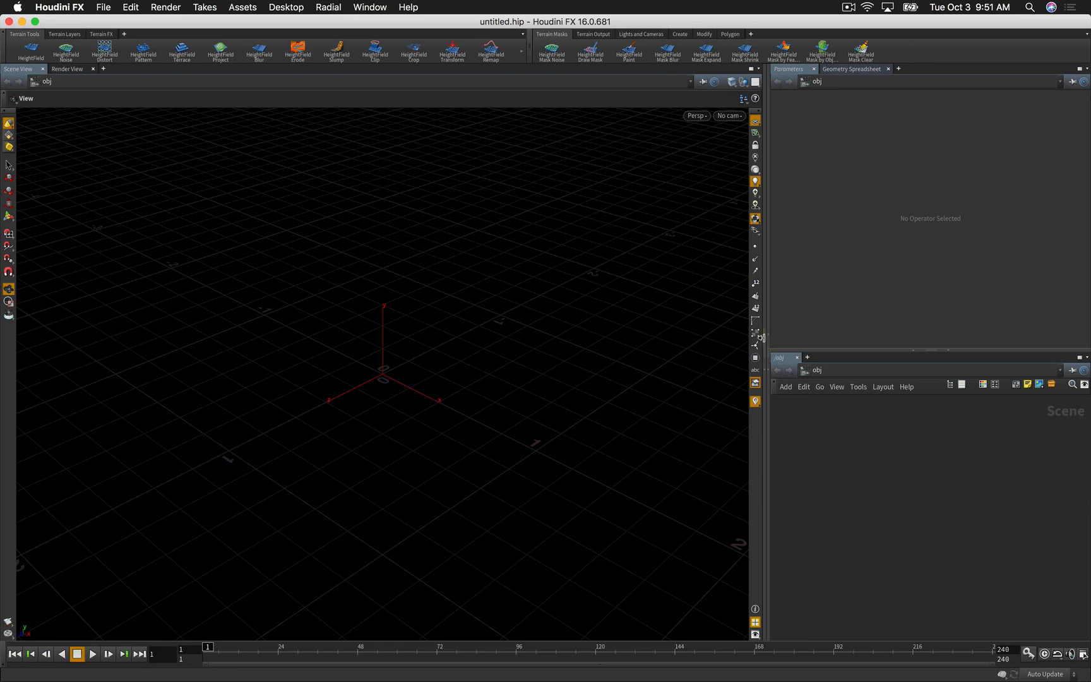
Step: Collapse the Composite View and widen the network and parameter panels beside a narrower 3D view
click(764, 338)
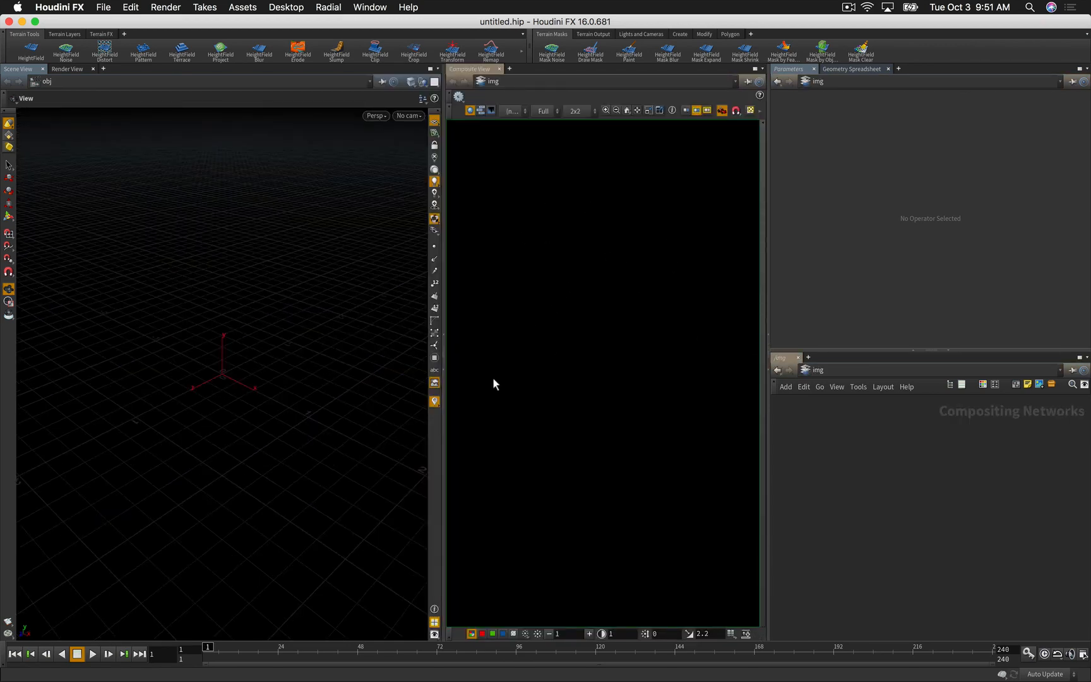
click(447, 370)
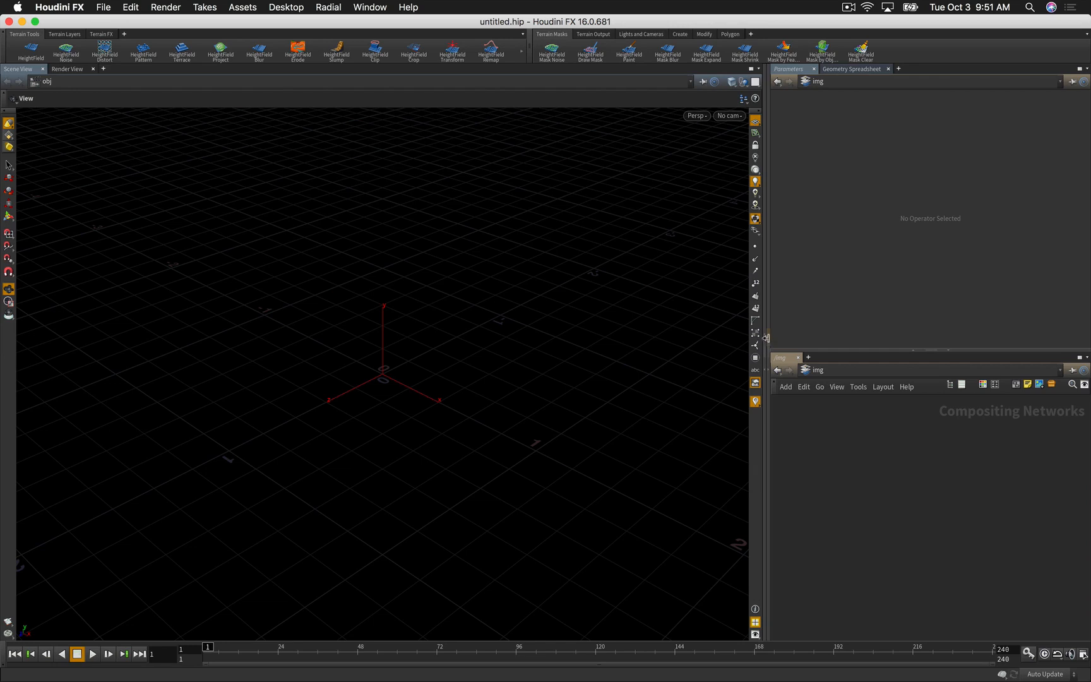
drag(764, 337, 685, 335)
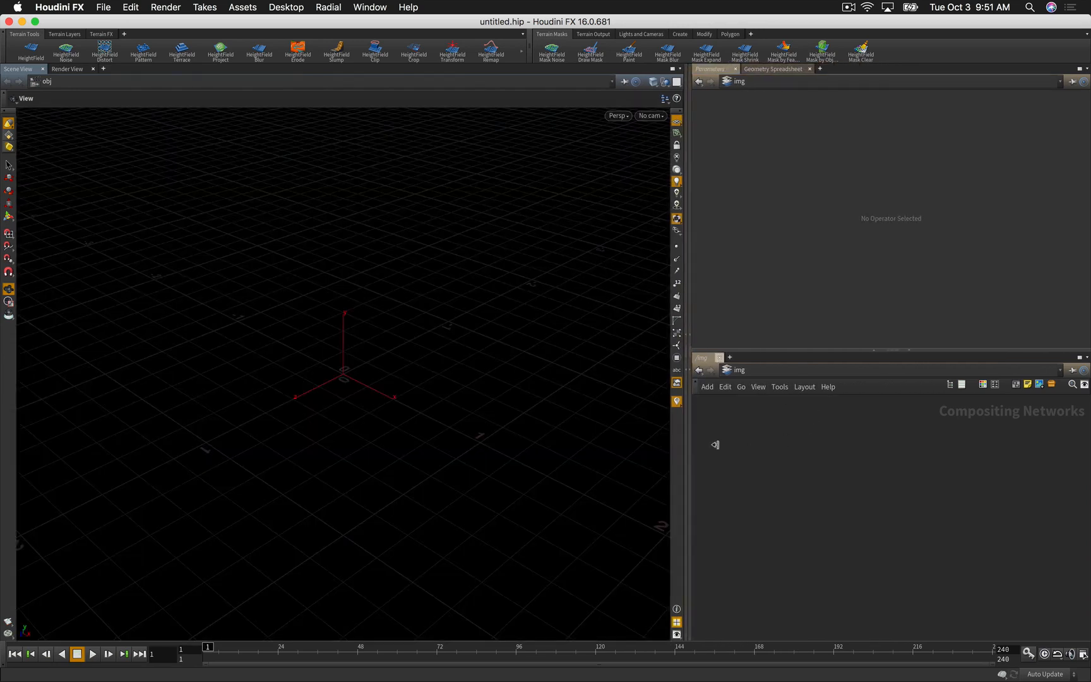
Step: Switch the network editor from /img back to /obj level
click(748, 374)
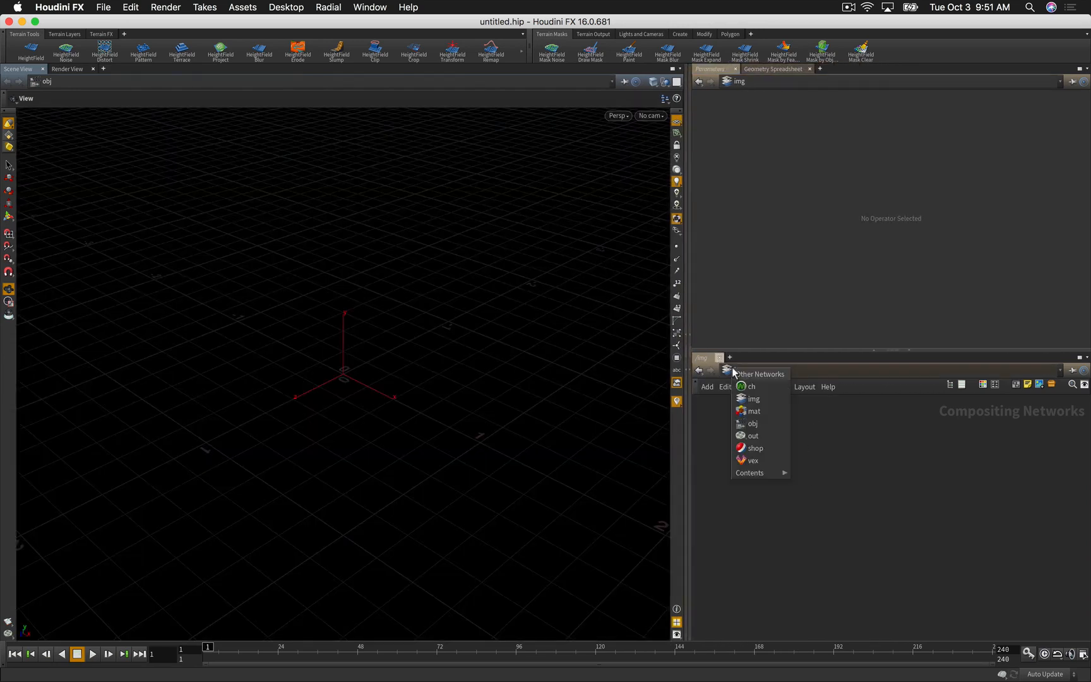
click(750, 421)
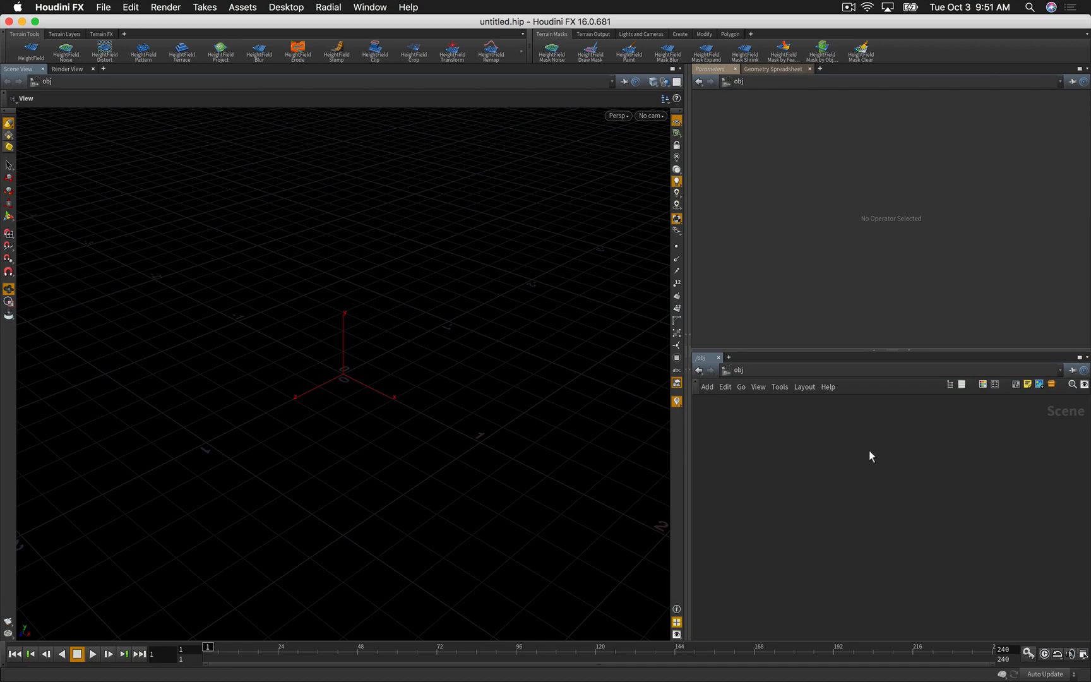
key(Tab)
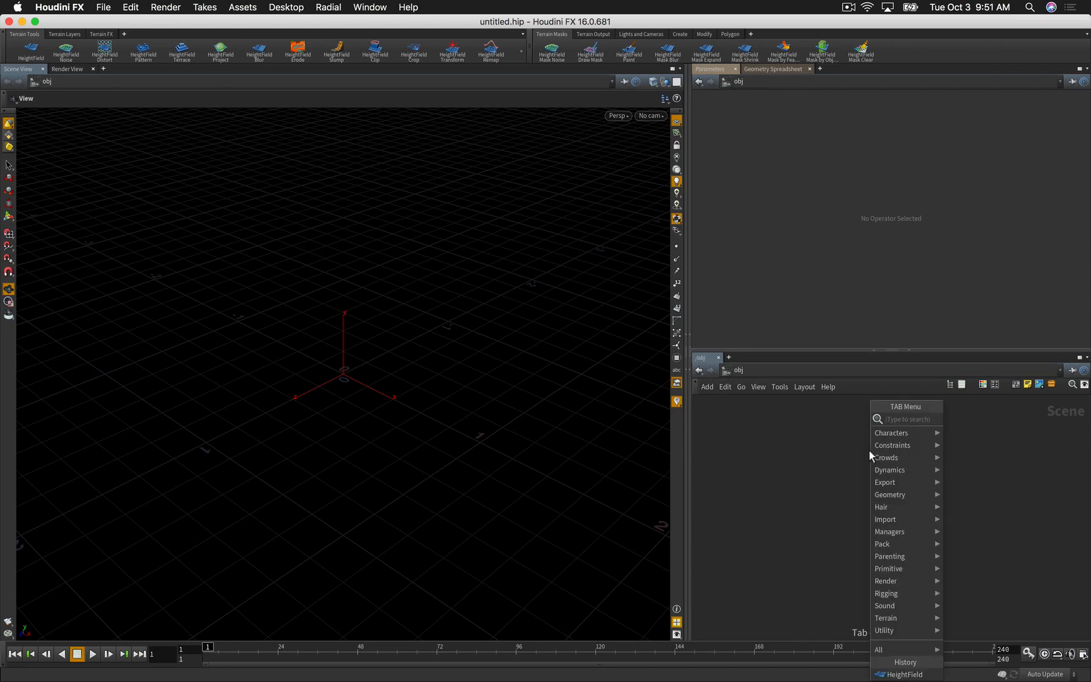
Step: Add a trial HeightField object, heightfield1, to the object network
text(height)
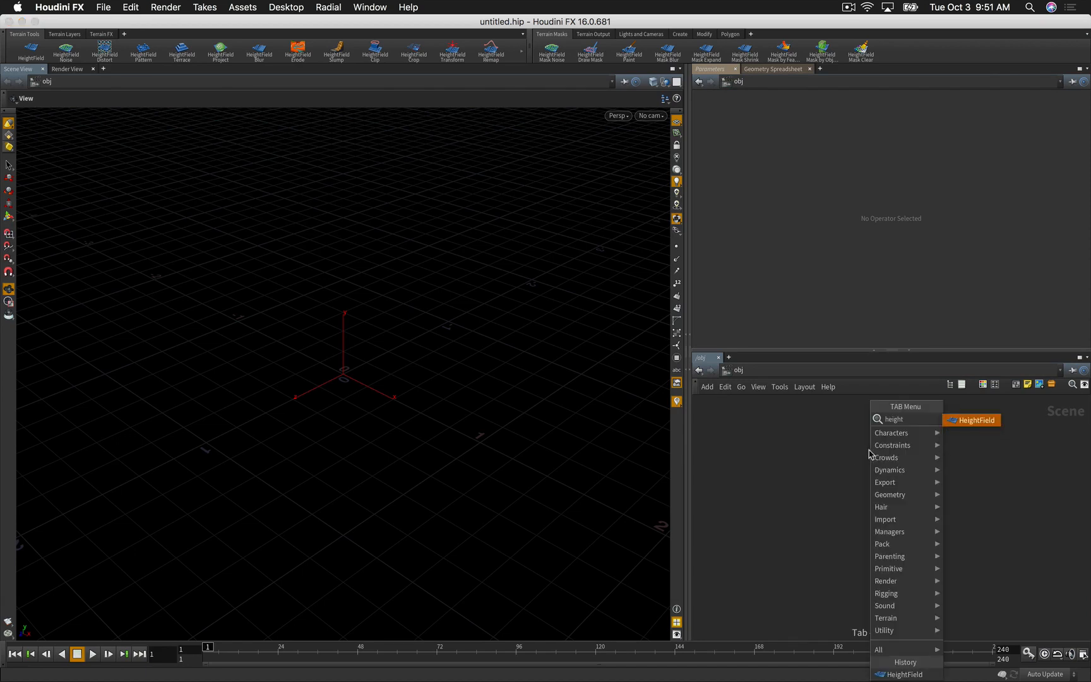
key(Return)
click(870, 452)
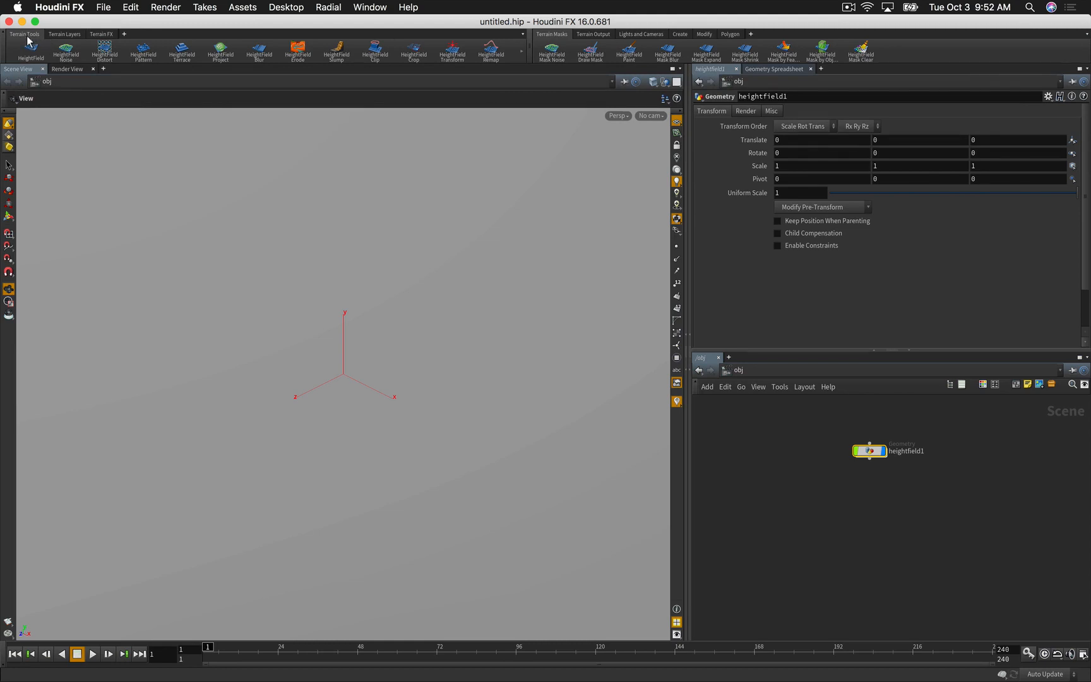
Step: Browse the Terrain Tools, Terrain Layers and Terrain FX shelves, then delete heightfield1
click(521, 52)
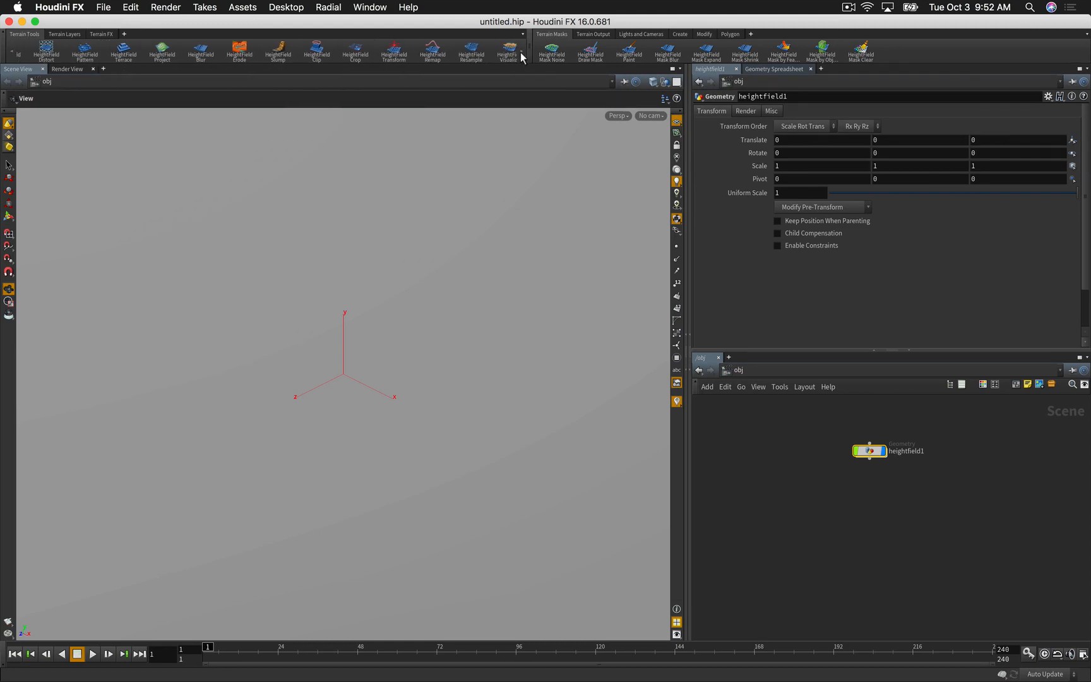
click(11, 53)
click(11, 54)
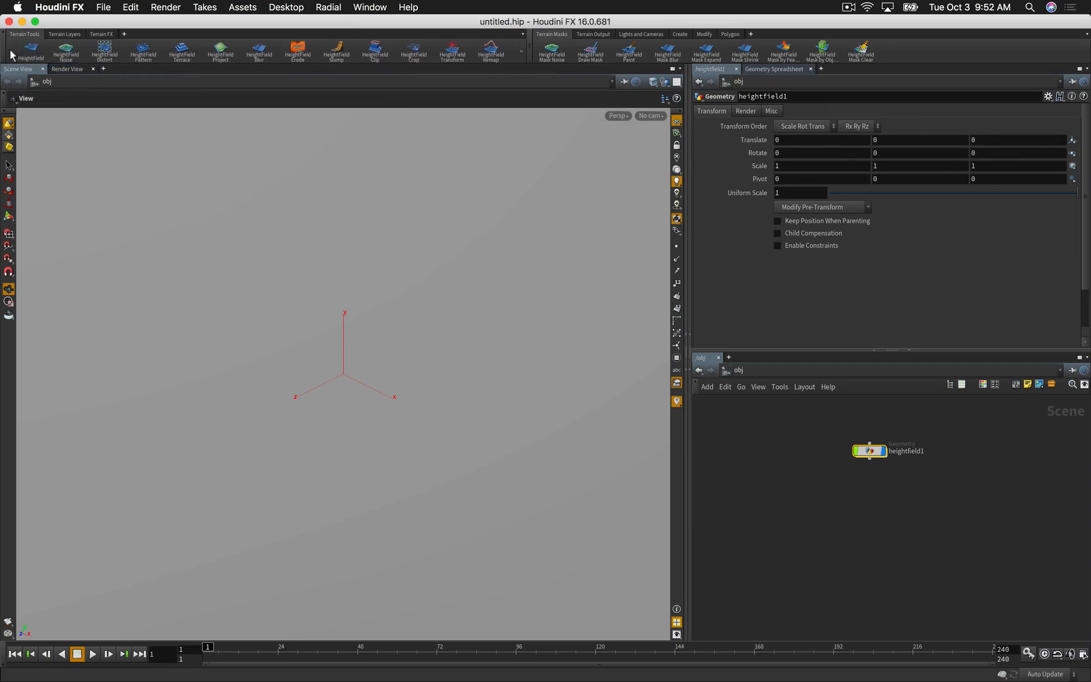
click(61, 34)
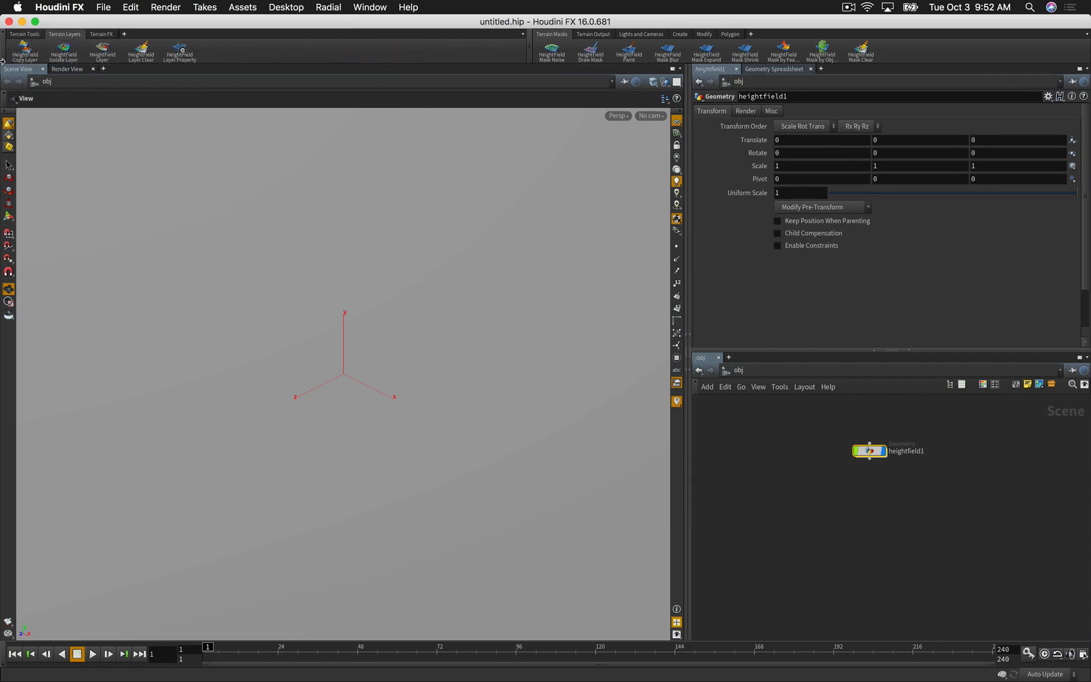
click(99, 35)
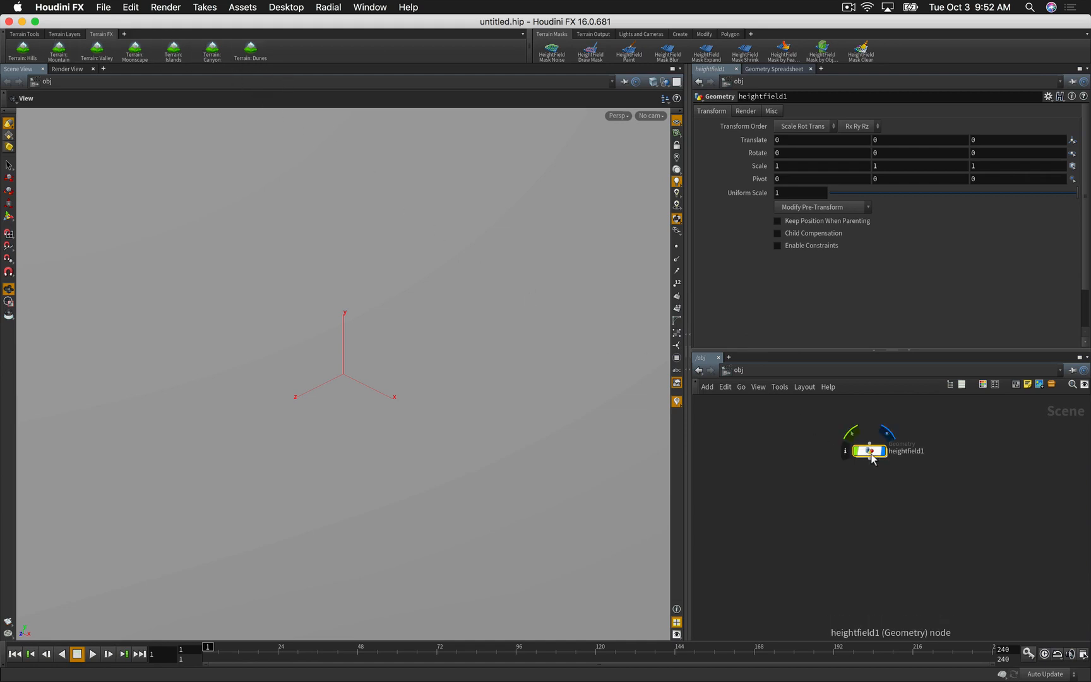
key(Delete)
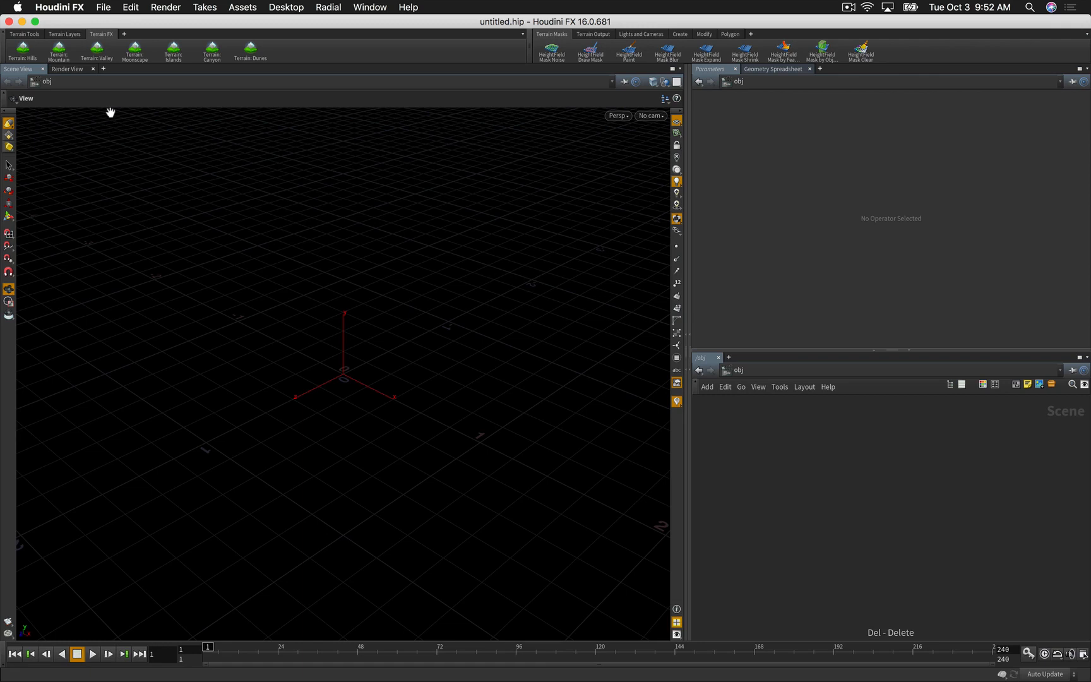
click(134, 55)
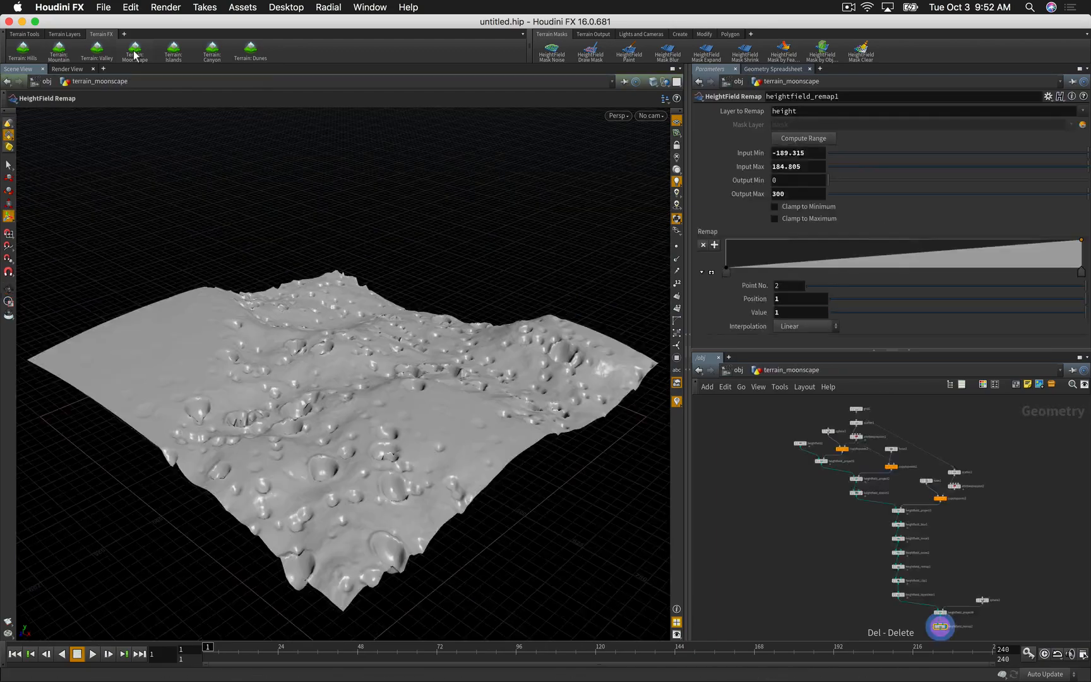
key(Escape)
drag(350, 339, 101, 375)
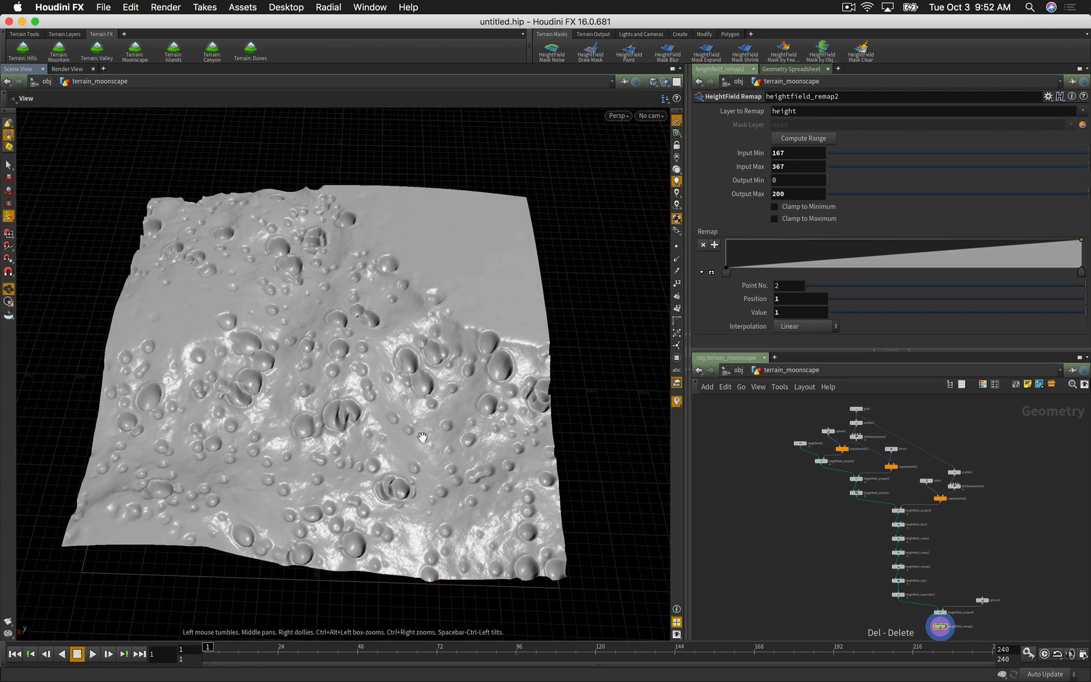
alt+right_drag(789, 500, 803, 498)
middle_drag(808, 487, 804, 565)
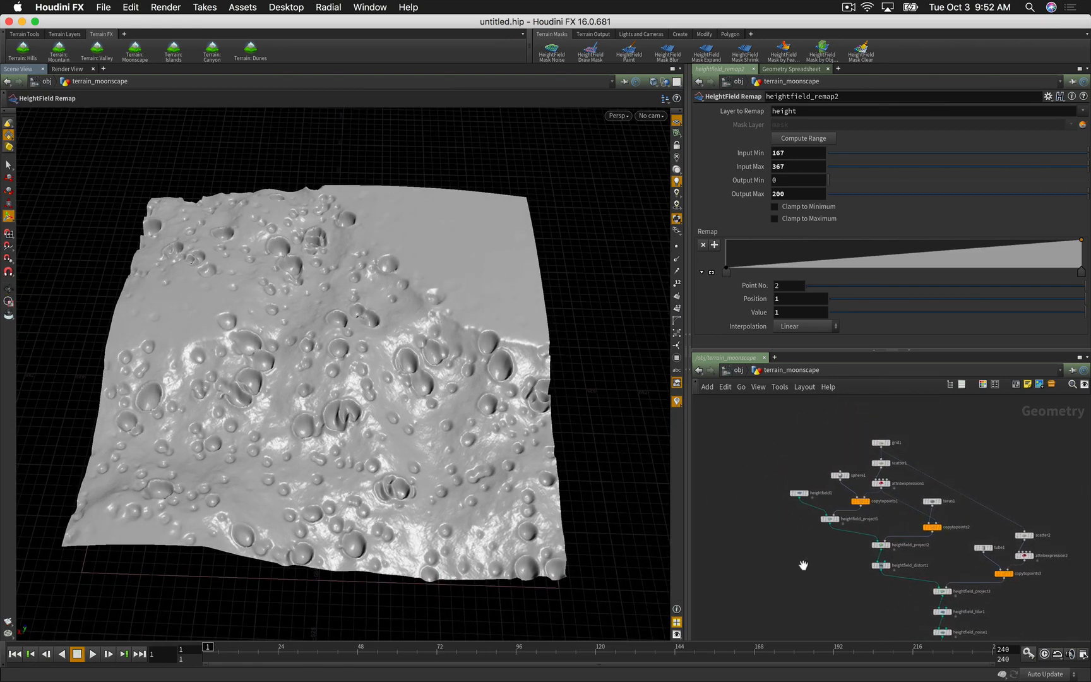
mouse_move(804, 565)
right_down()
mouse_move(819, 565)
mouse_move(810, 563)
right_up()
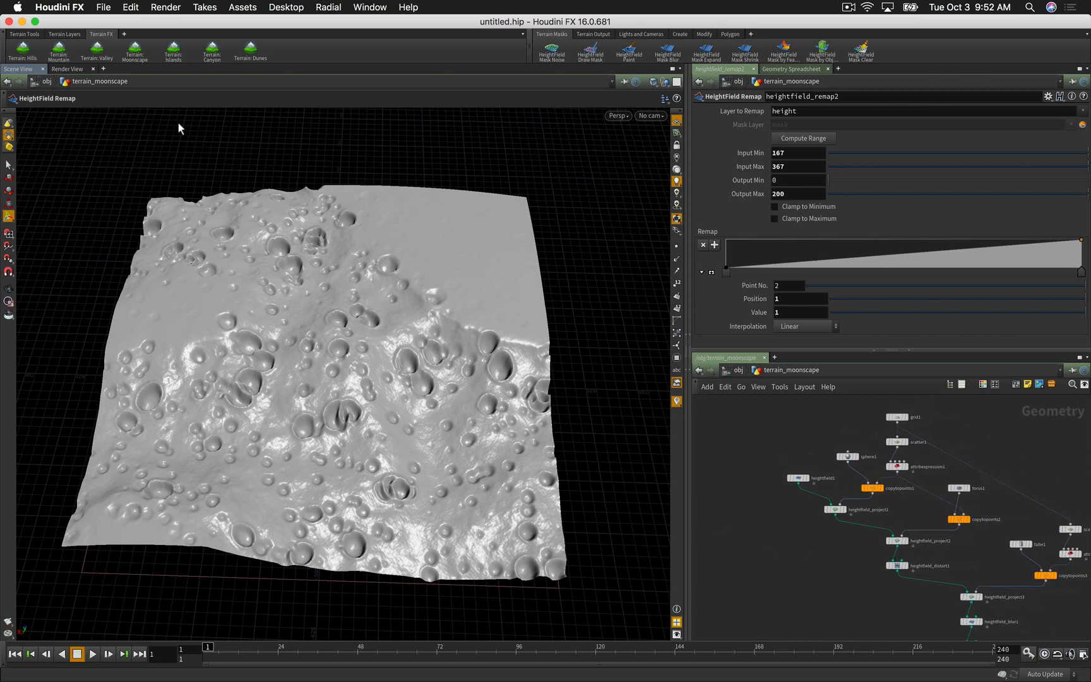
click(103, 7)
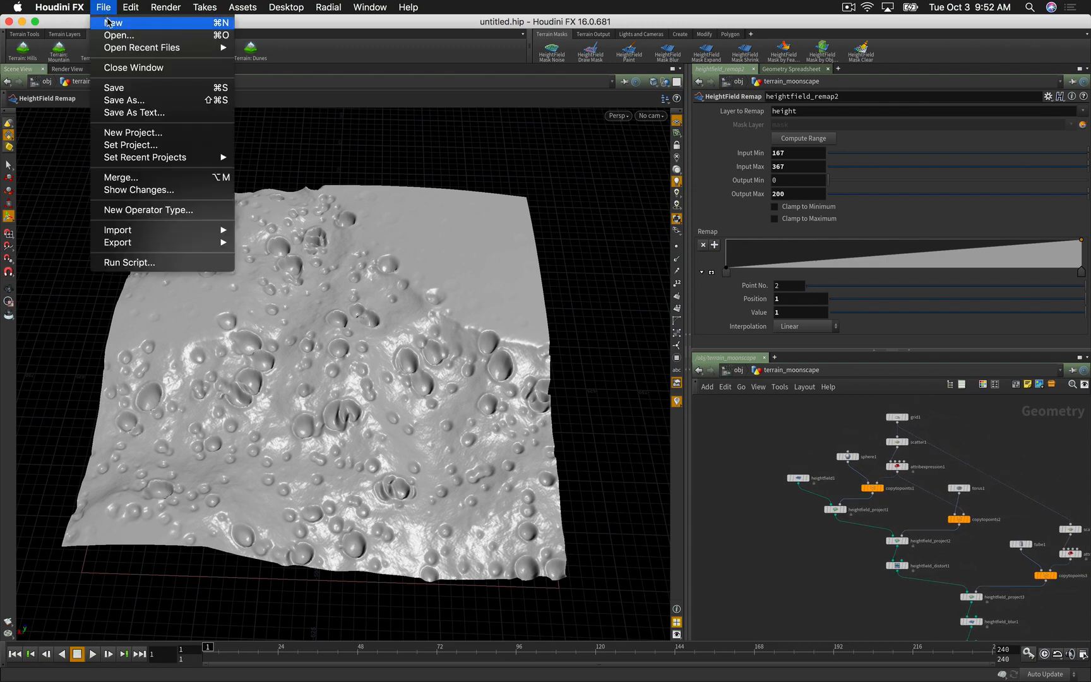
click(107, 21)
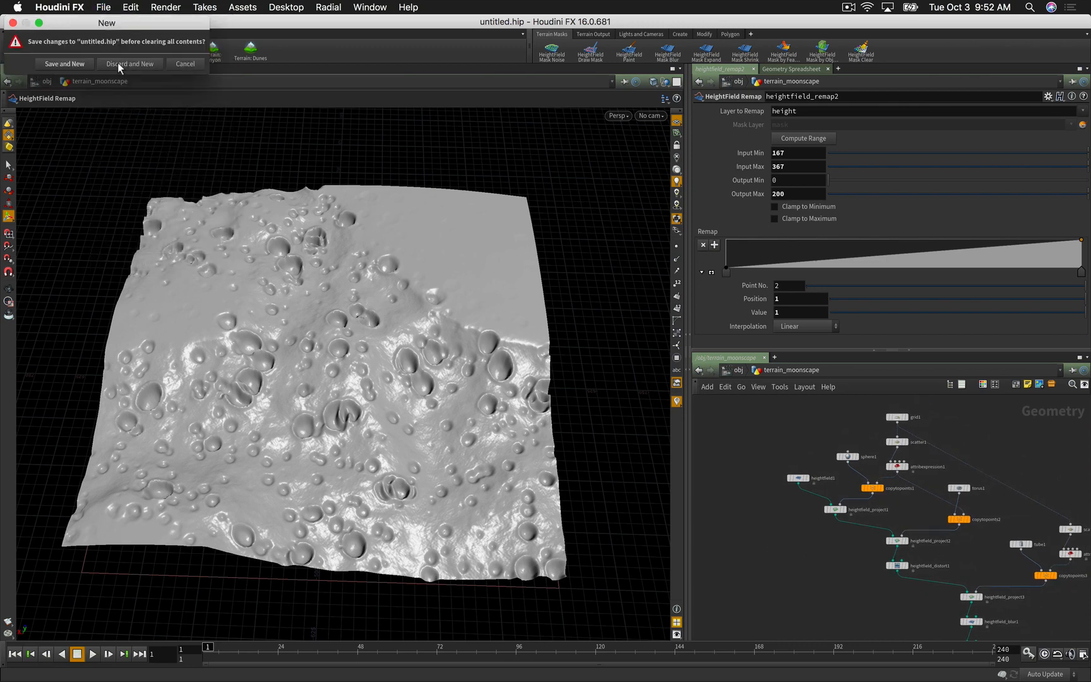
click(117, 63)
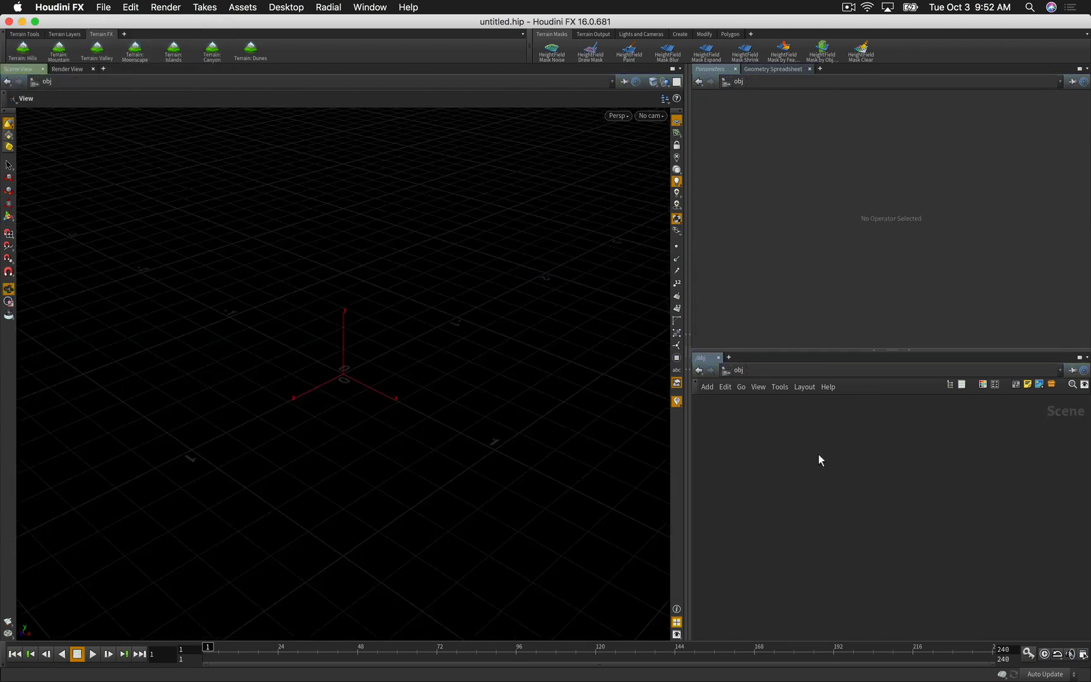
Step: Add a HeightField object and dive inside heightfield1 to its HeightField node
key(Tab)
text(heig)
key(Return)
click(819, 457)
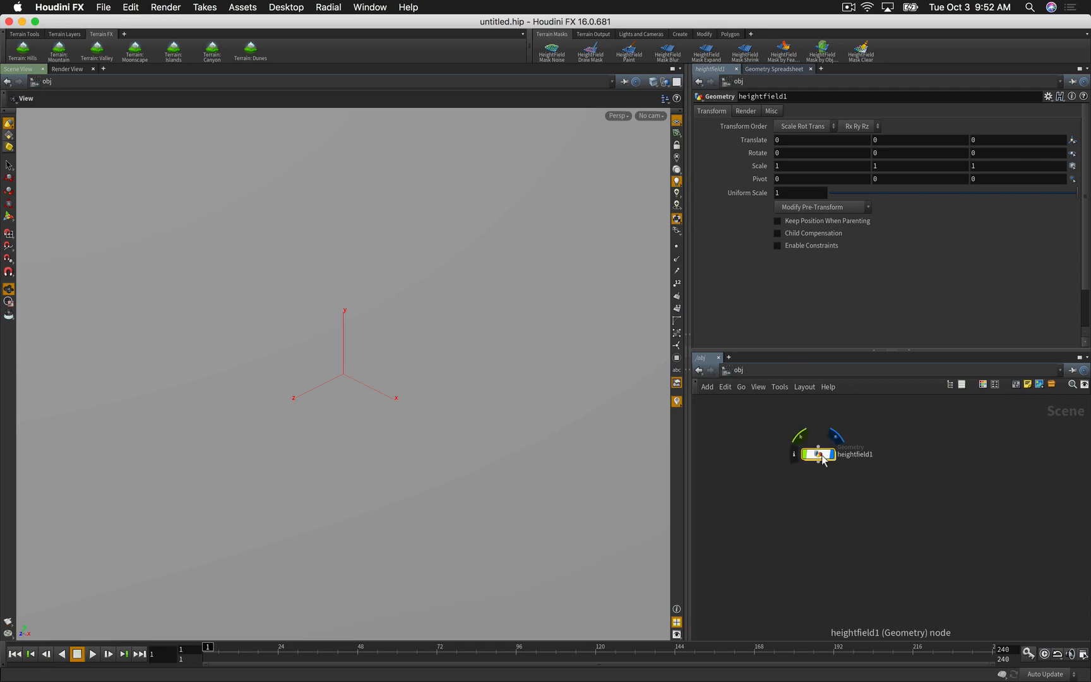
double_click(821, 454)
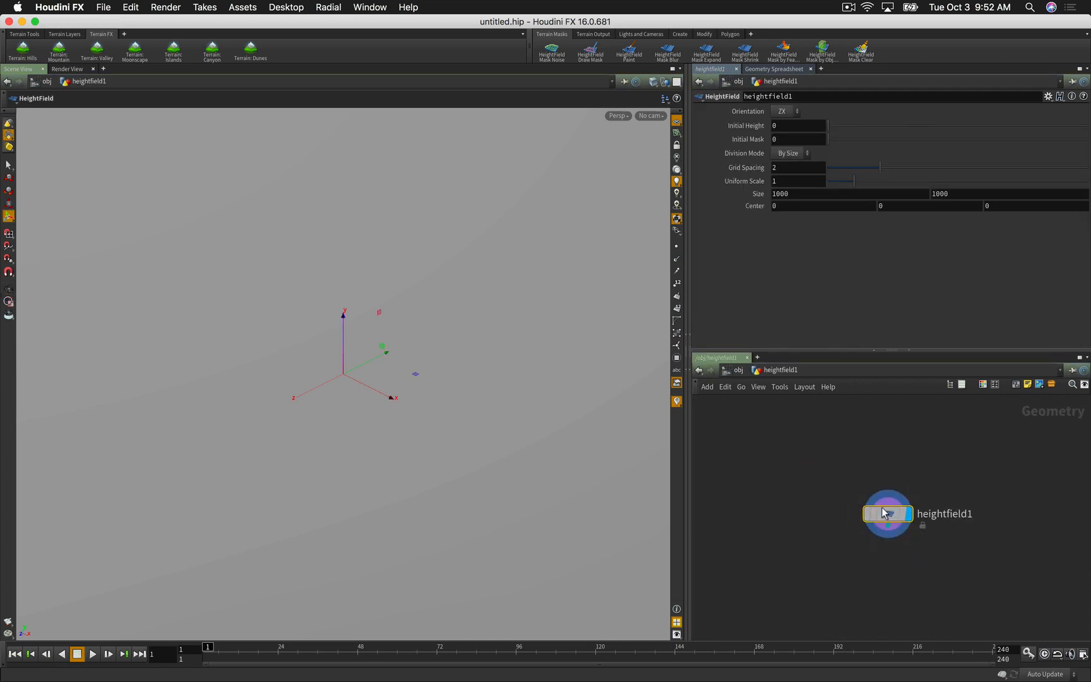
drag(891, 517, 856, 480)
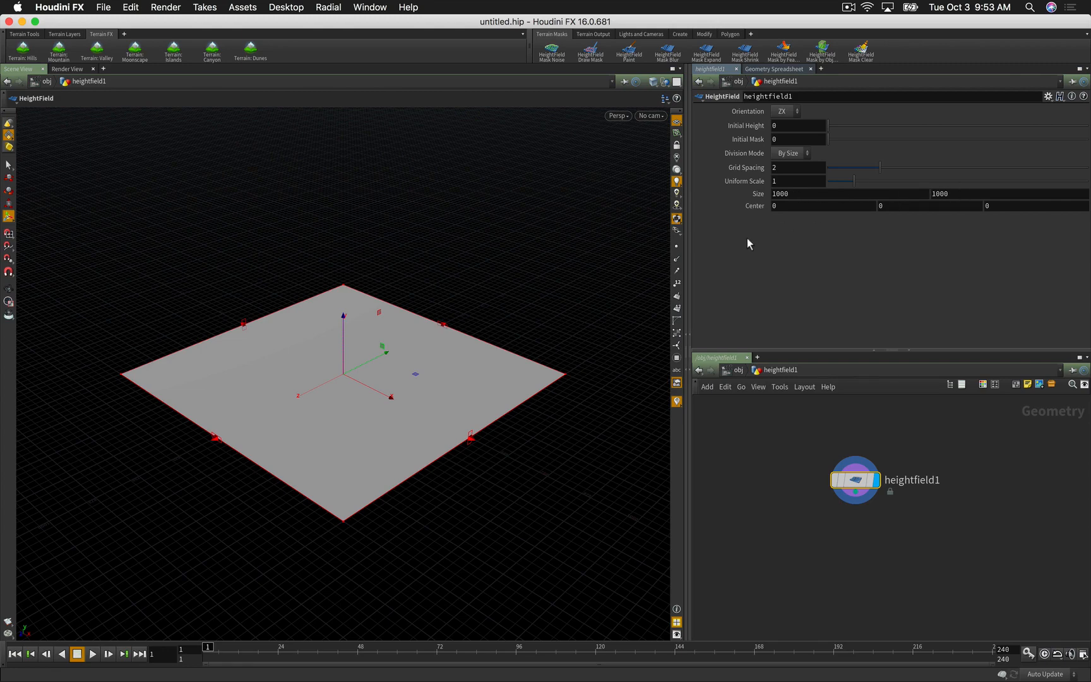
Step: Try Division Mode By Axis, return to By Size, and set Grid Spacing to 2
click(790, 154)
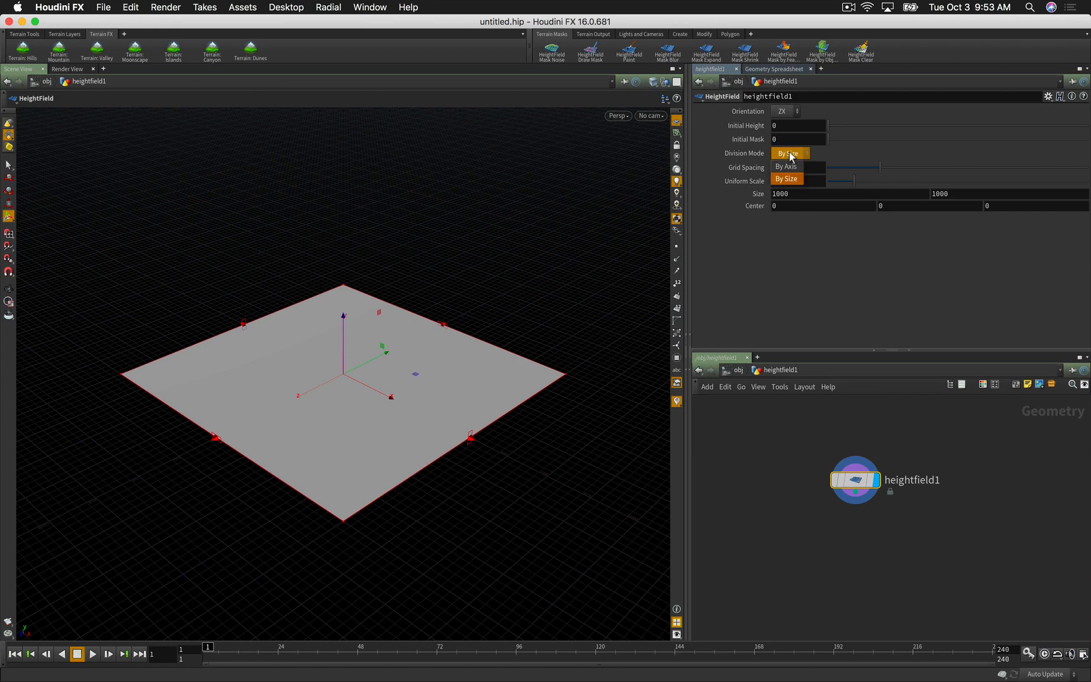
click(788, 166)
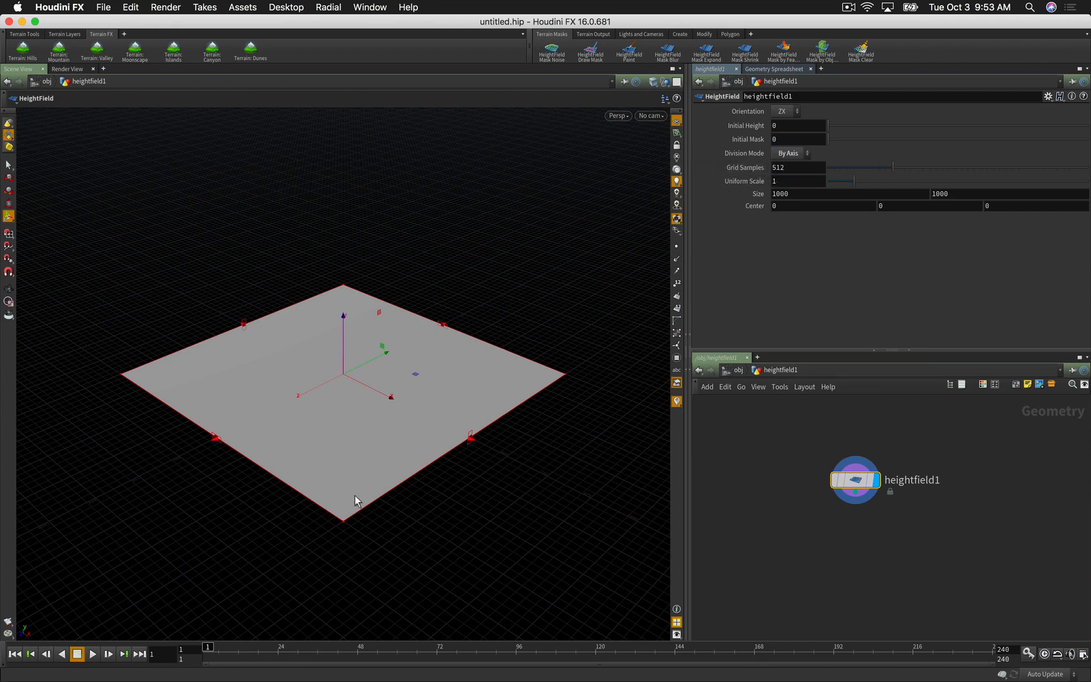
click(782, 154)
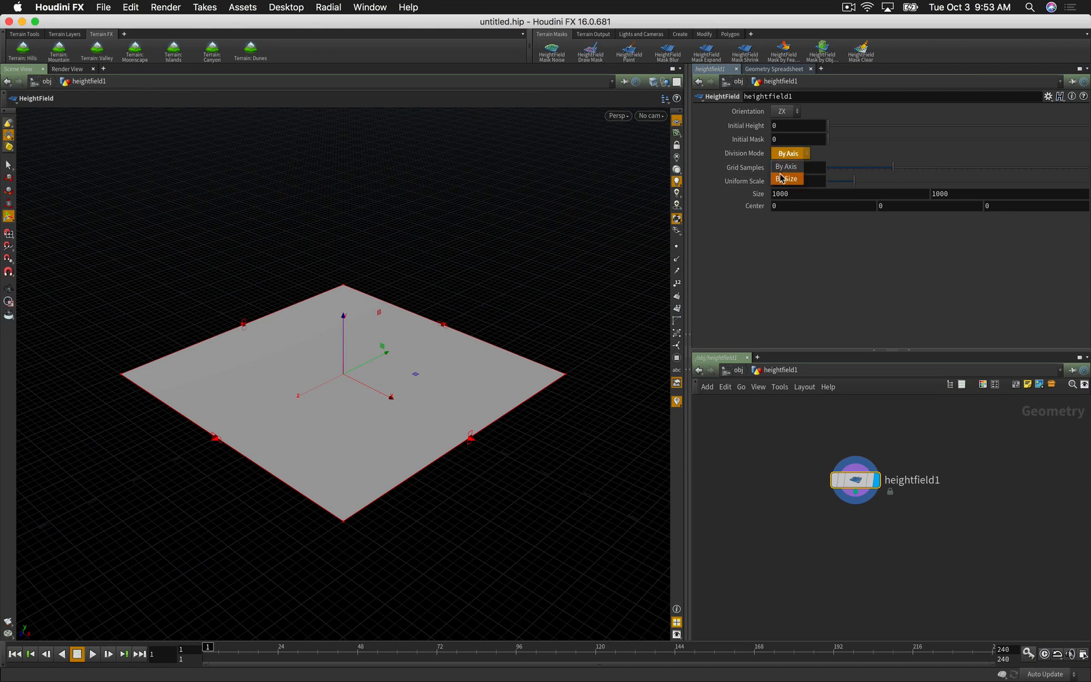
click(786, 178)
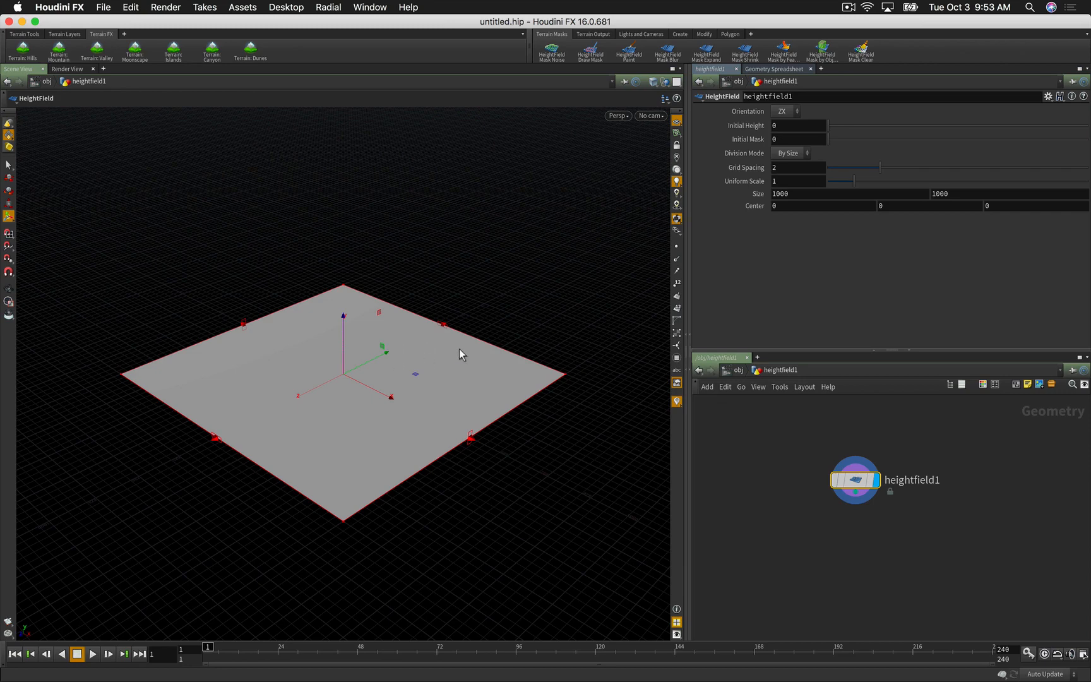
double_click(774, 168)
key(Return)
drag(784, 167, 742, 164)
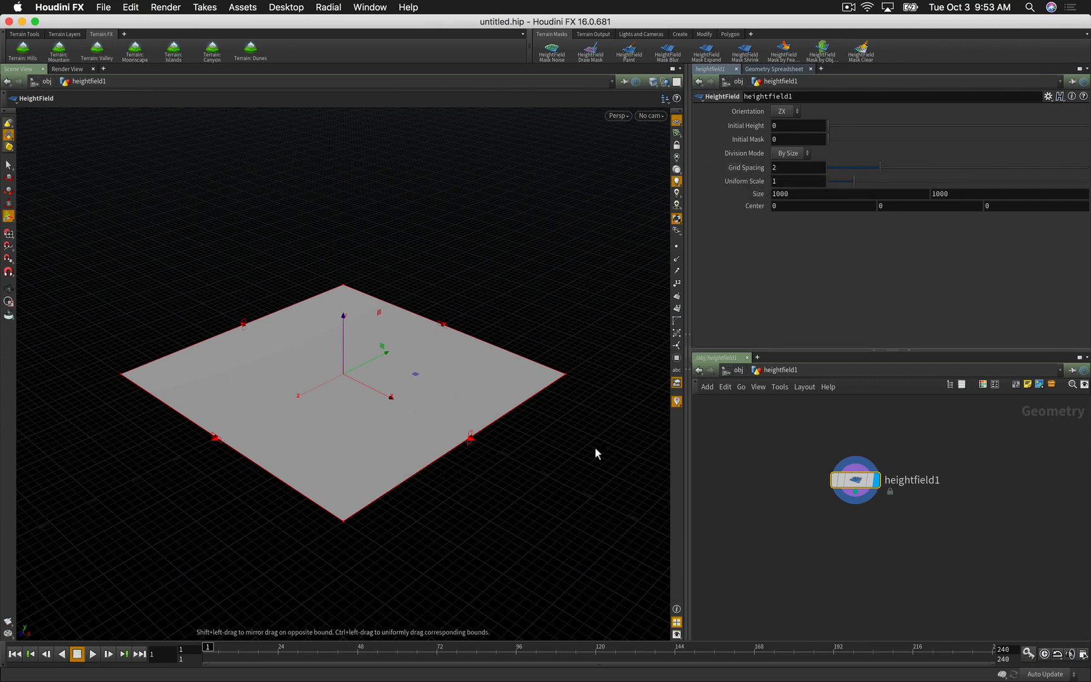
drag(862, 485, 824, 479)
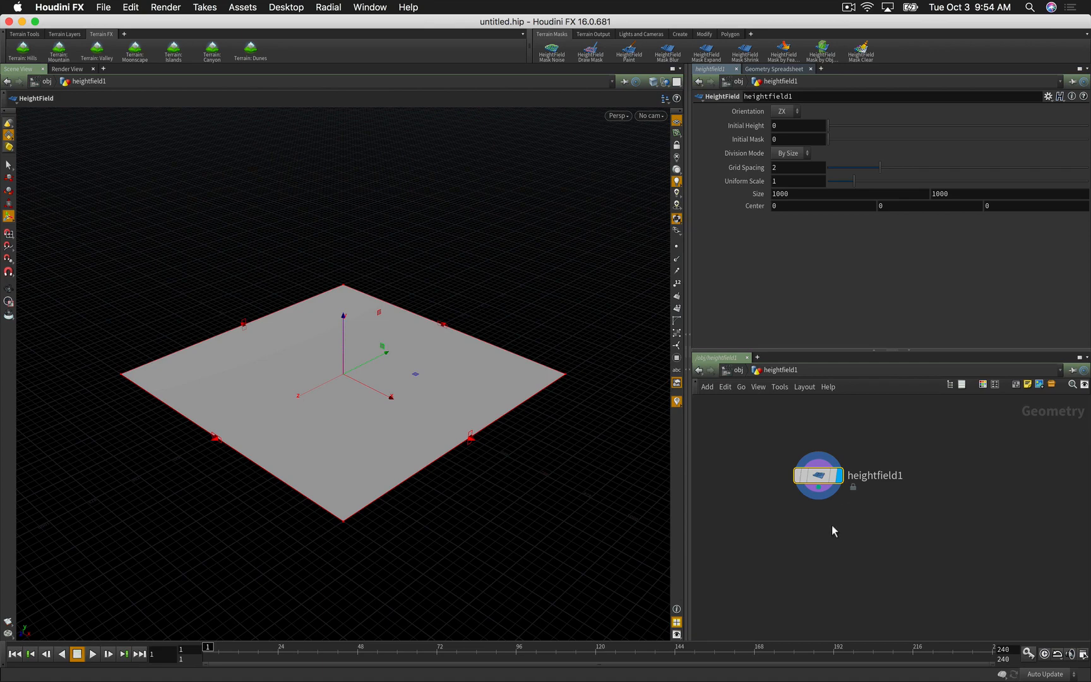
Step: Add a torus1 node and set its radii to 250 and 75
key(Tab)
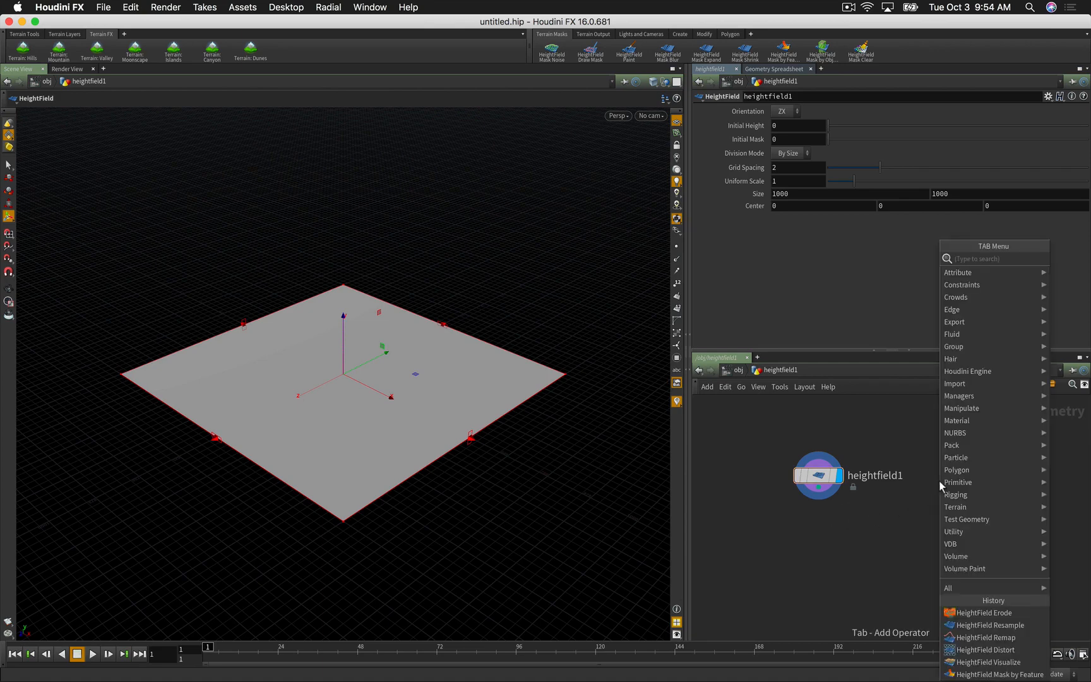
text(torus)
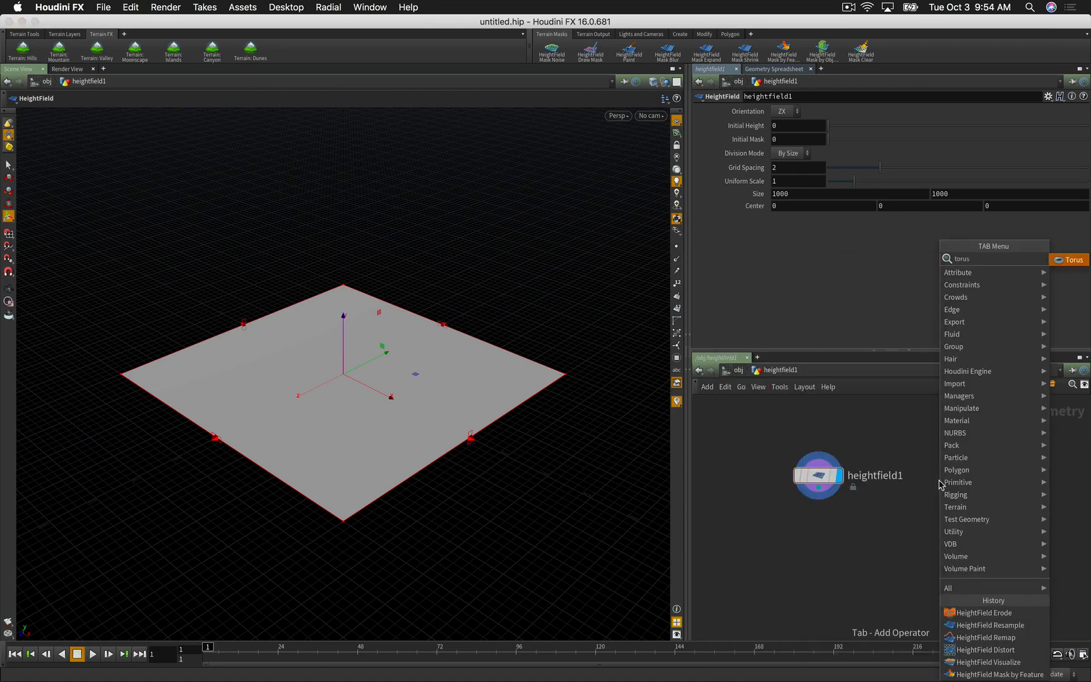
key(Return)
click(939, 482)
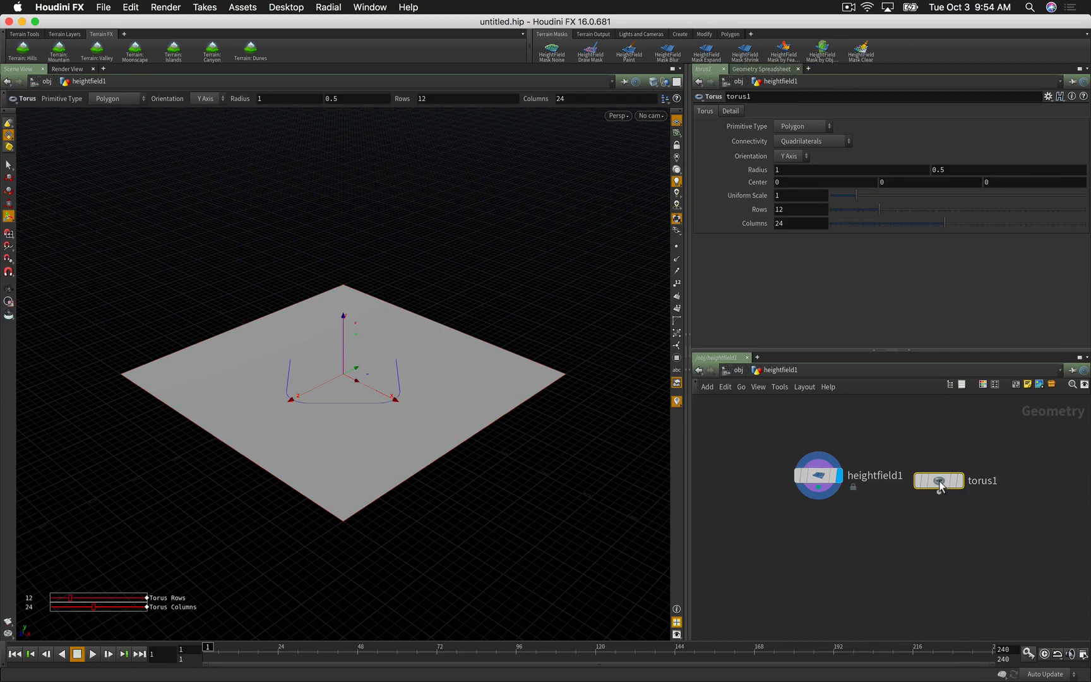
drag(940, 483, 950, 468)
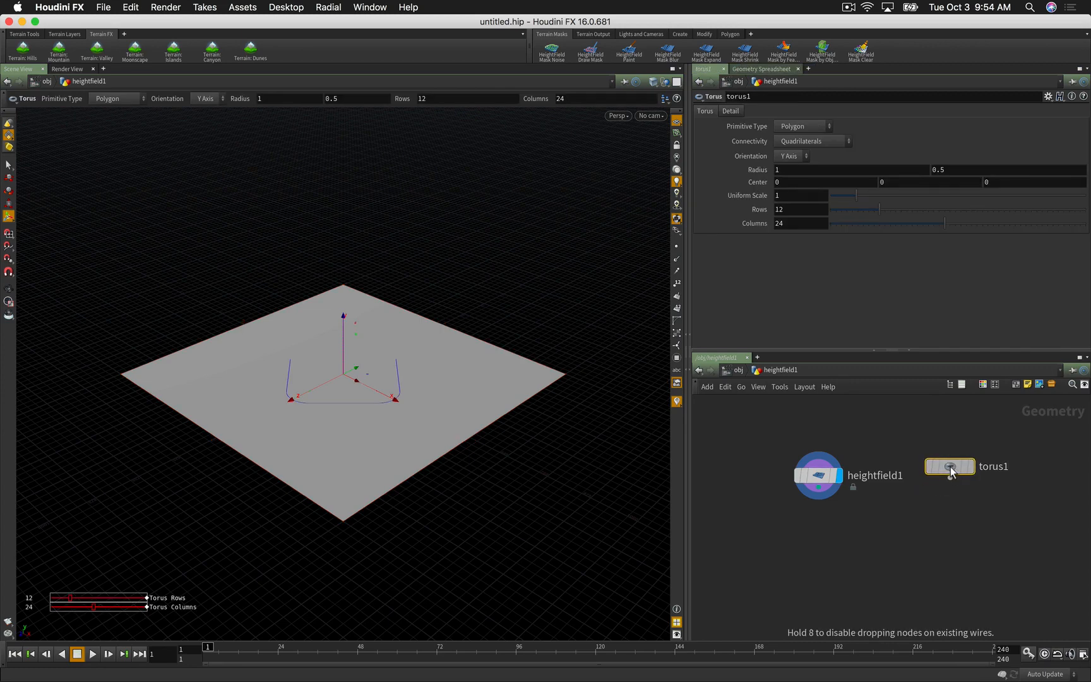
click(778, 170)
text(25)
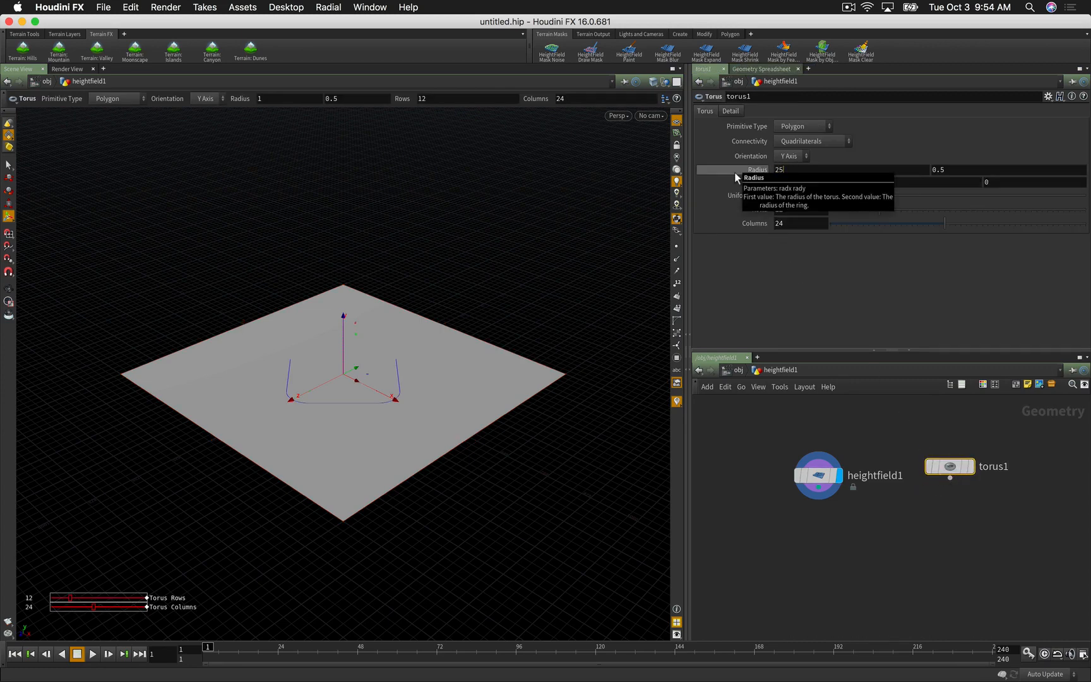
text(0)
key(Tab)
text(7)
key(Return)
Step: Set the display flag on torus1 so only the torus shows in the viewport
click(971, 468)
click(844, 450)
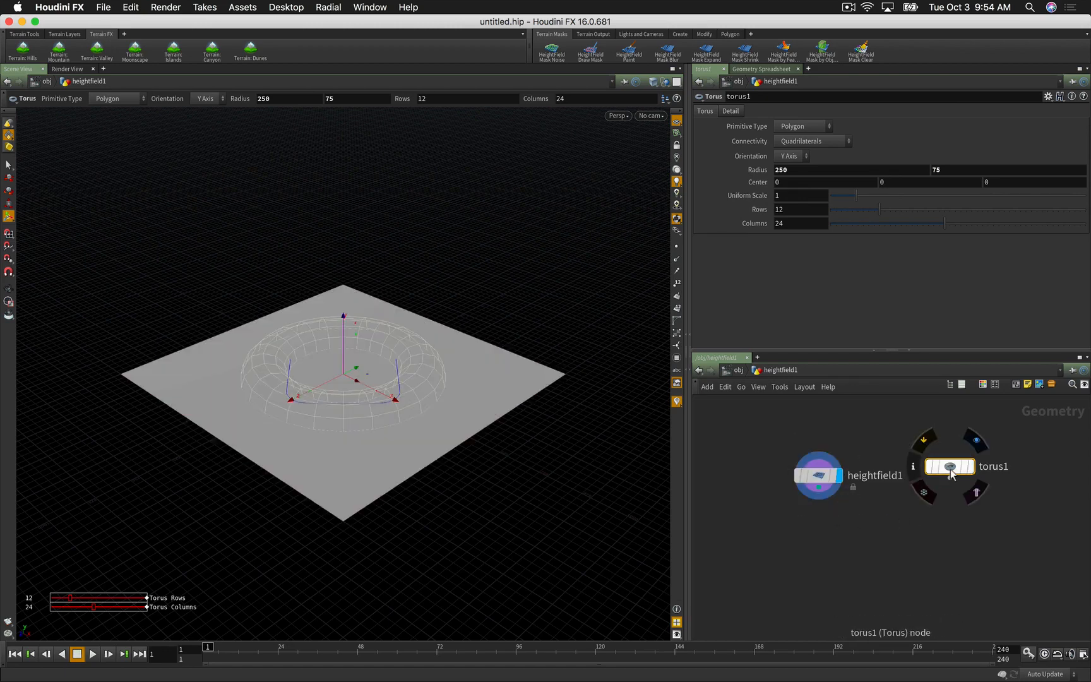
drag(951, 468, 939, 470)
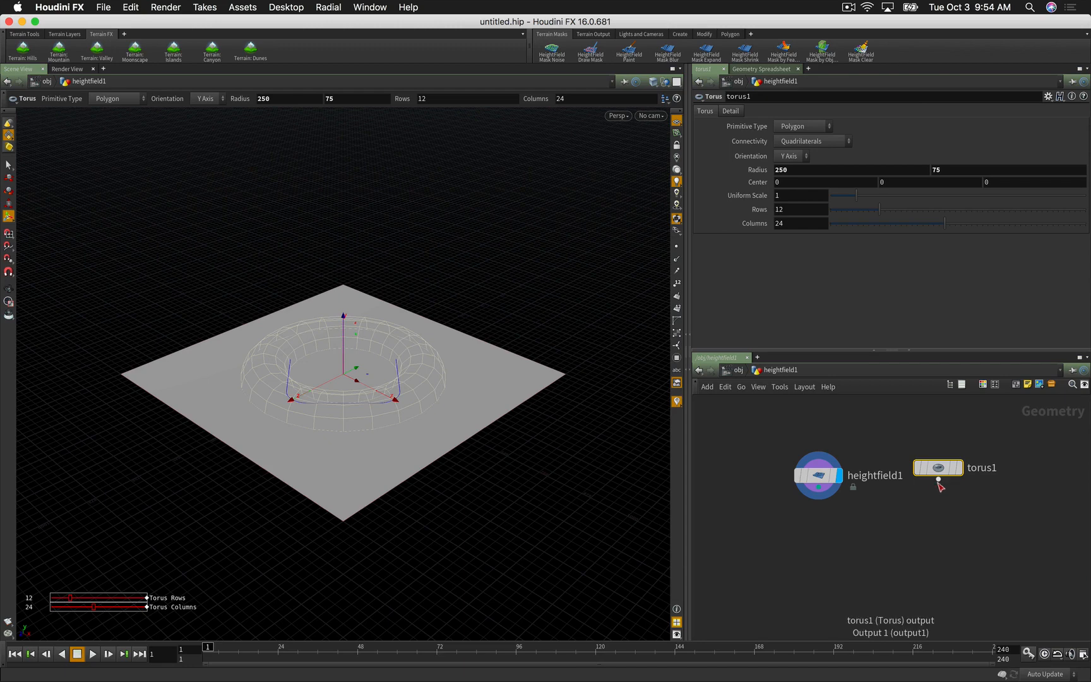
click(820, 529)
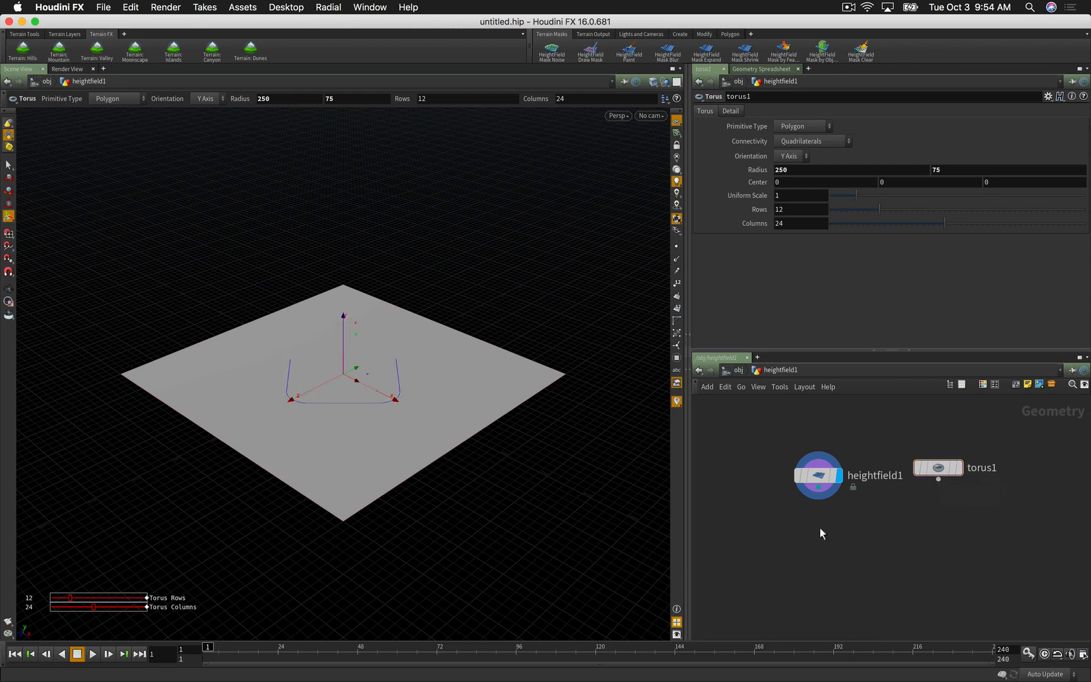
click(959, 467)
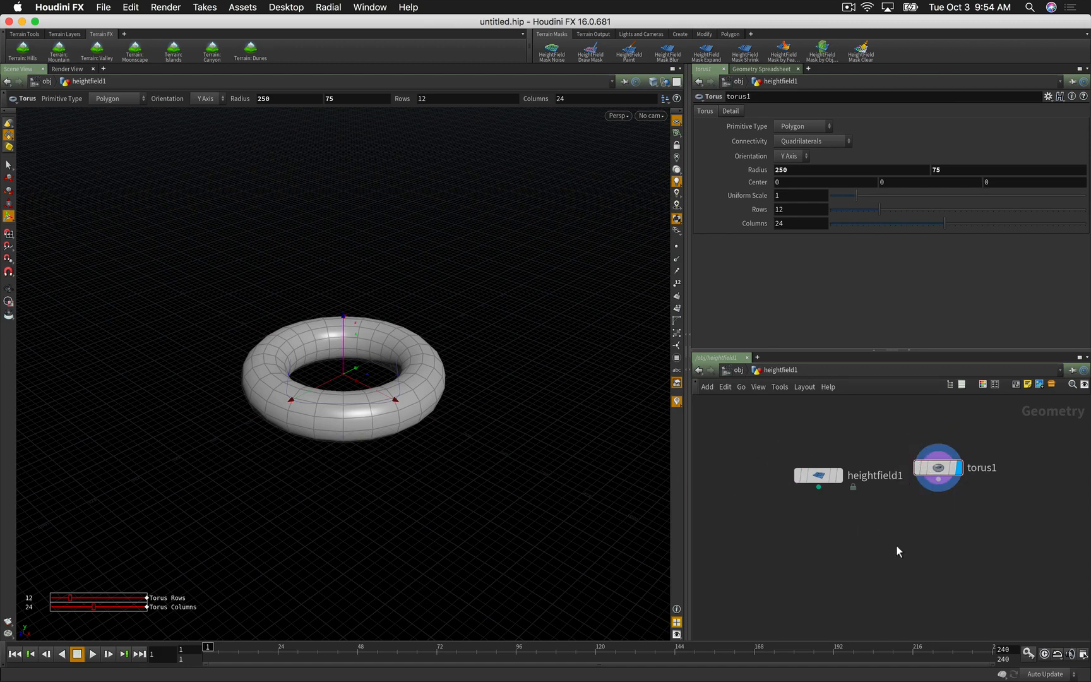
key(Tab)
text(hf)
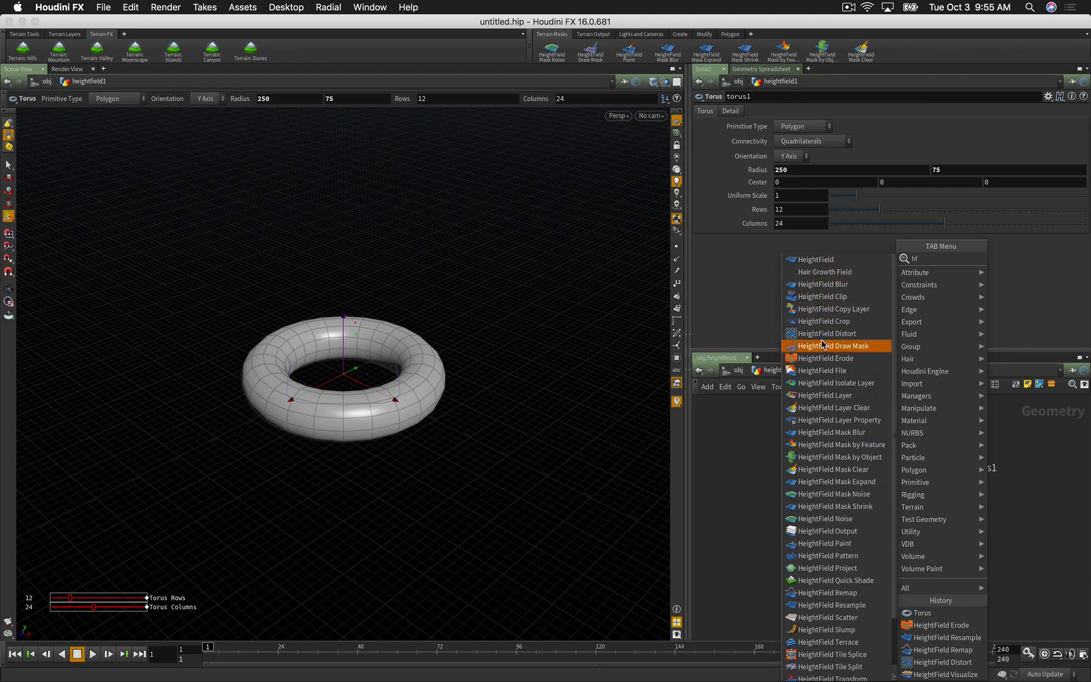
Step: Add a HeightField Project node below heightfield1
click(728, 504)
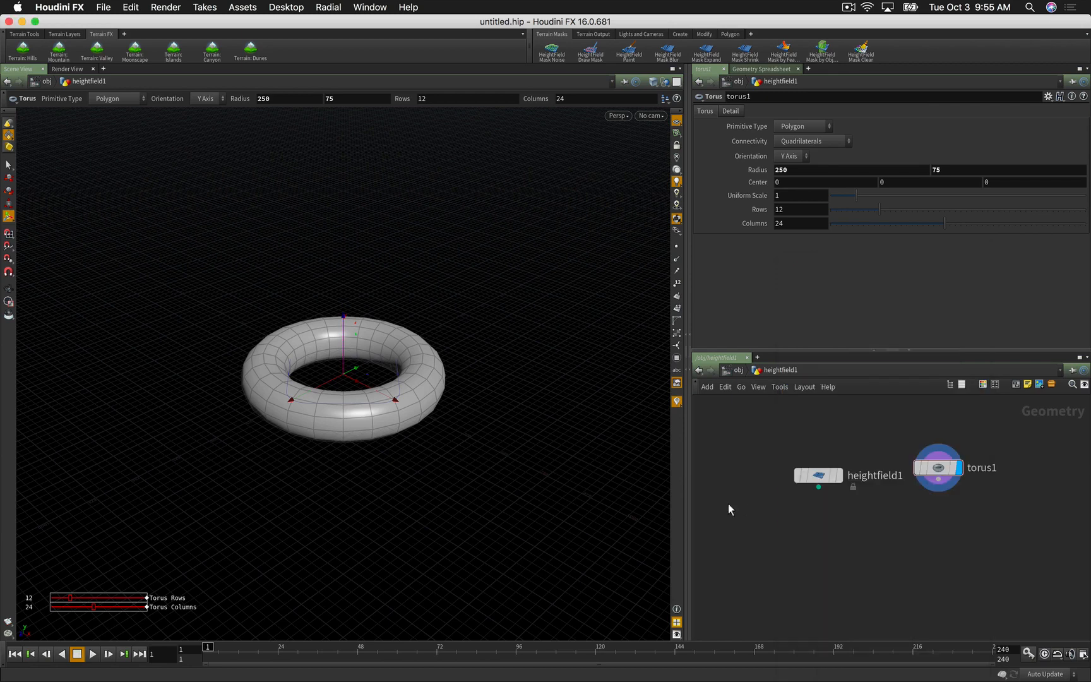
key(Tab)
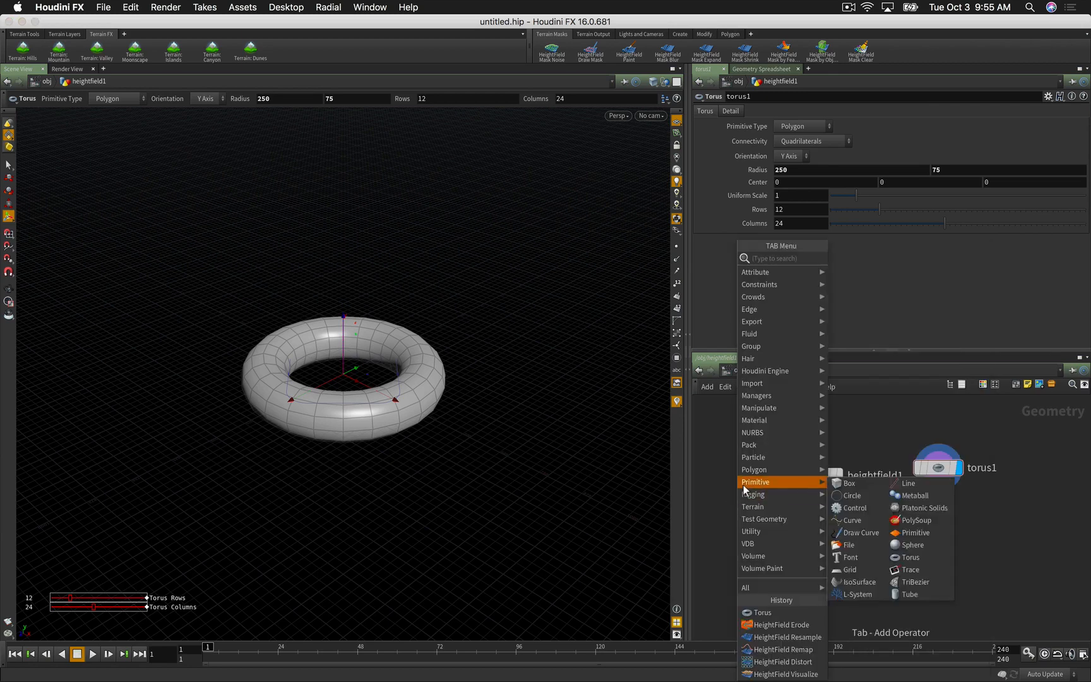
mouse_move(744, 499)
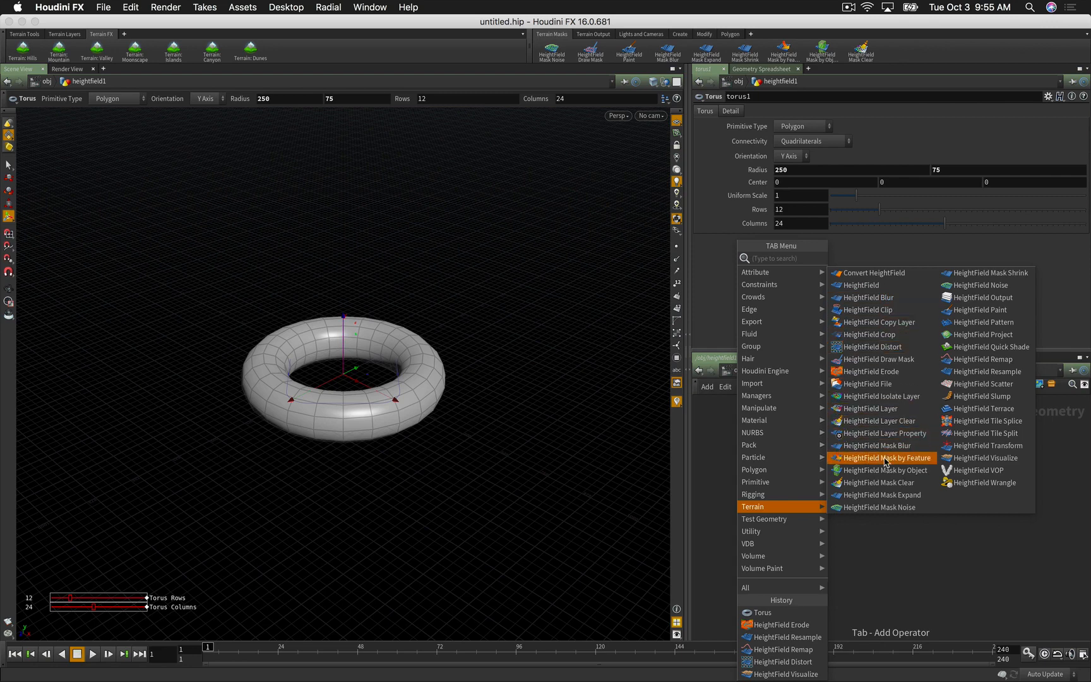
click(983, 335)
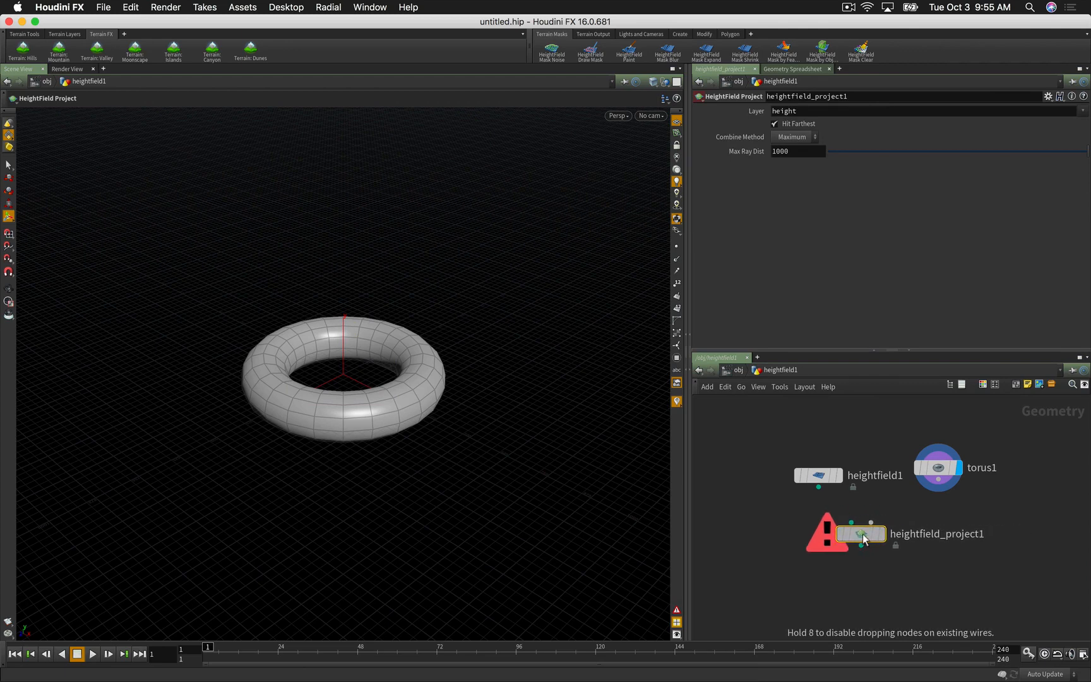
click(861, 533)
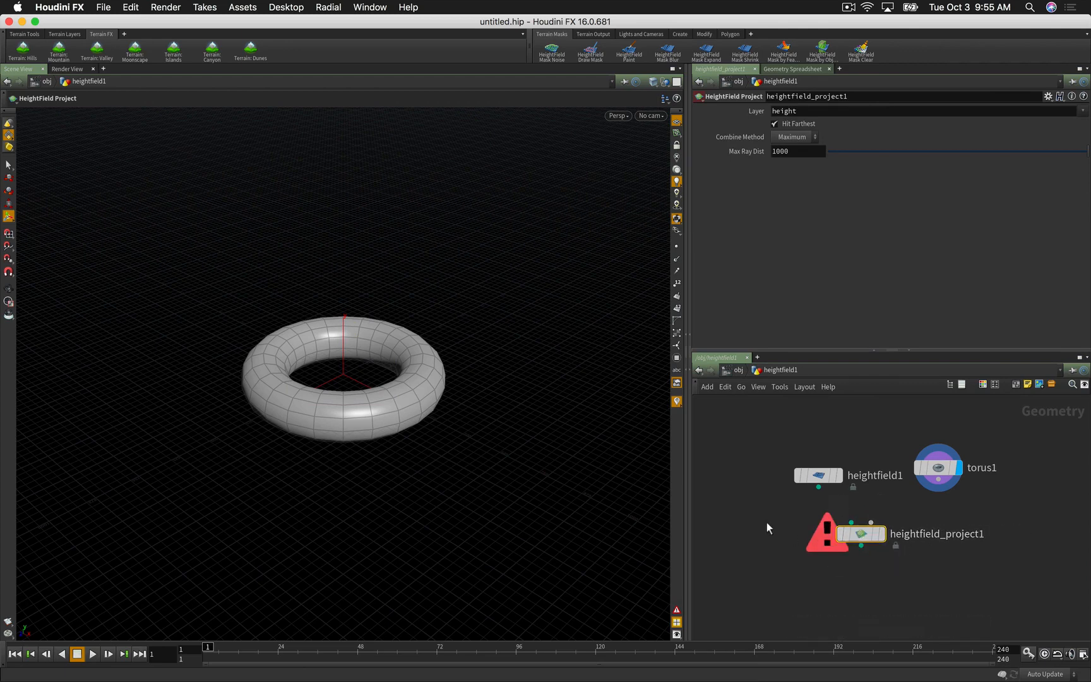
Step: Wire heightfield1 and torus1 into the projection's two inputs and display the raised ring
click(819, 487)
click(852, 523)
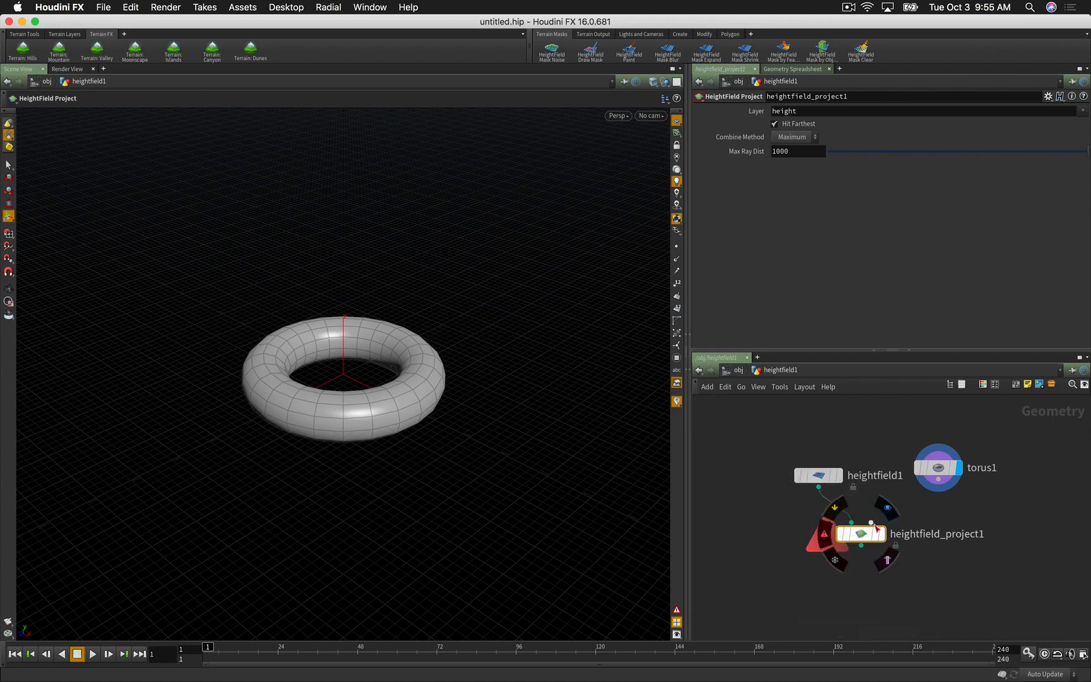
click(872, 524)
click(938, 479)
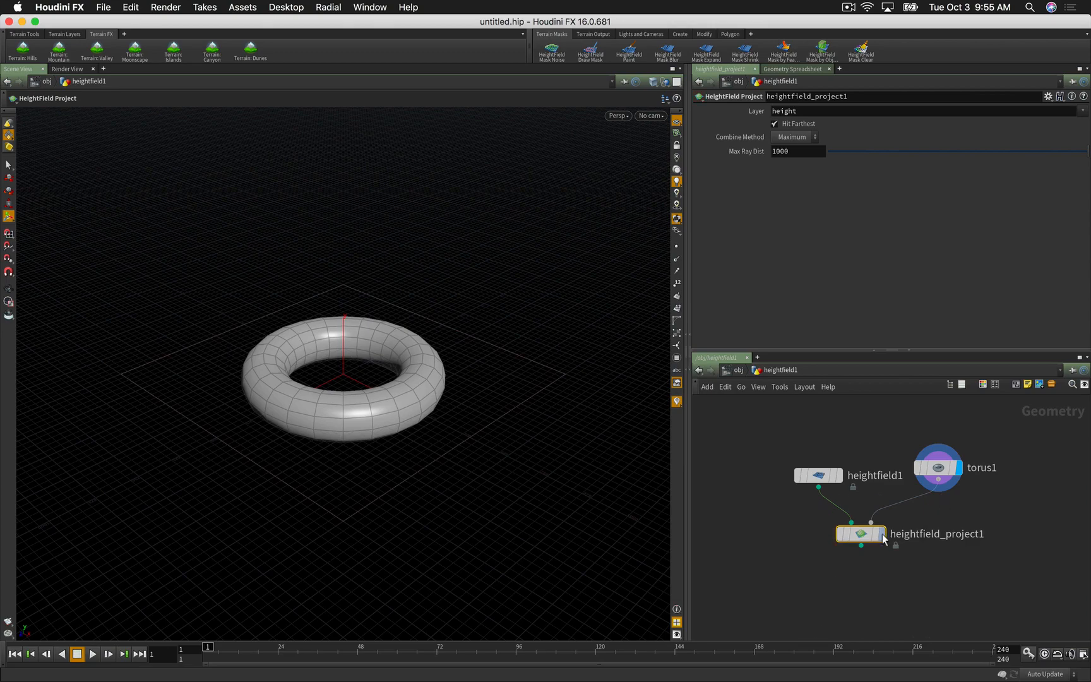
click(882, 534)
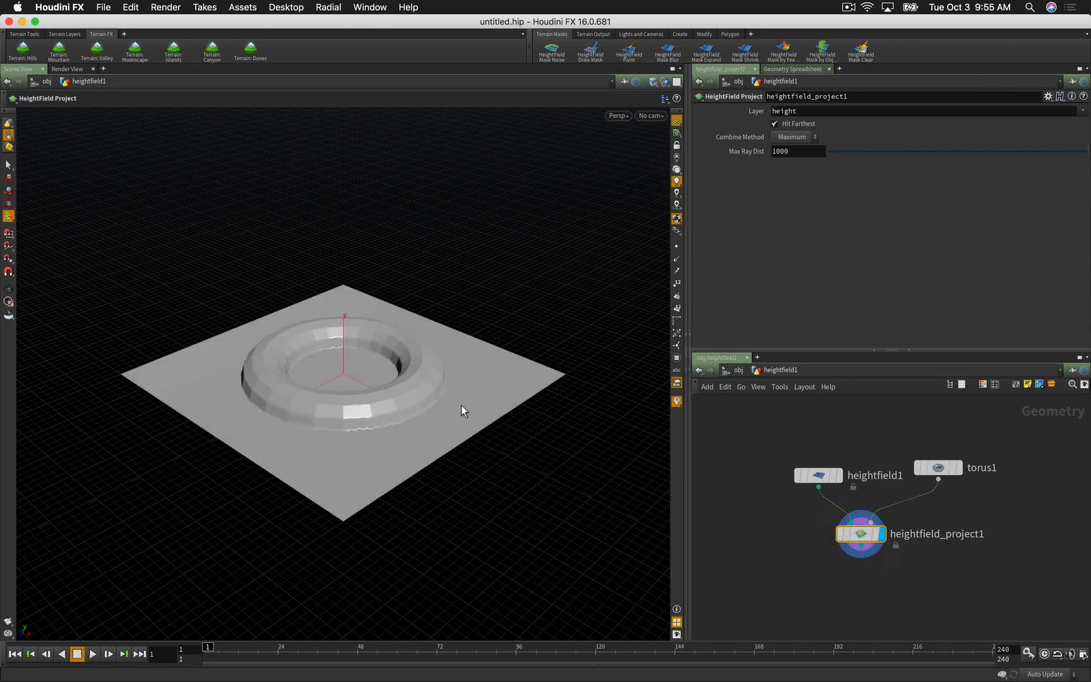
key(Escape)
drag(461, 406, 301, 428)
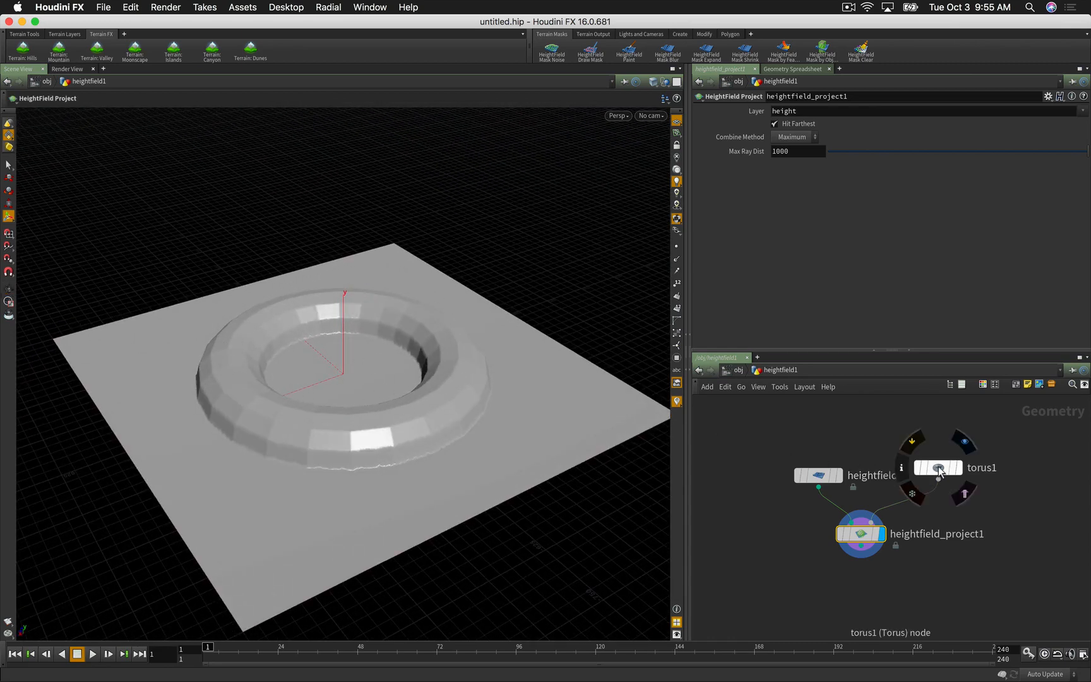
drag(937, 467, 938, 440)
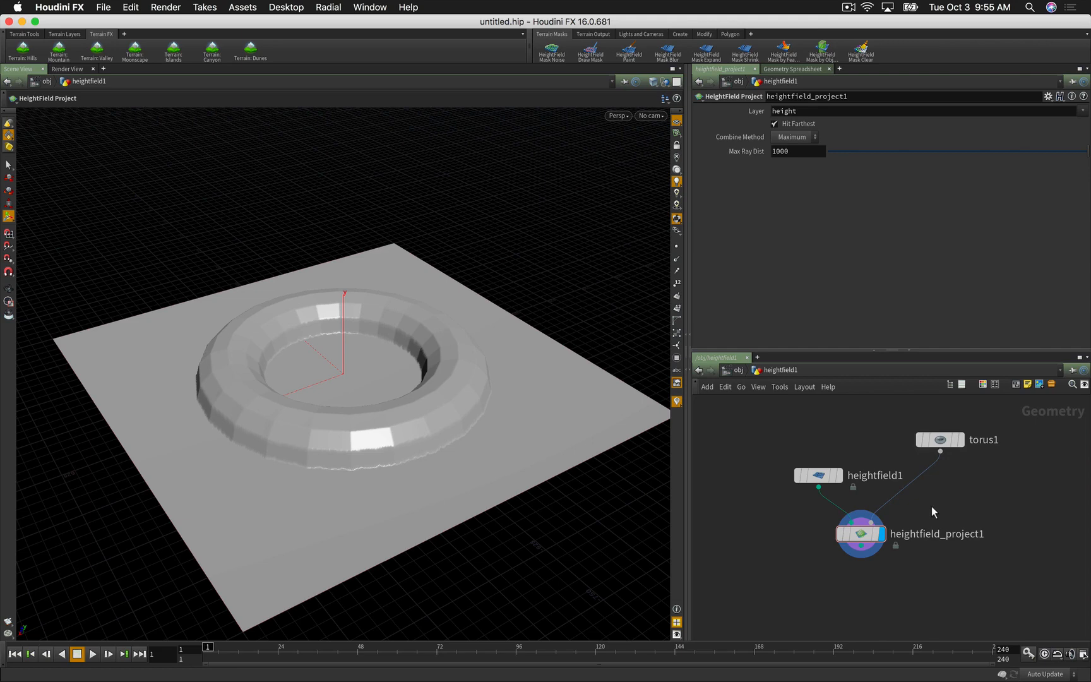
key(Tab)
Step: Insert a transform1 node between torus1 and heightfield_project1
text(transfo)
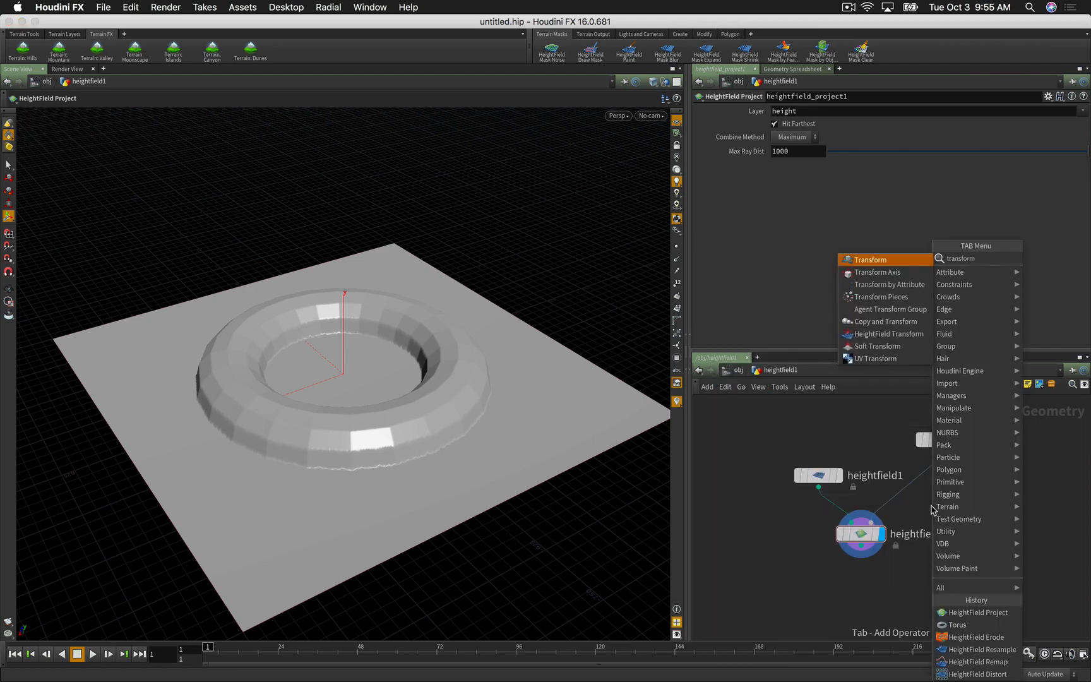
key(Return)
click(932, 510)
drag(932, 510, 917, 492)
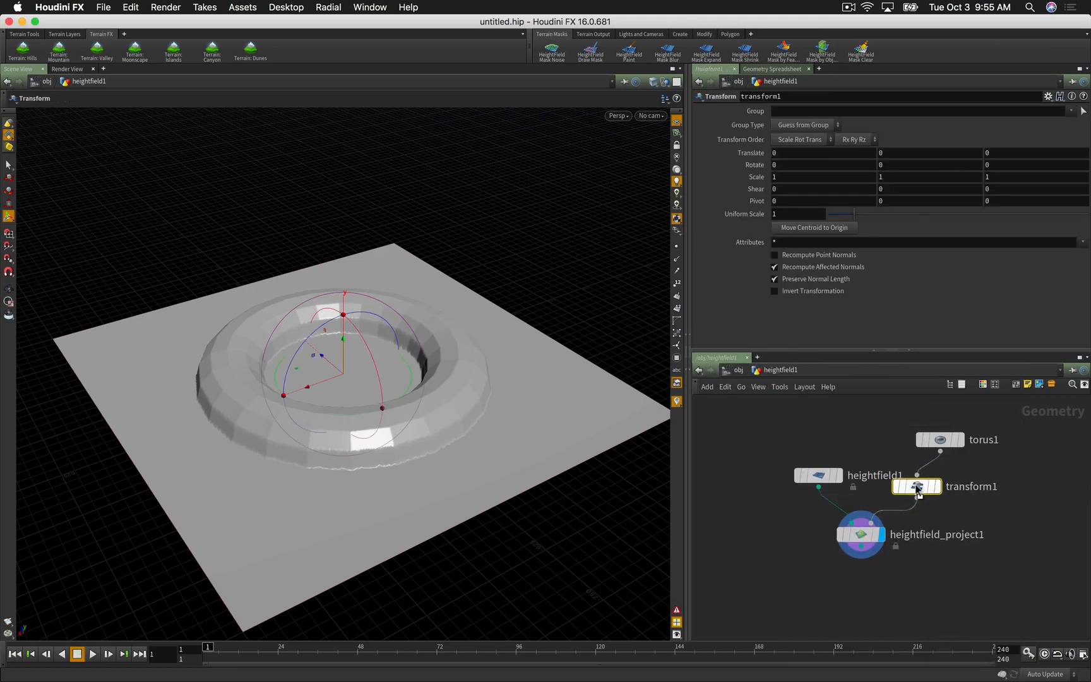
Step: Move the torus with the handle, set Rotate X to 0, and sink it into the terrain
drag(344, 341, 336, 270)
key(y)
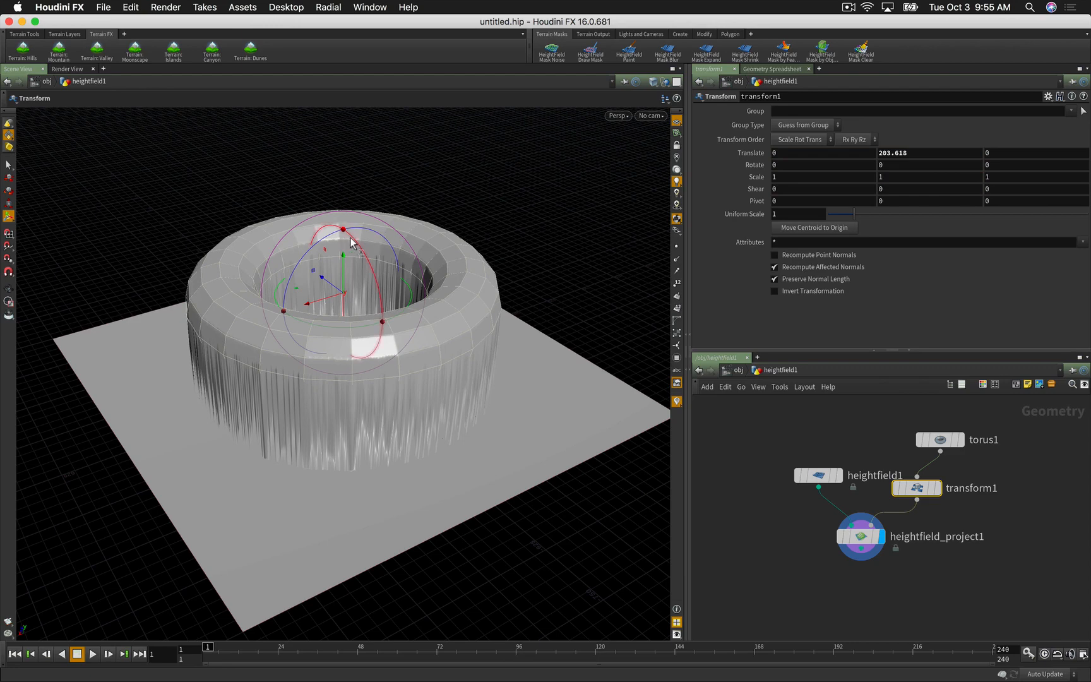
drag(353, 245, 357, 282)
key(s)
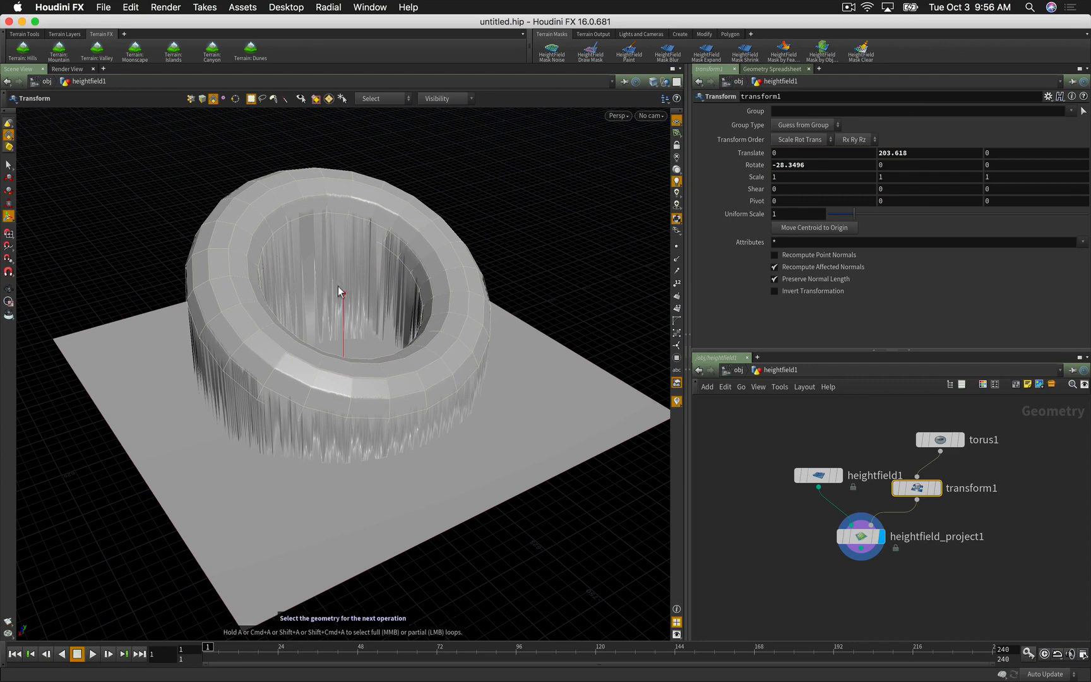
click(924, 493)
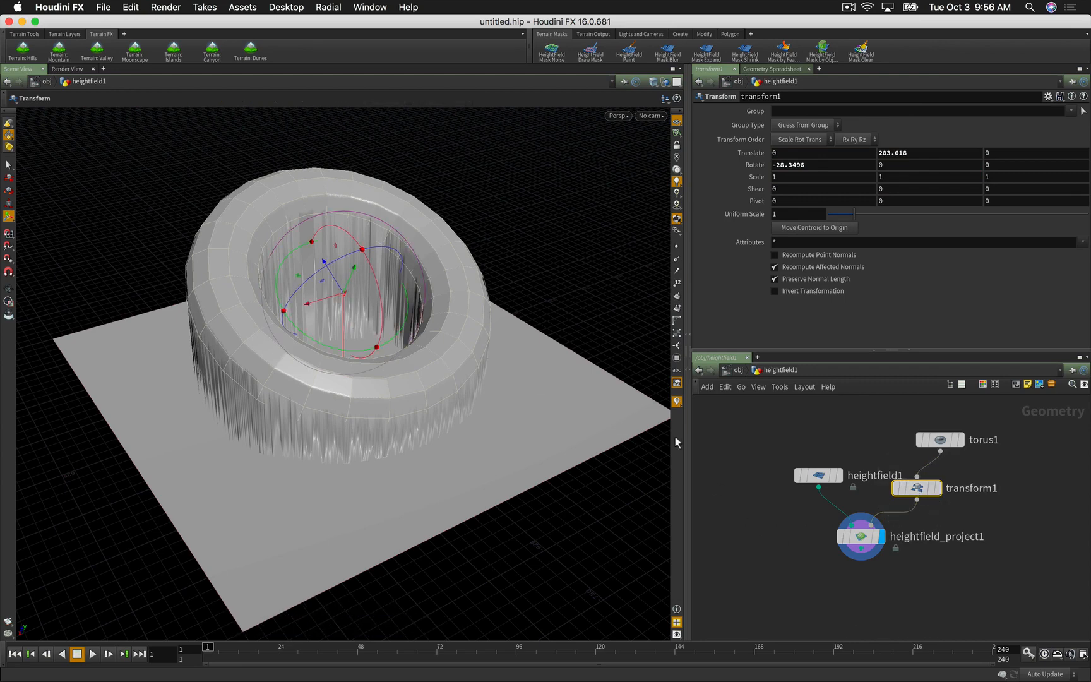
drag(354, 273, 322, 314)
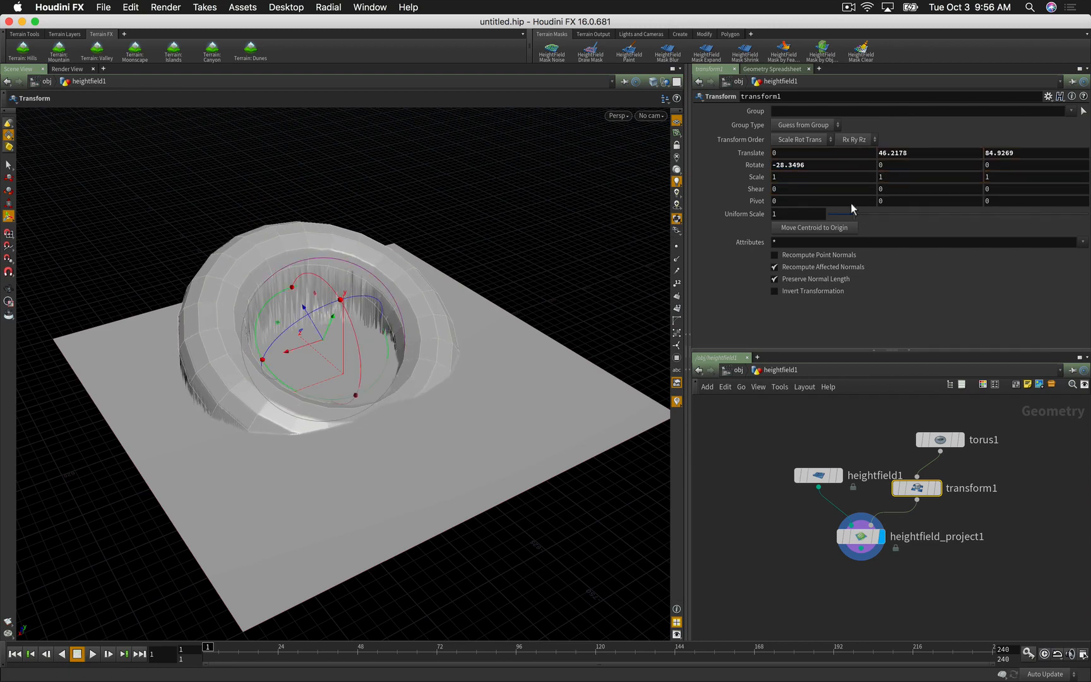
drag(804, 164, 763, 166)
text(0)
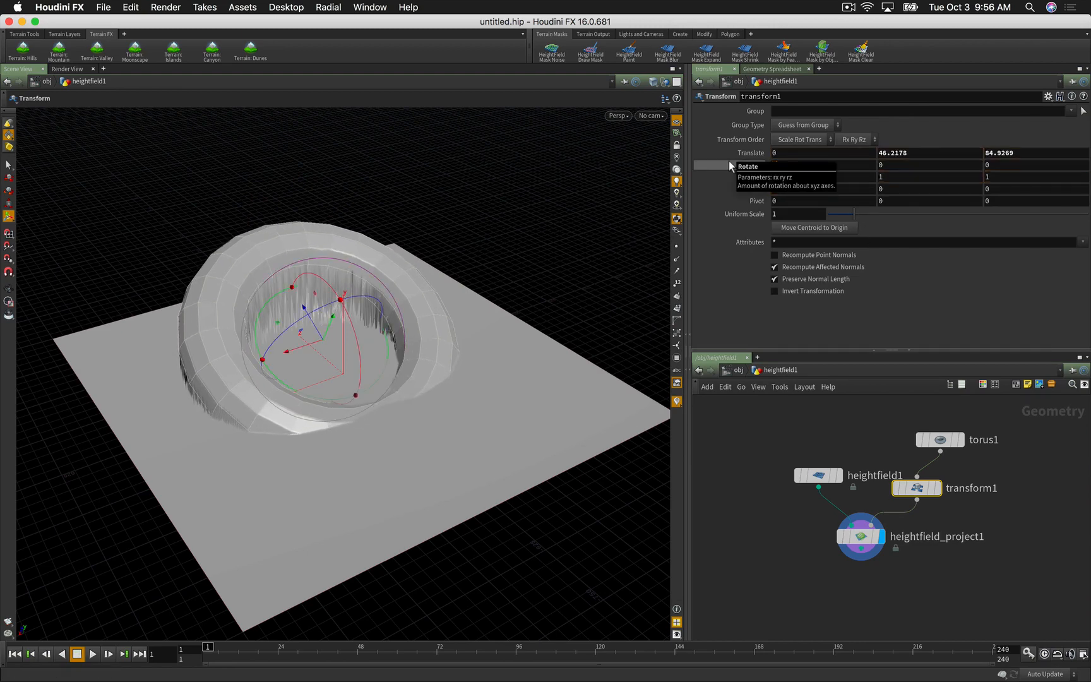
key(Return)
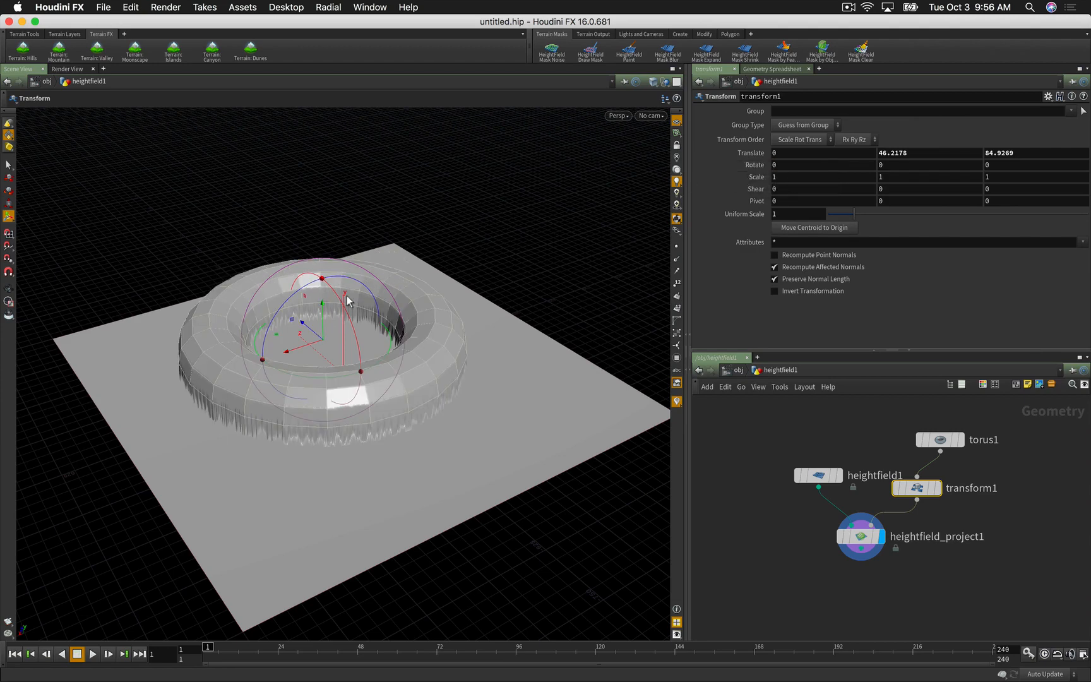
drag(326, 303, 350, 316)
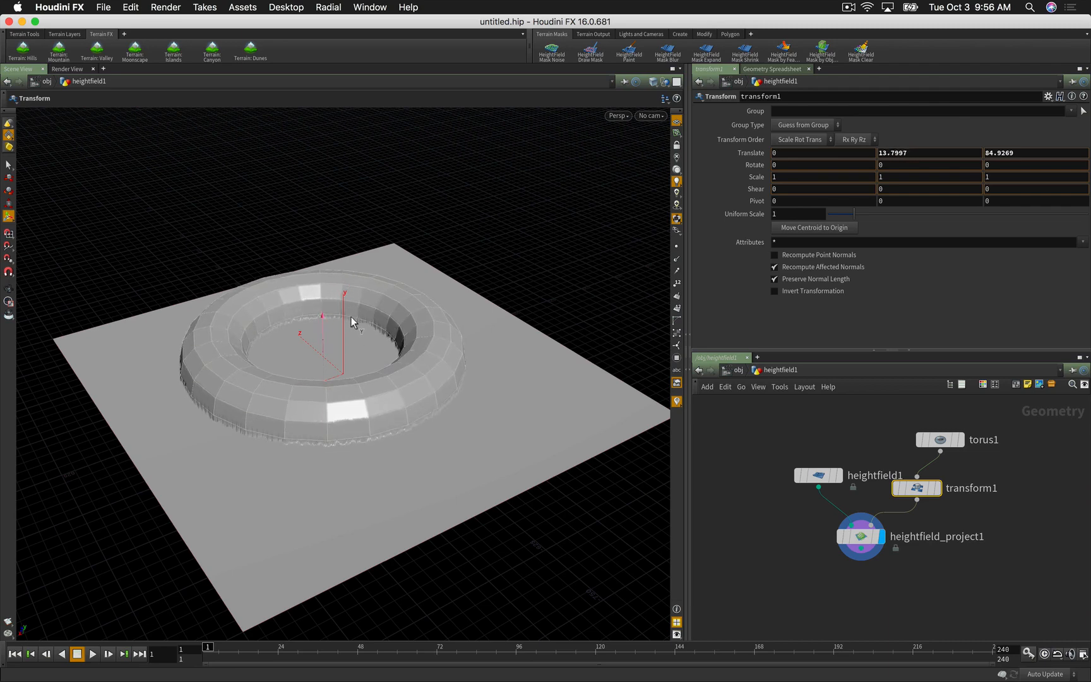
Step: On heightfield_project1, turn off Hit Farthest and set Combine Method to Minimum
key(r)
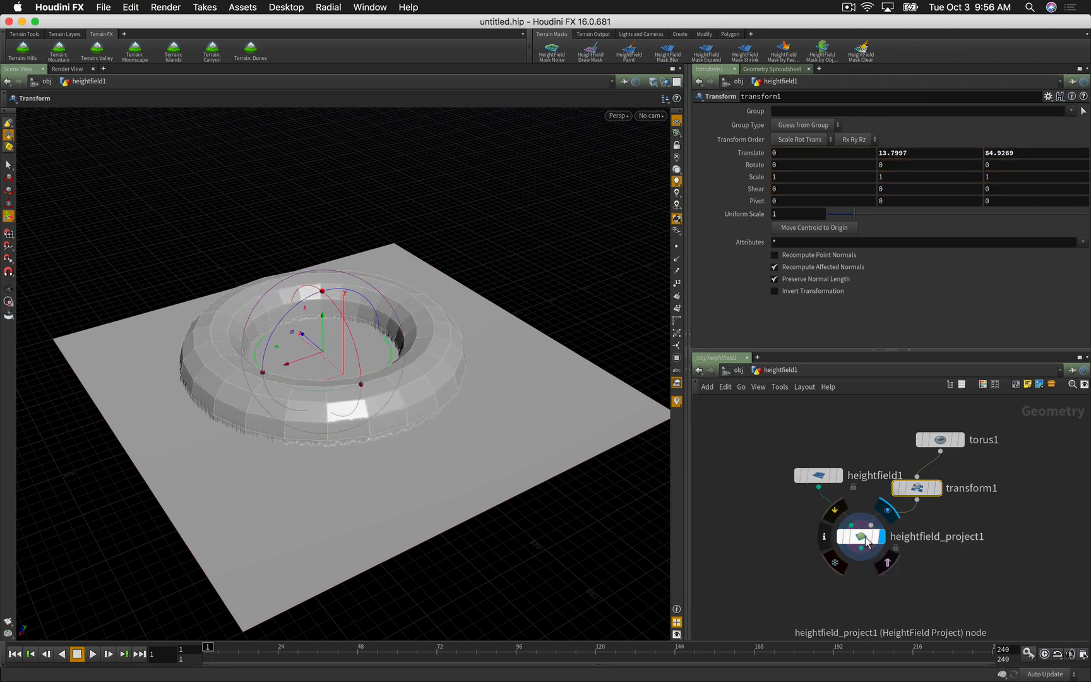
click(865, 540)
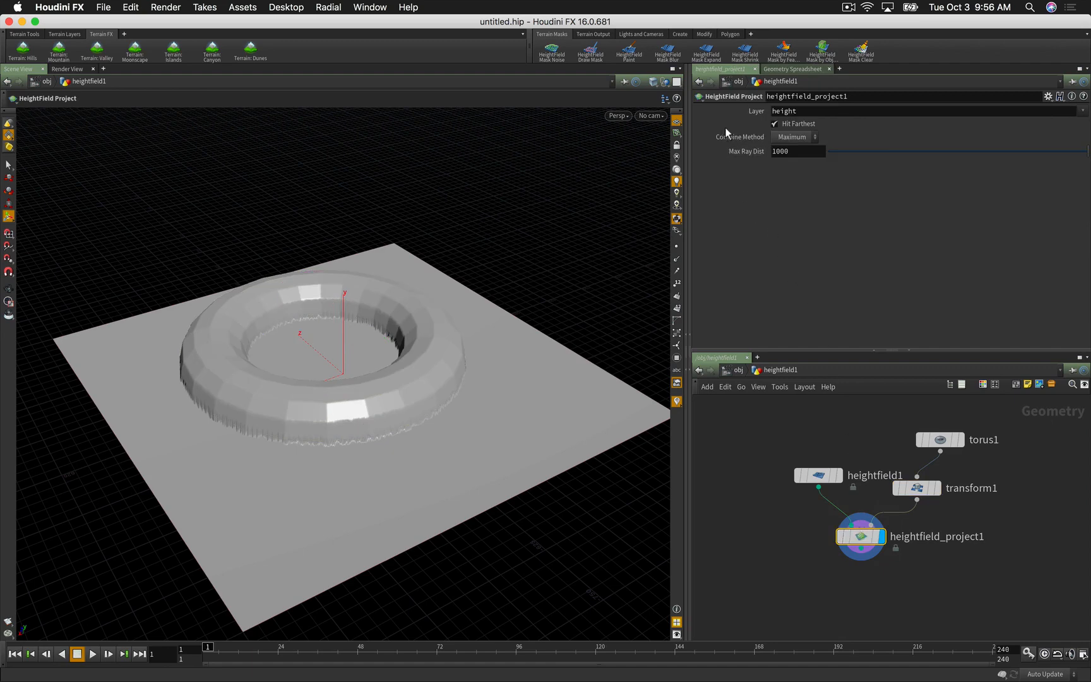
click(774, 124)
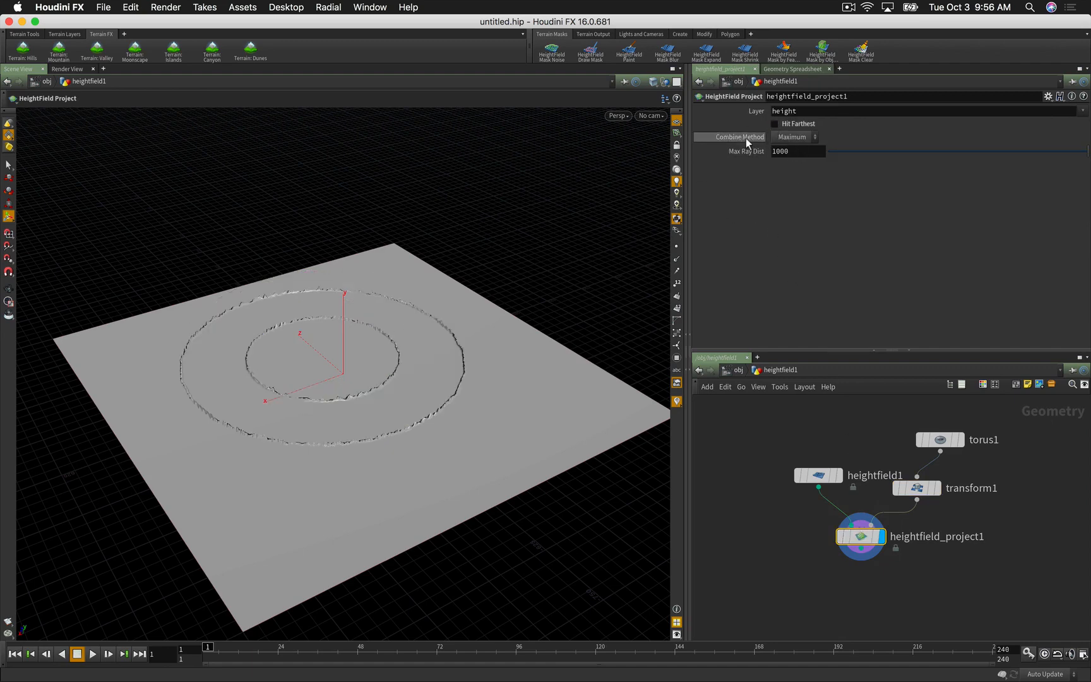
click(790, 137)
click(778, 199)
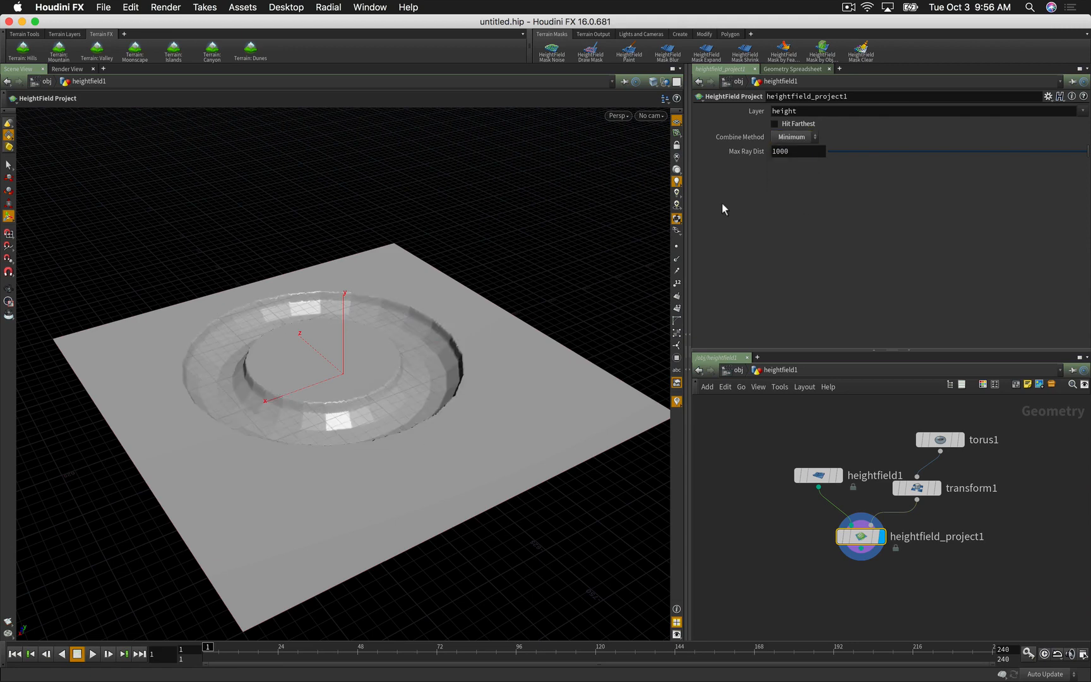
Step: Drag transform1 down to Translate Y about -131.83 and orbit to inspect the crater
click(917, 488)
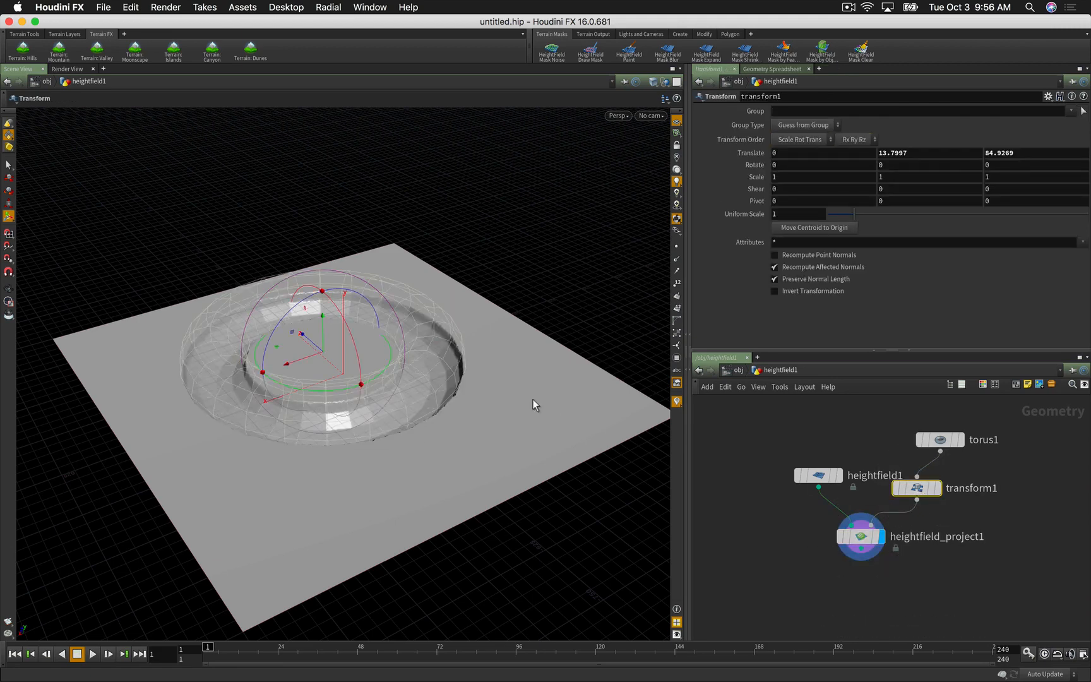
drag(324, 319, 318, 380)
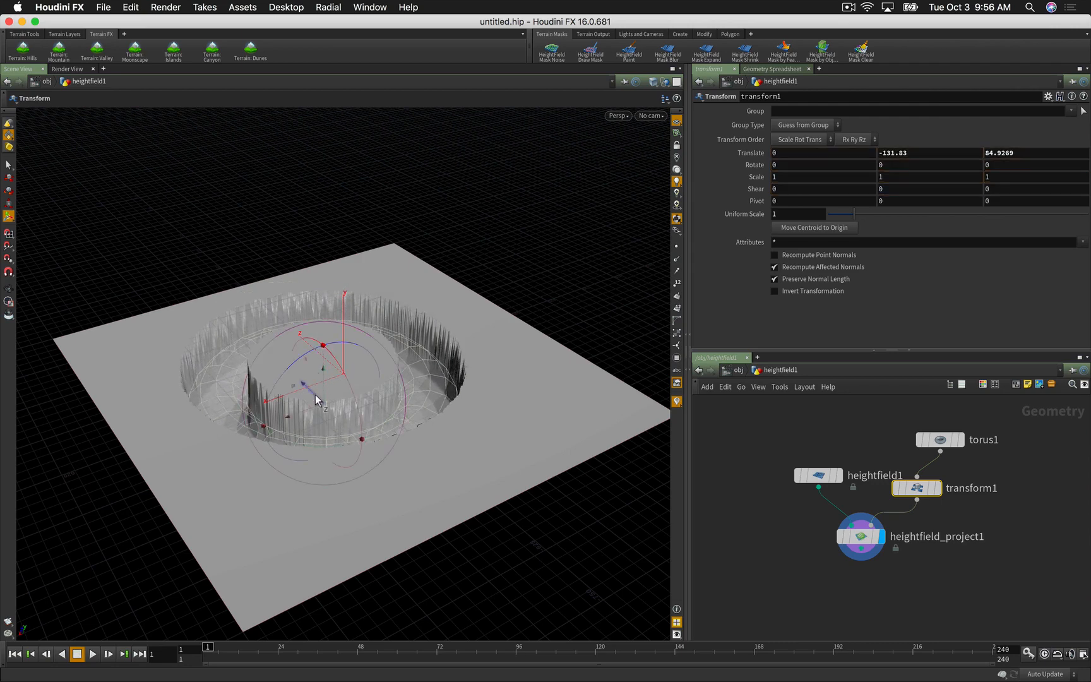
key(Escape)
drag(482, 472, 312, 246)
key(t)
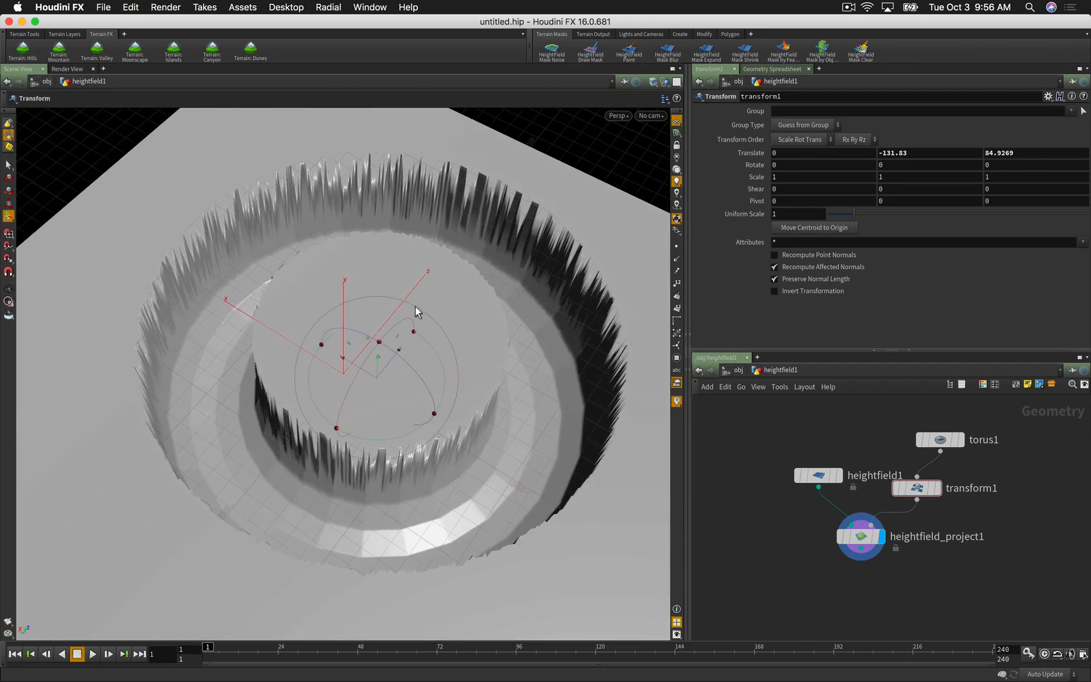
key(Escape)
drag(417, 310, 366, 339)
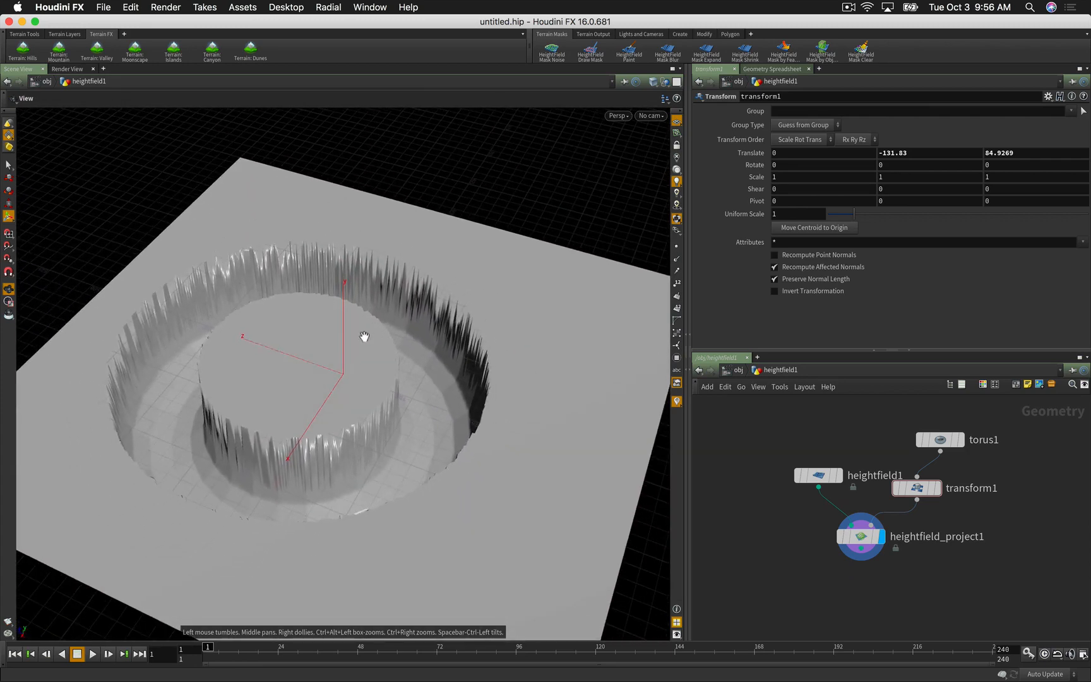
key(t)
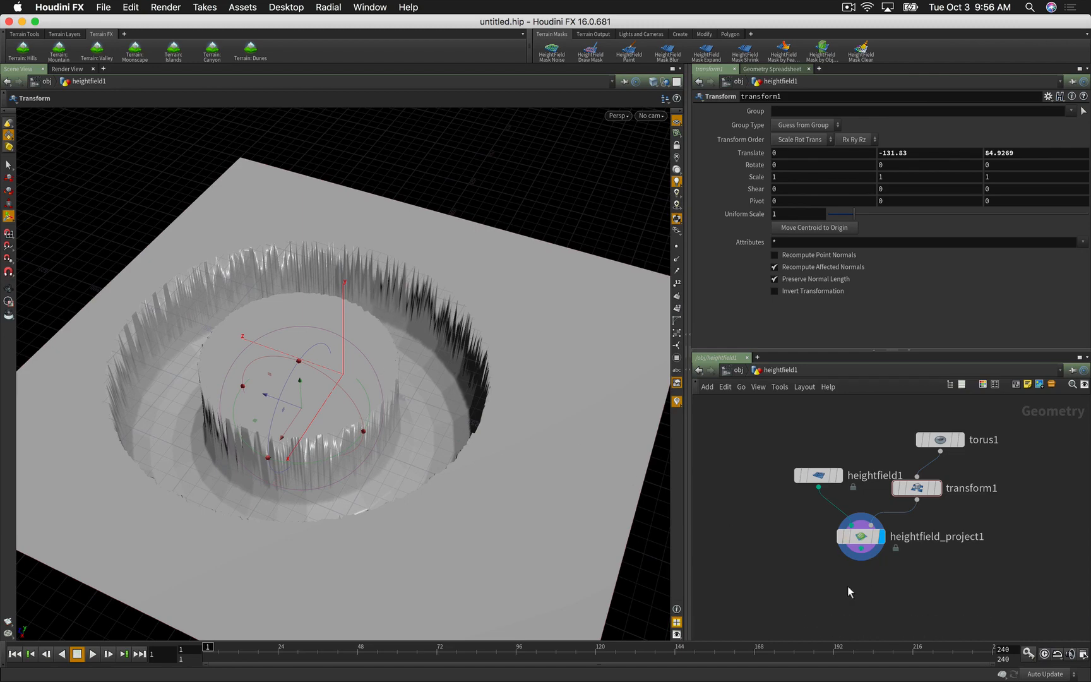
key(Tab)
Step: Add heightfield_blur1 after heightfield_project1, display it, and set Radius to 36
text(hf)
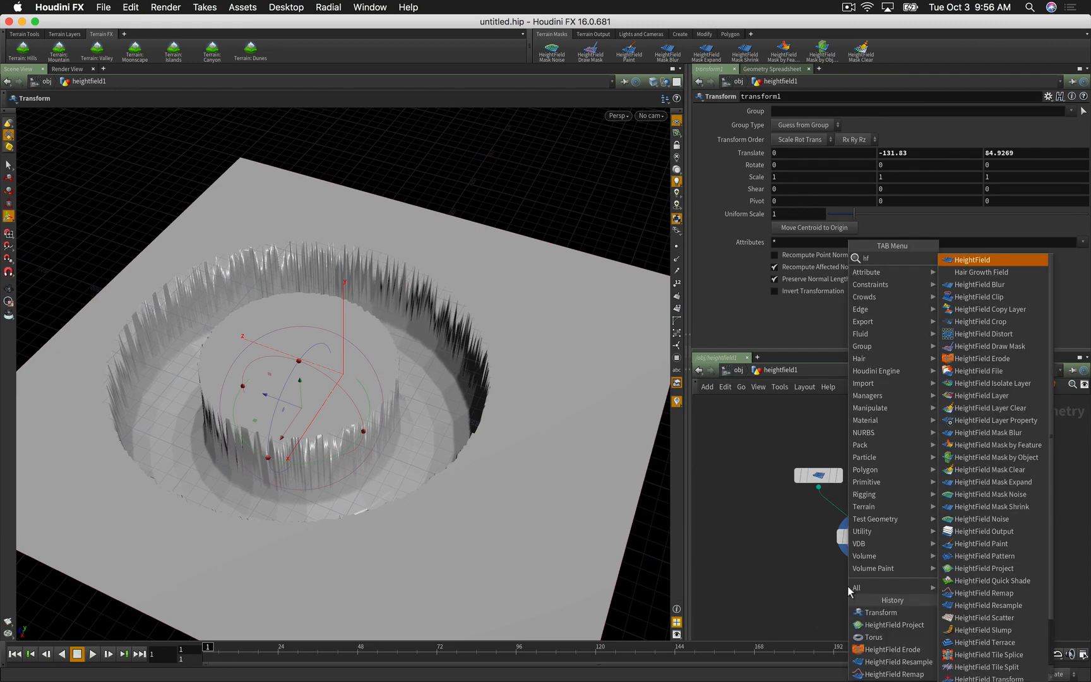
text( blur)
key(Return)
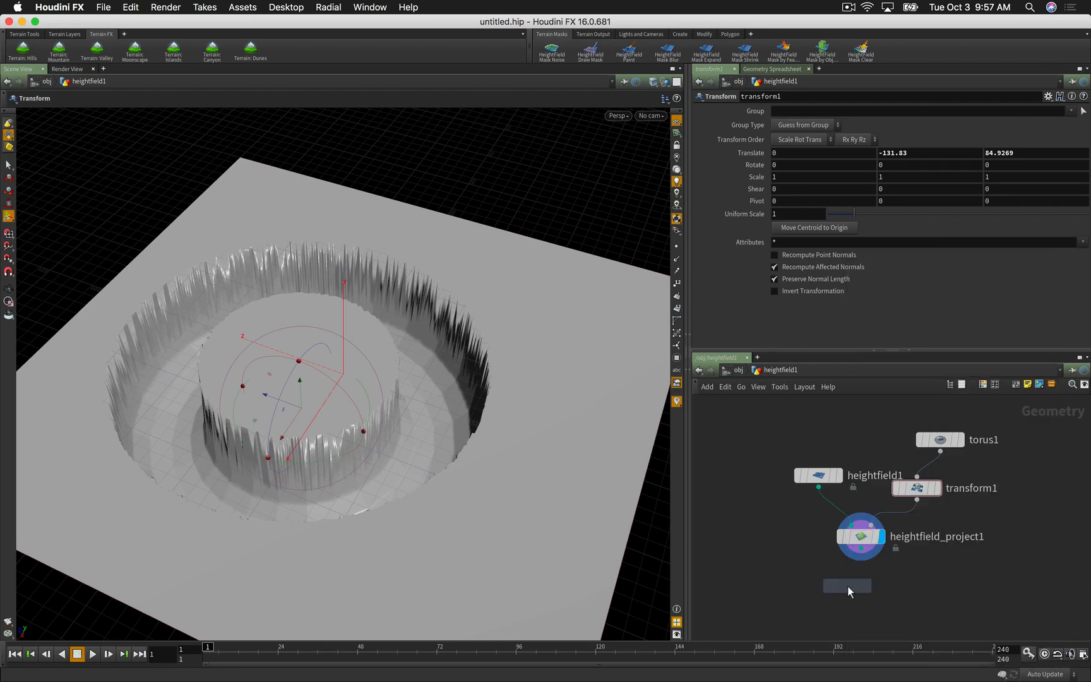
click(850, 590)
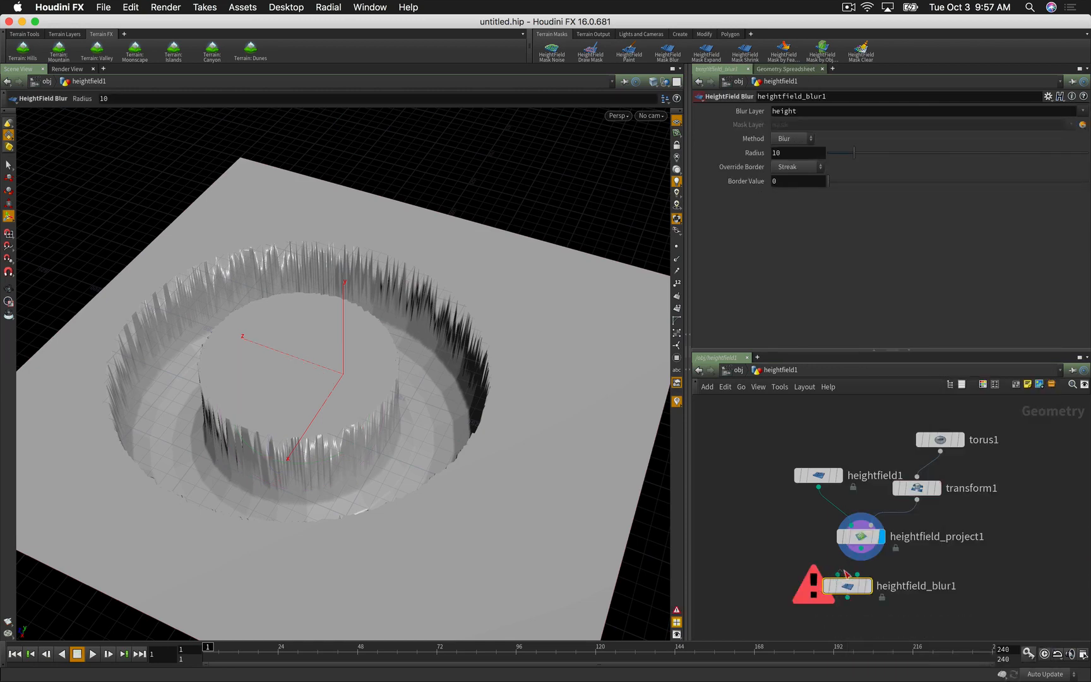
mouse_move(861, 567)
mouse_down()
mouse_move(864, 558)
mouse_move(860, 587)
mouse_up()
click(868, 586)
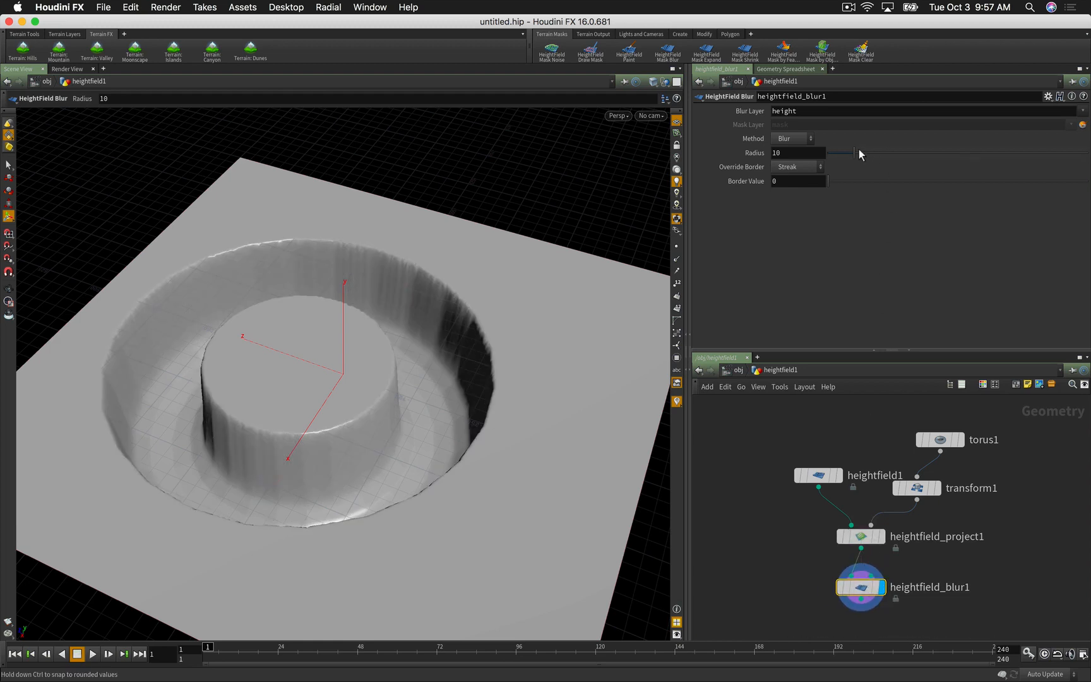
drag(859, 153, 921, 152)
alt+drag(361, 460, 409, 434)
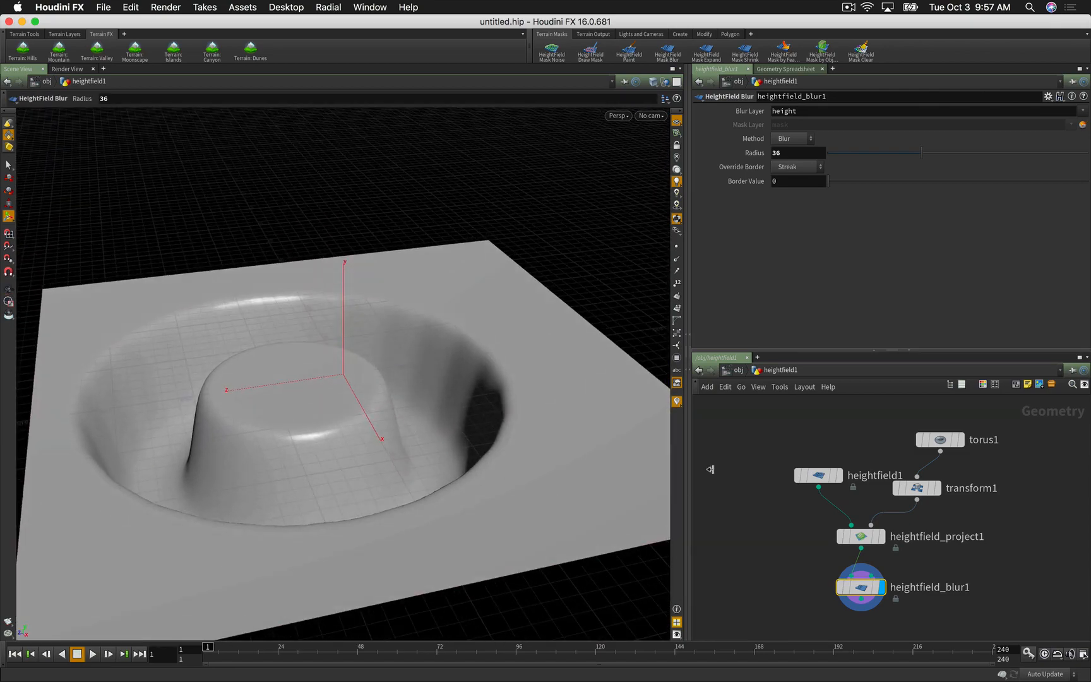
click(816, 475)
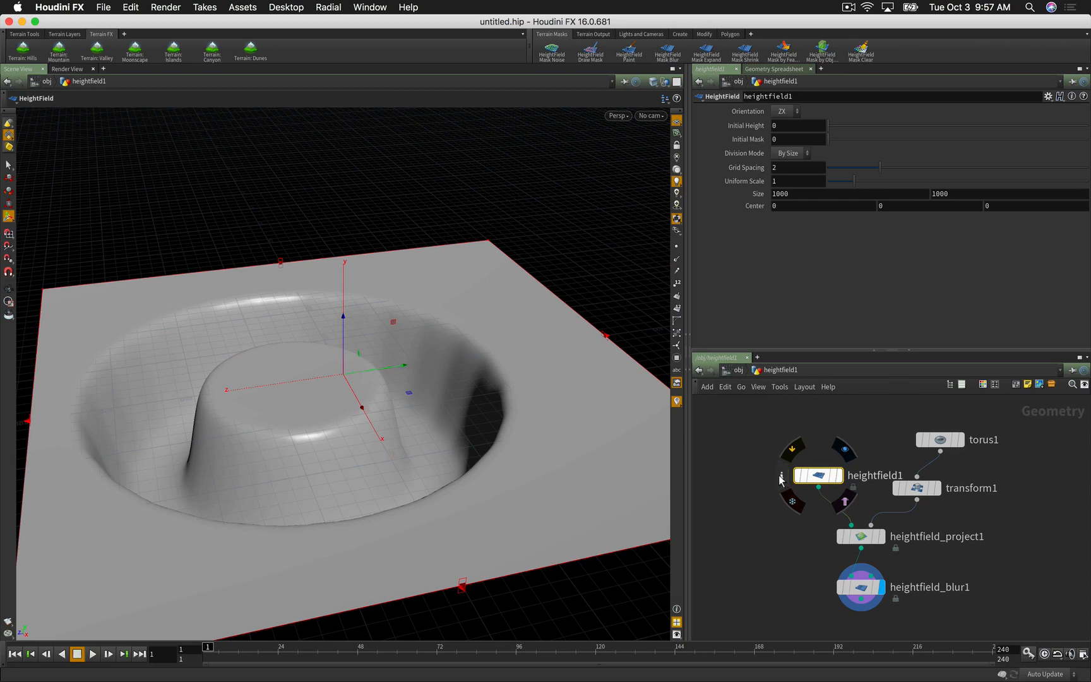
click(781, 475)
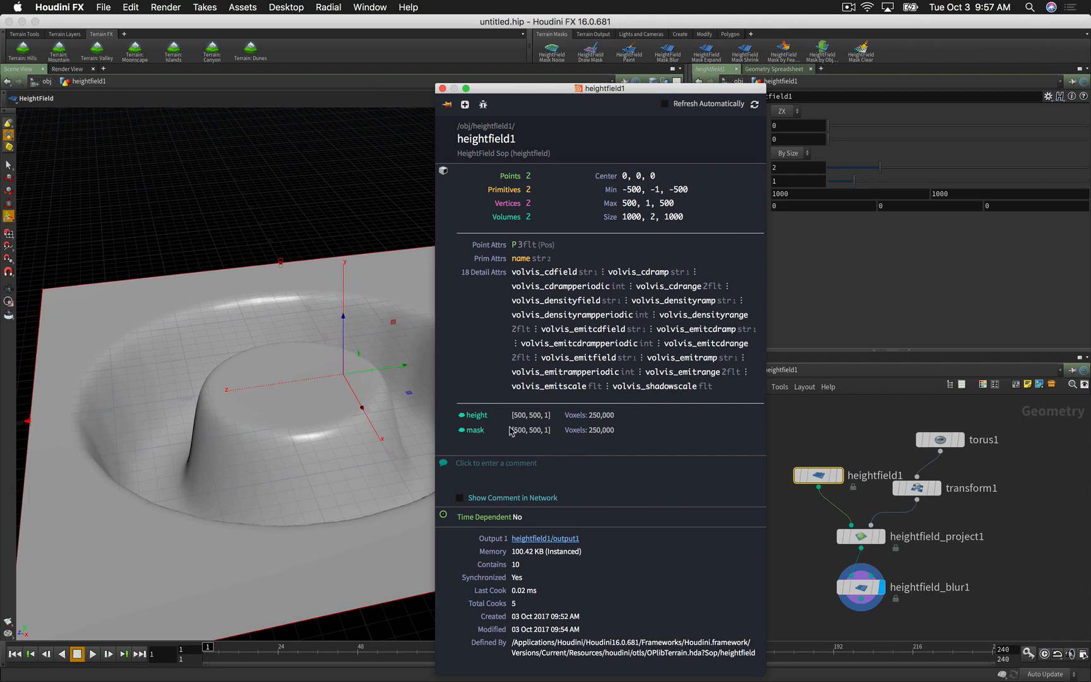
click(442, 89)
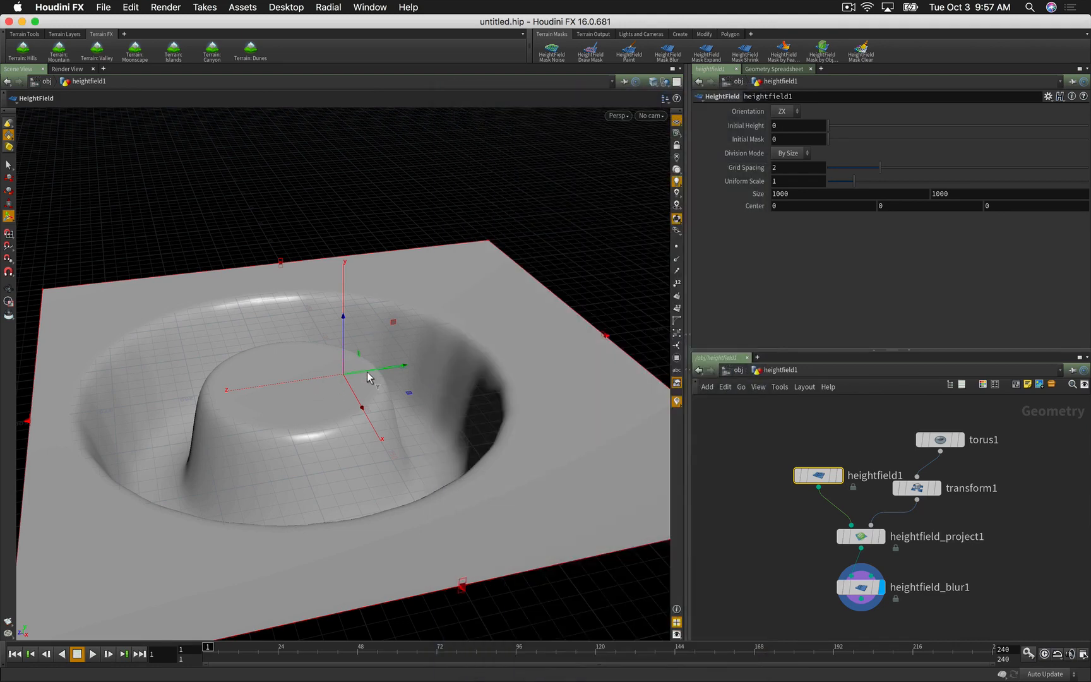
mouse_move(859, 538)
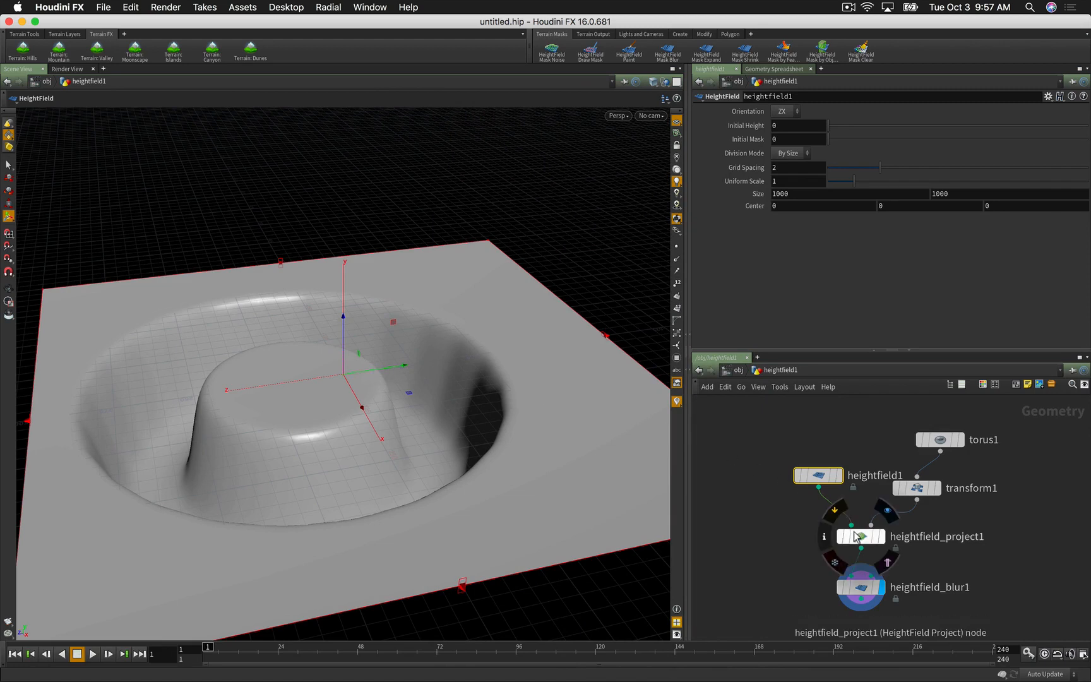
click(865, 585)
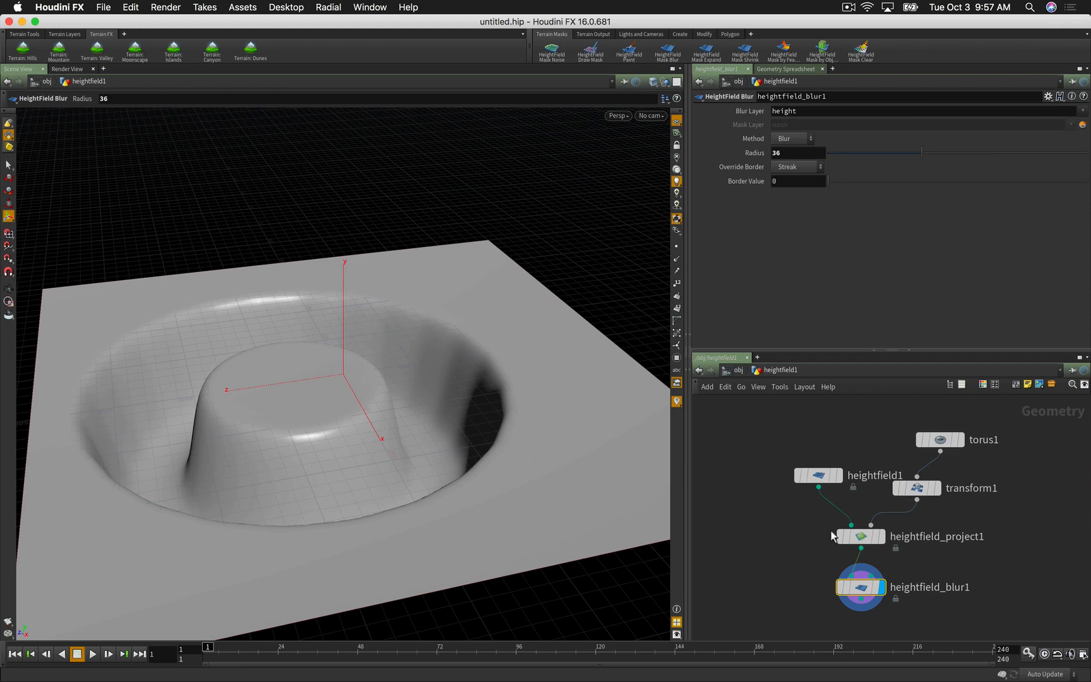
Step: Arrange heightfield_blur1 and the new mask_paint node, and display mask_paint in the viewport
drag(866, 591, 813, 593)
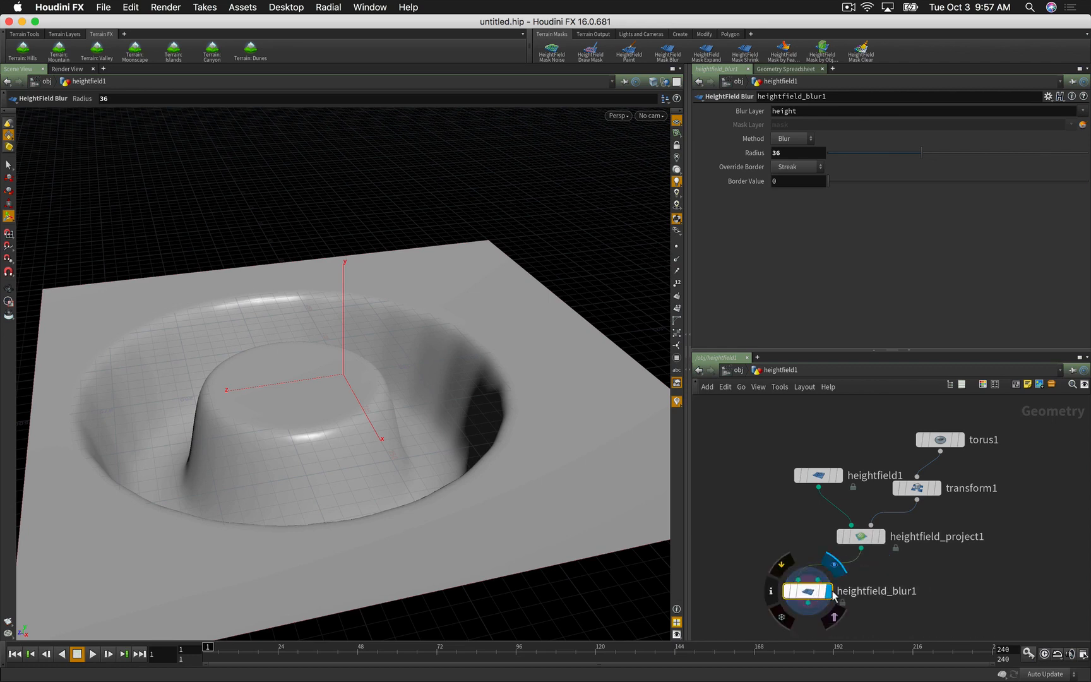
scroll(833, 590, up, 2)
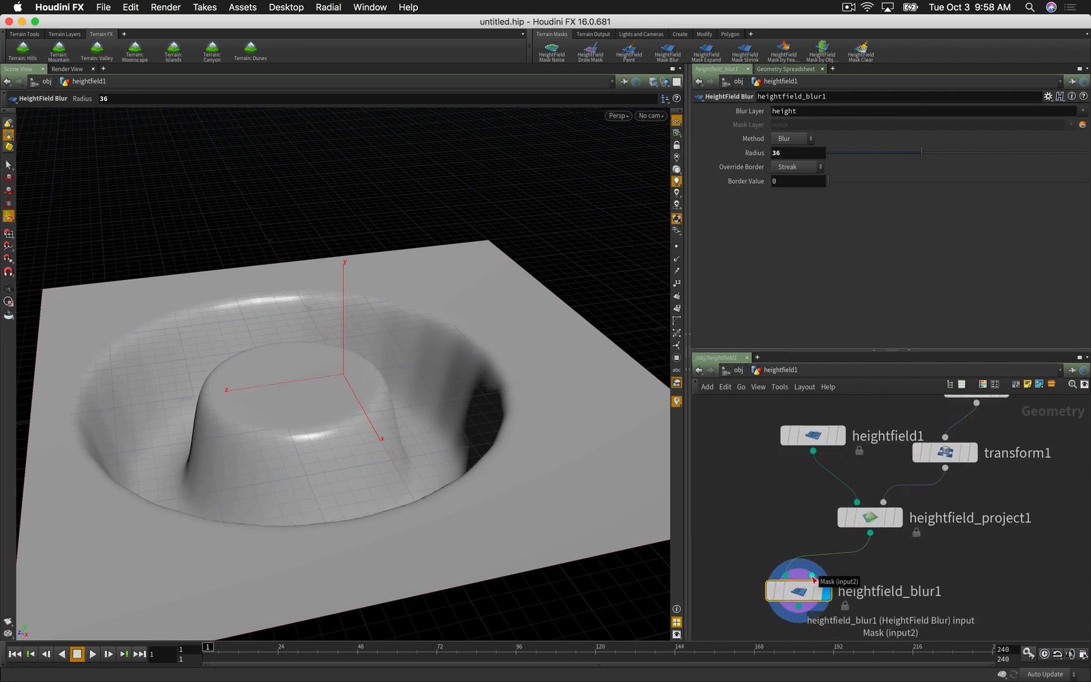
mouse_move(799, 584)
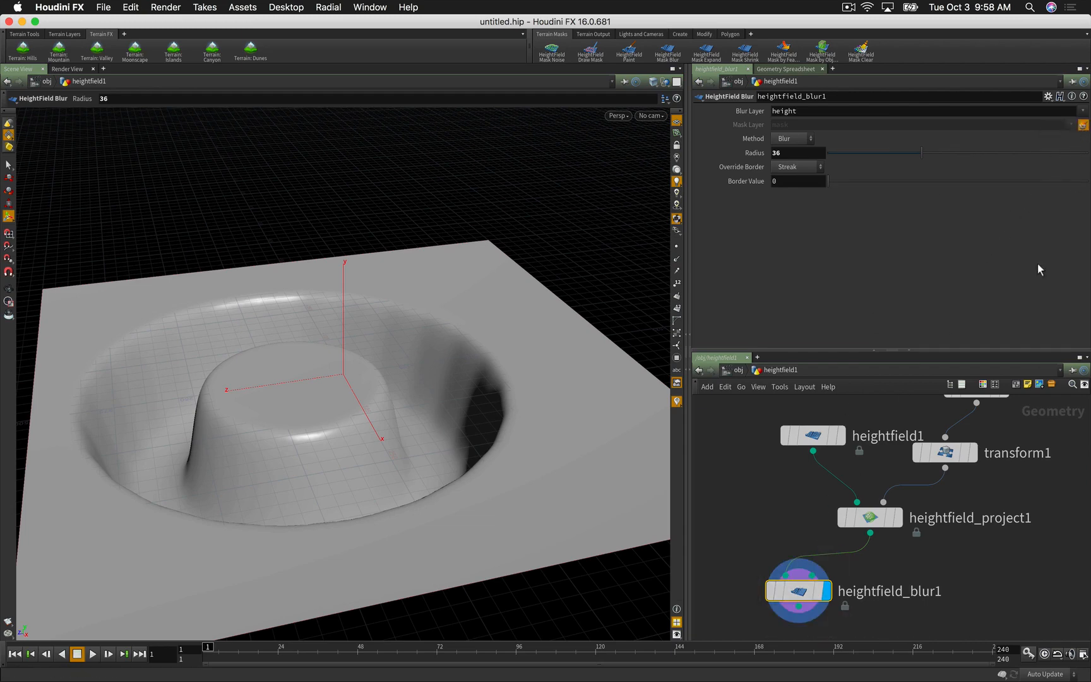
middle_drag(851, 578, 938, 558)
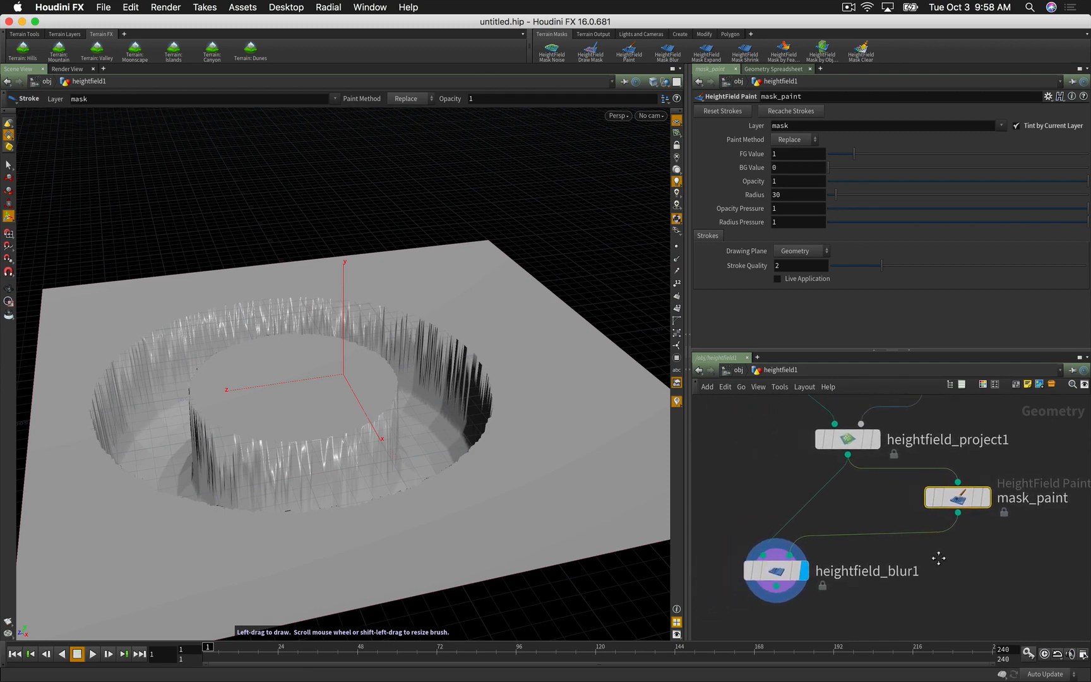
mouse_move(952, 496)
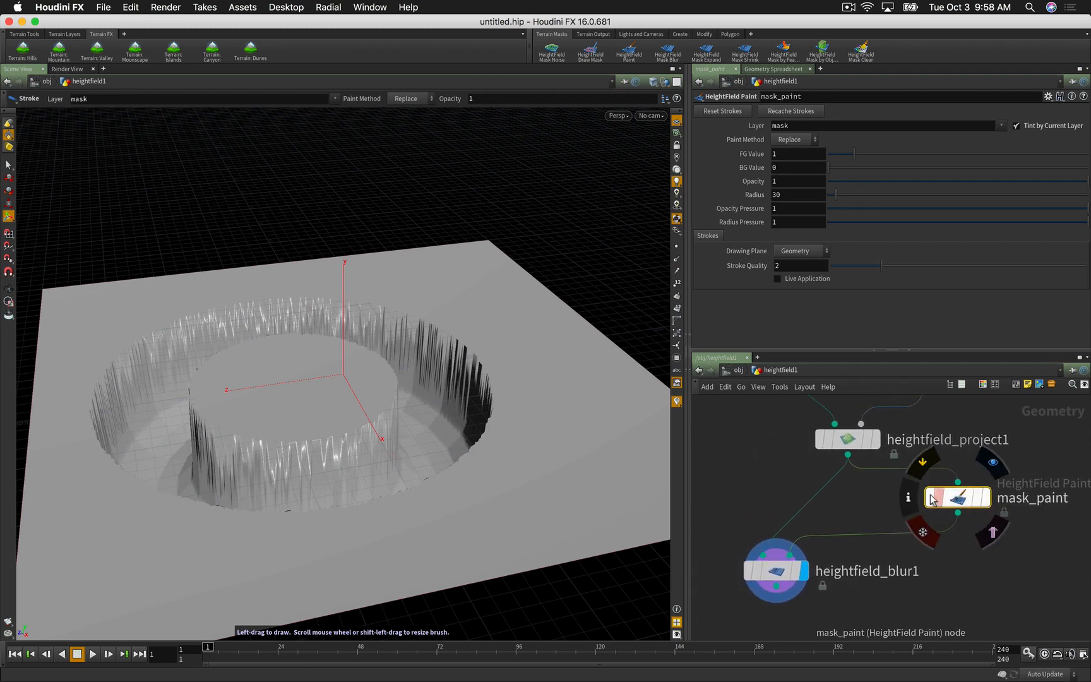
key(Escape)
drag(497, 453, 492, 478)
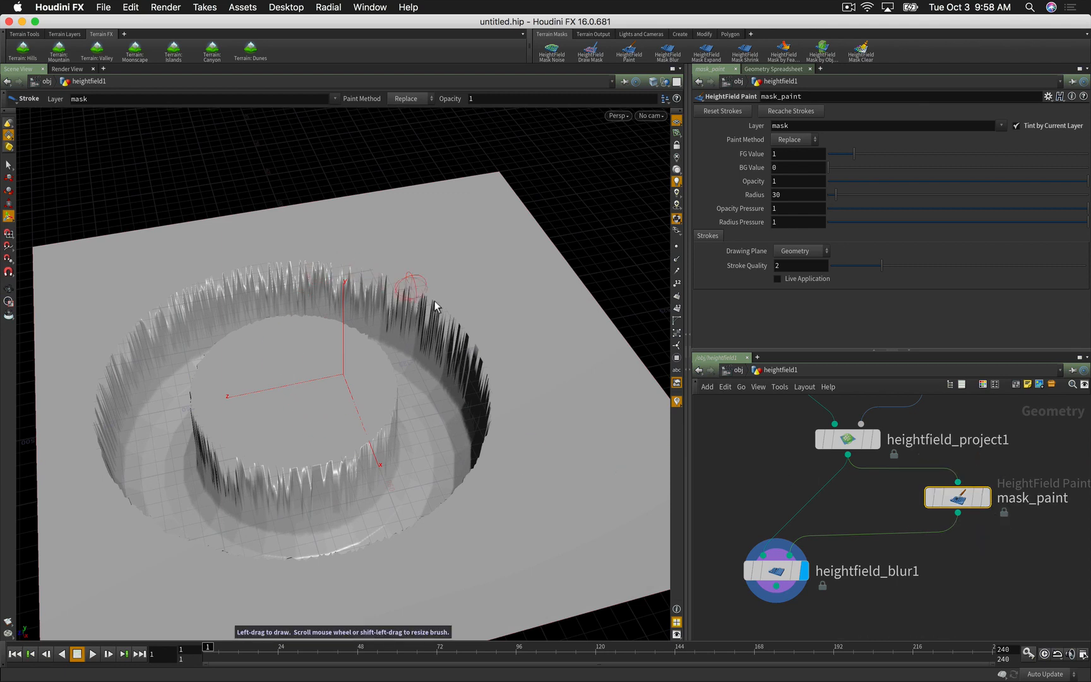
click(984, 499)
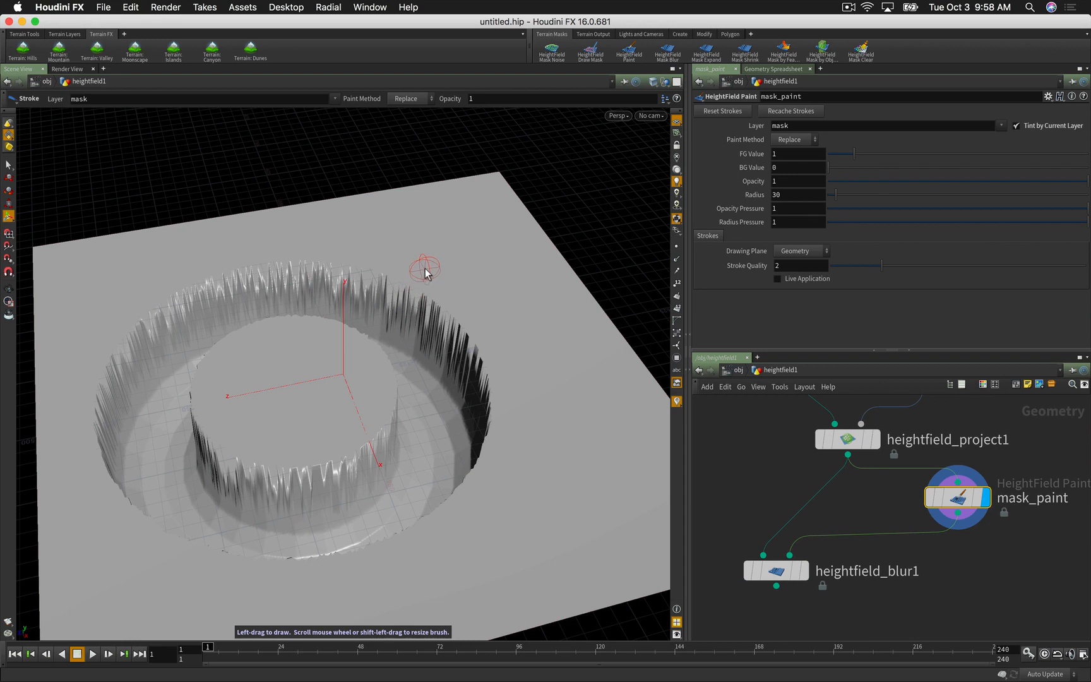
Step: Shrink the brush and paint mask on the right, left, lower and upper-left crater rim
mouse_move(426, 273)
shift+mouse_down()
mouse_move(509, 295)
mouse_move(478, 284)
mouse_move(508, 282)
mouse_move(486, 282)
shift+mouse_up()
mouse_move(341, 281)
mouse_down()
mouse_move(409, 291)
mouse_move(423, 275)
mouse_move(408, 275)
mouse_move(486, 326)
mouse_move(513, 366)
mouse_up()
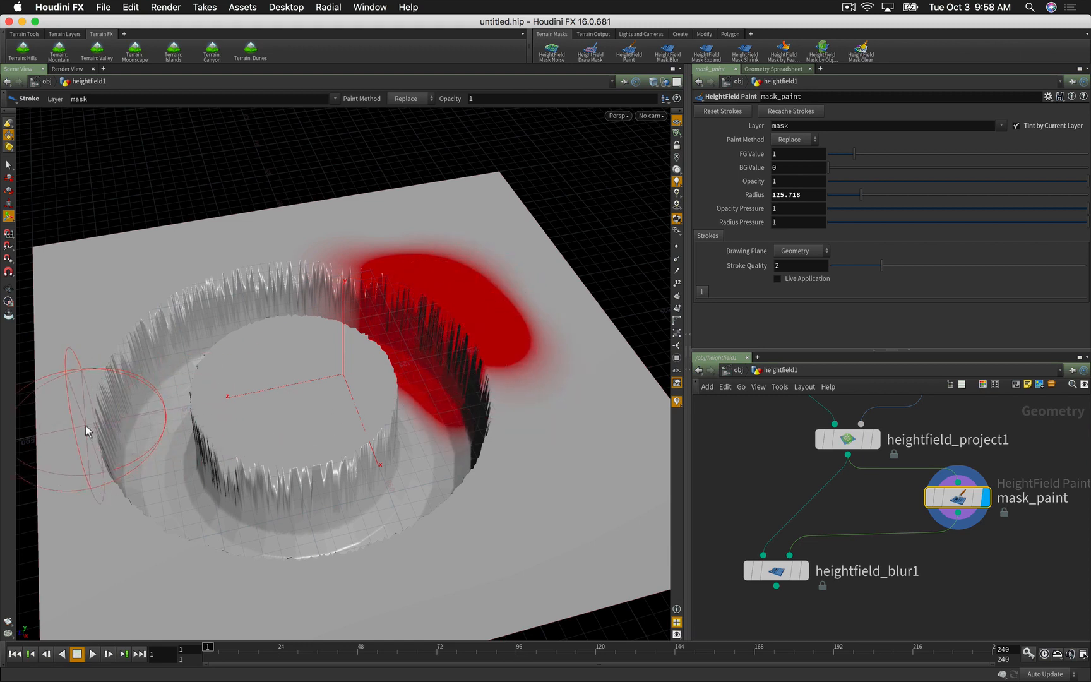
drag(87, 431, 157, 550)
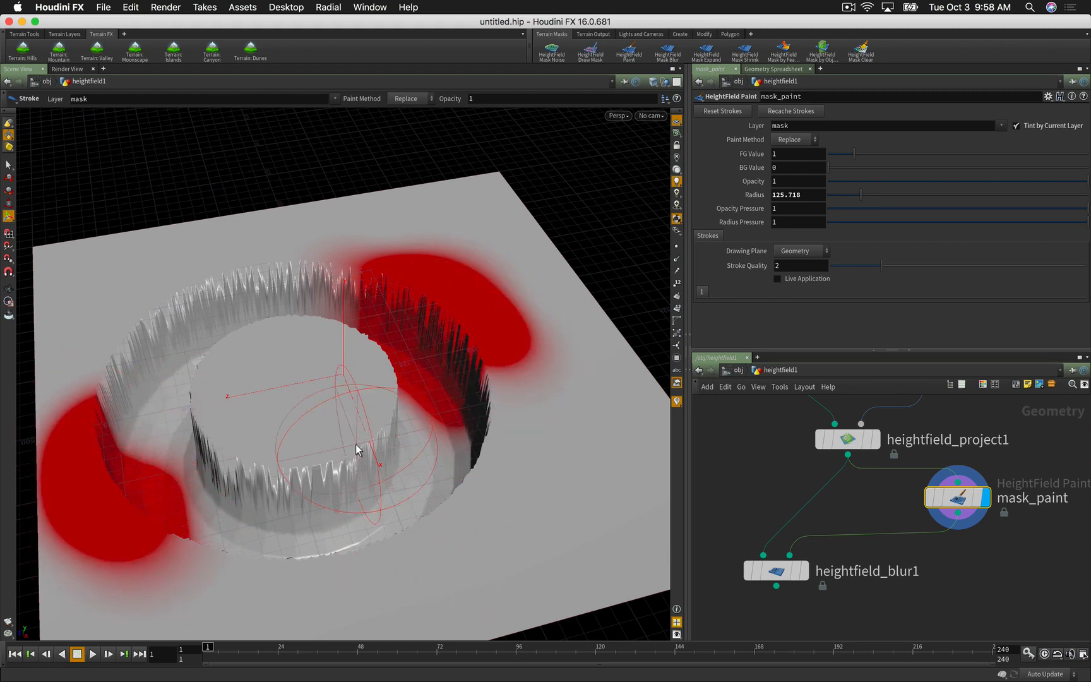
drag(424, 537, 394, 534)
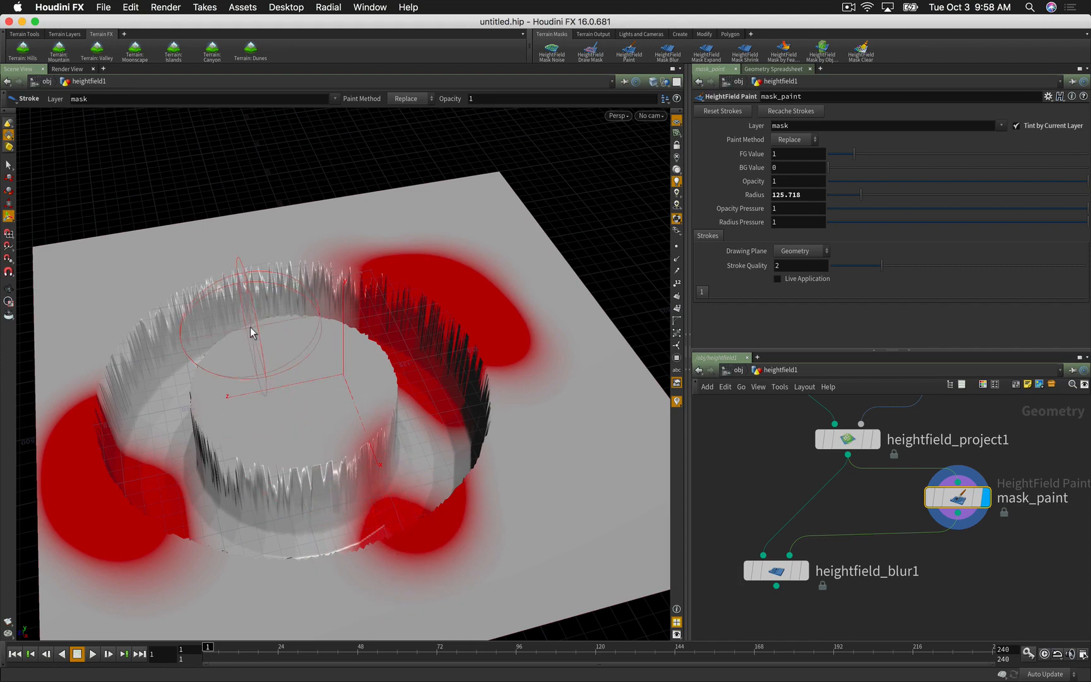
drag(245, 332, 245, 317)
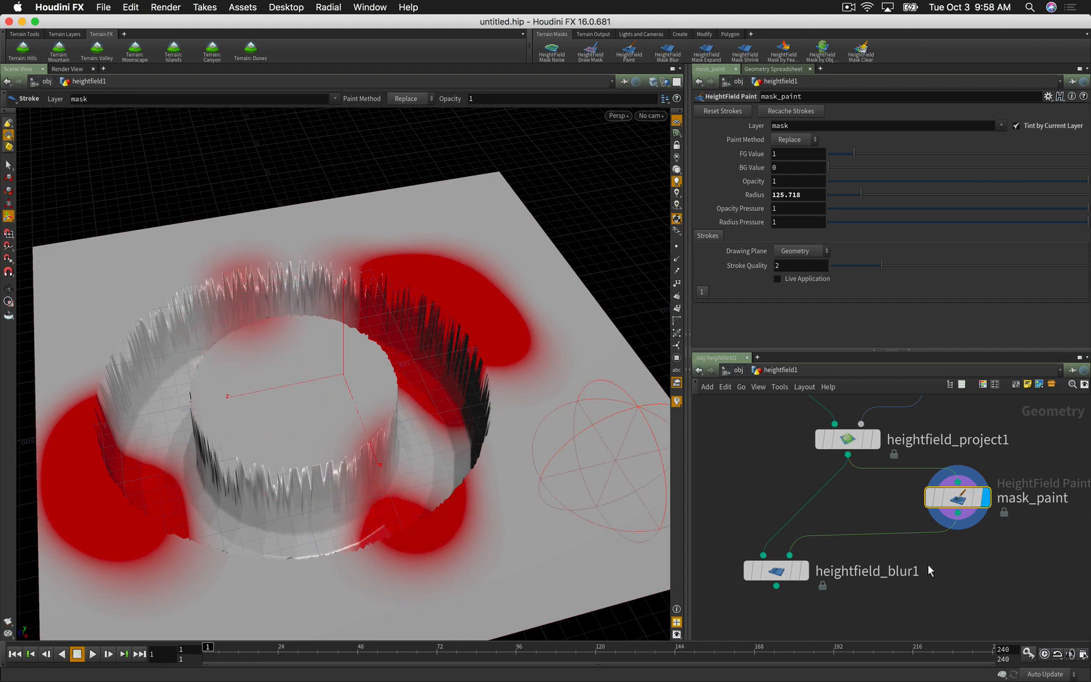
Step: Display heightfield_blur1 and check the masked smoothing from low and overhead views
click(804, 572)
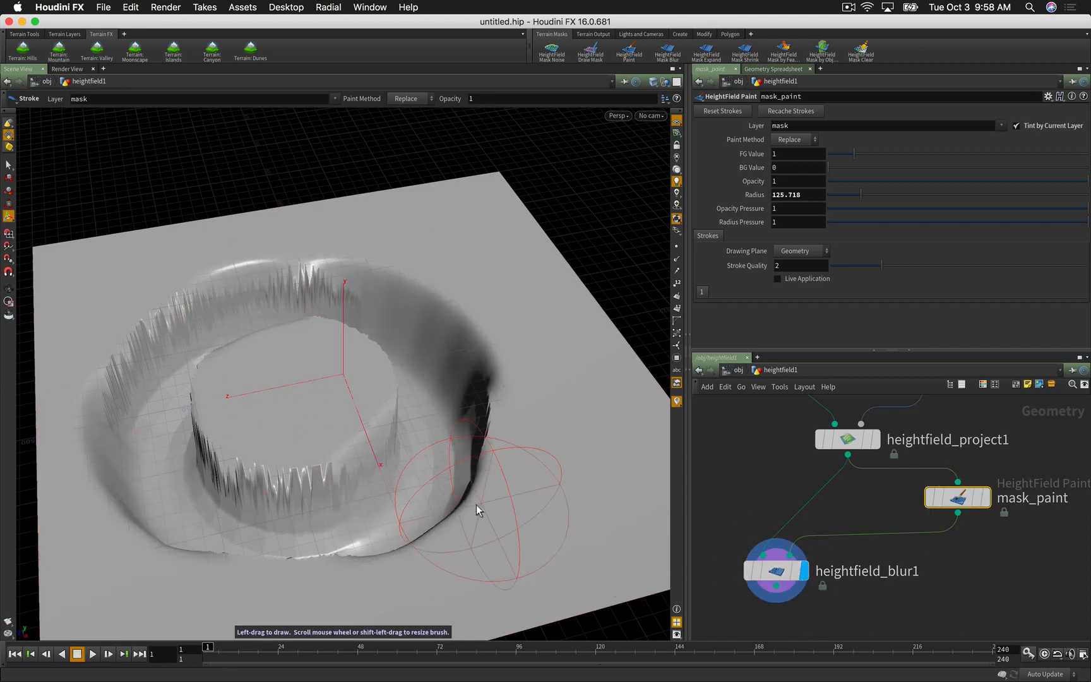
key(Escape)
mouse_move(453, 504)
mouse_down()
mouse_move(596, 397)
mouse_move(544, 399)
mouse_move(414, 482)
mouse_move(414, 494)
mouse_up()
key(Return)
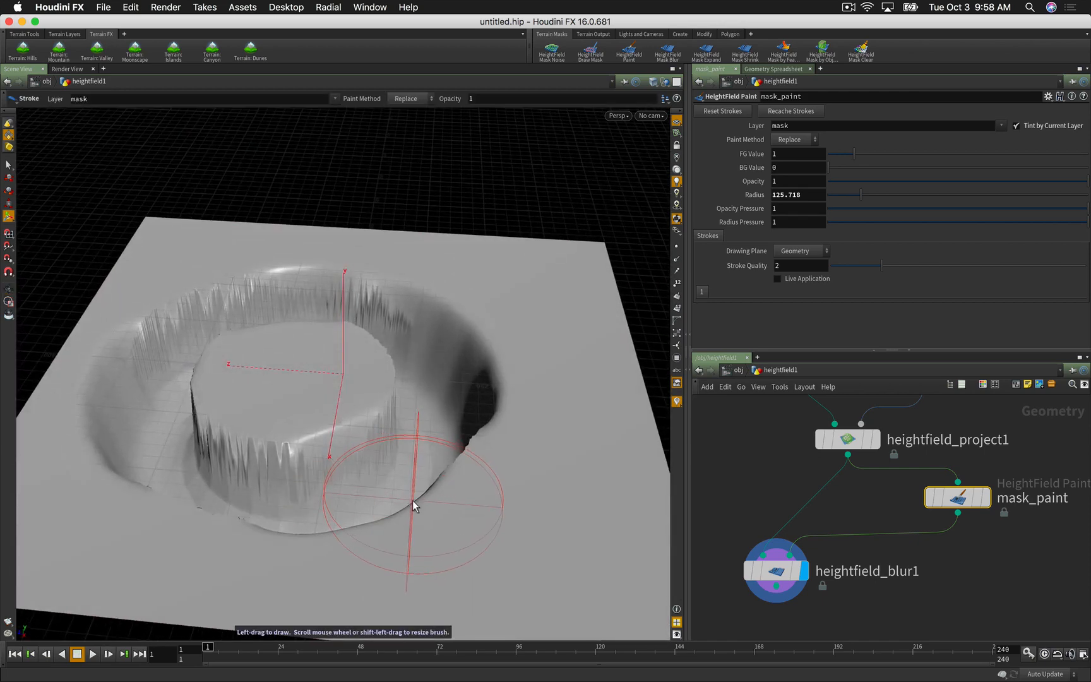
key(Escape)
mouse_move(603, 395)
mouse_down()
mouse_move(536, 397)
mouse_move(450, 423)
mouse_move(397, 457)
mouse_move(458, 429)
mouse_move(360, 444)
mouse_move(343, 484)
mouse_move(398, 431)
mouse_up()
key(Return)
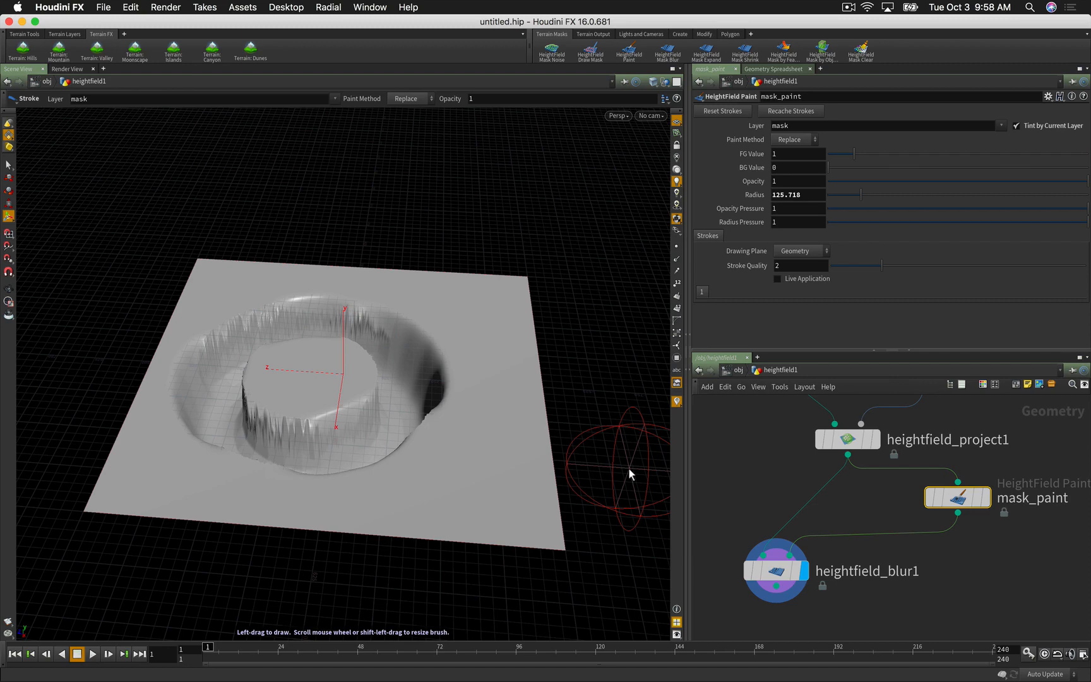
Step: Make heightfield_blur1 current and pan the network to open empty space
click(740, 449)
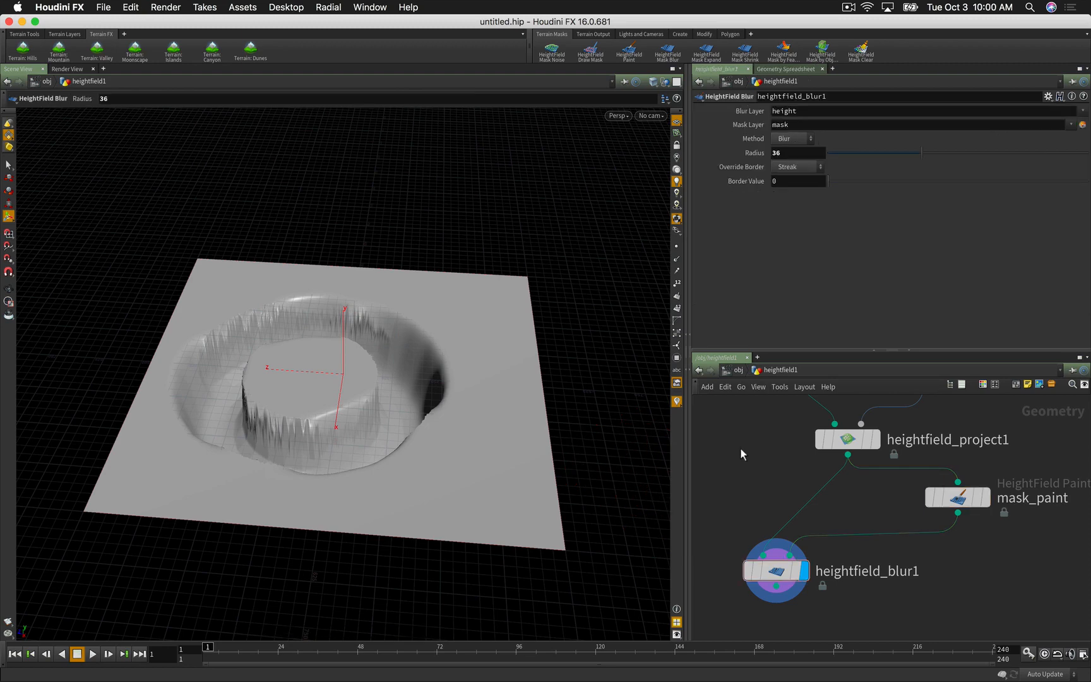
right_drag(812, 439, 781, 443)
middle_drag(781, 443, 869, 526)
right_drag(823, 473, 865, 471)
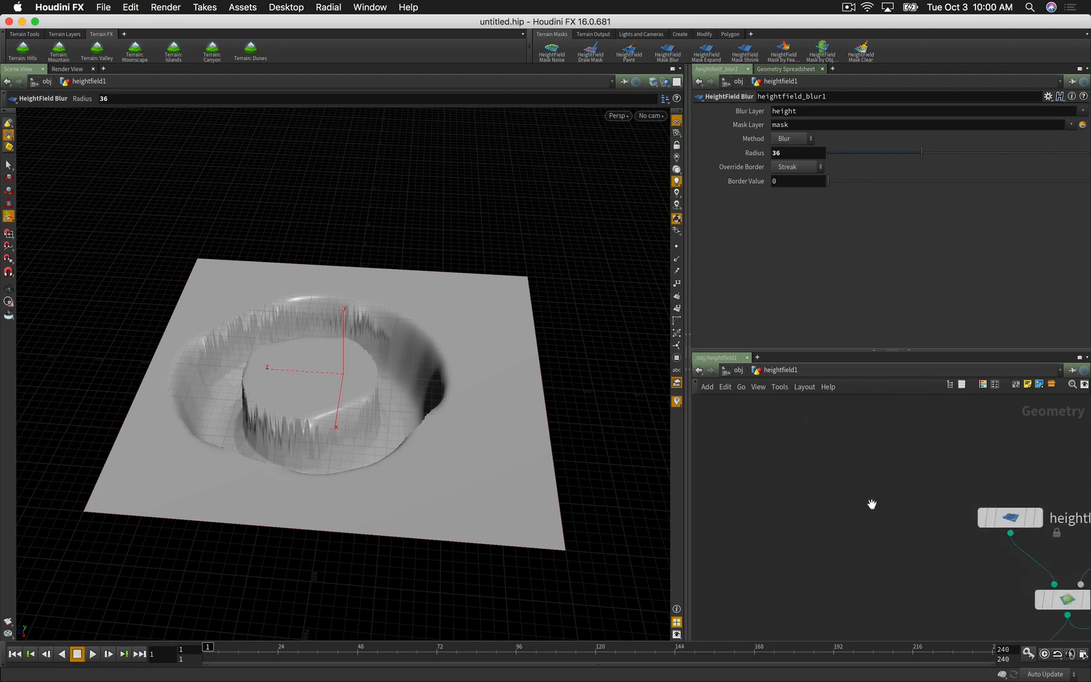
middle_drag(872, 504, 844, 450)
key(Tab)
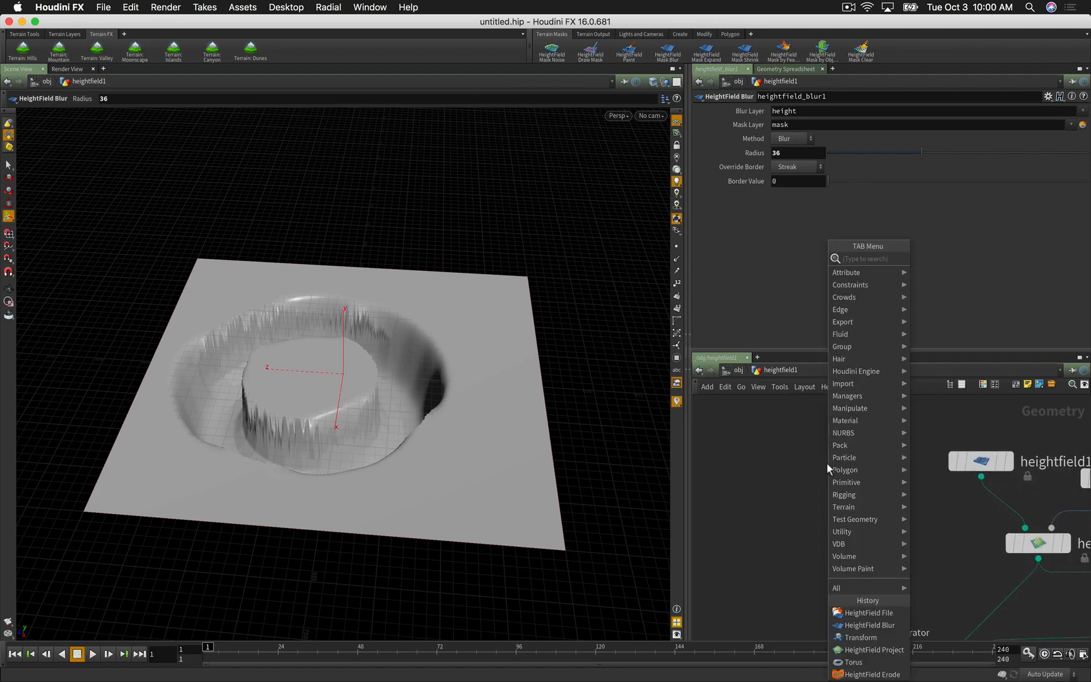
Step: Create cop2net1 inside heightfield1, dive into it, and show a Composite View beside the viewport
text(cop)
key(Return)
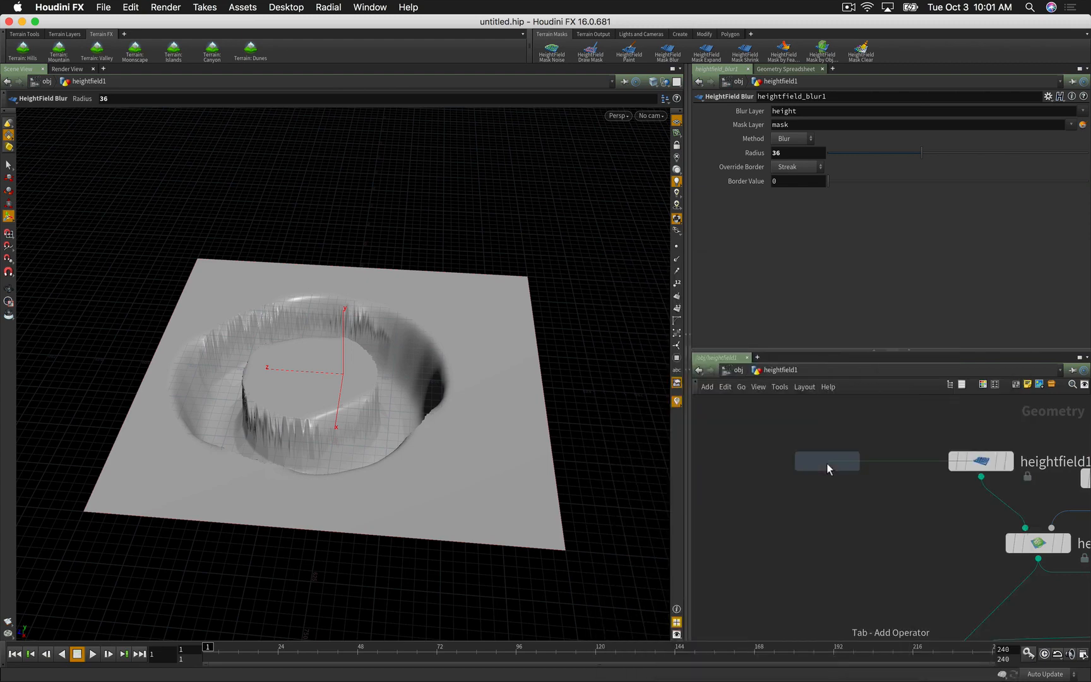
click(827, 464)
drag(828, 469, 799, 467)
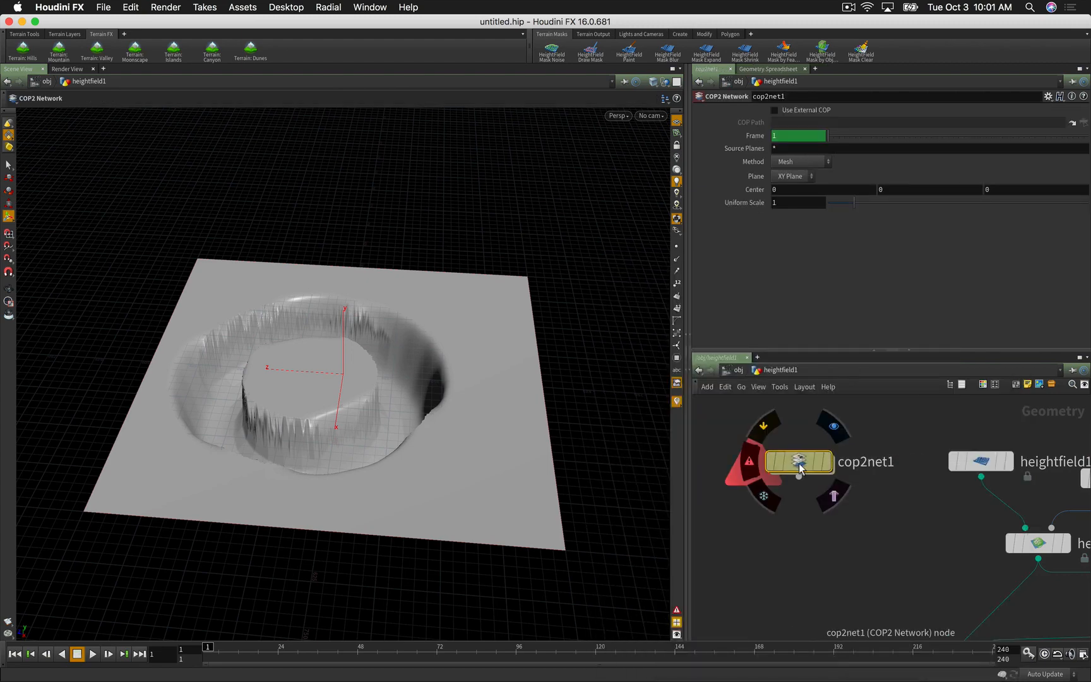
double_click(799, 466)
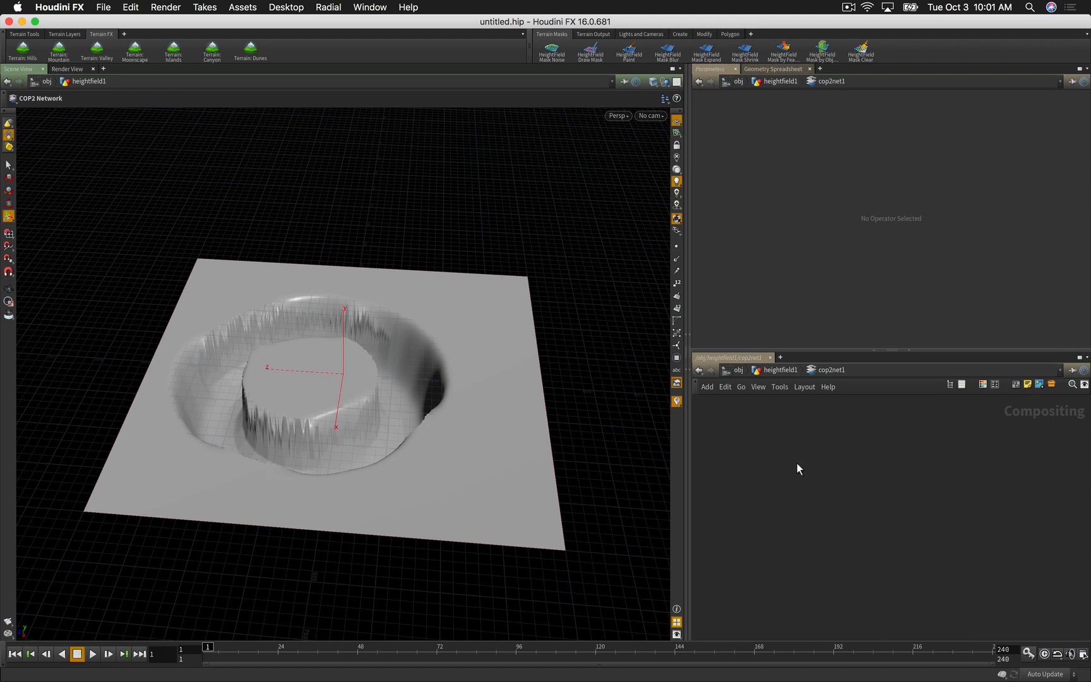
click(685, 334)
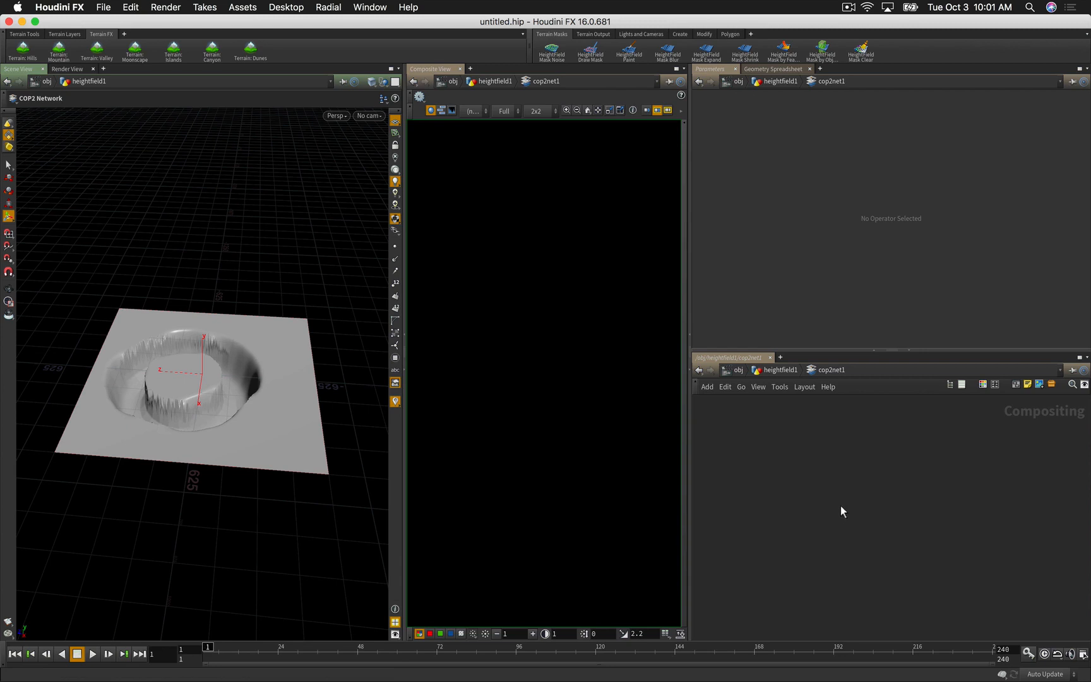
key(Tab)
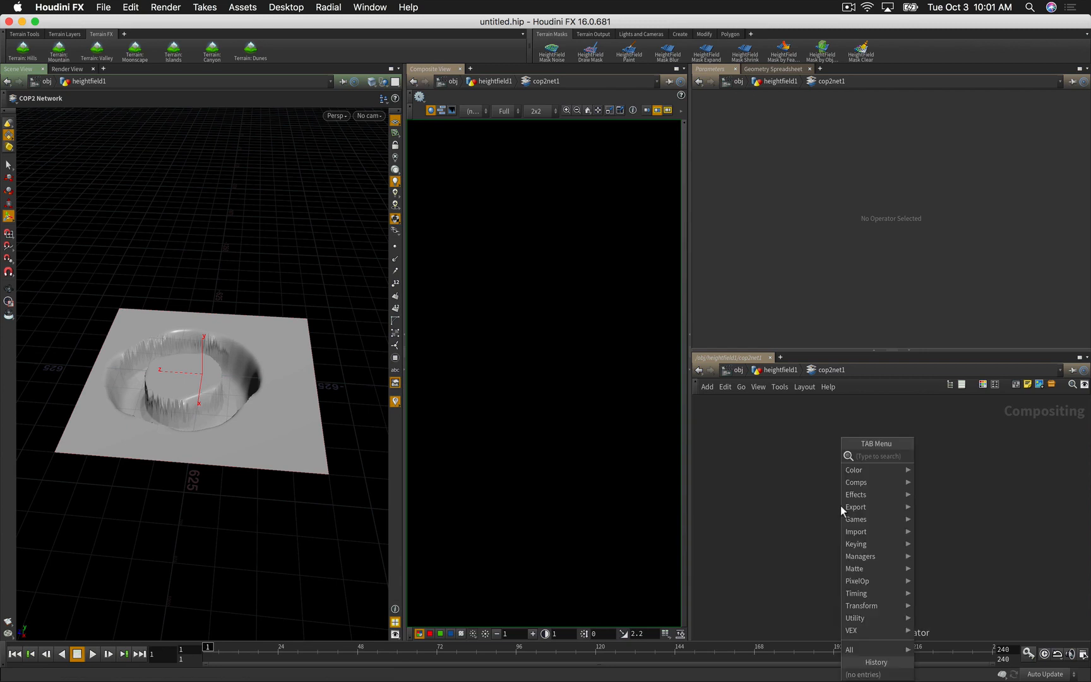
Step: Add a Shape node drawing a white triangle to the compositing network
text(shape)
key(Return)
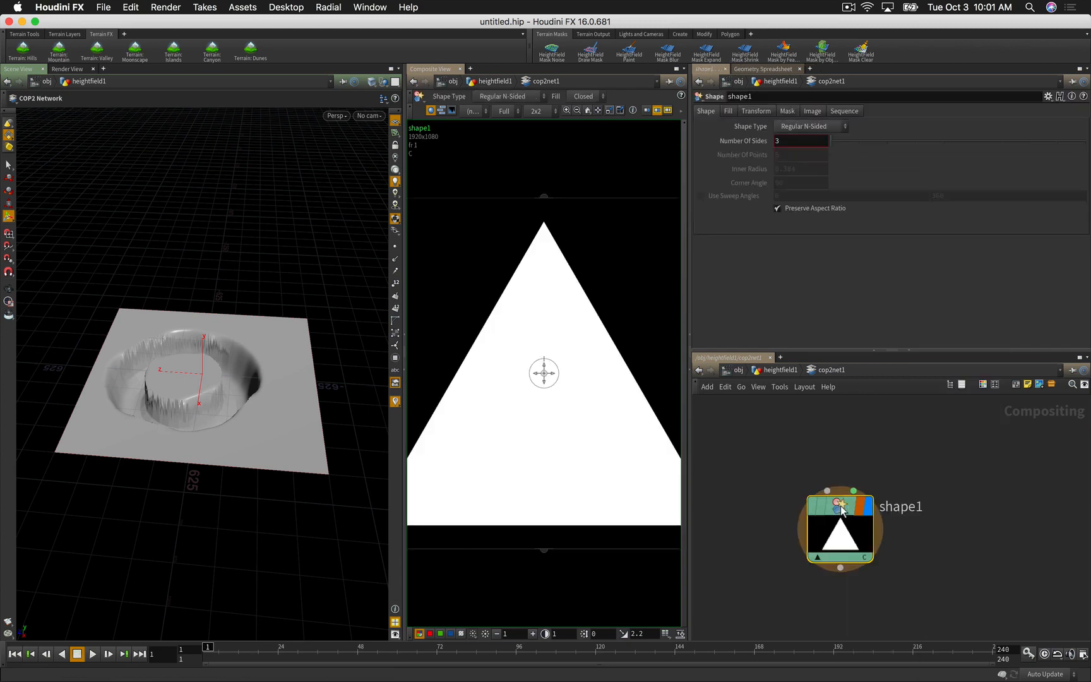
scroll(592, 446, down, 3)
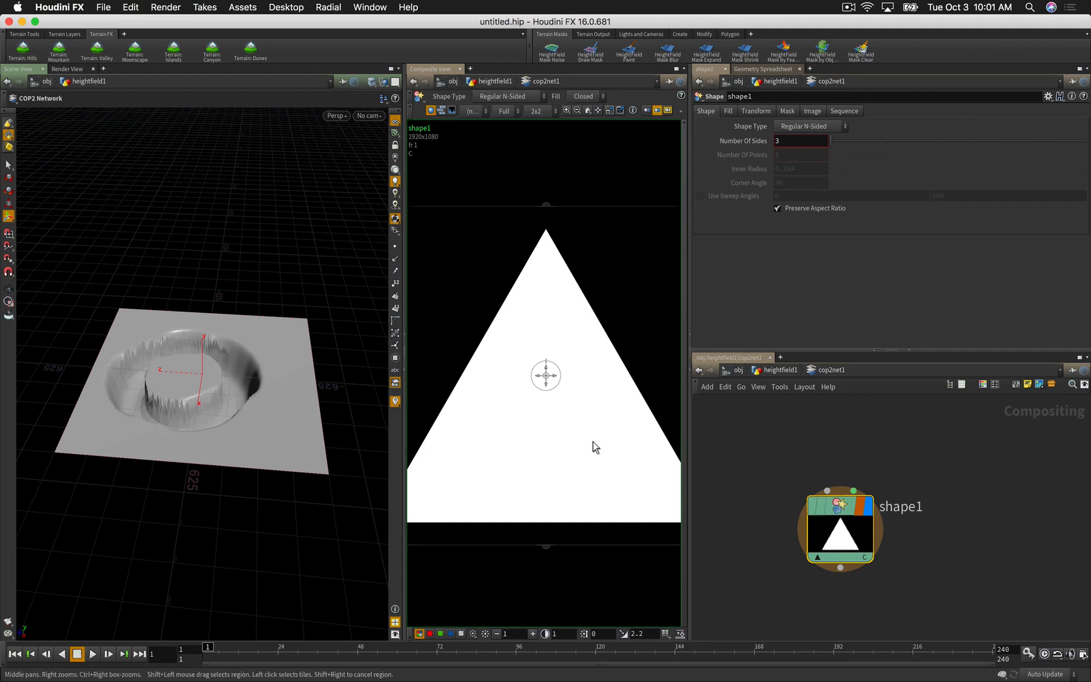
right_drag(561, 452, 559, 453)
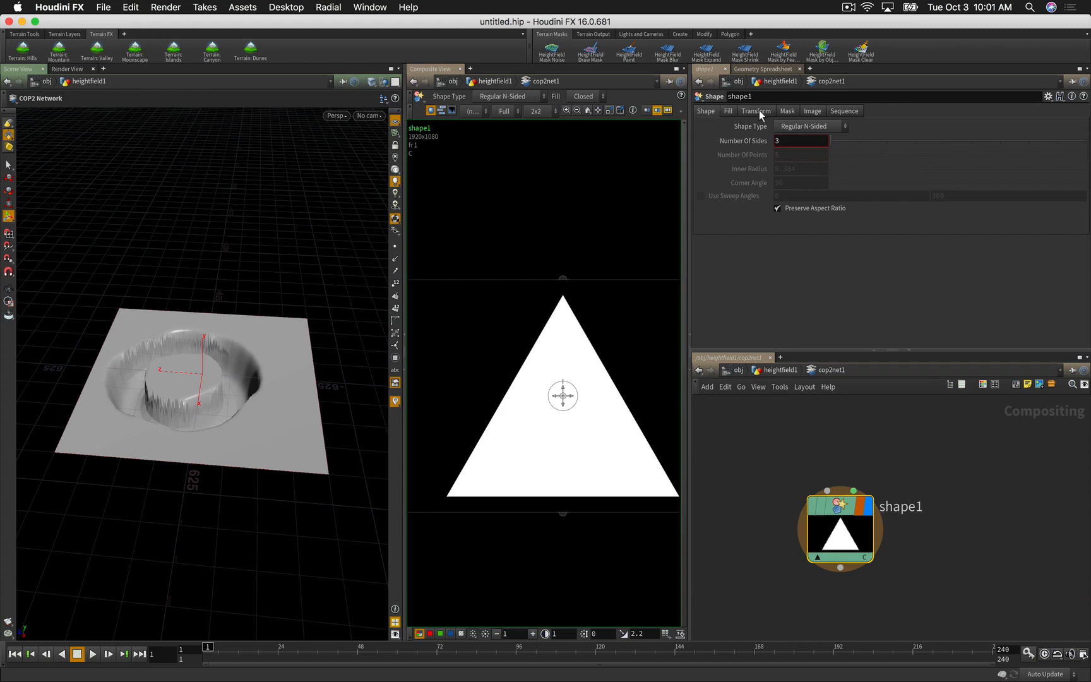
Step: Override shape1's image size to 1000 x 1000
click(815, 114)
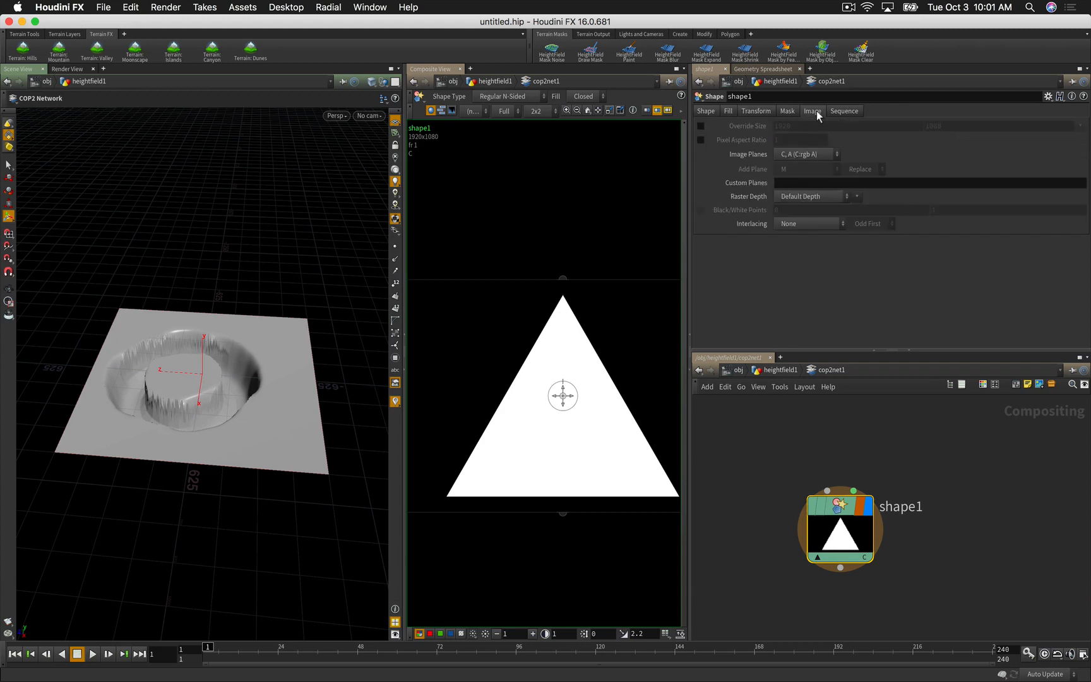
click(700, 127)
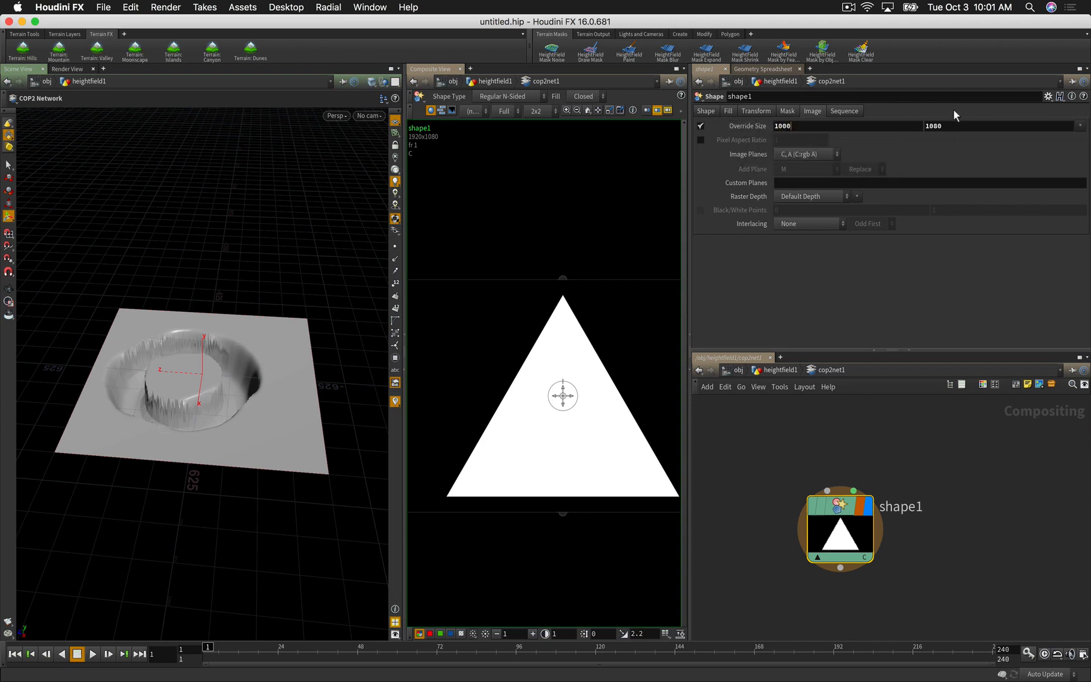
key(Tab)
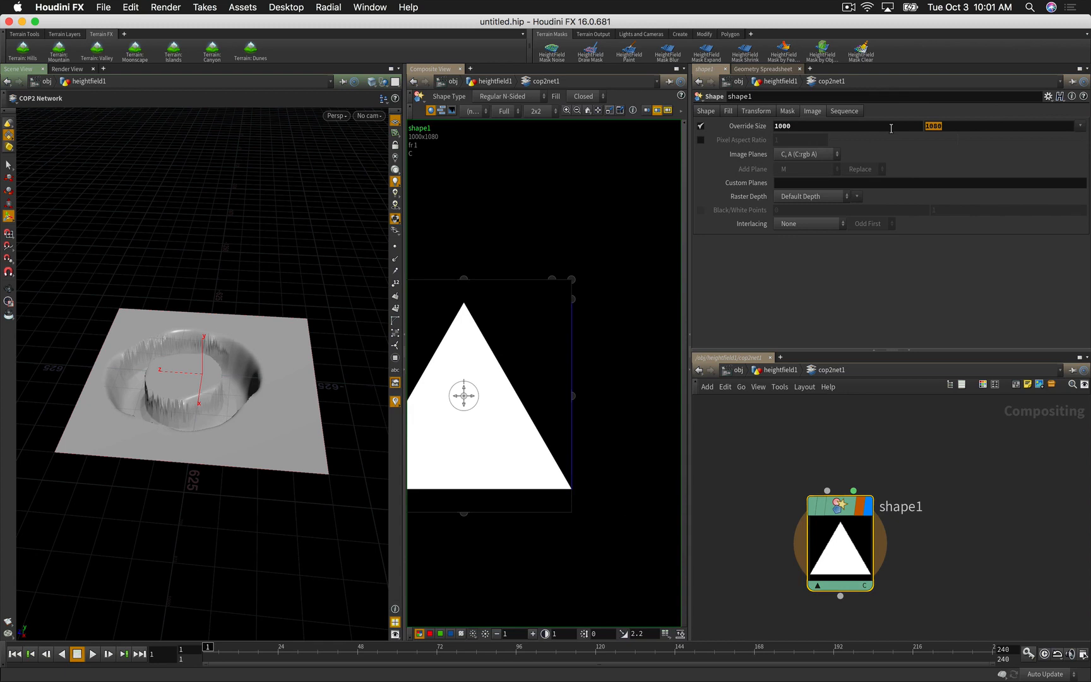
text(1000)
key(Return)
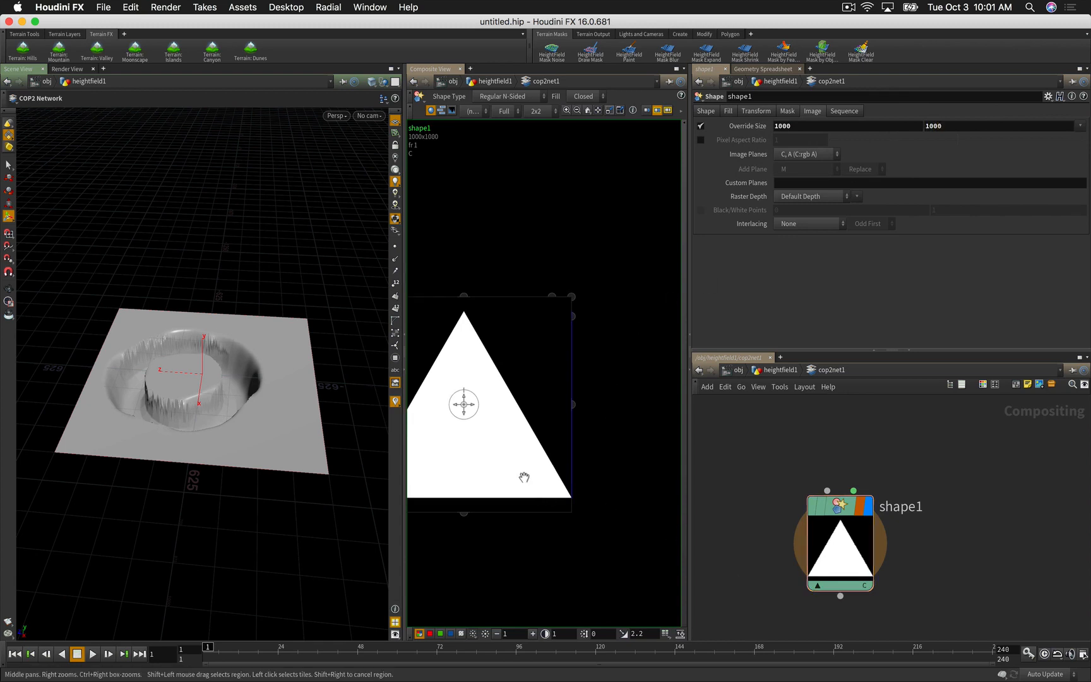
mouse_move(585, 456)
right_down()
mouse_move(625, 431)
mouse_move(572, 446)
right_up()
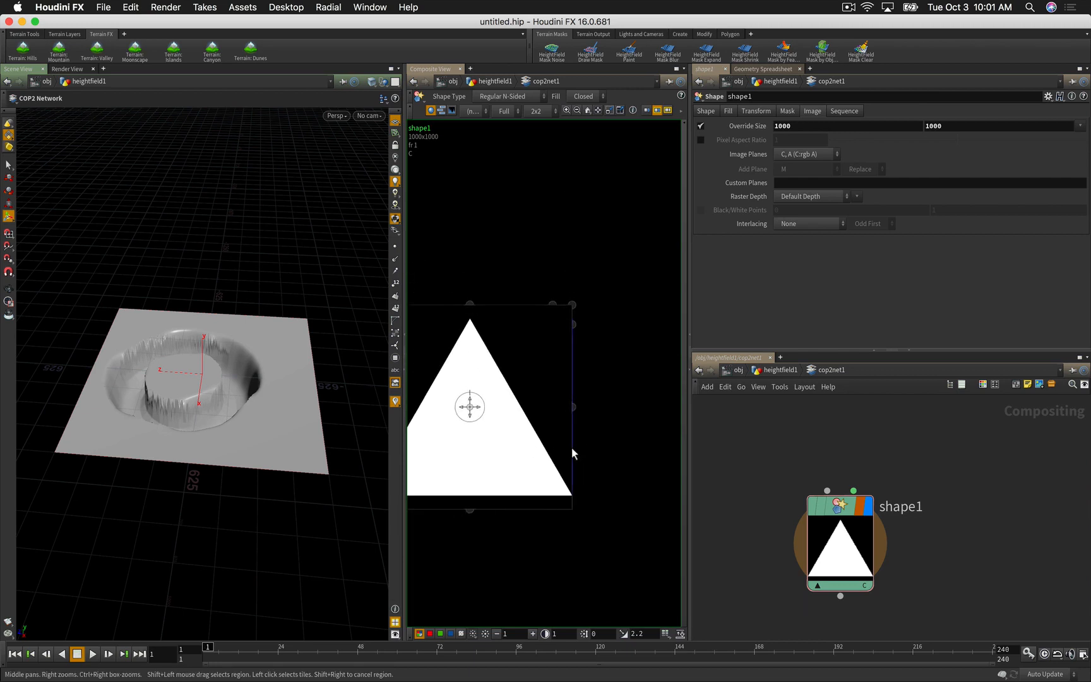
middle_drag(572, 449, 628, 399)
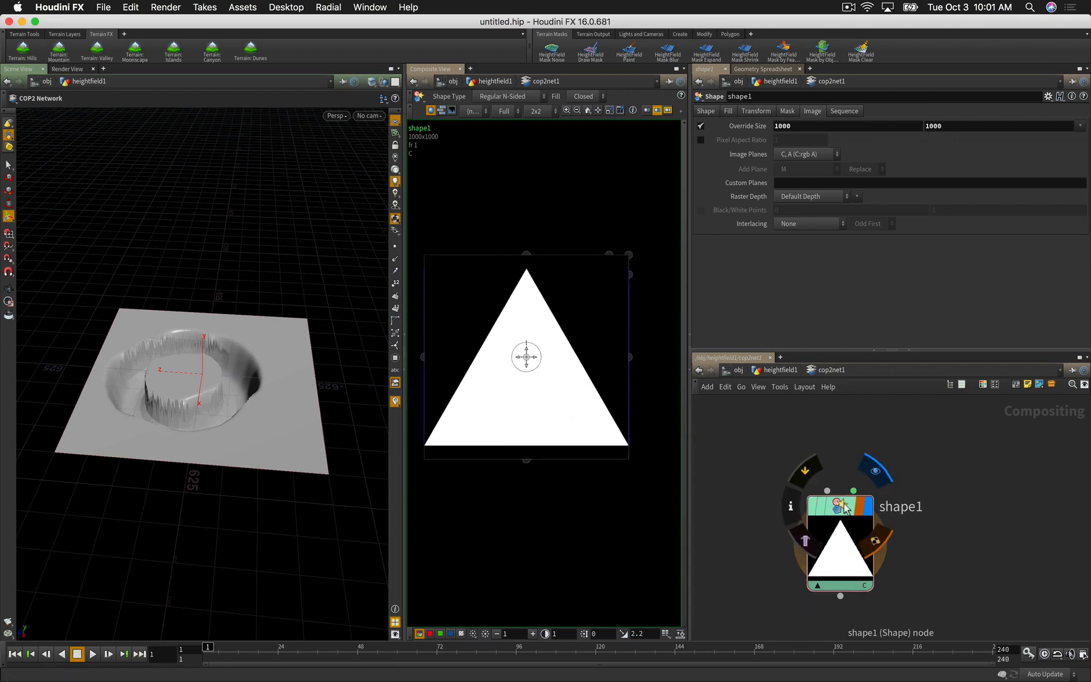
drag(830, 574, 829, 531)
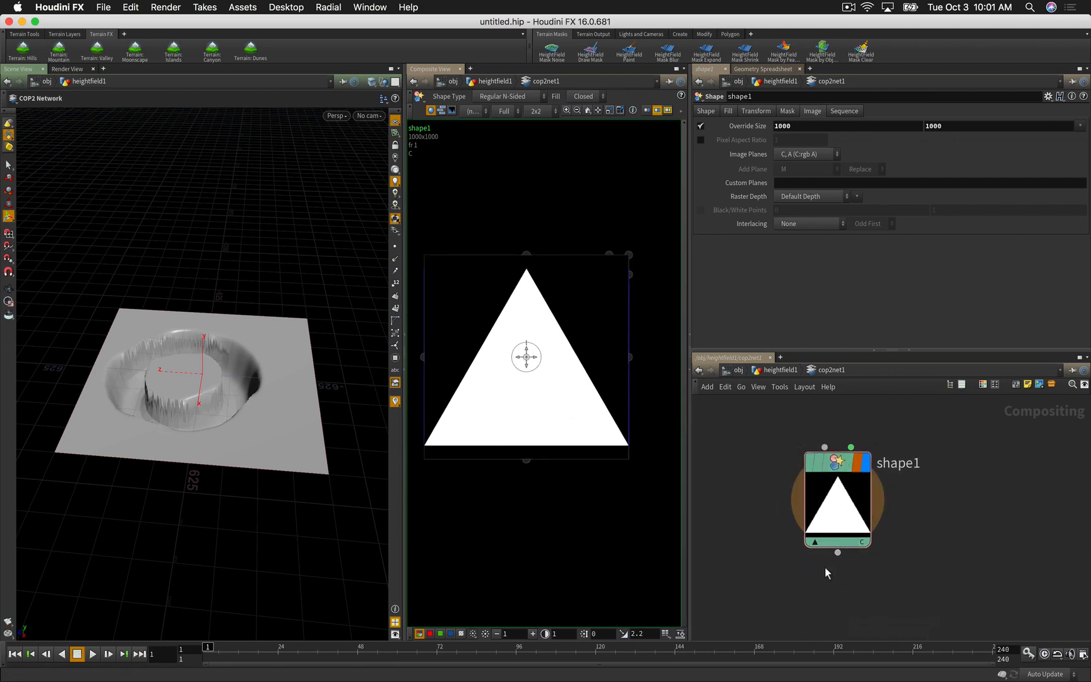
Step: Add a Radial Blur fed by shape1 with Quality 2.69 and Angular Blur 45
key(Tab)
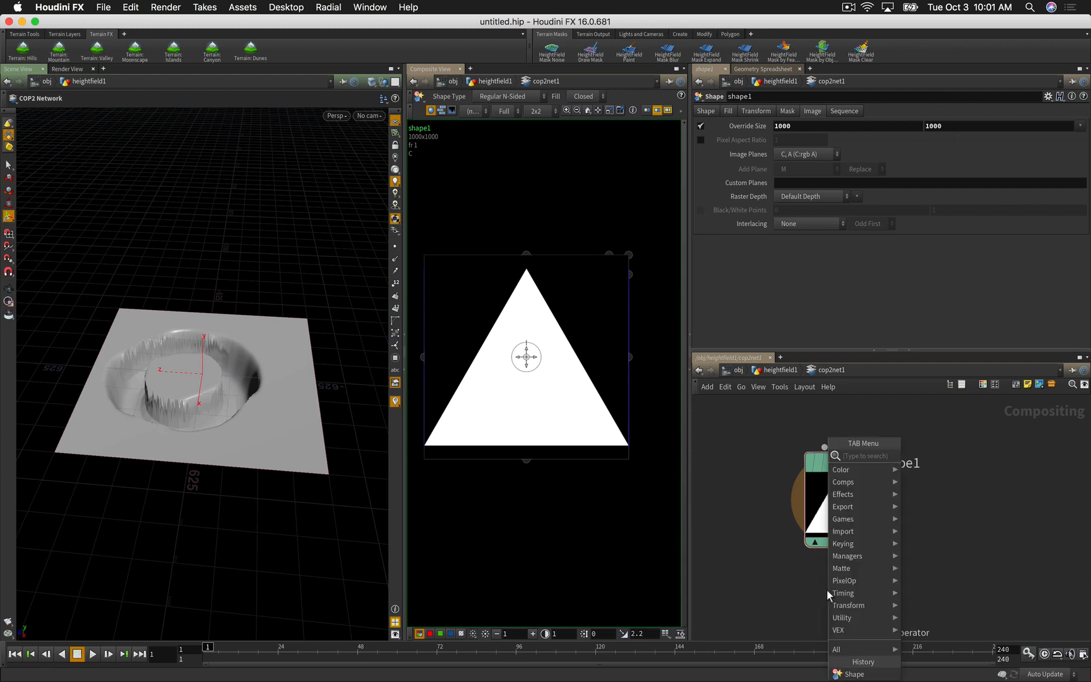
text(blu)
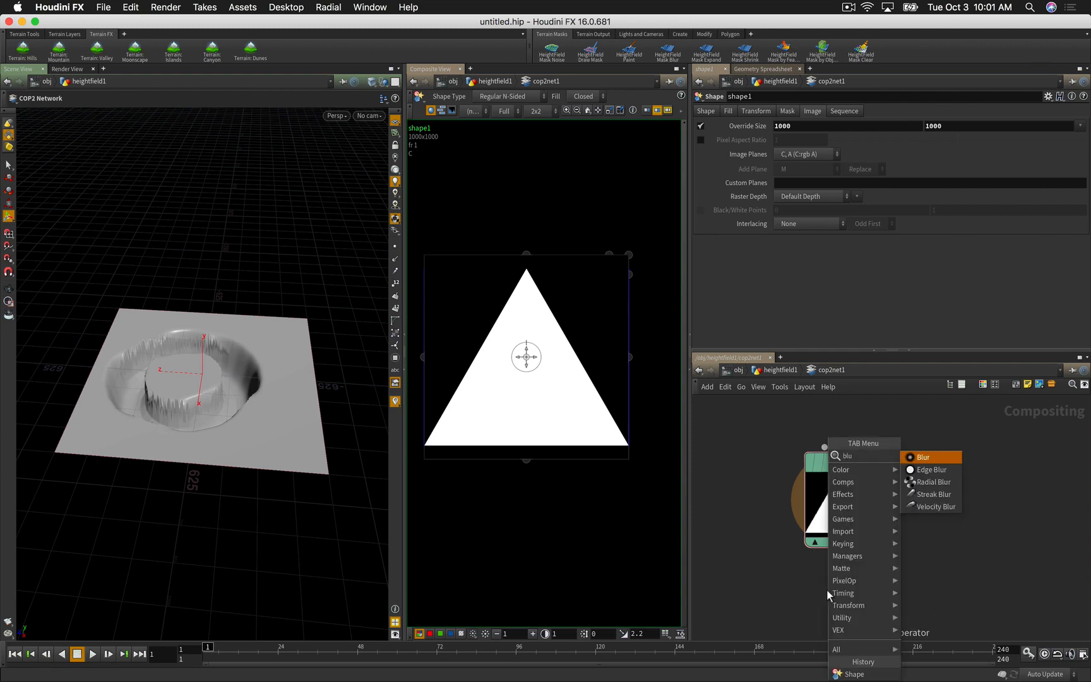
text(r)
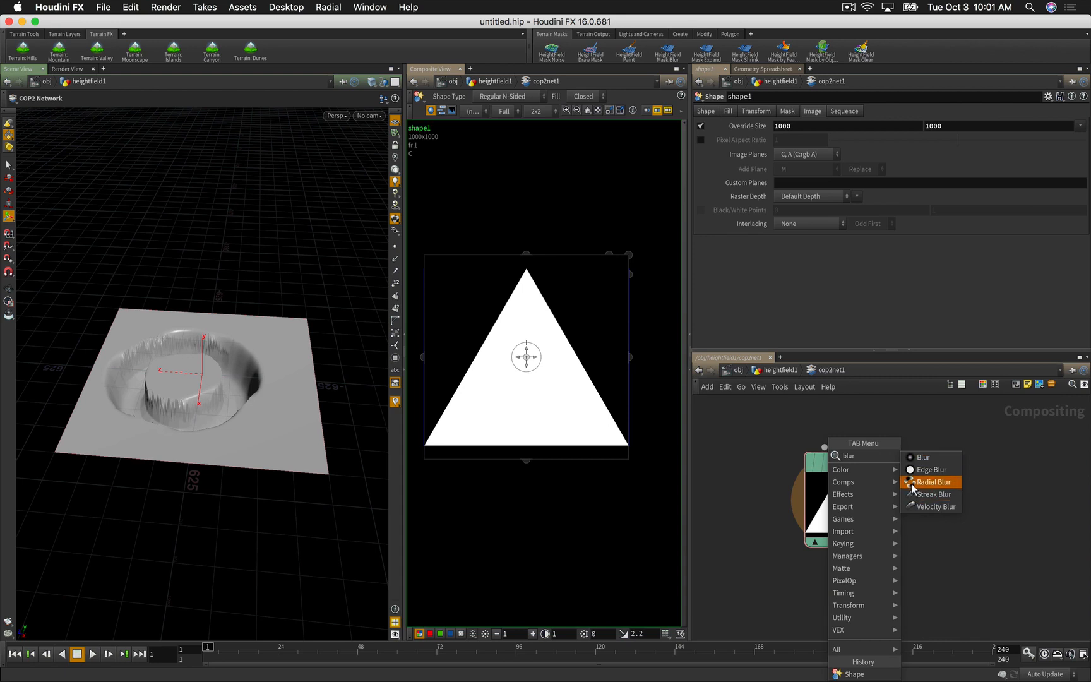
click(933, 482)
click(838, 596)
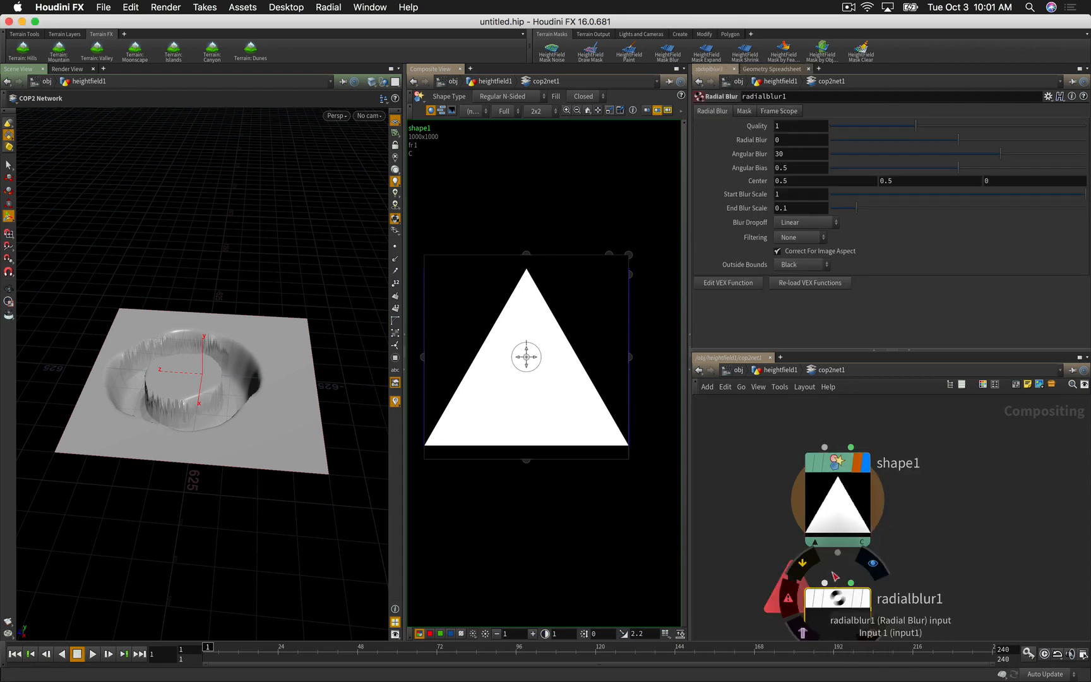
drag(838, 555, 827, 579)
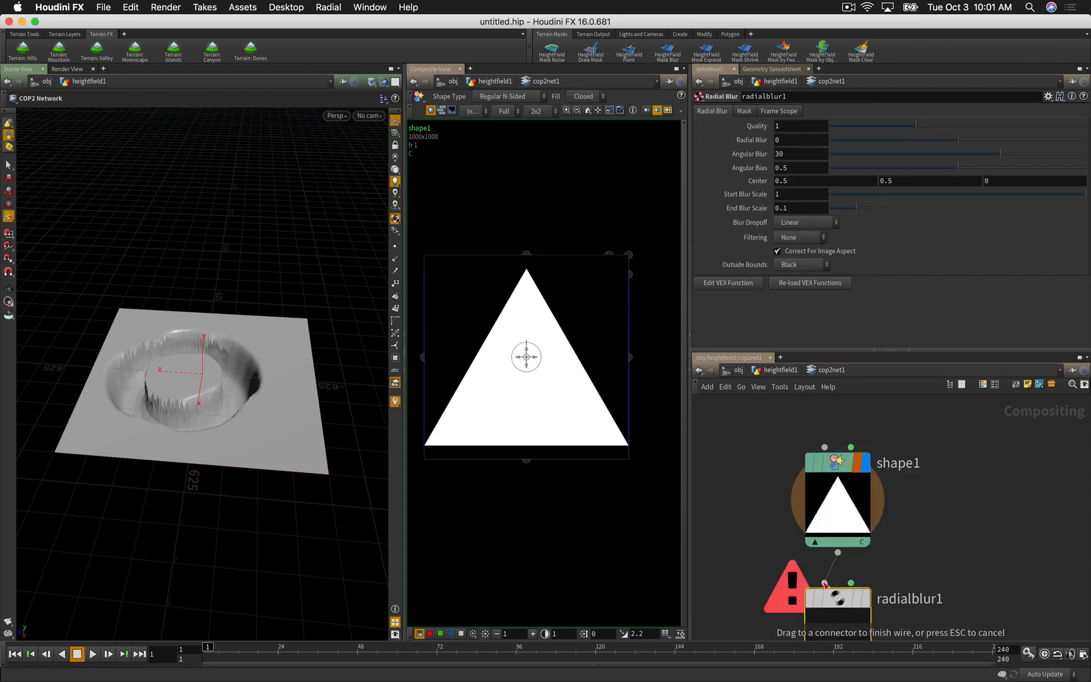
click(825, 582)
middle_drag(758, 579, 770, 497)
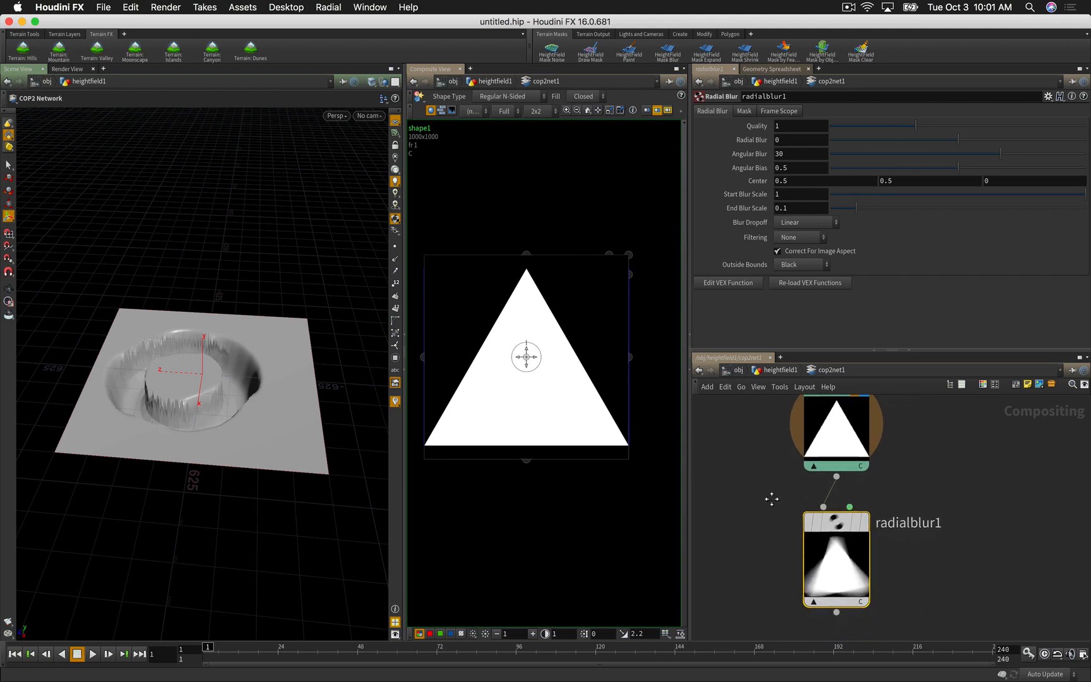
click(864, 522)
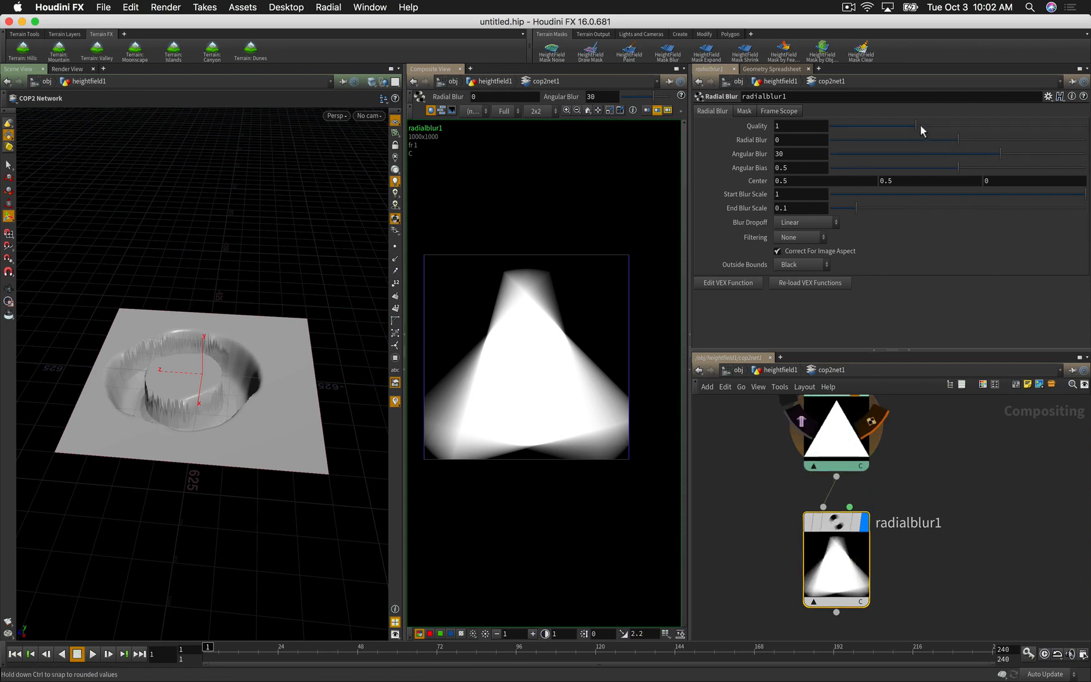
click(1059, 124)
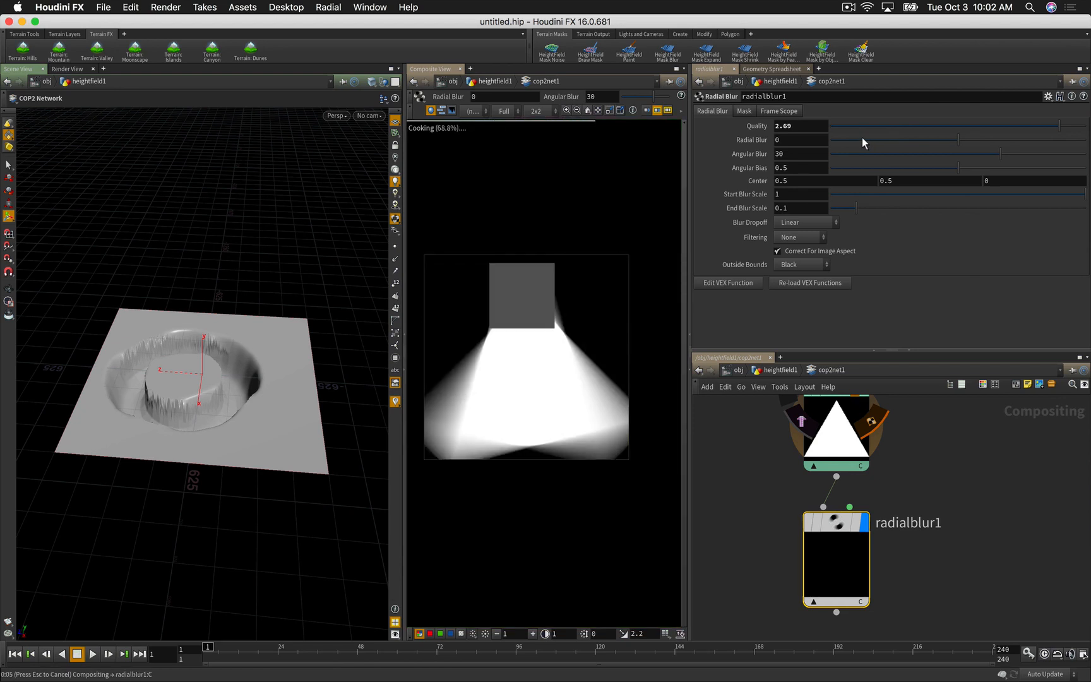
double_click(789, 153)
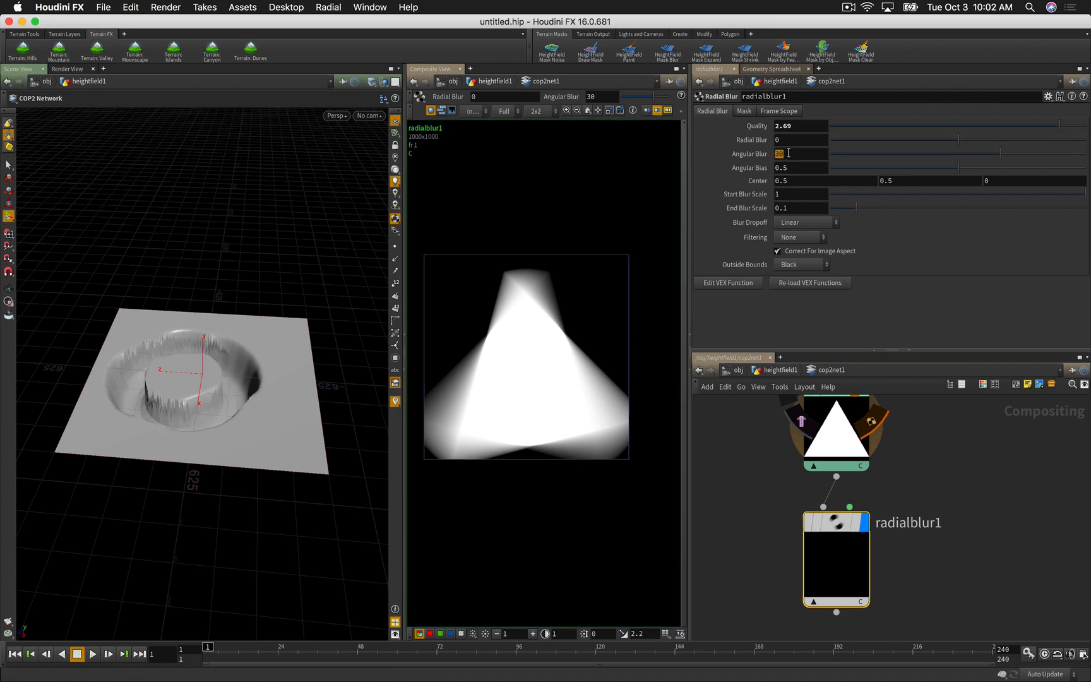
key(Return)
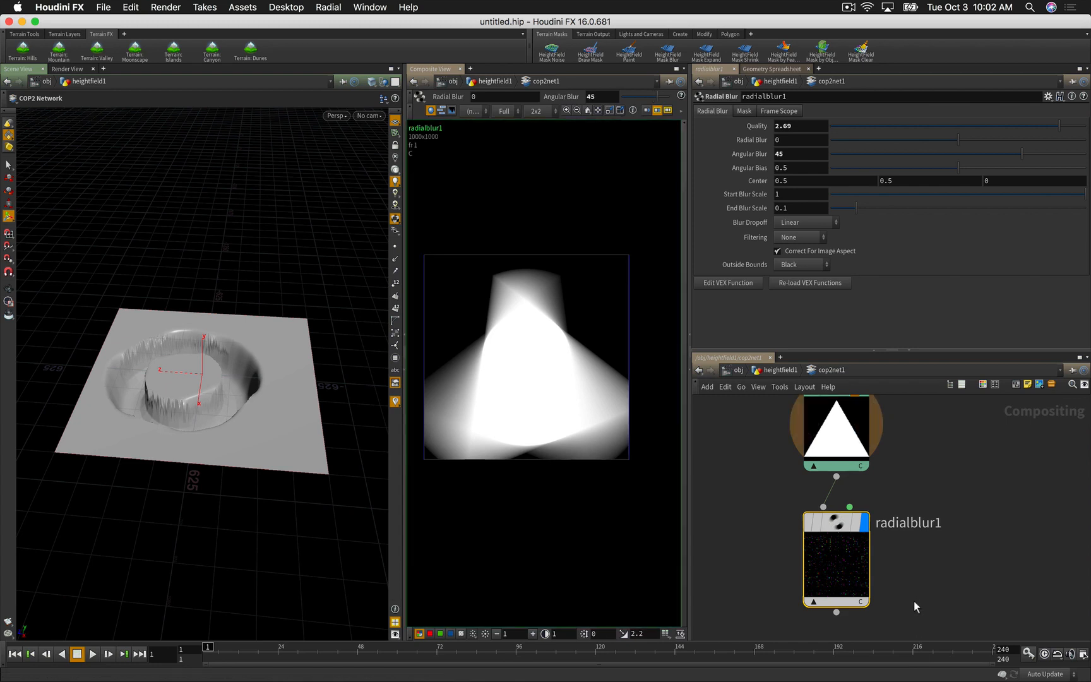
Step: Append a displayed Null named OUT_TRI after radialblur1
drag(908, 550, 906, 574)
middle_drag(906, 574, 906, 485)
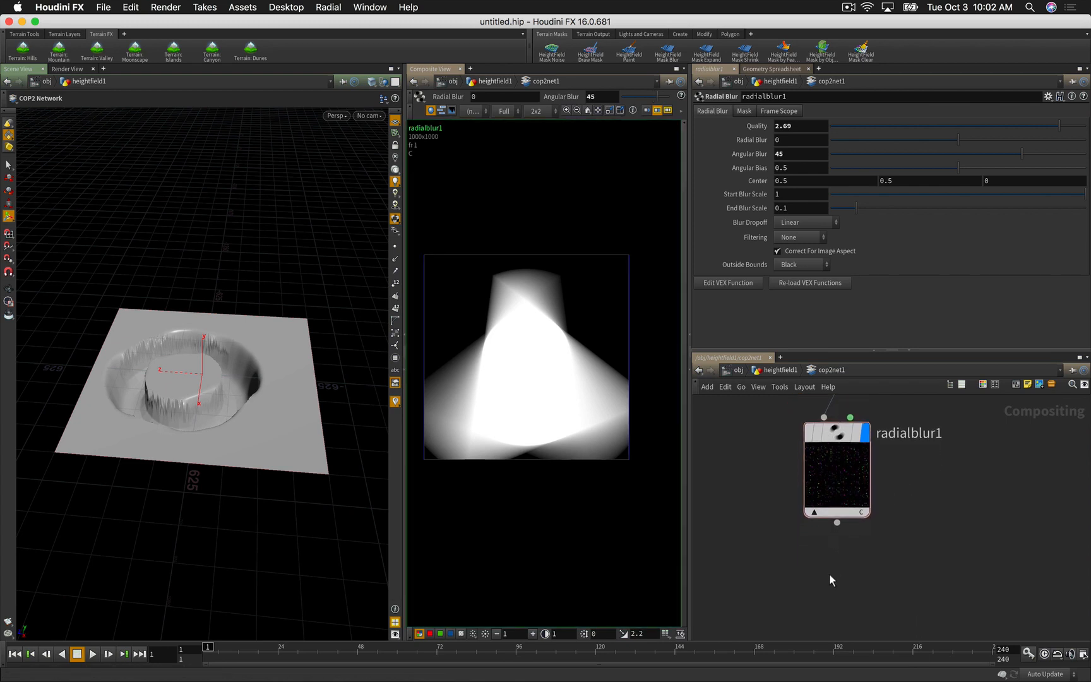
key(Tab)
text(nu)
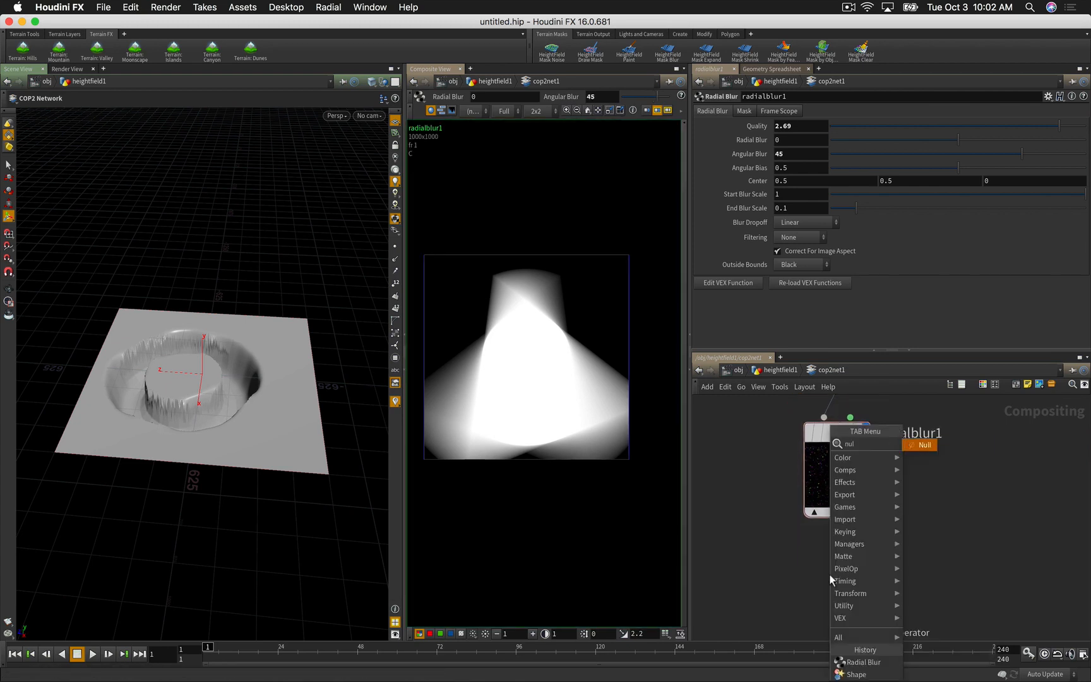
key(Return)
click(829, 575)
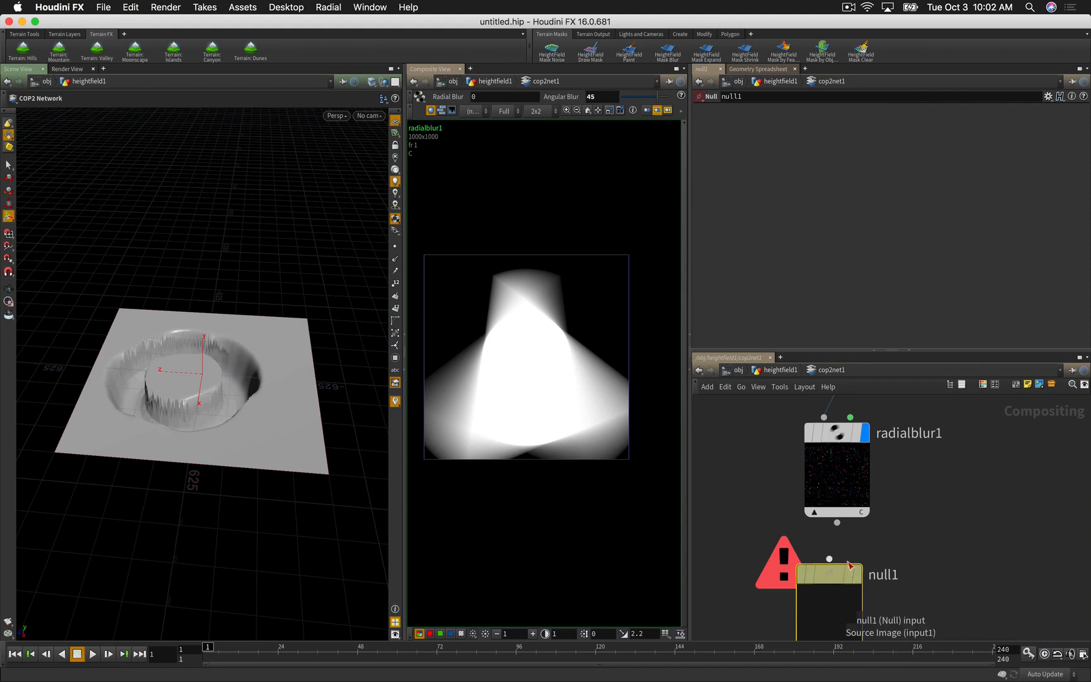
drag(828, 558, 837, 523)
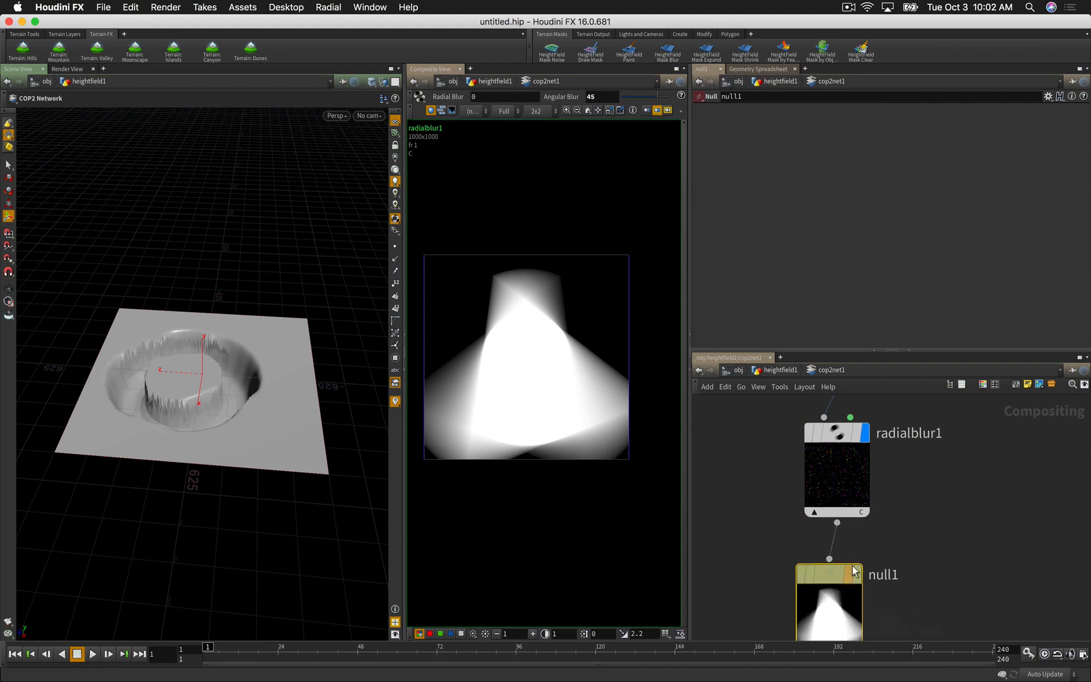
click(855, 570)
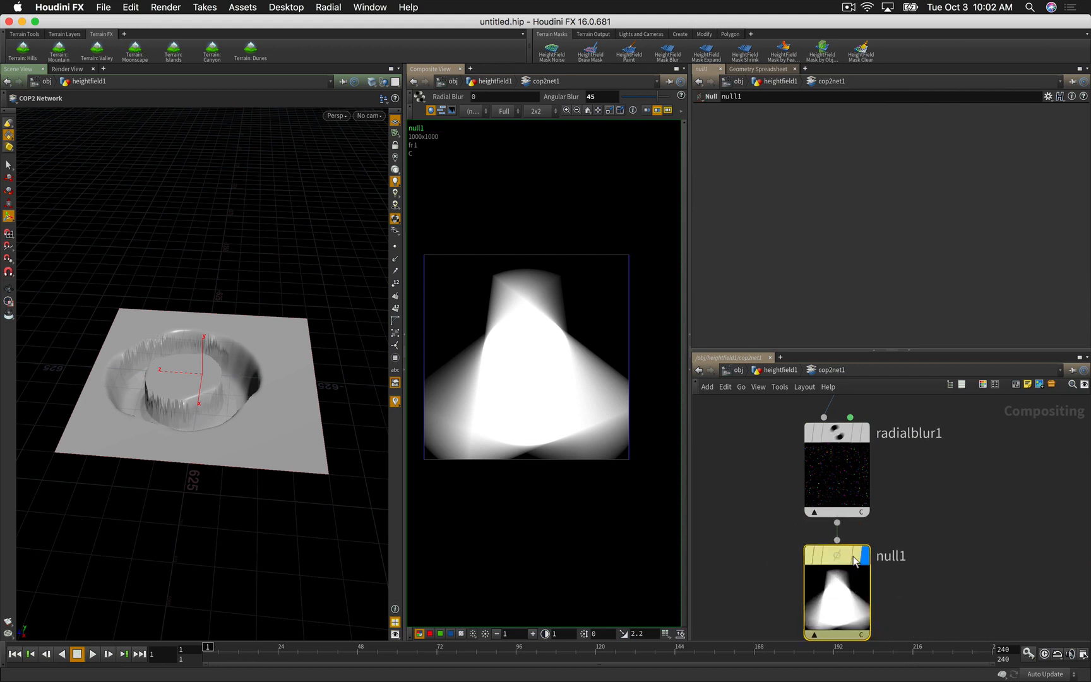
double_click(883, 556)
text(OU)
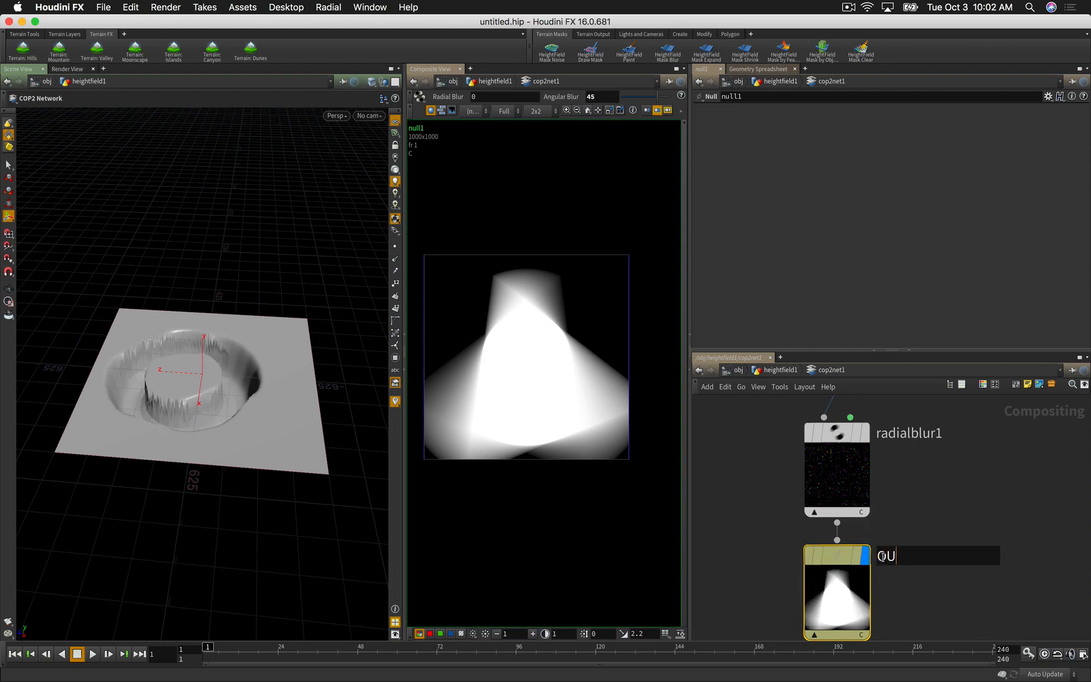
text(T_TRI)
key(Return)
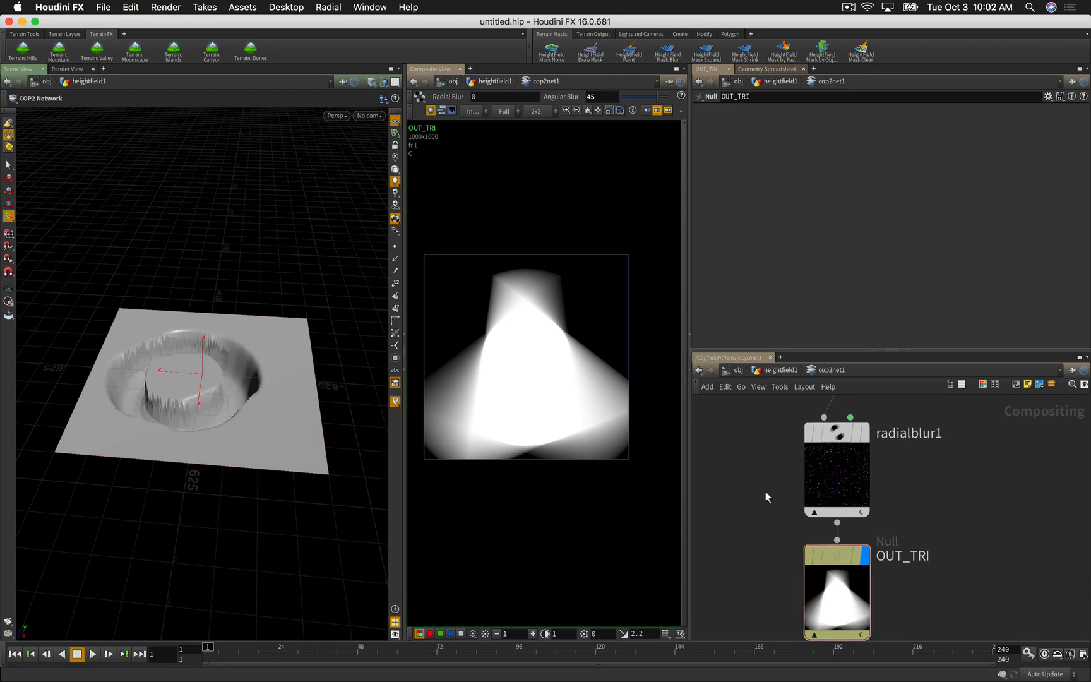
Step: Back in heightfield1, add a HeightField File node below cop2net1 with Source set to COP
key(u)
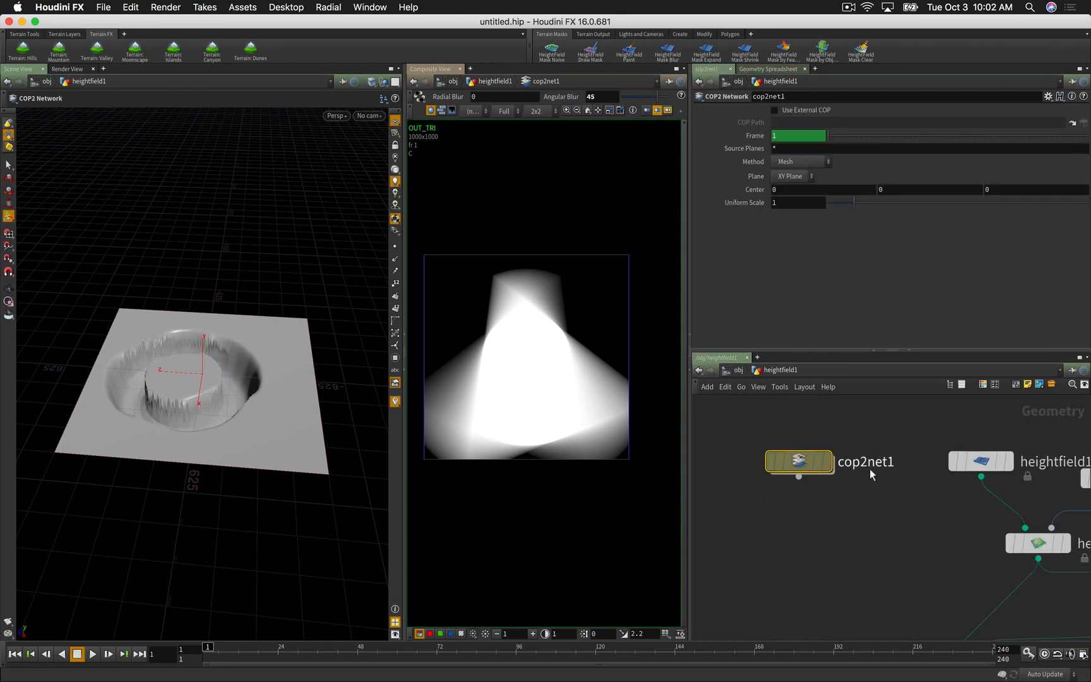
drag(801, 463, 769, 453)
click(803, 501)
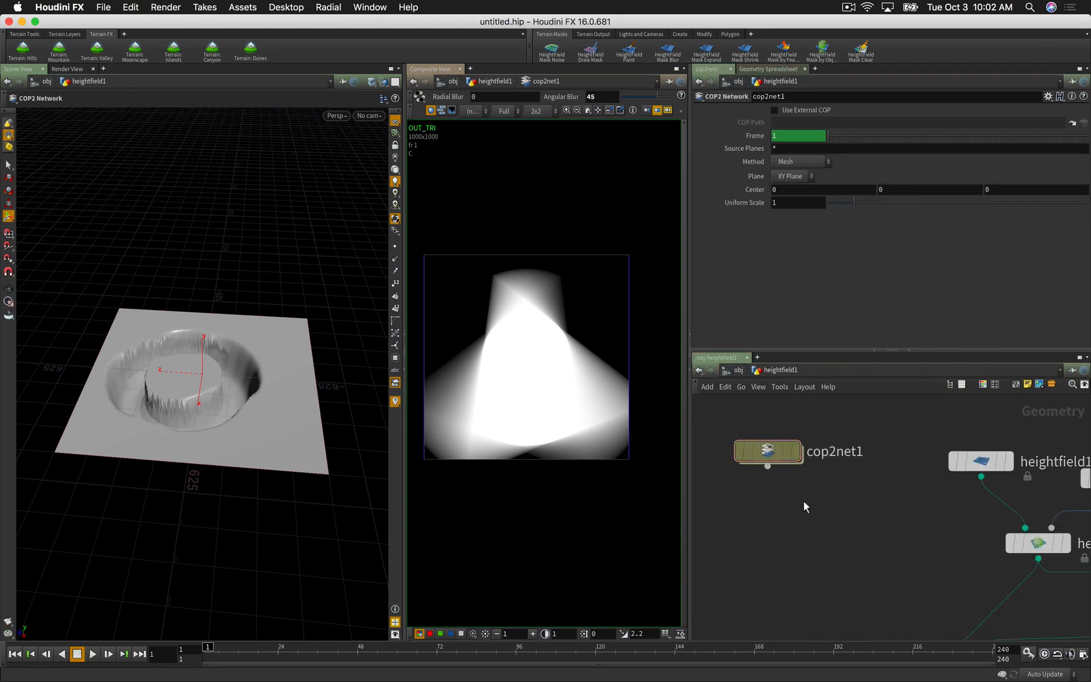
key(Tab)
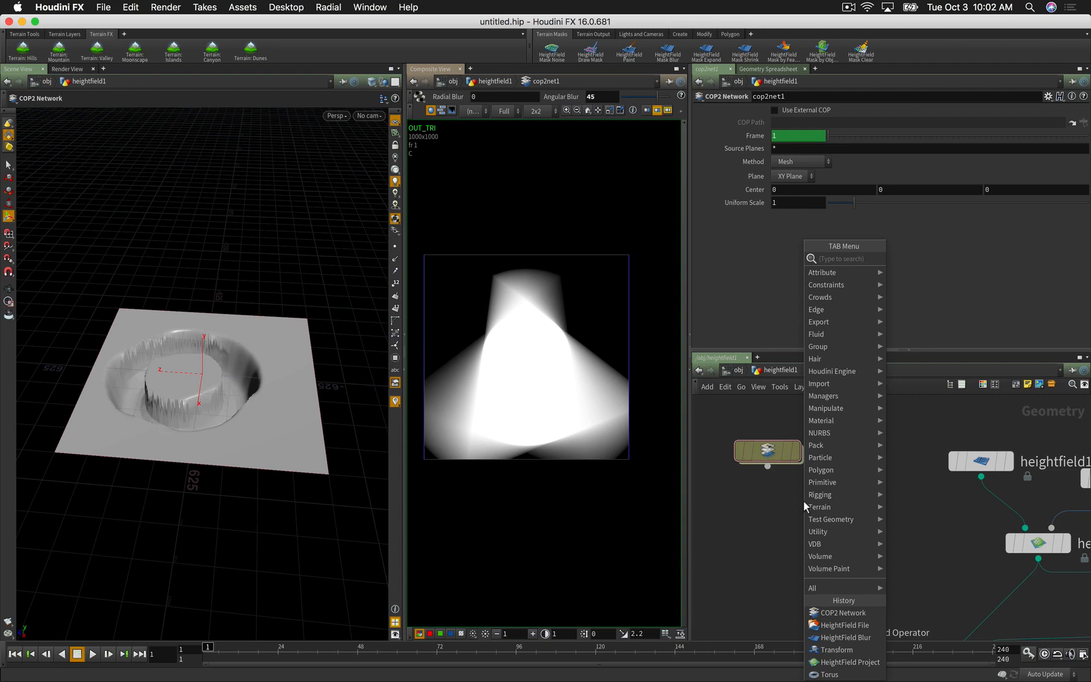
mouse_move(810, 506)
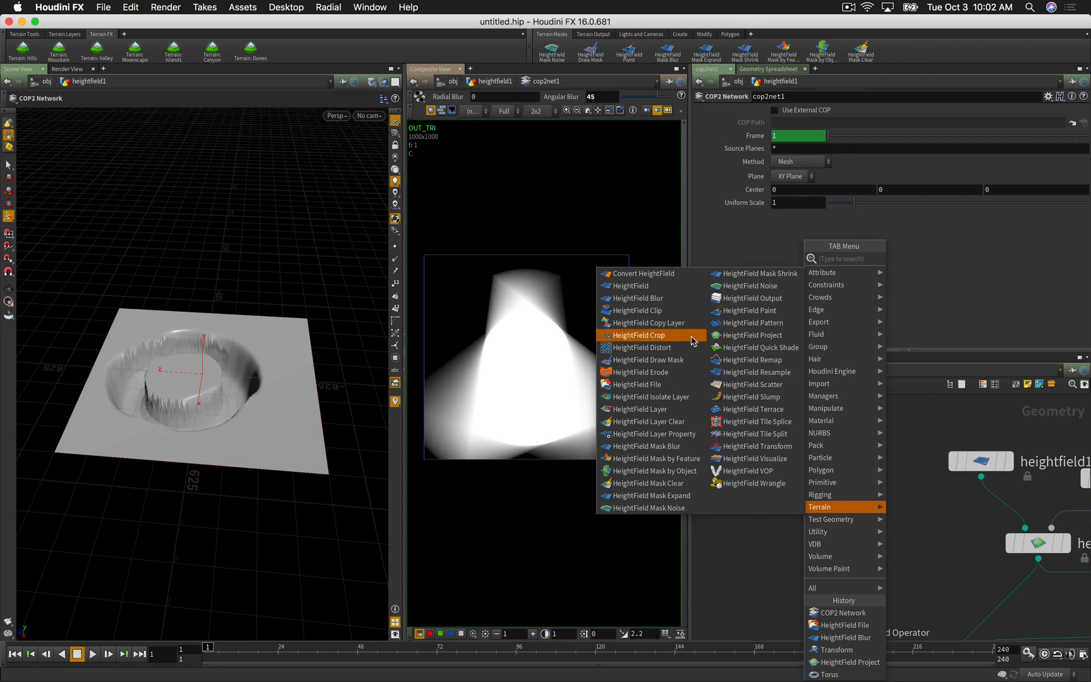
click(651, 374)
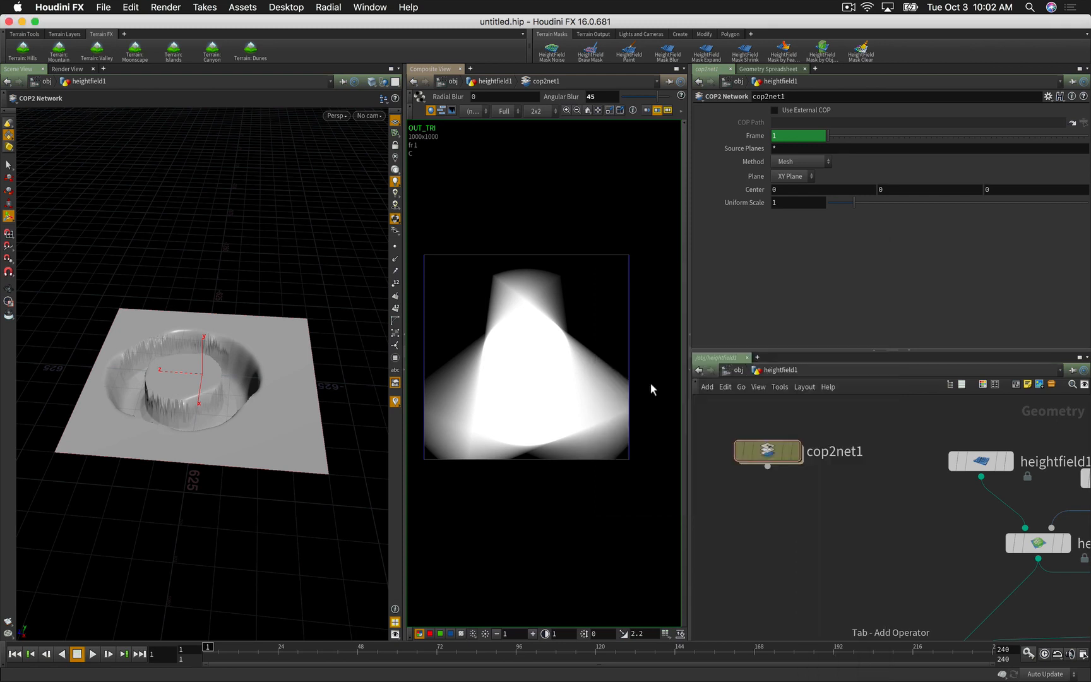
click(872, 491)
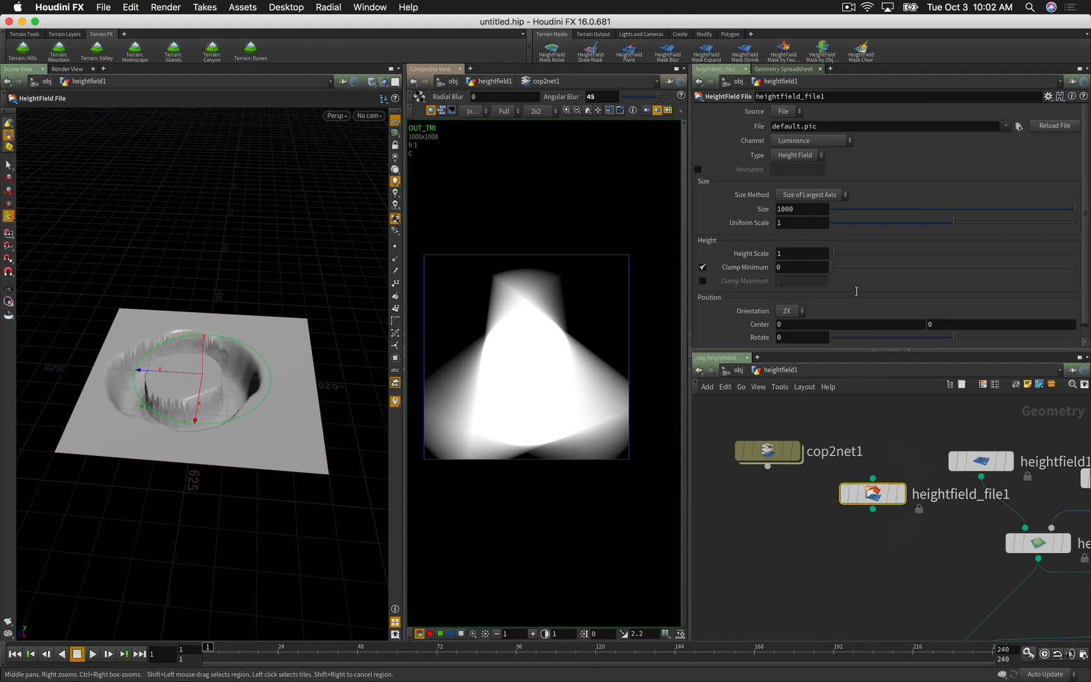
click(784, 111)
click(782, 135)
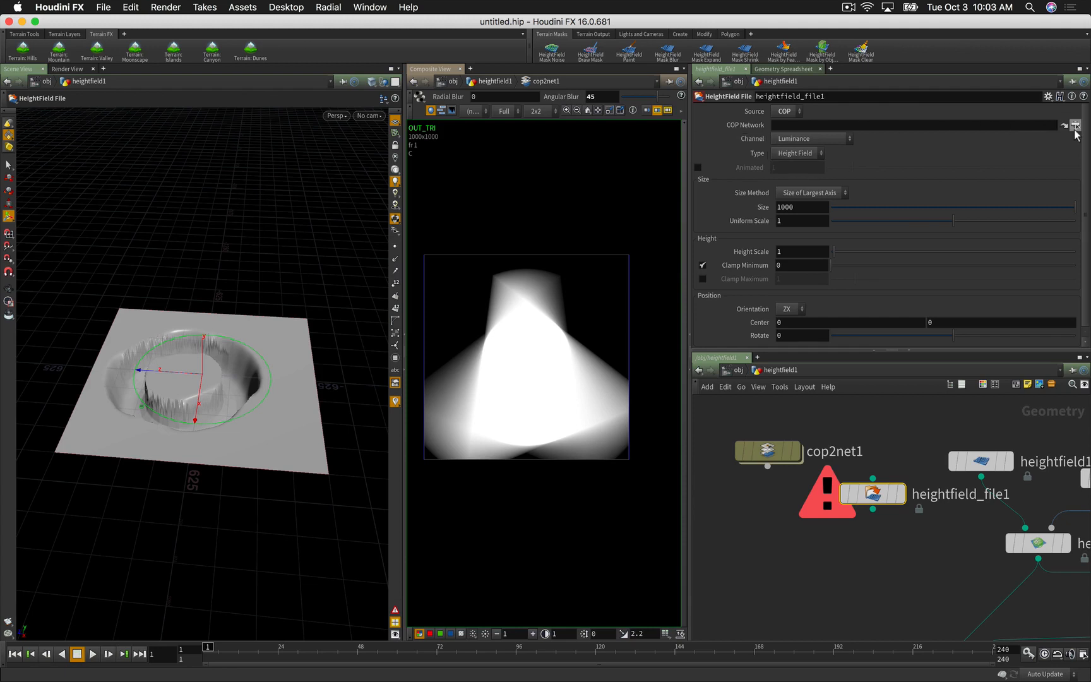
click(1074, 126)
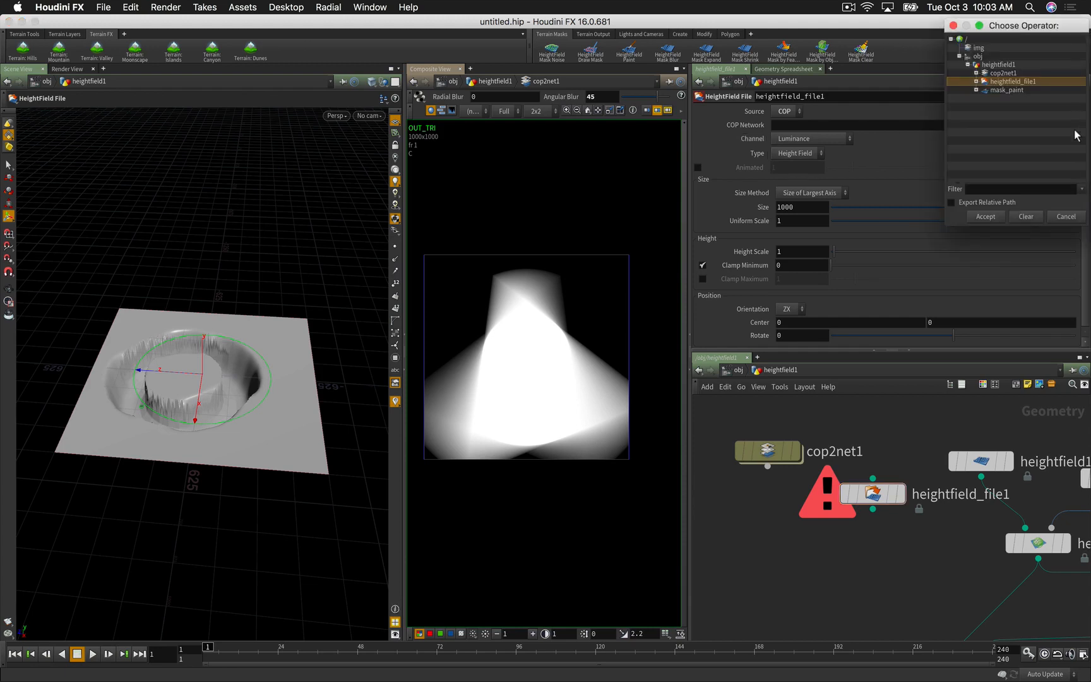
Step: Set heightfield_file1's COP Network to ../cop2net1/OUT_TRI and display the node
click(976, 73)
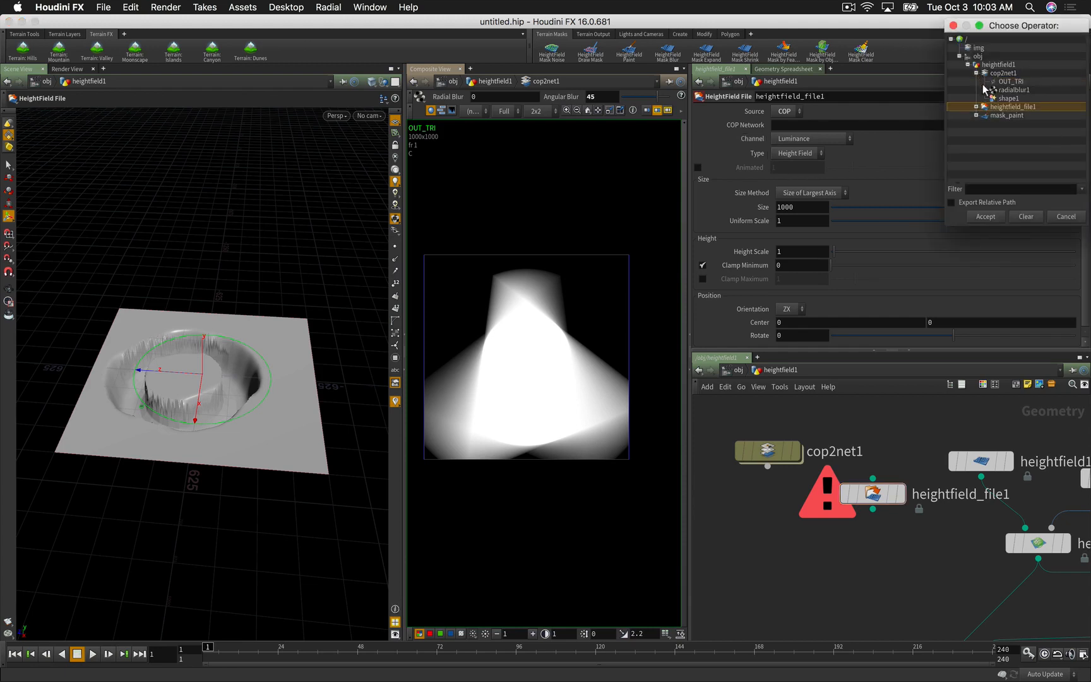
click(1003, 81)
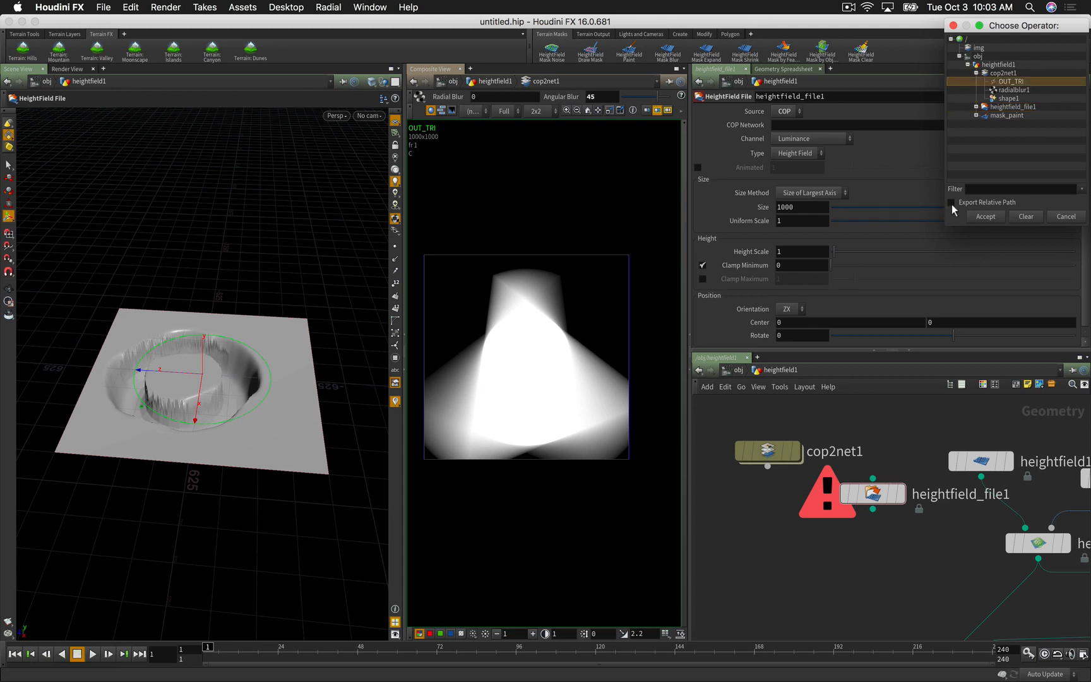
click(983, 217)
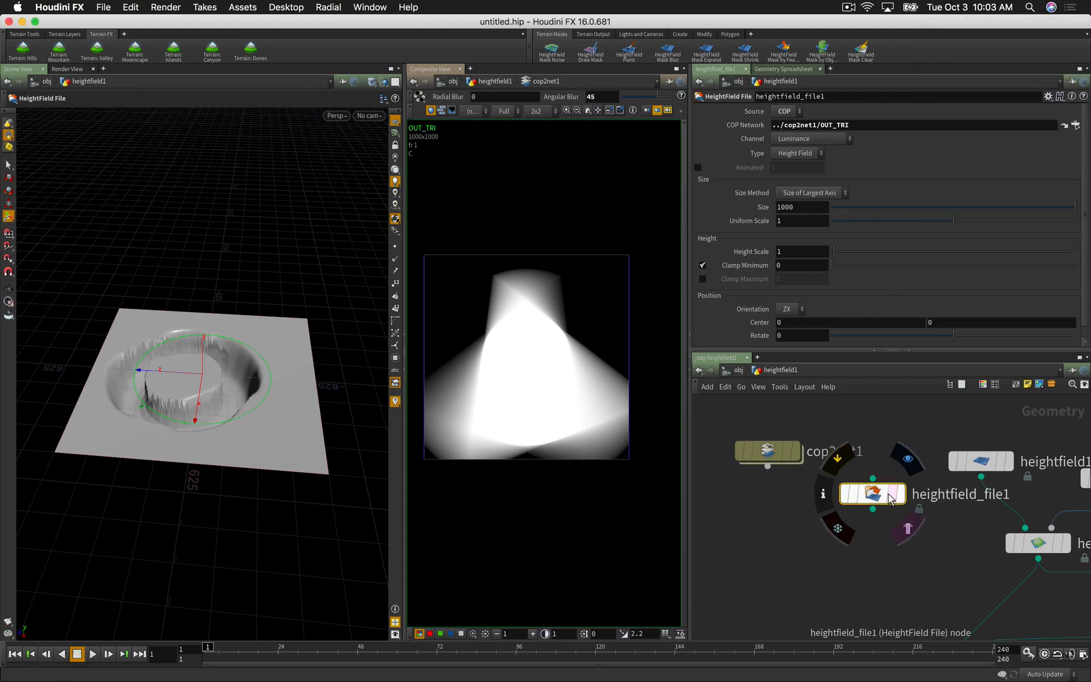
click(907, 459)
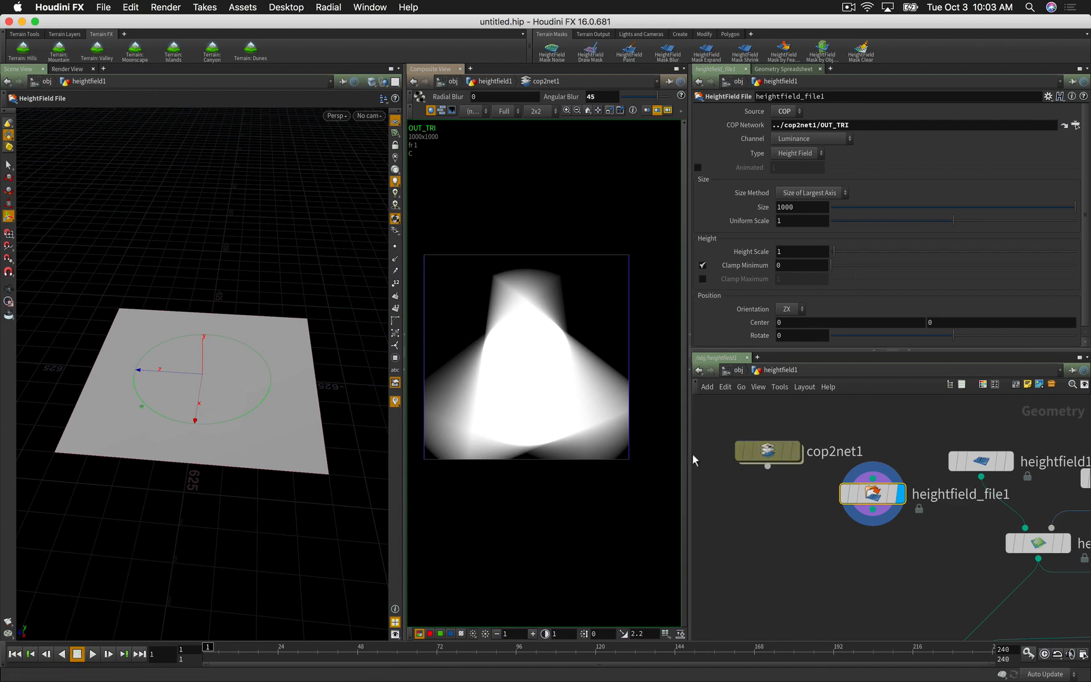
Step: Set heightfield_file1's Height Scale to 100 and orbit to inspect the raised terrain
drag(872, 496, 766, 517)
key(Escape)
drag(215, 388, 249, 455)
alt+drag(243, 435, 243, 433)
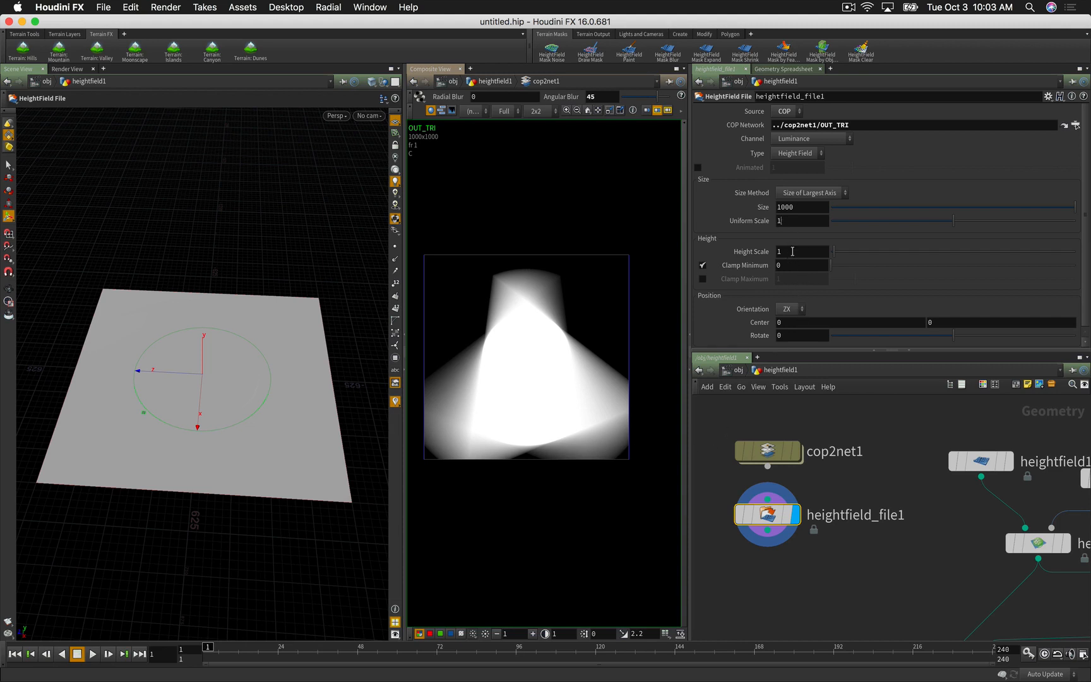
key(Return)
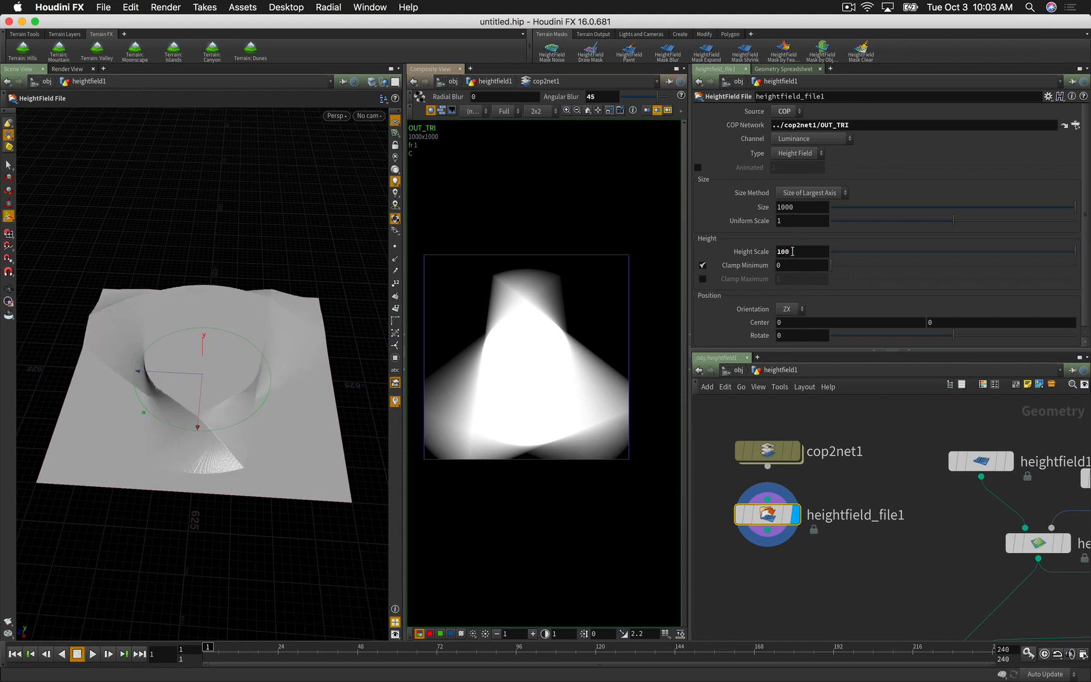
key(Escape)
mouse_move(256, 384)
mouse_down()
mouse_move(339, 339)
mouse_move(380, 355)
mouse_move(323, 382)
mouse_move(278, 378)
mouse_move(175, 434)
mouse_move(178, 390)
mouse_move(244, 363)
mouse_move(244, 378)
mouse_up()
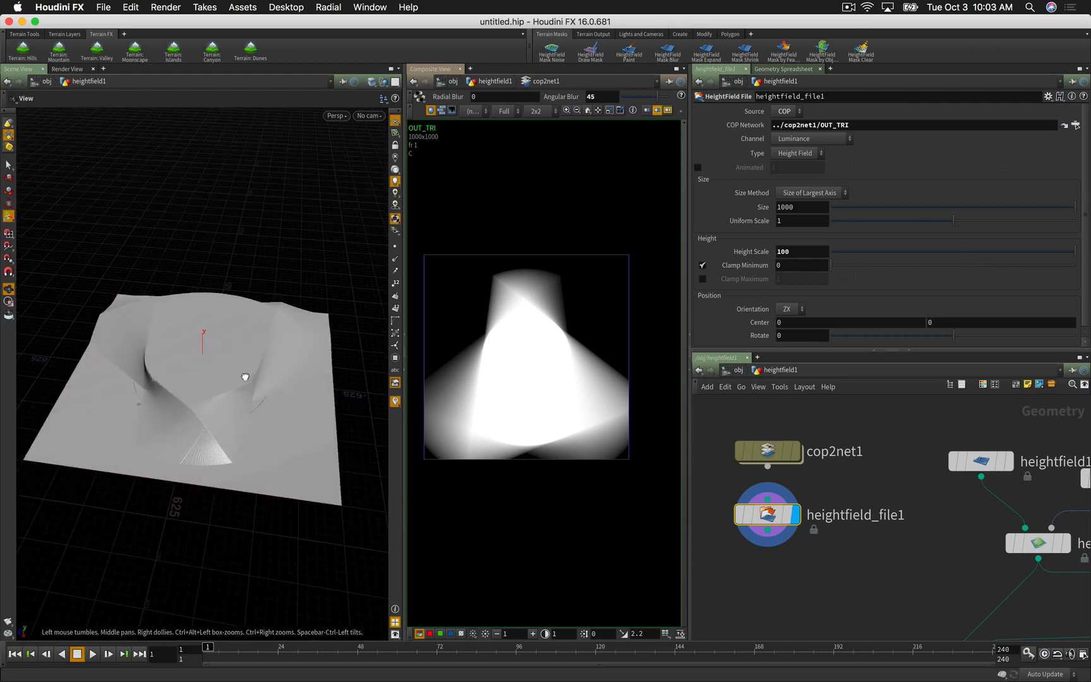
Step: Pan the network editor to review the nodes, leaving the COP source unchanged
middle_drag(824, 577, 803, 487)
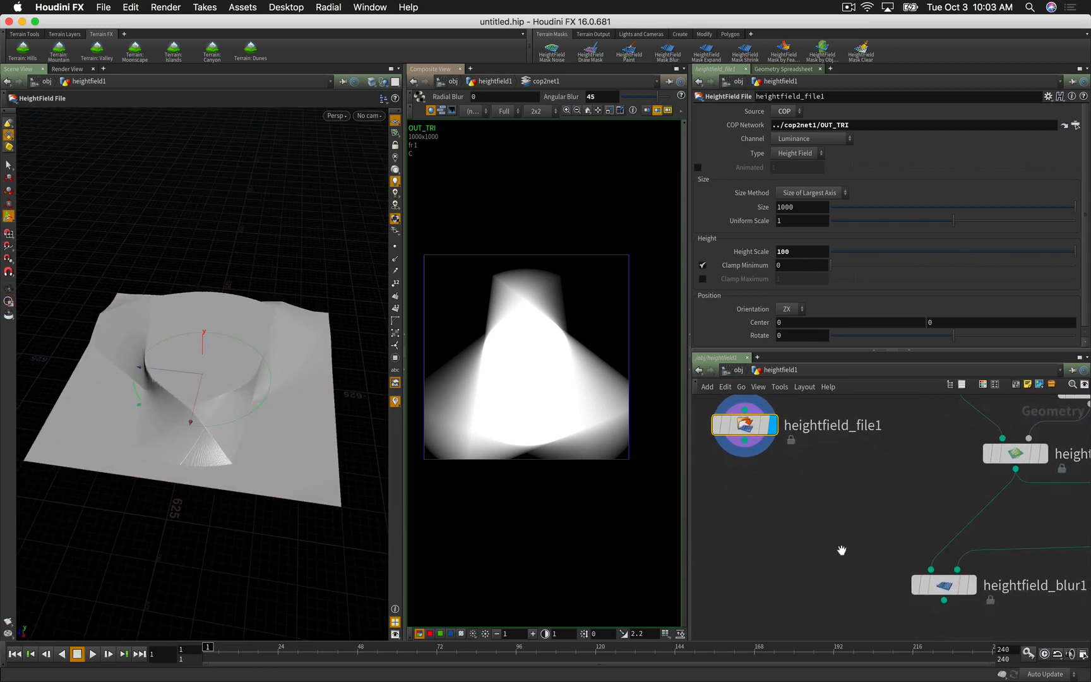
middle_drag(842, 551, 882, 569)
scroll(879, 556, down, 5)
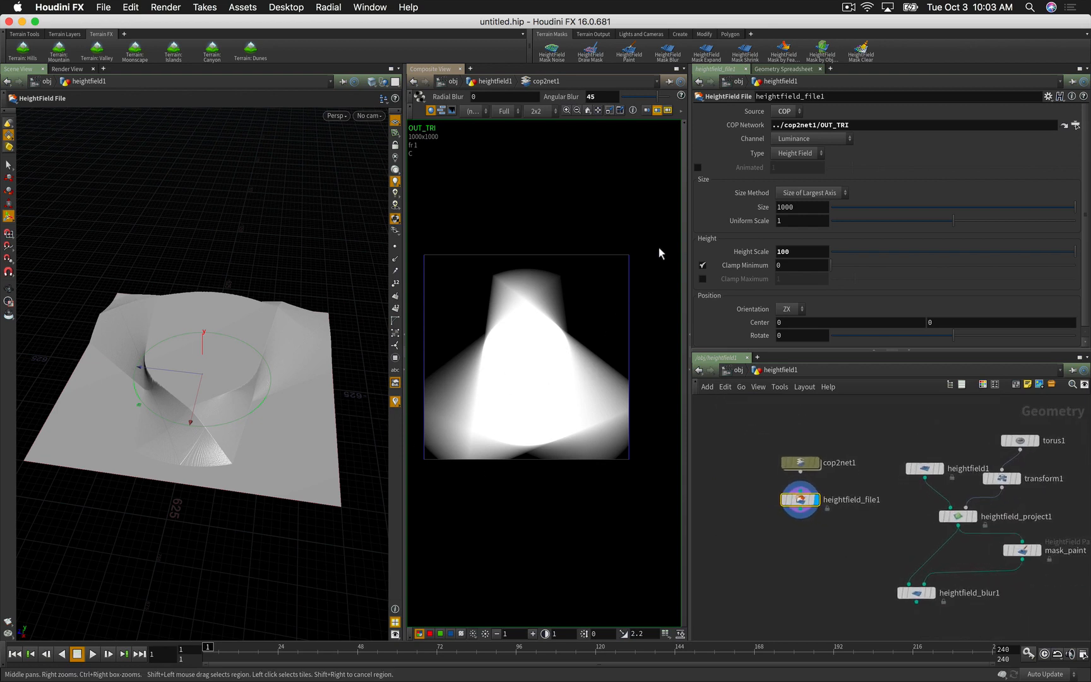
click(786, 111)
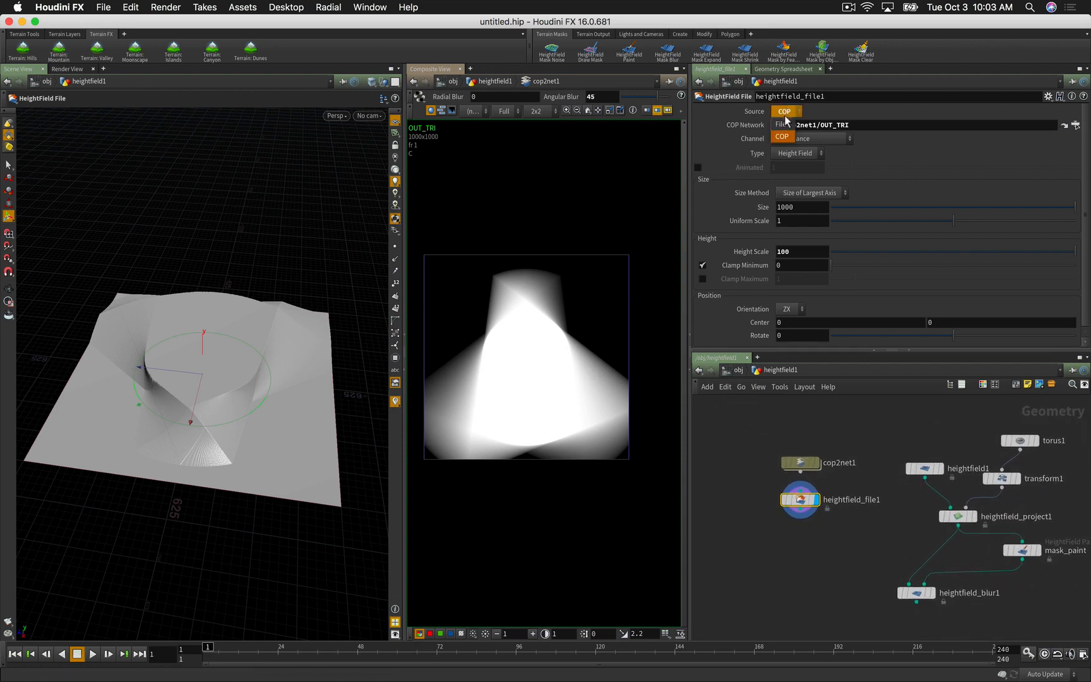
click(764, 100)
click(811, 551)
scroll(801, 534, up, 3)
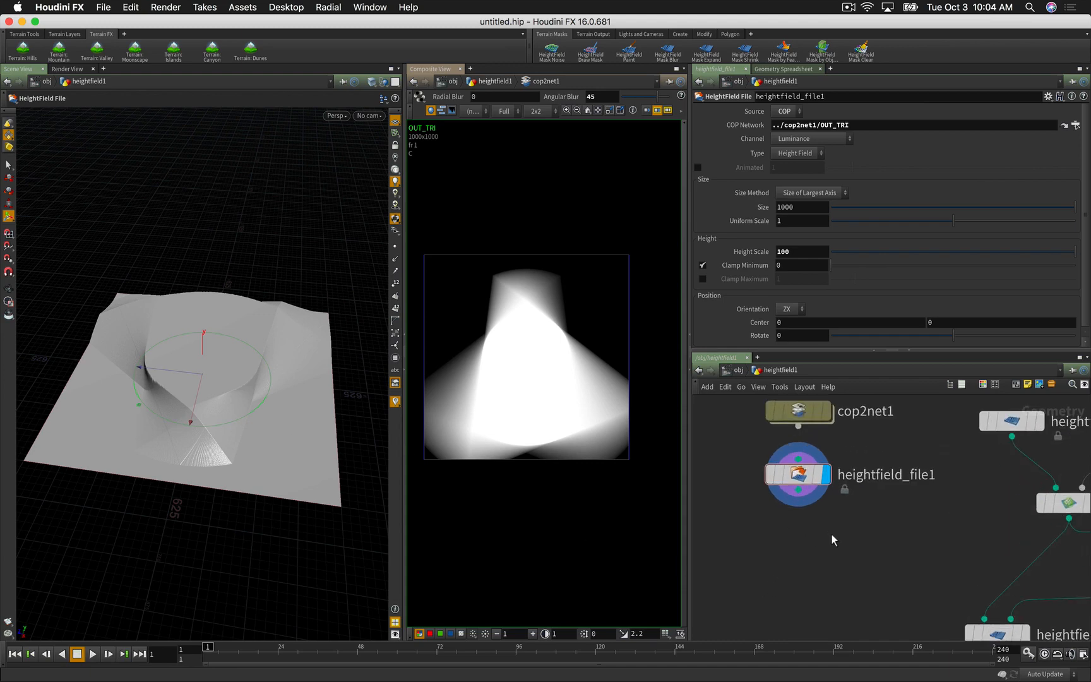
Step: Add a displayed HeightField Noise node wired under heightfield_file1
key(Tab)
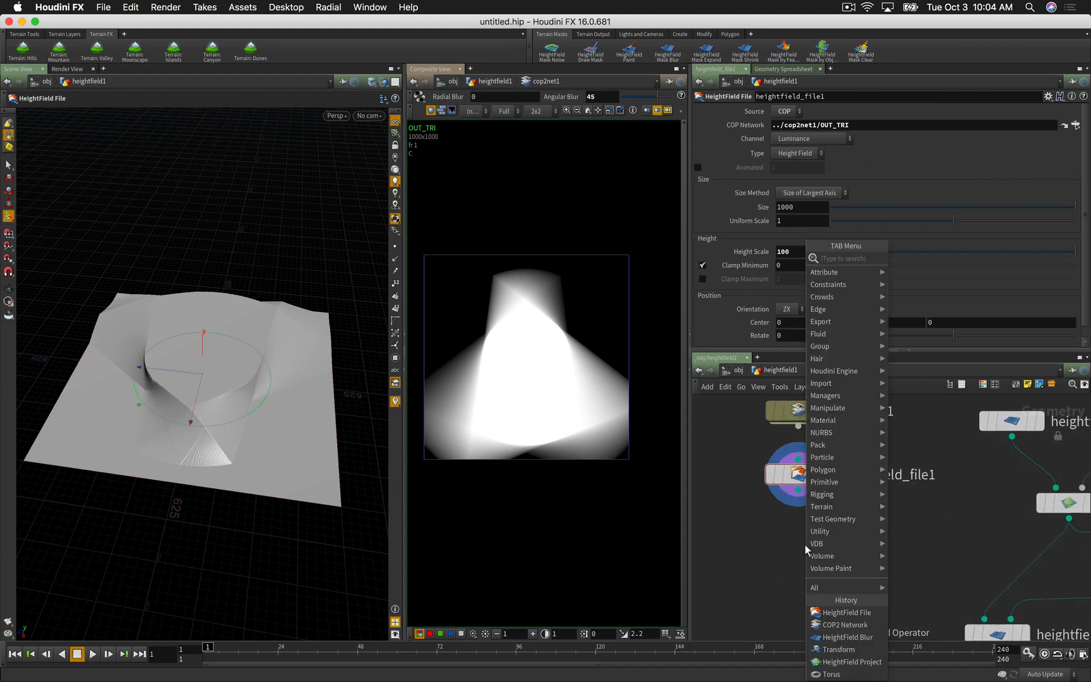
text(hf noi)
key(Return)
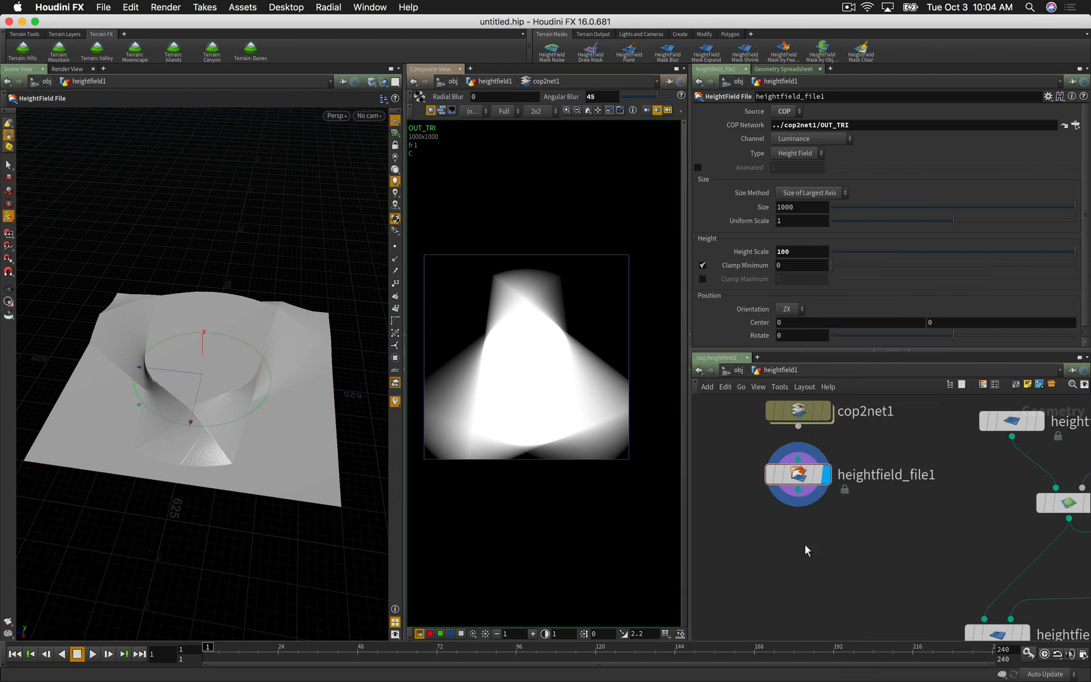
click(804, 544)
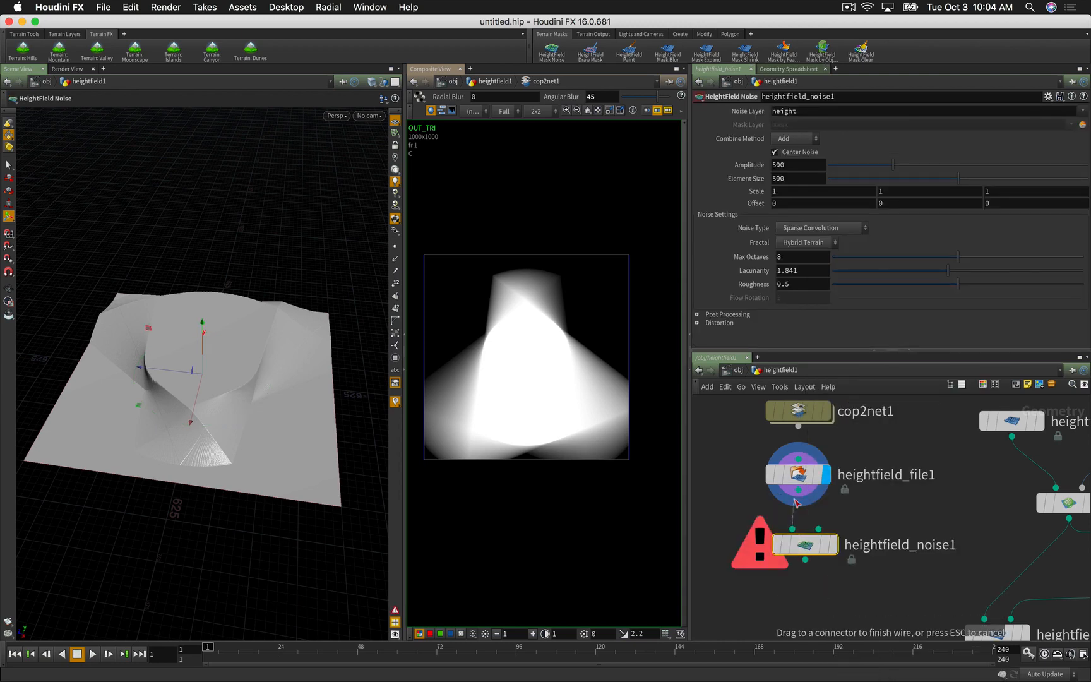
click(822, 545)
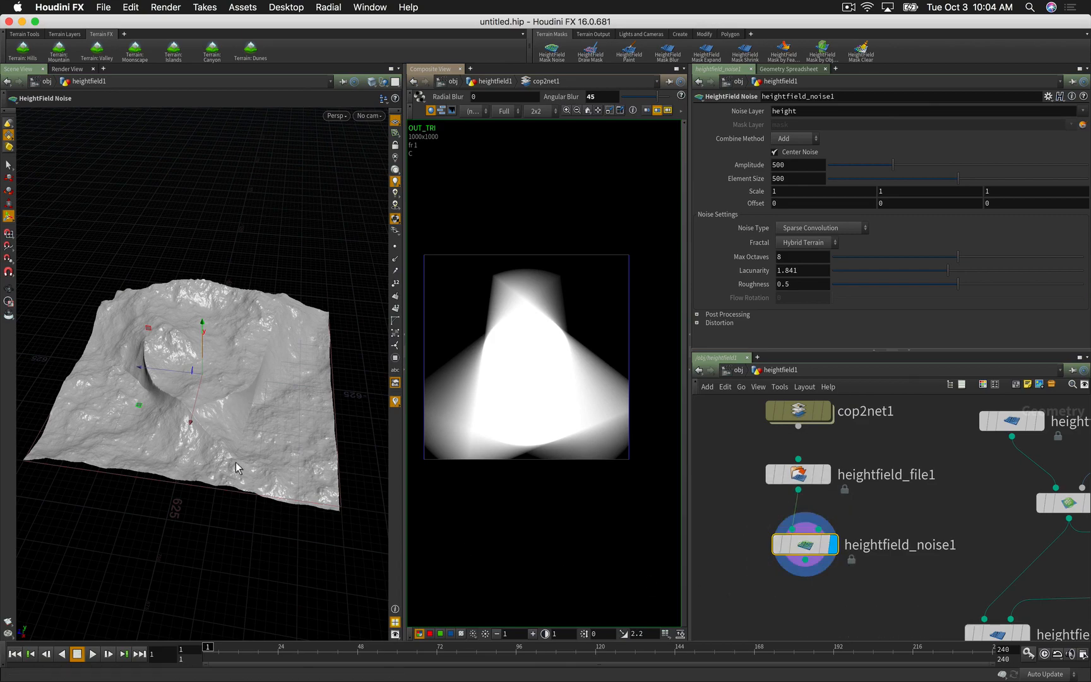
key(Escape)
mouse_move(236, 467)
mouse_down()
mouse_move(224, 434)
mouse_move(197, 467)
mouse_move(246, 463)
mouse_move(222, 461)
mouse_up()
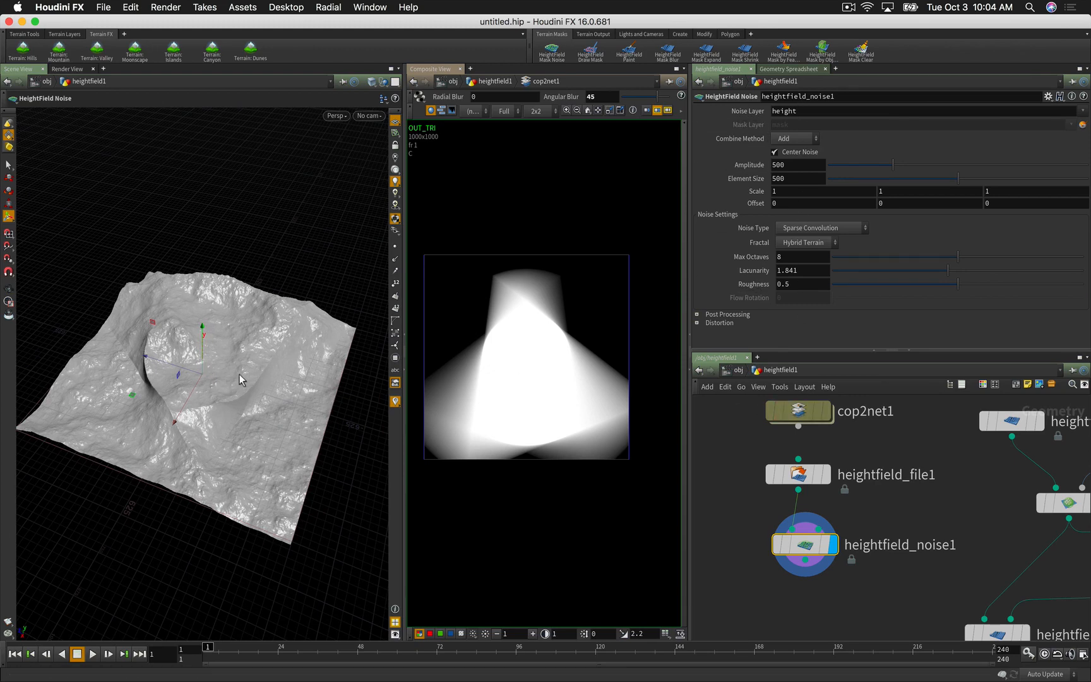
alt+drag(238, 381, 169, 378)
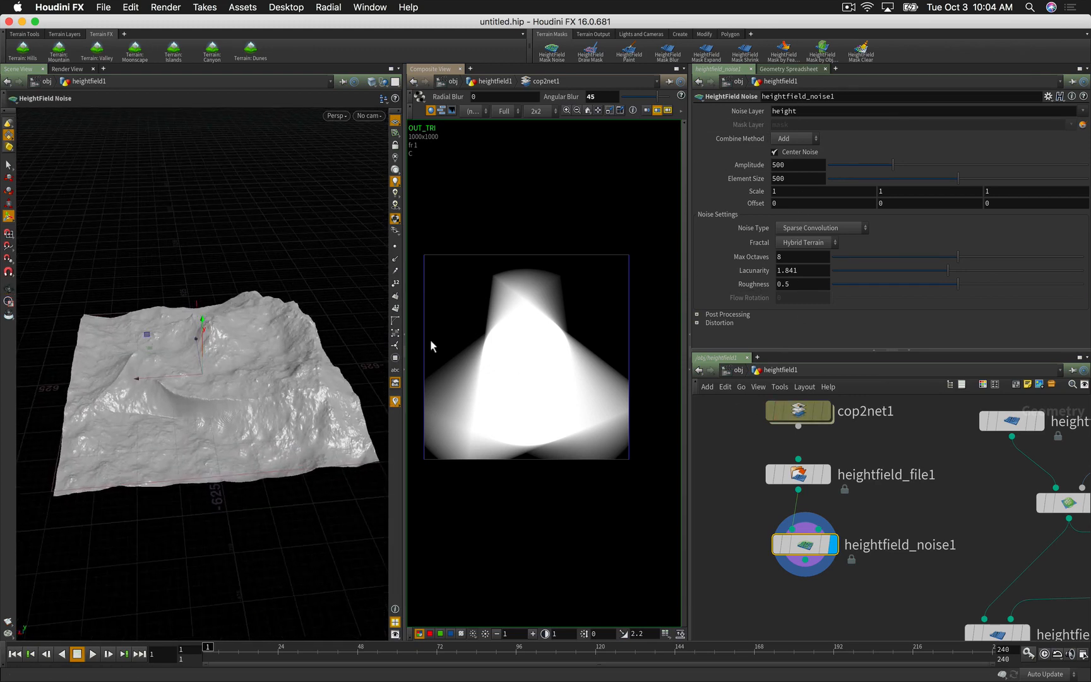
Step: Set the noise Amplitude to 300 and Element Size to 624
double_click(786, 166)
text(2)
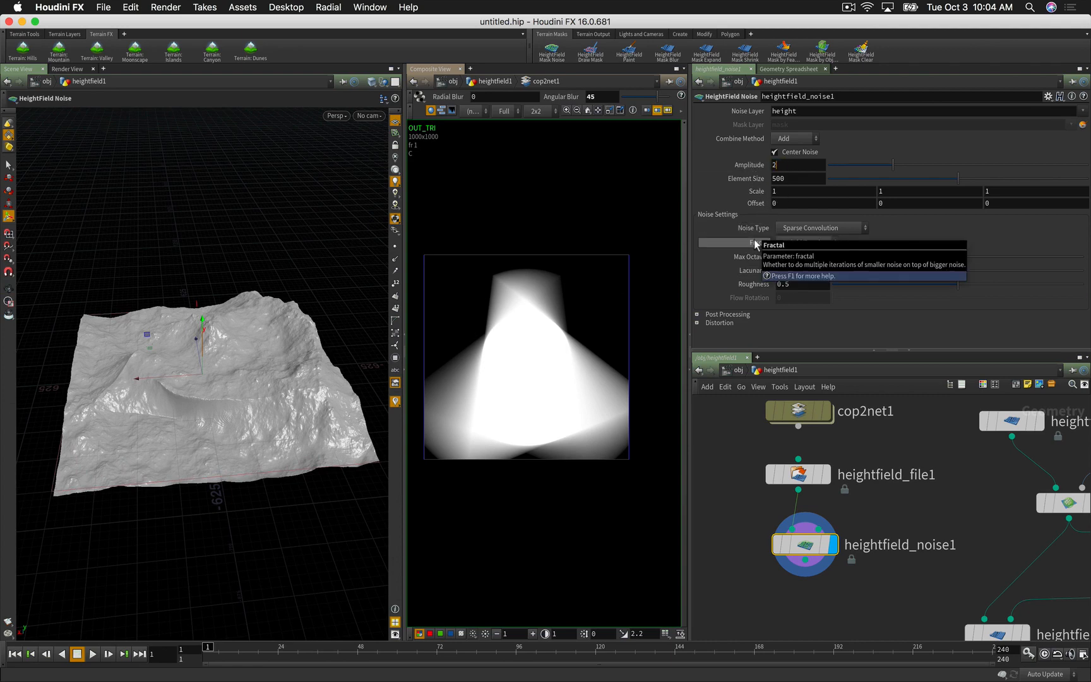
text(00)
key(Return)
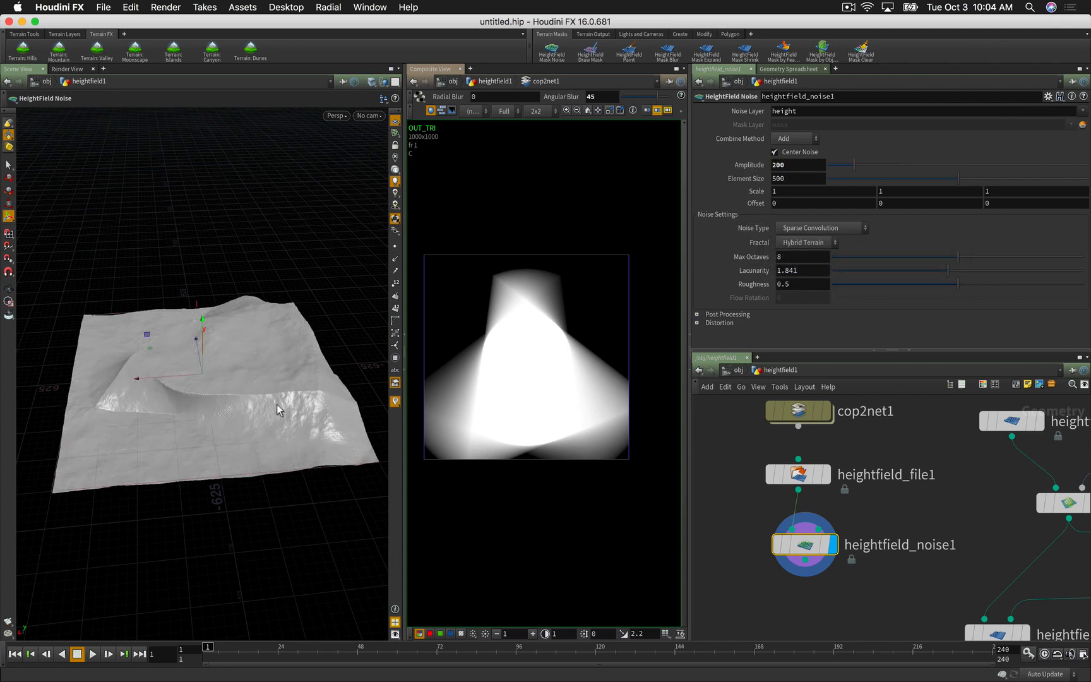
key(Escape)
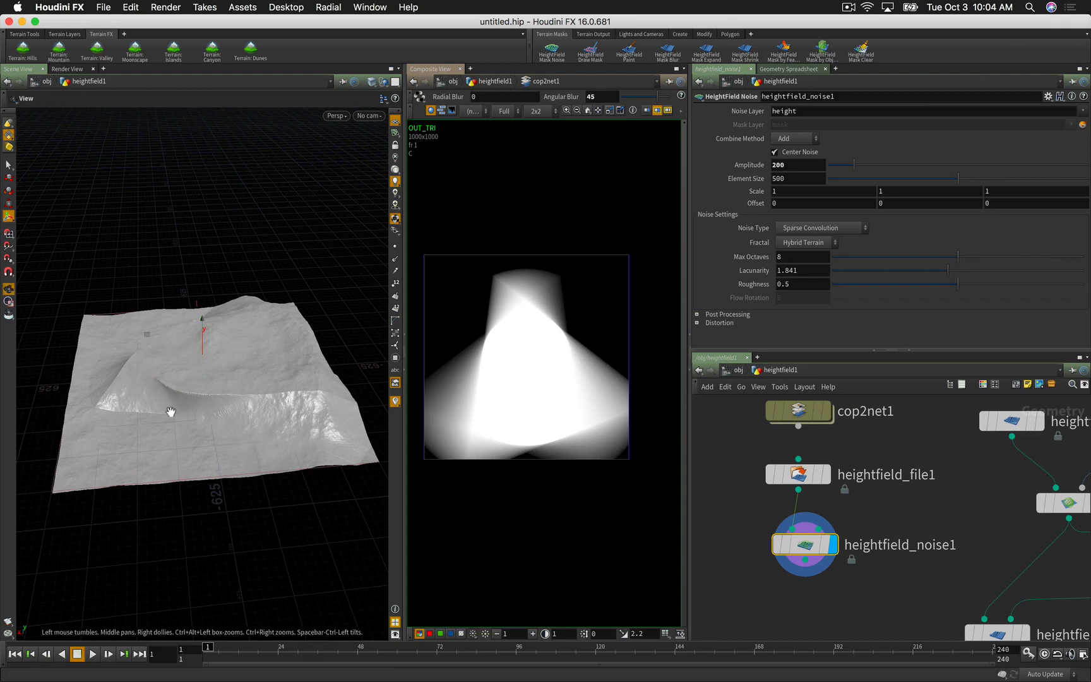
drag(170, 412, 223, 386)
drag(798, 166, 754, 168)
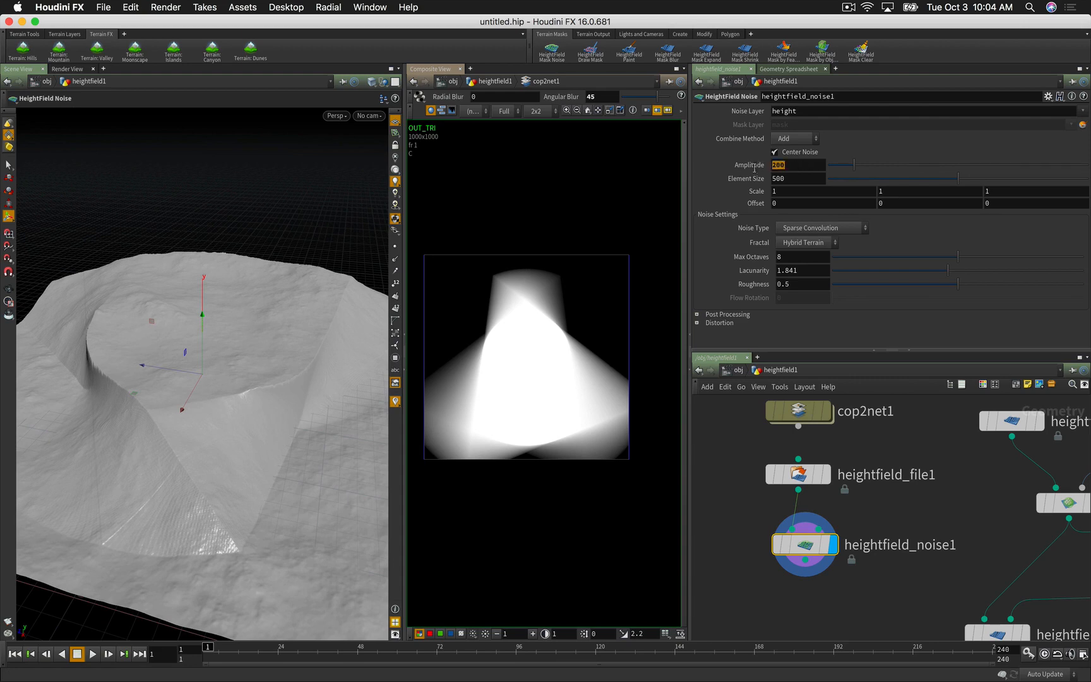
text(300)
key(Return)
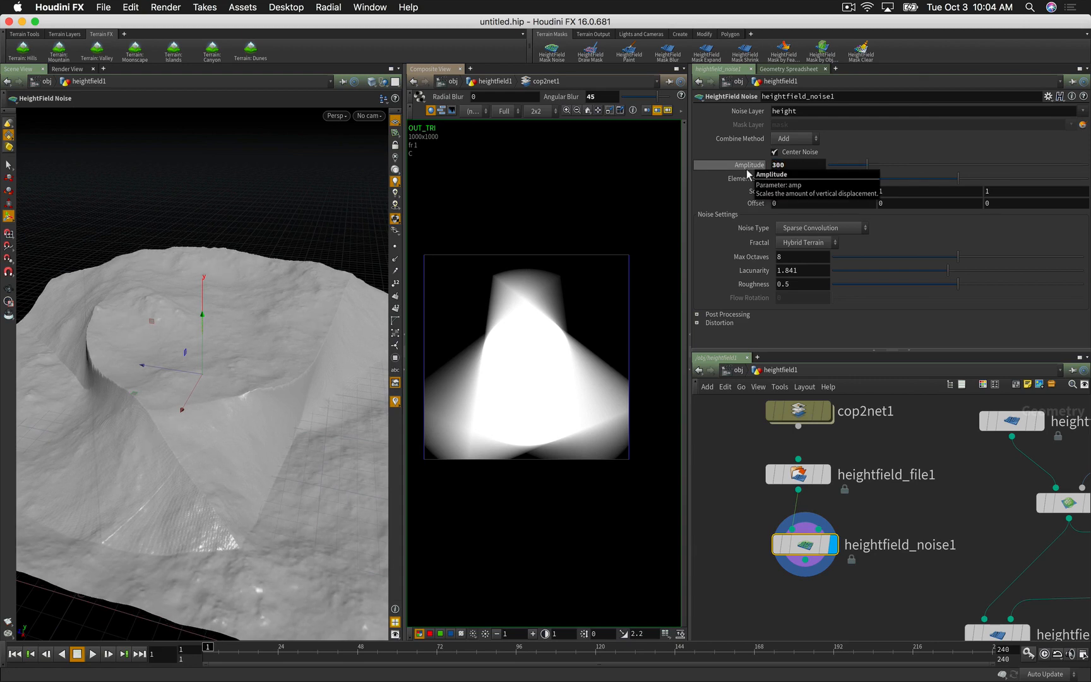
key(Escape)
mouse_move(280, 394)
mouse_down()
mouse_move(244, 419)
mouse_move(275, 402)
mouse_up()
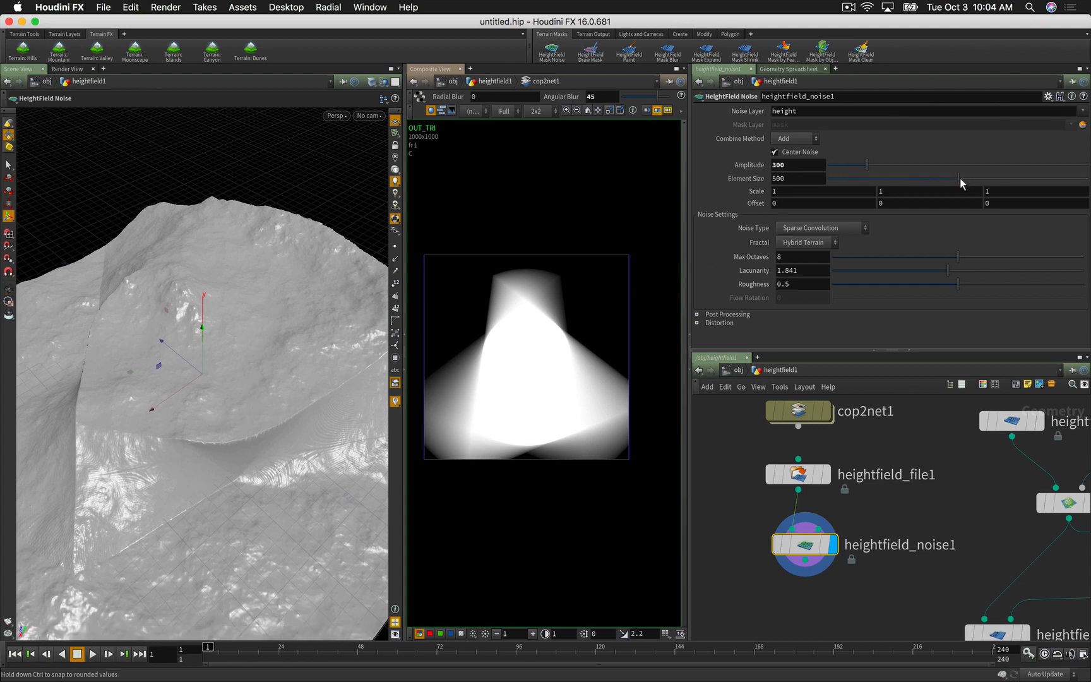
drag(940, 180, 874, 191)
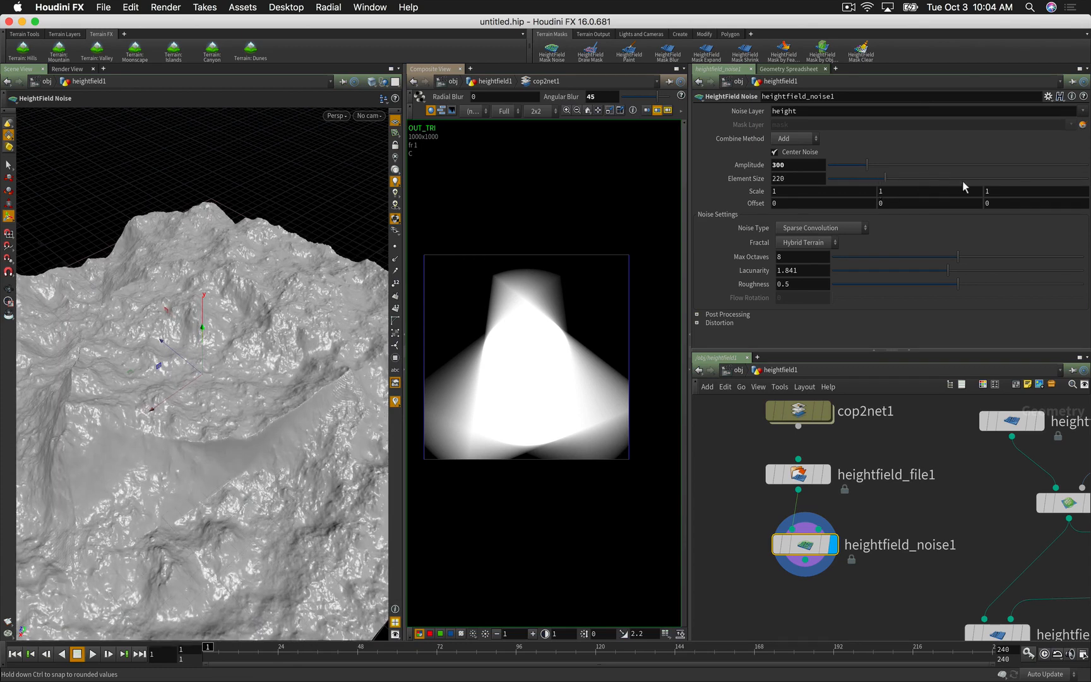
drag(962, 186, 989, 186)
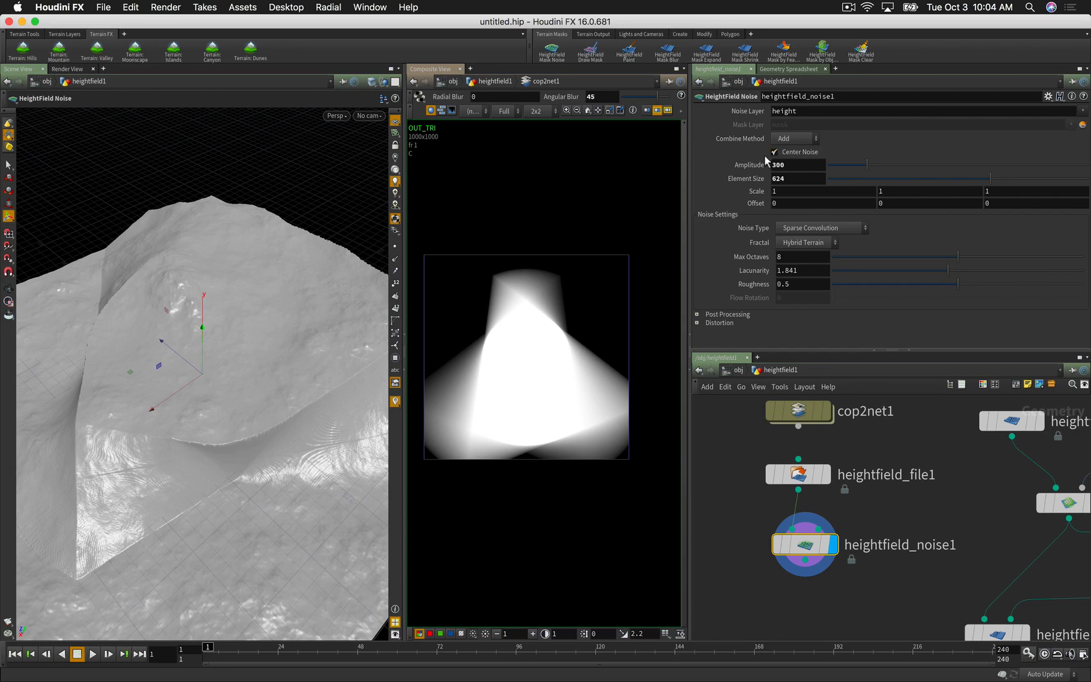
alt+drag(212, 433, 212, 398)
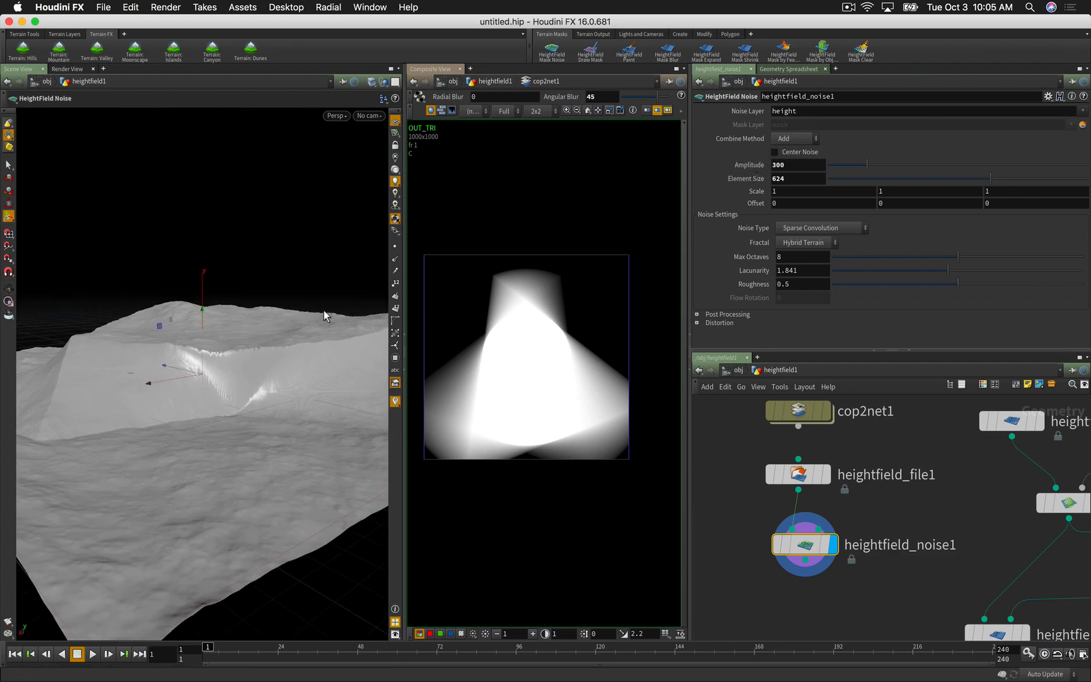
Step: Enable Center Noise on heightfield_noise1 and drag its Element Size to 252
alt+drag(219, 404, 202, 429)
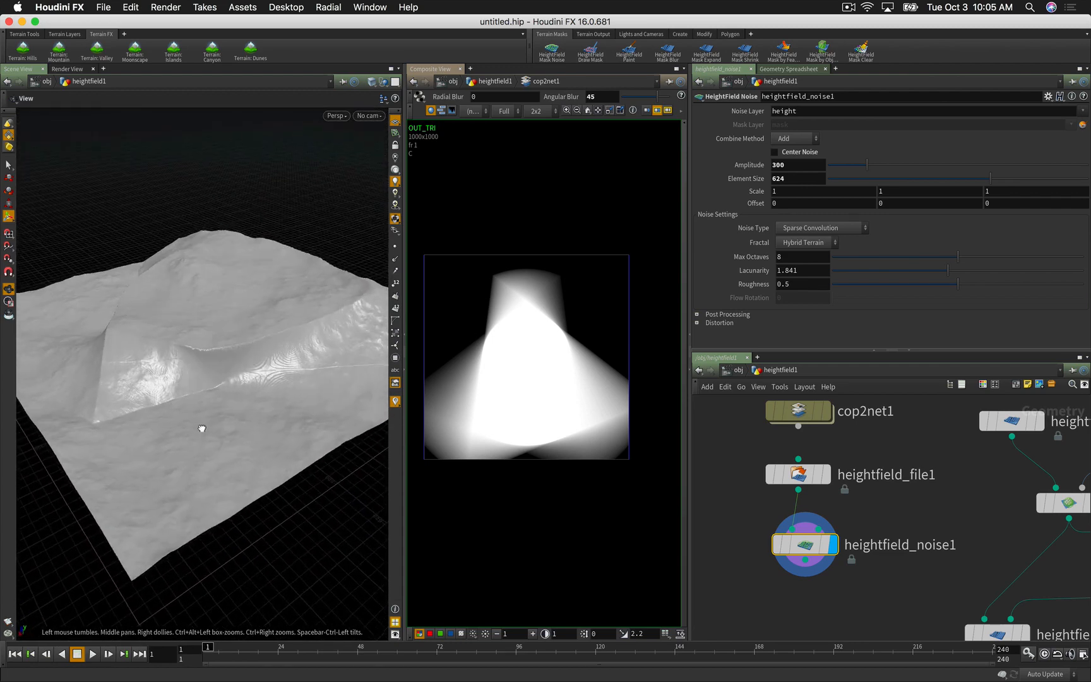
click(775, 153)
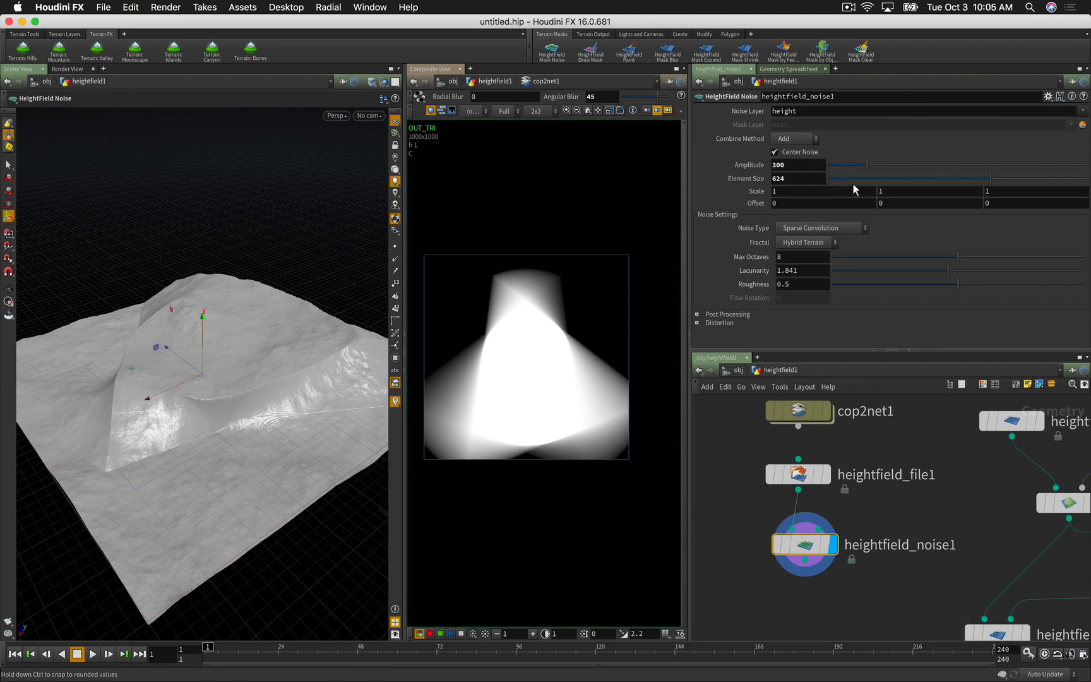
drag(896, 183, 894, 183)
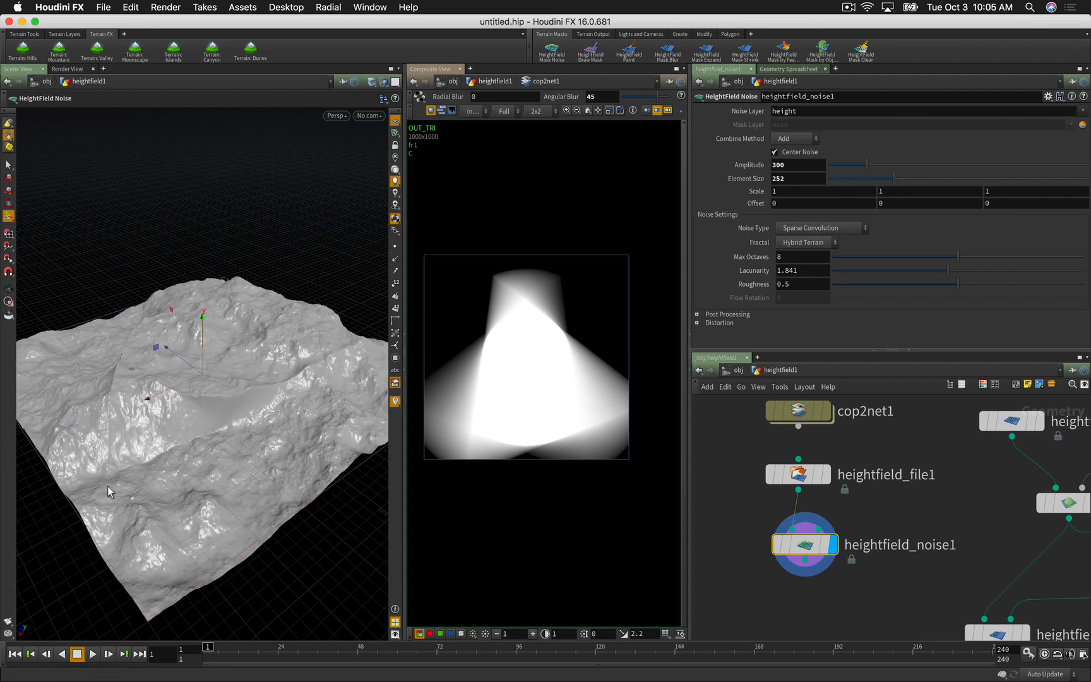
alt+drag(189, 443, 212, 437)
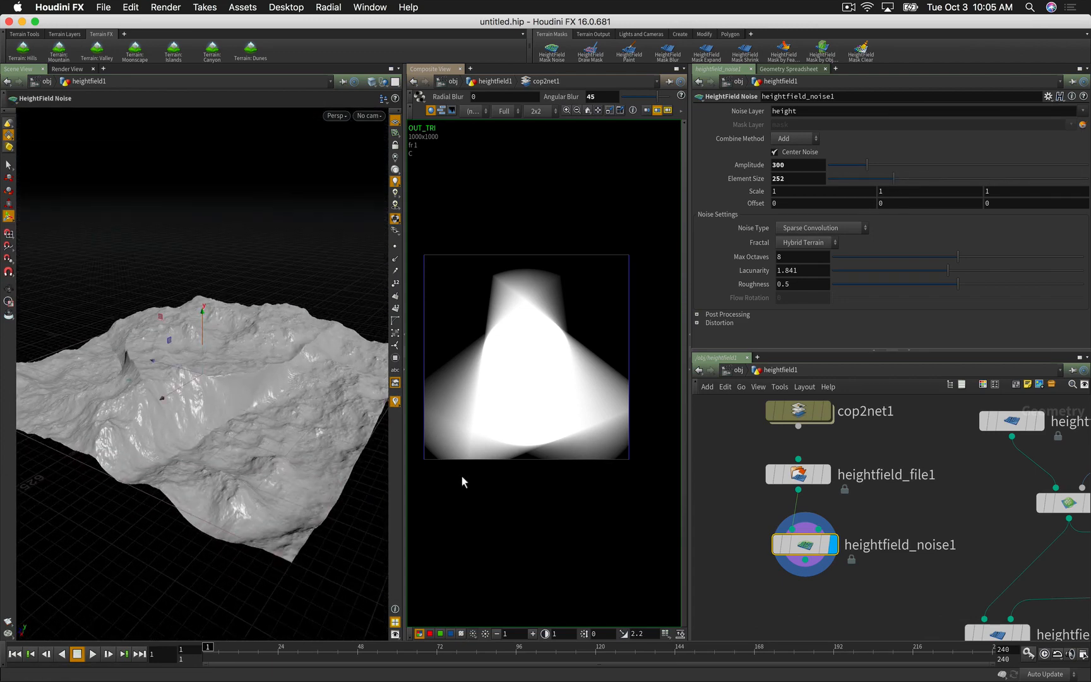
middle_drag(732, 524, 734, 464)
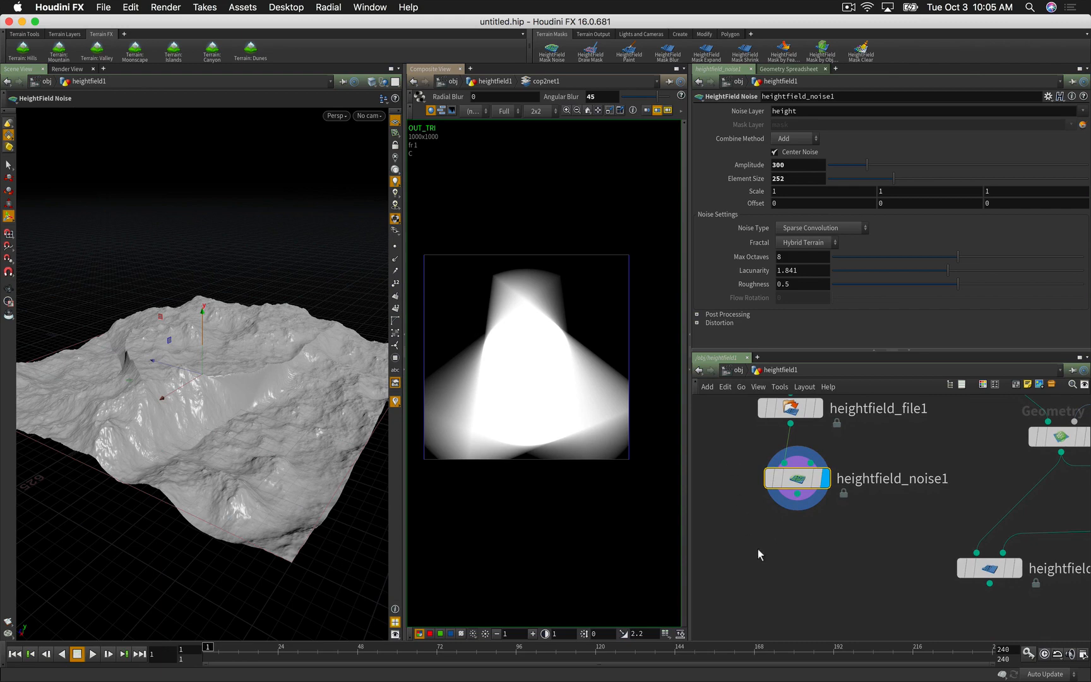
Step: Add heightfield_noise2 after heightfield_noise1 using uncentred Worley (cellular) F1 noise
key(Tab)
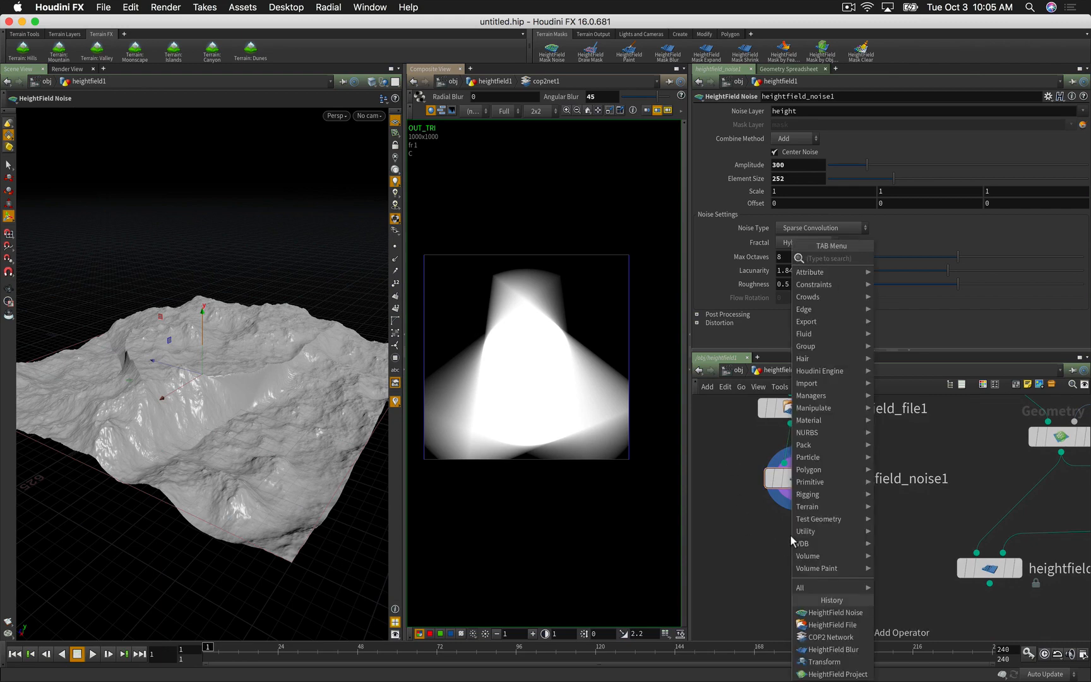
text(hfnoise)
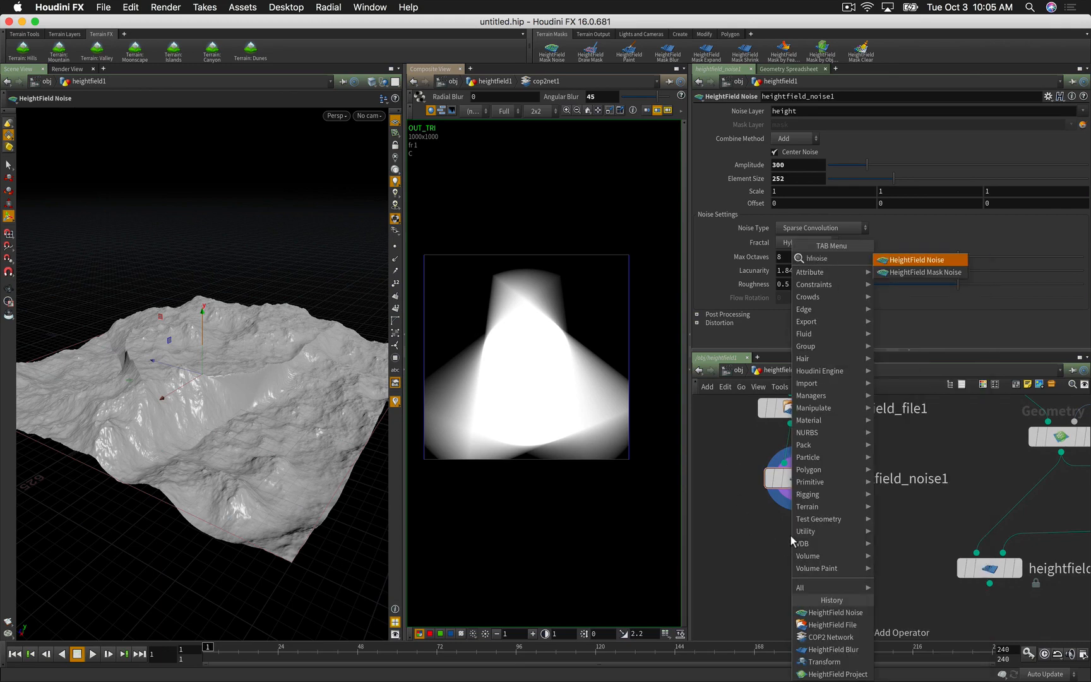
key(Return)
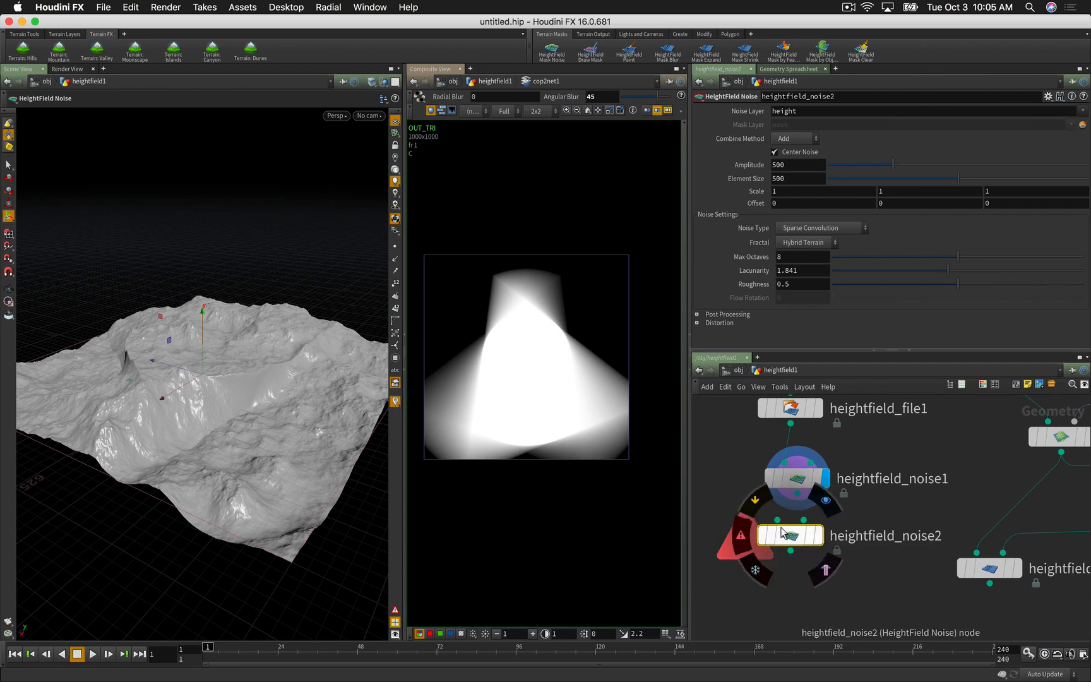
drag(798, 494, 820, 535)
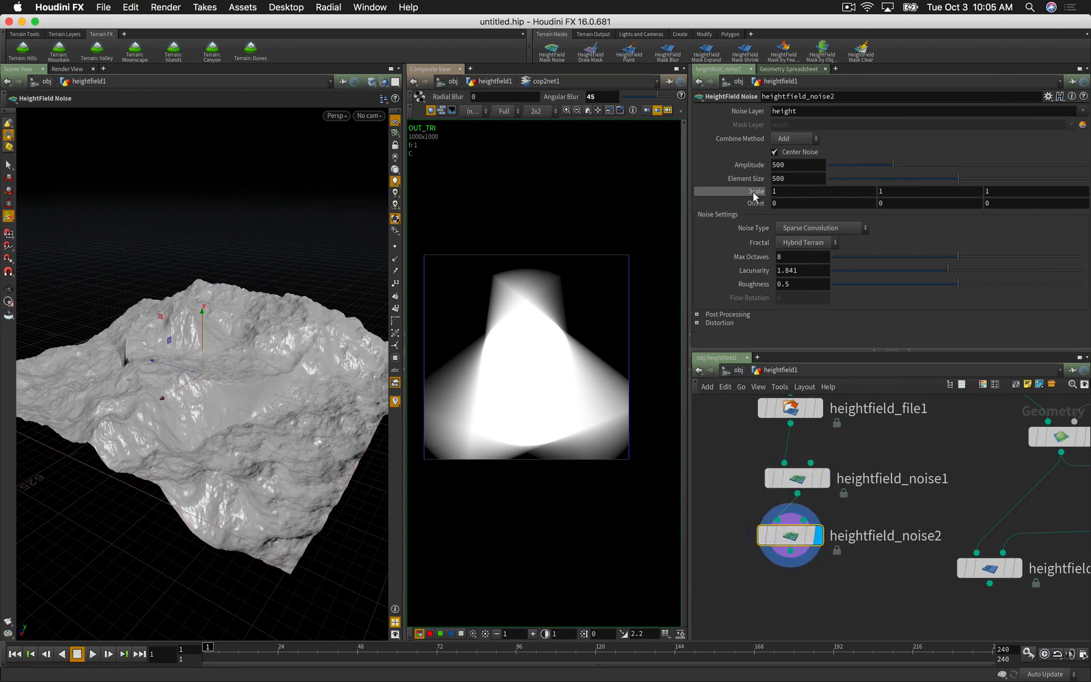
click(794, 229)
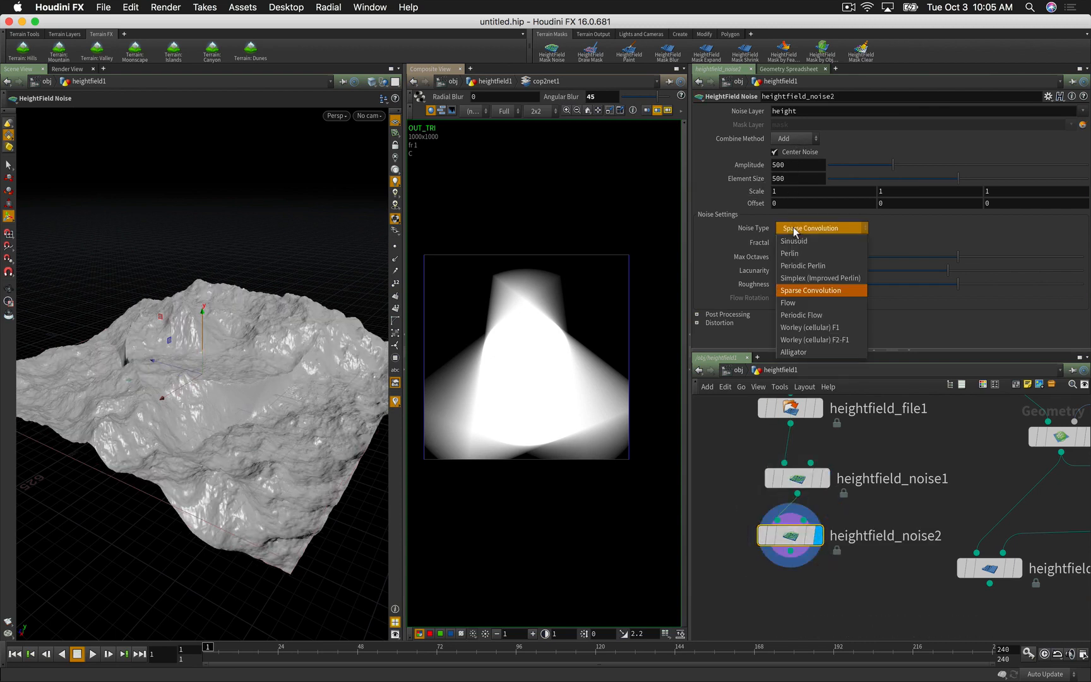
click(801, 327)
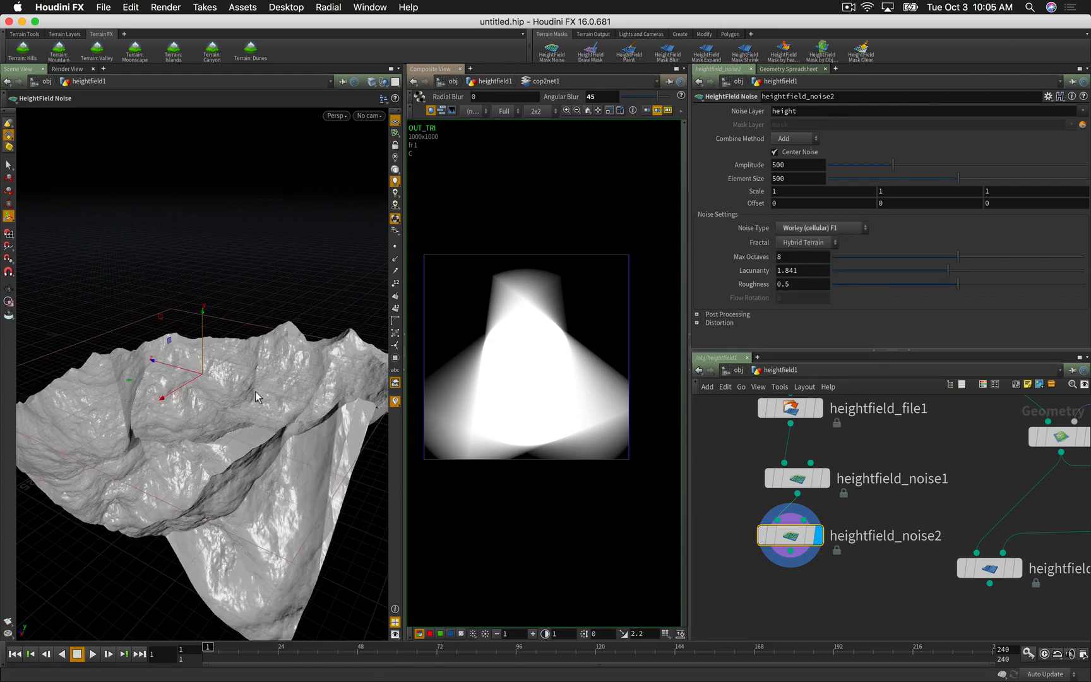
click(775, 152)
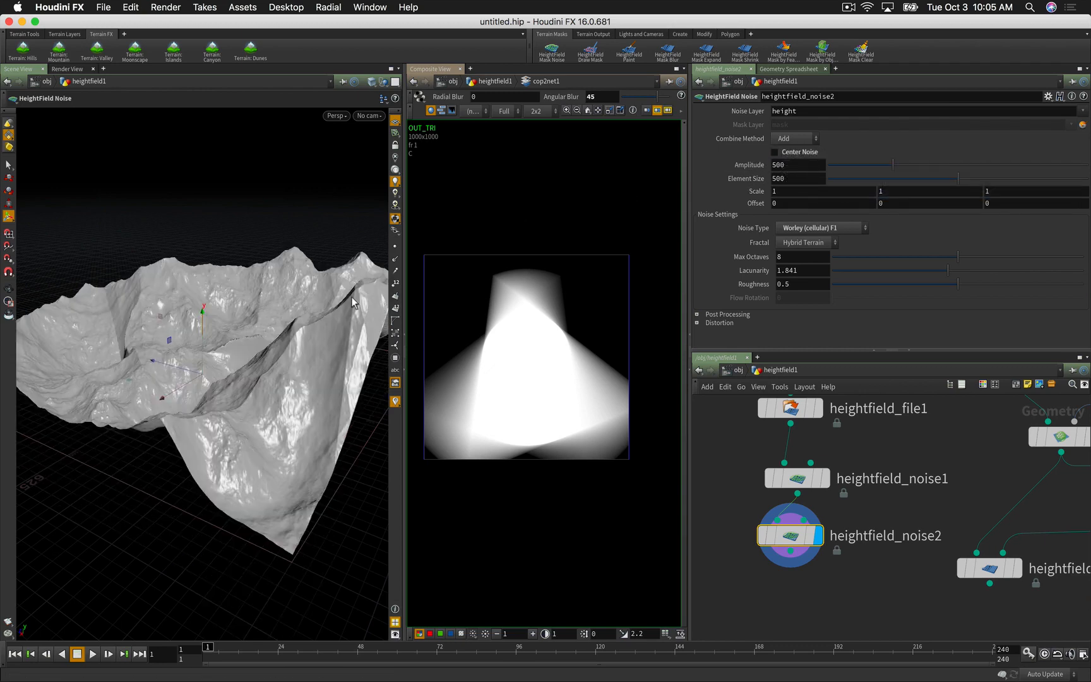
Step: Give heightfield_noise2 Amplitude 100 and Element Size 277
alt+drag(255, 326, 285, 336)
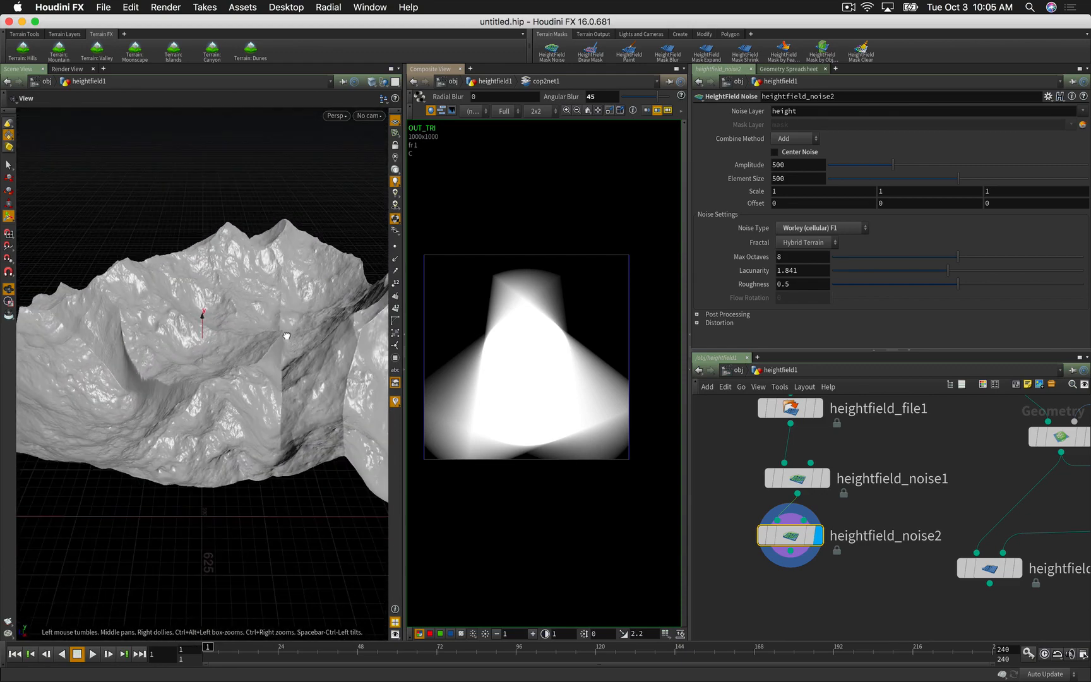
double_click(786, 165)
text(100)
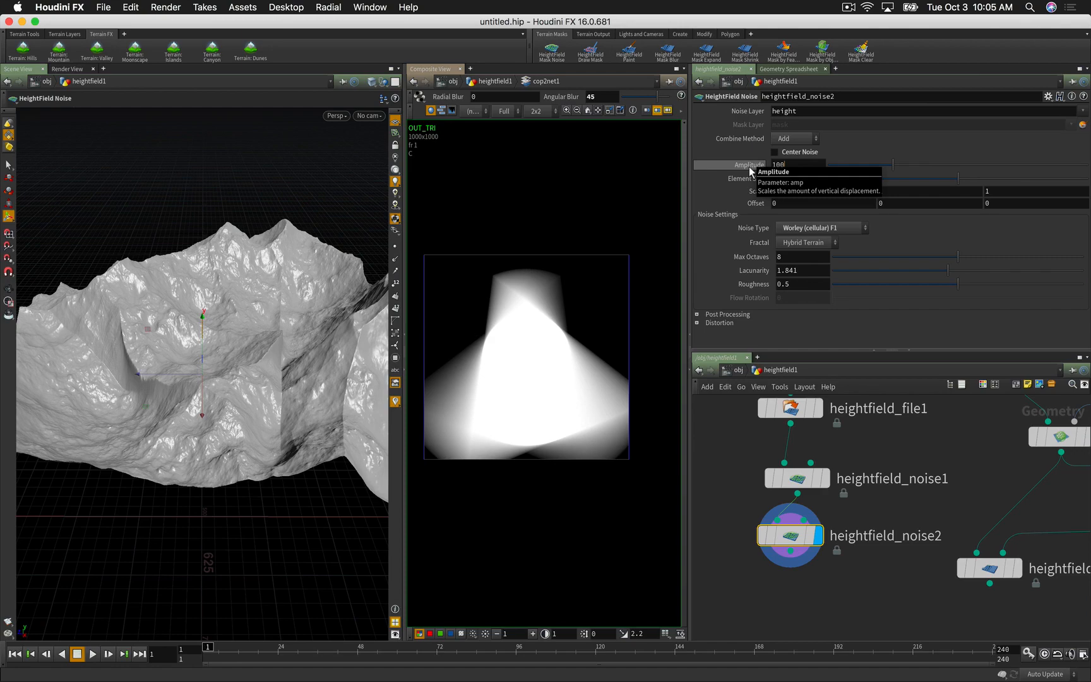
key(Return)
key(Escape)
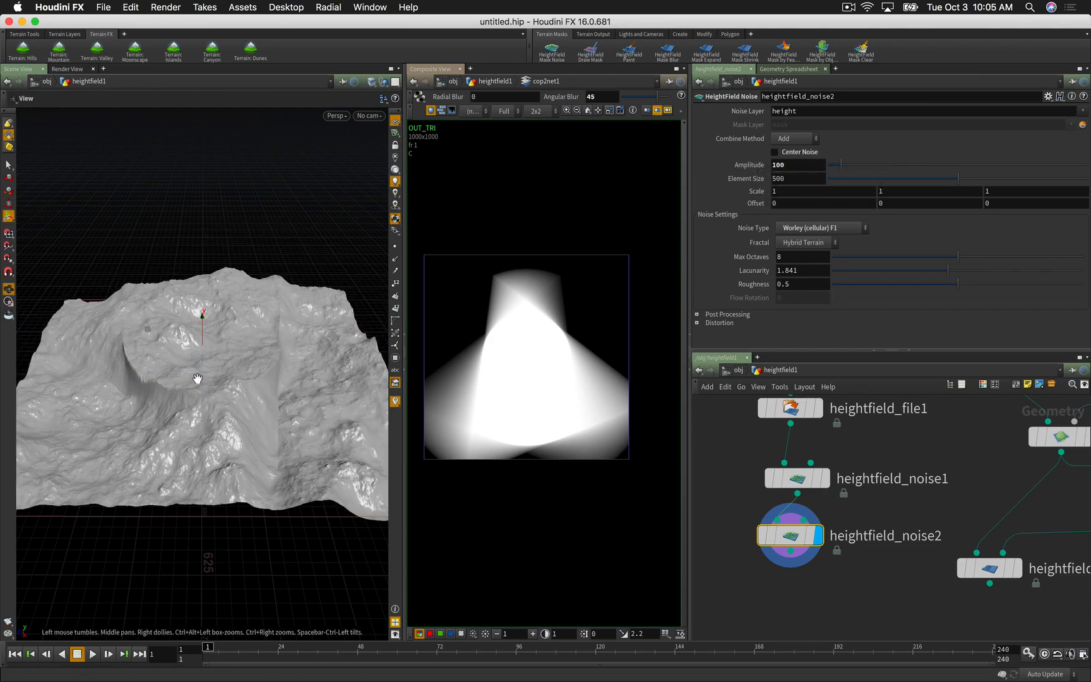
drag(195, 378, 189, 328)
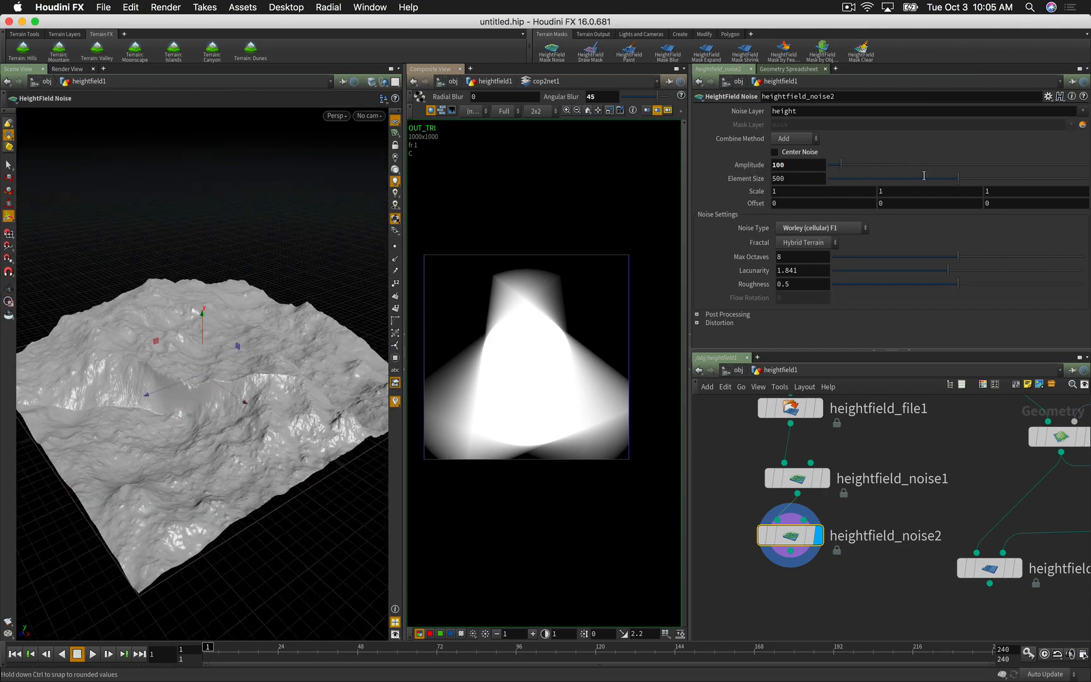
drag(949, 179, 880, 180)
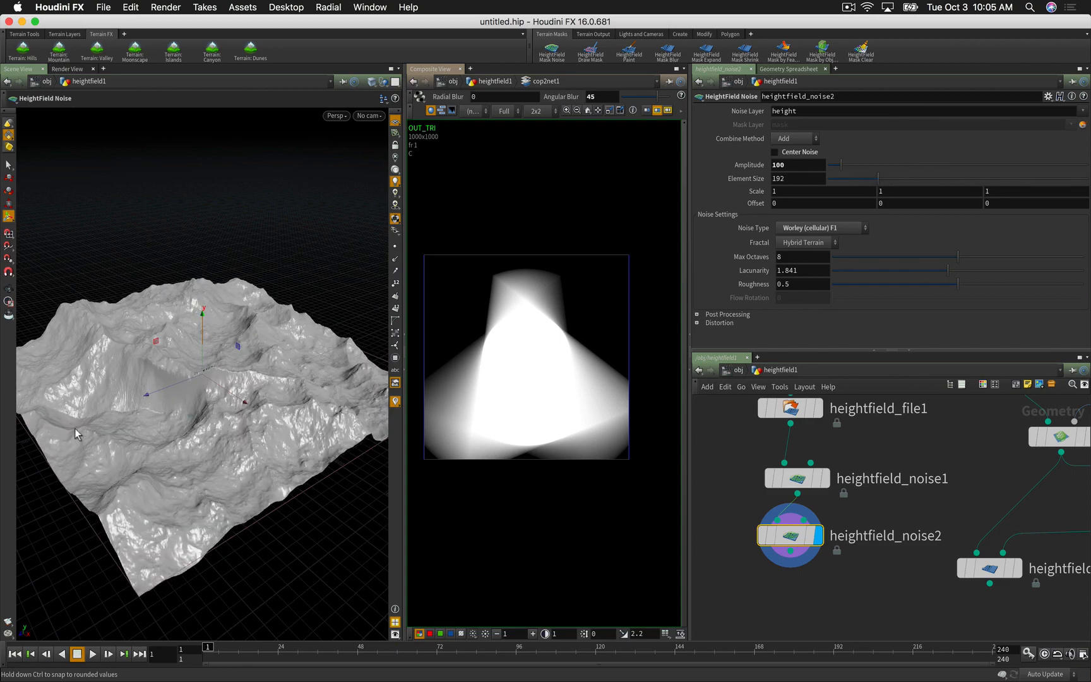
drag(76, 433, 273, 403)
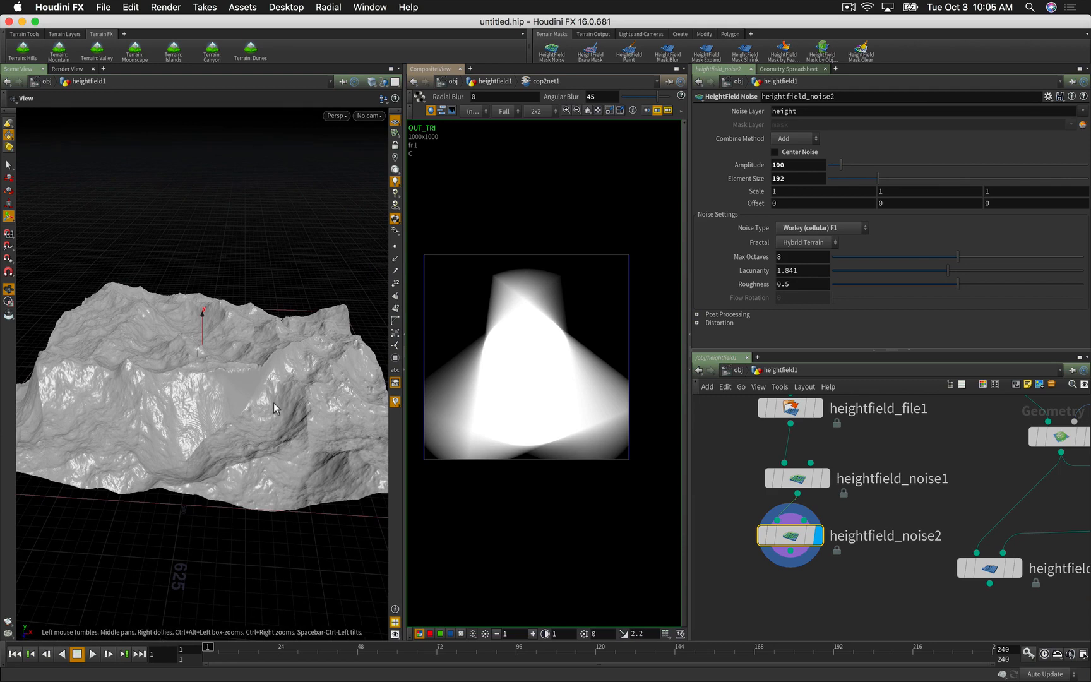
click(925, 182)
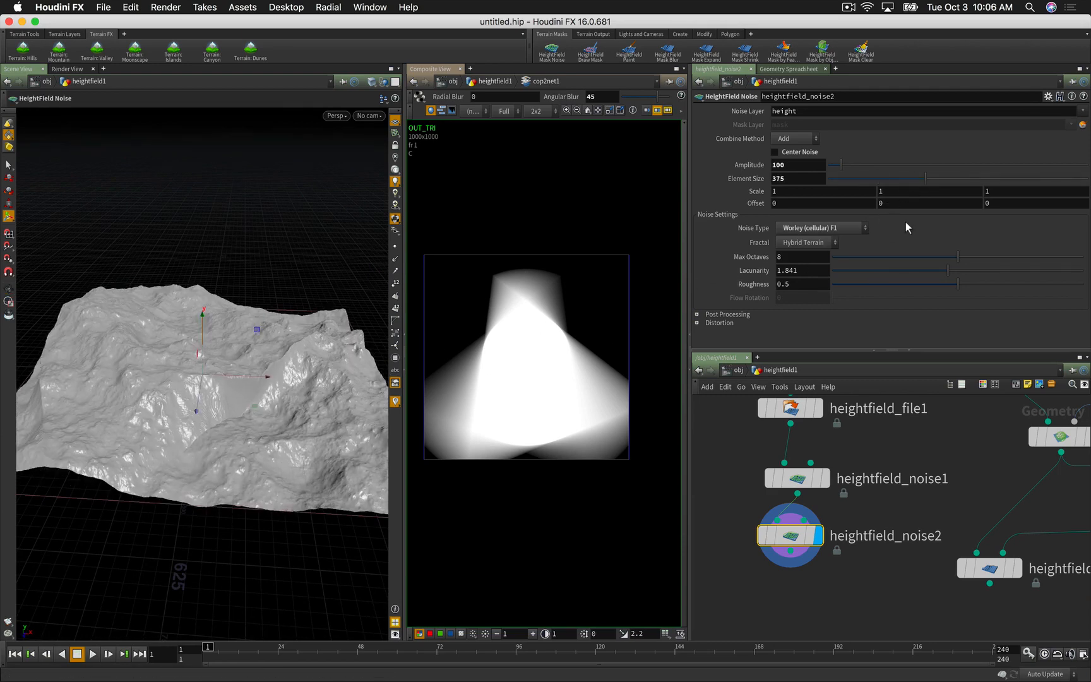
click(901, 178)
drag(246, 451, 123, 429)
key(Return)
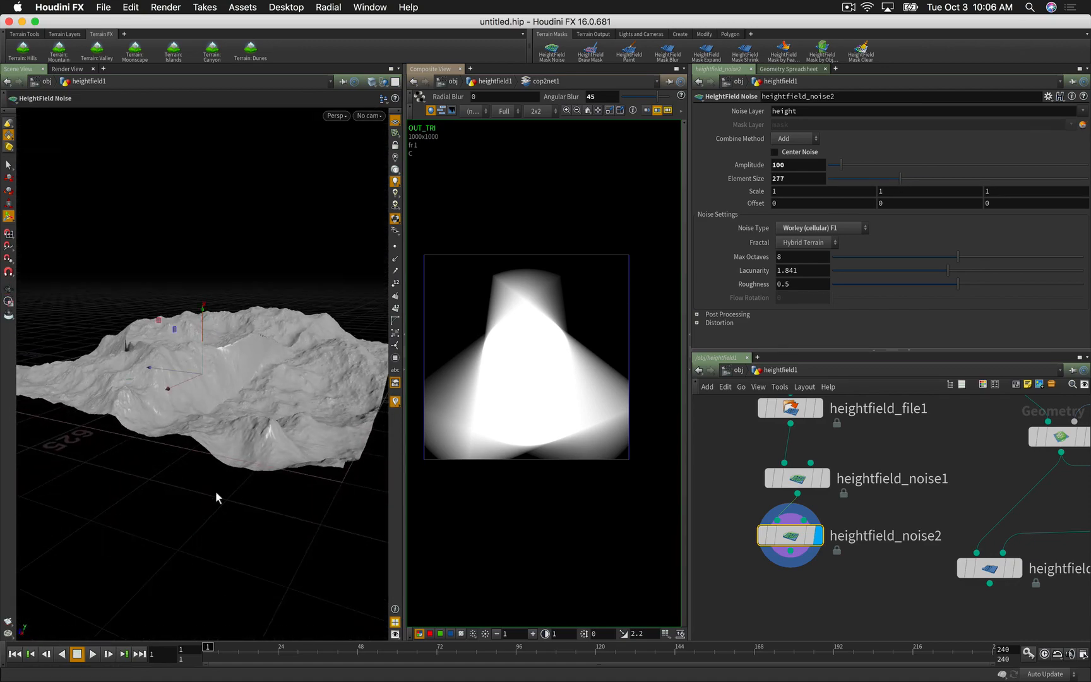
scroll(770, 576, down, 2)
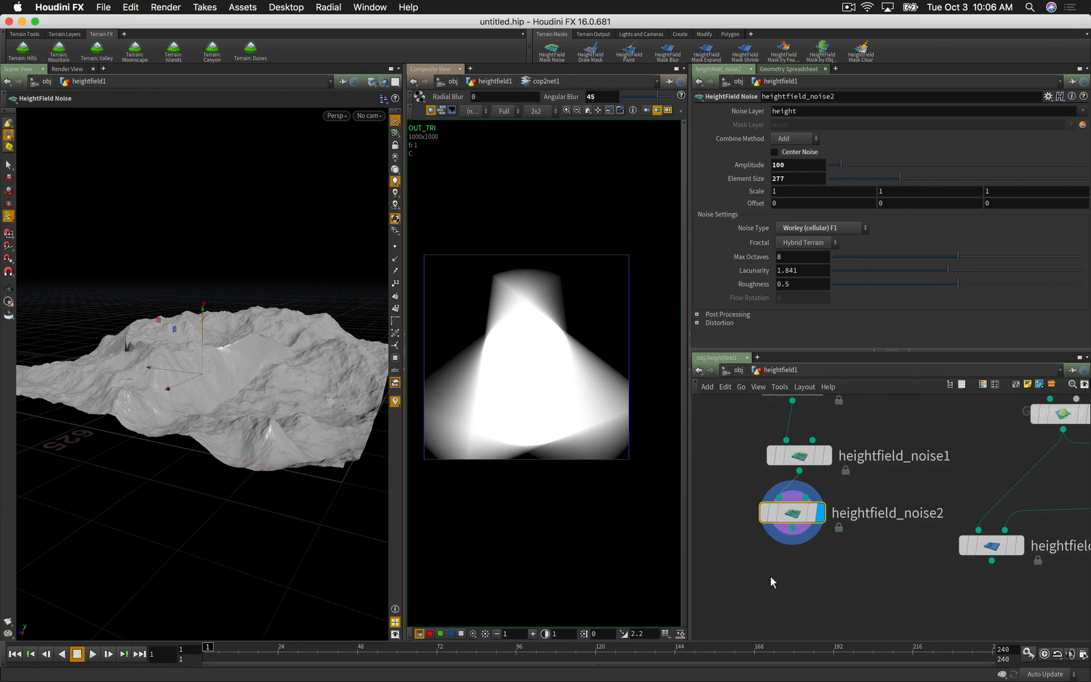
Step: Add a HeightField Remap node wired after heightfield_noise2
key(Tab)
text(hf remap)
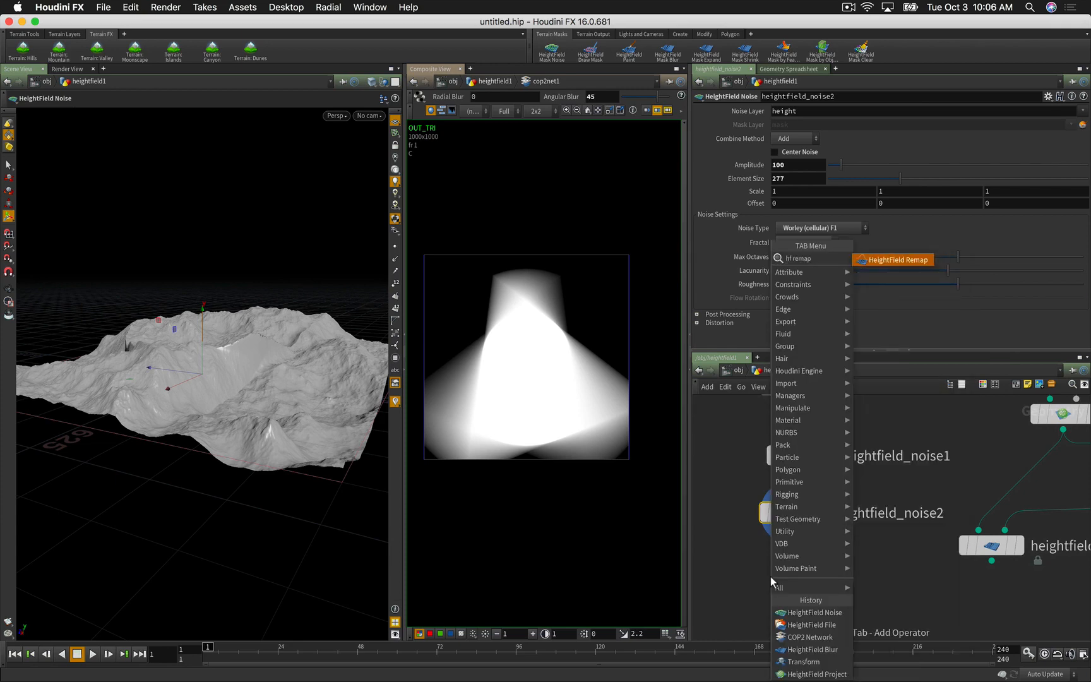
key(Return)
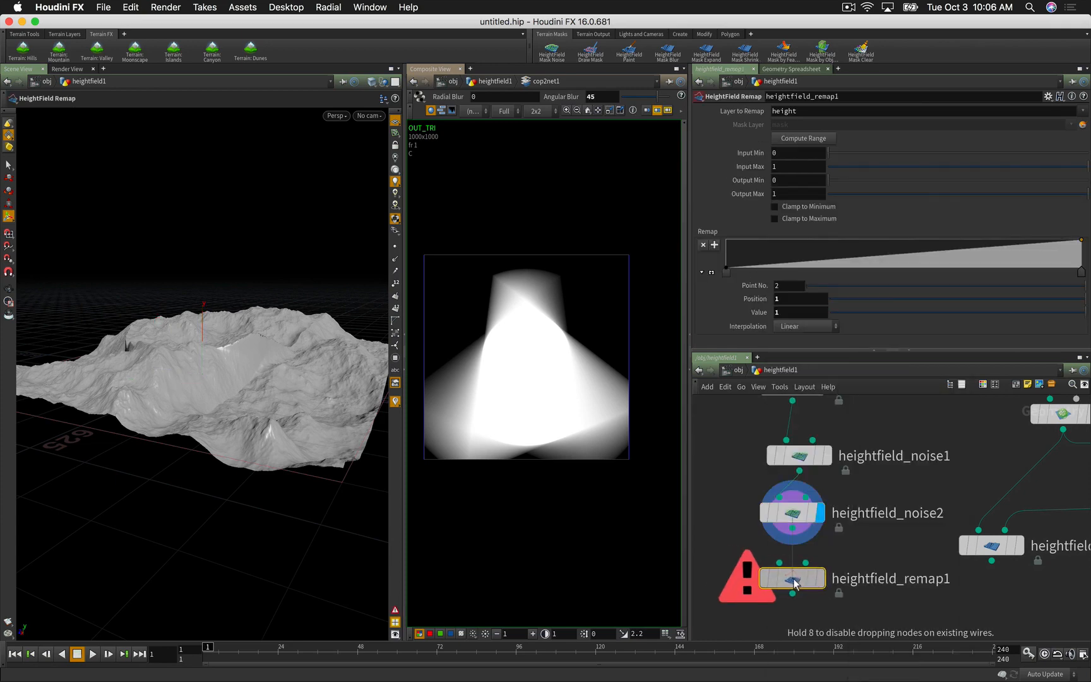
click(798, 587)
click(786, 574)
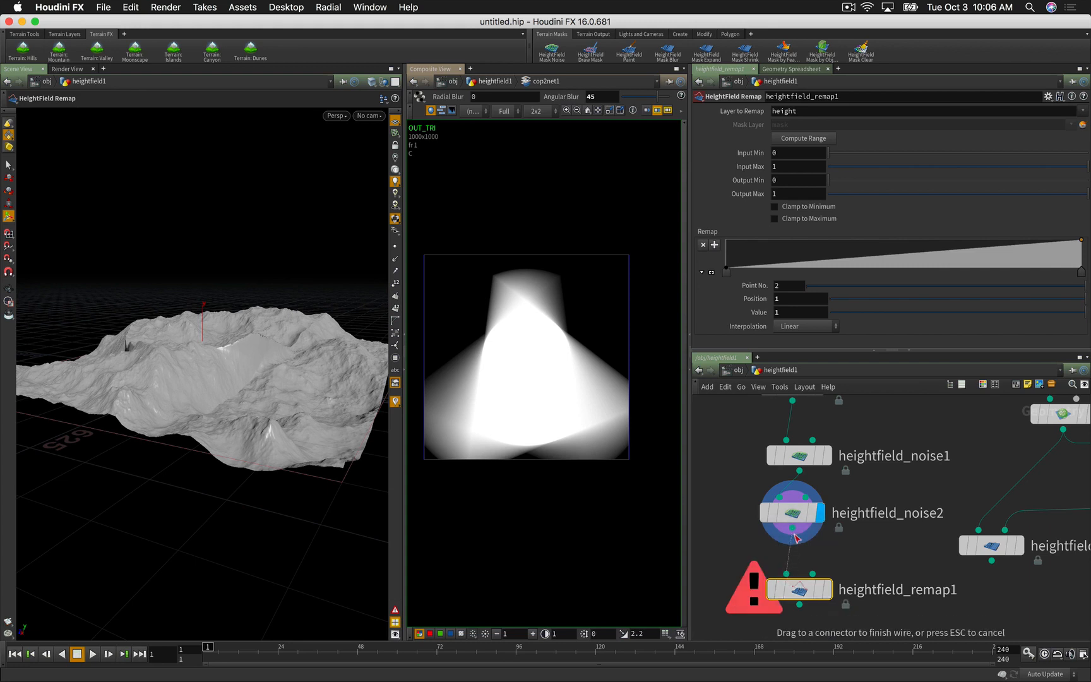
click(793, 529)
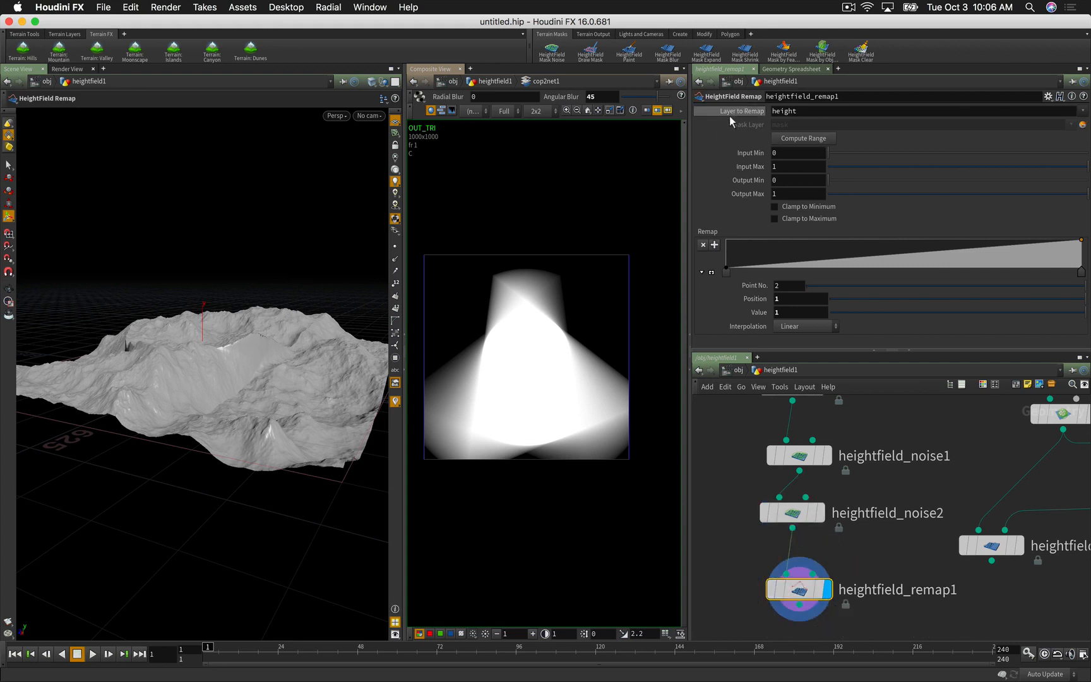
Step: Compute the input range and remap heights to Output Min 0, Output Max 200
click(790, 138)
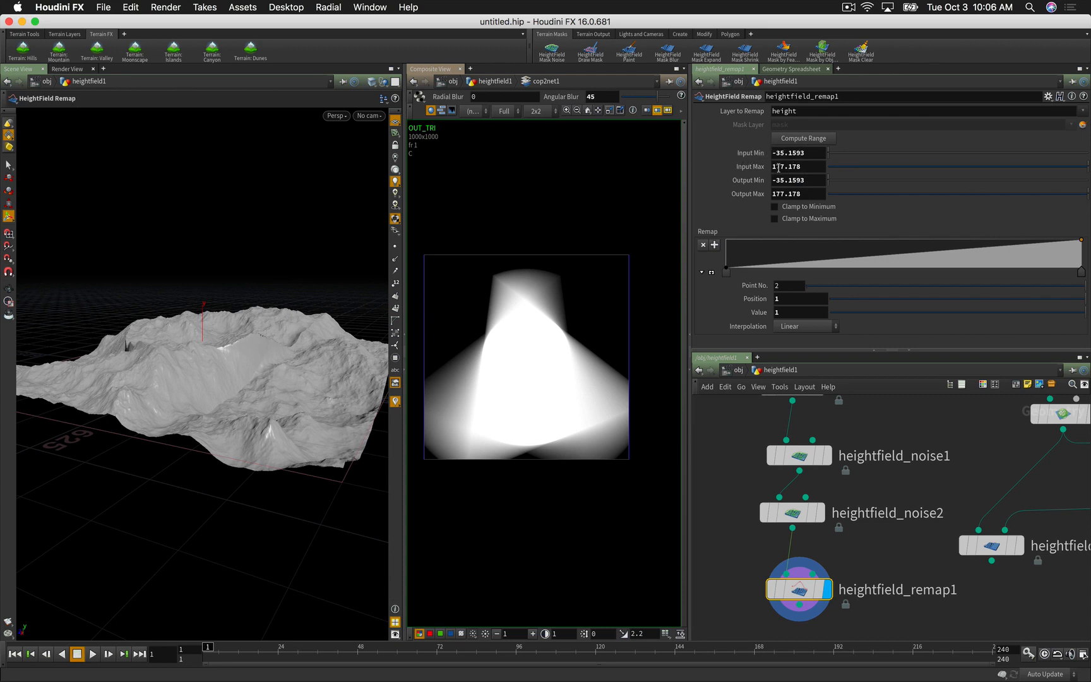
drag(772, 182, 767, 182)
text(0)
key(Return)
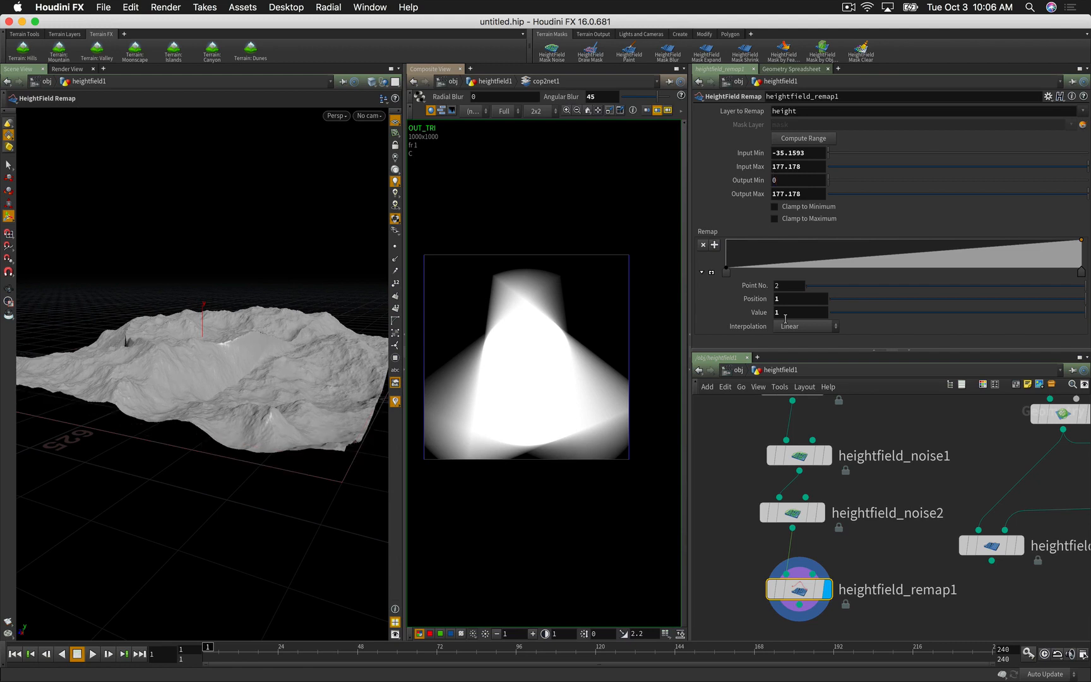
mouse_move(323, 384)
mouse_down()
mouse_move(305, 392)
mouse_move(340, 382)
mouse_up()
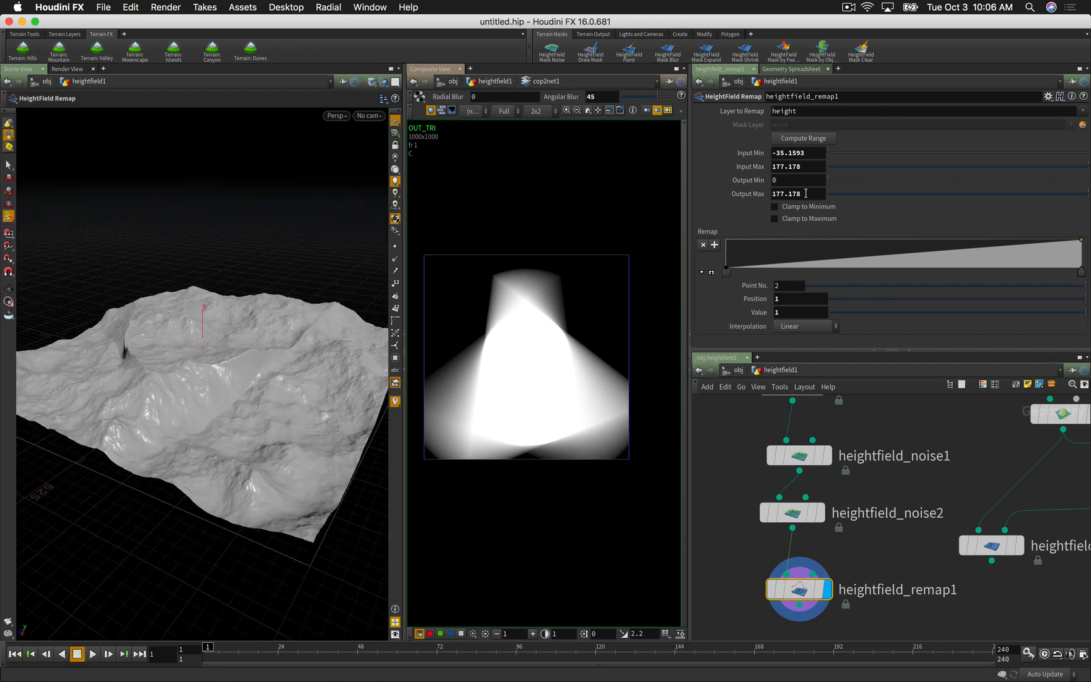
drag(805, 193, 731, 199)
text(2)
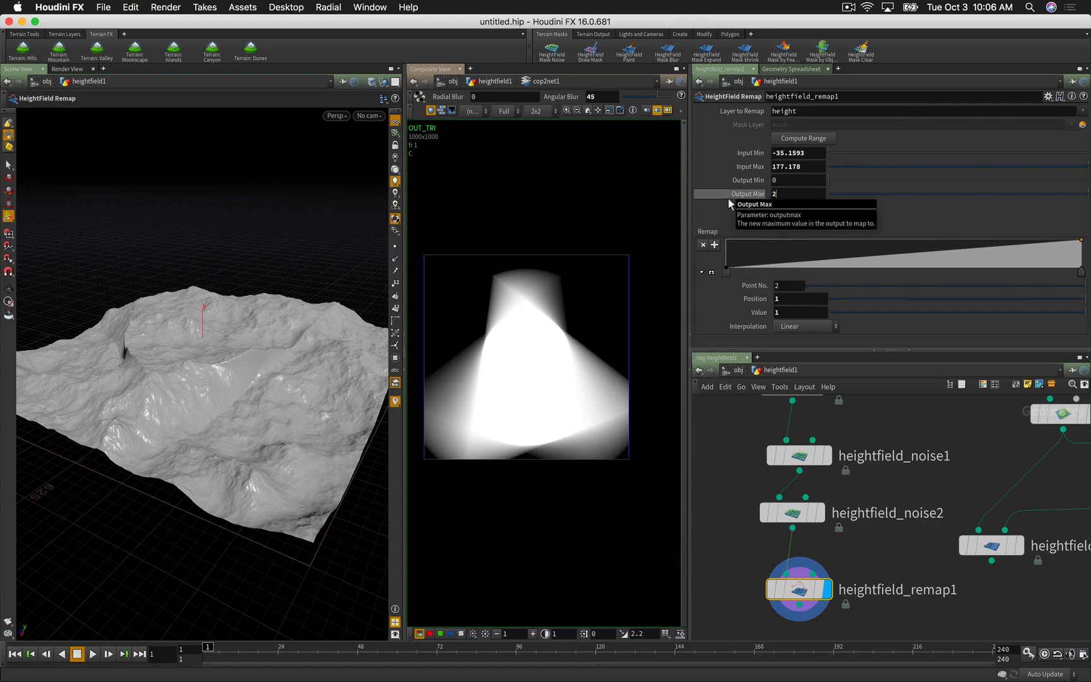
text(00)
key(Return)
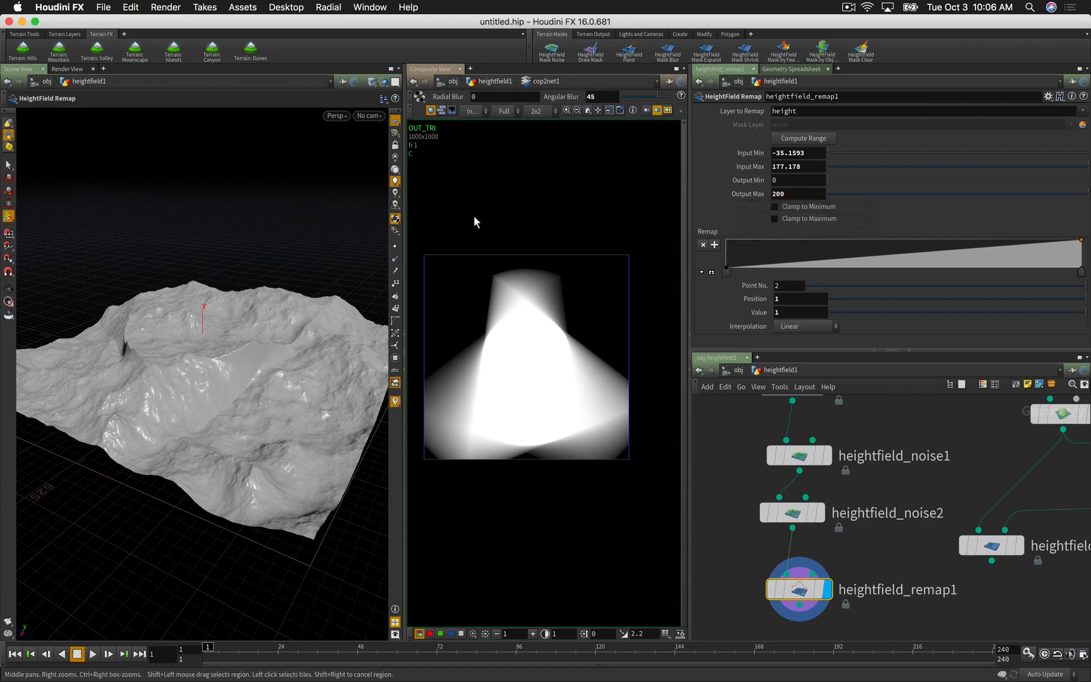
key(Escape)
drag(275, 341, 306, 346)
drag(298, 383, 251, 357)
Step: Add a height remap ramp point at about 0.22 with value 0 to flatten the lowest terrain
drag(231, 421, 281, 433)
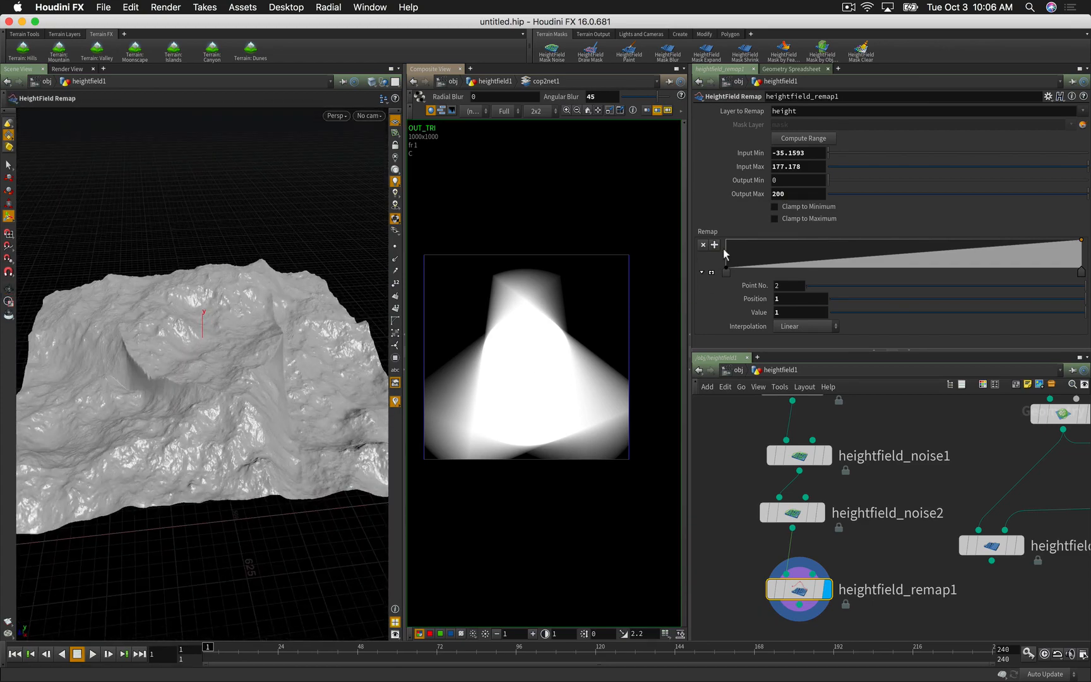
mouse_move(781, 267)
mouse_down()
mouse_move(837, 278)
mouse_move(794, 281)
mouse_up()
drag(205, 377, 148, 463)
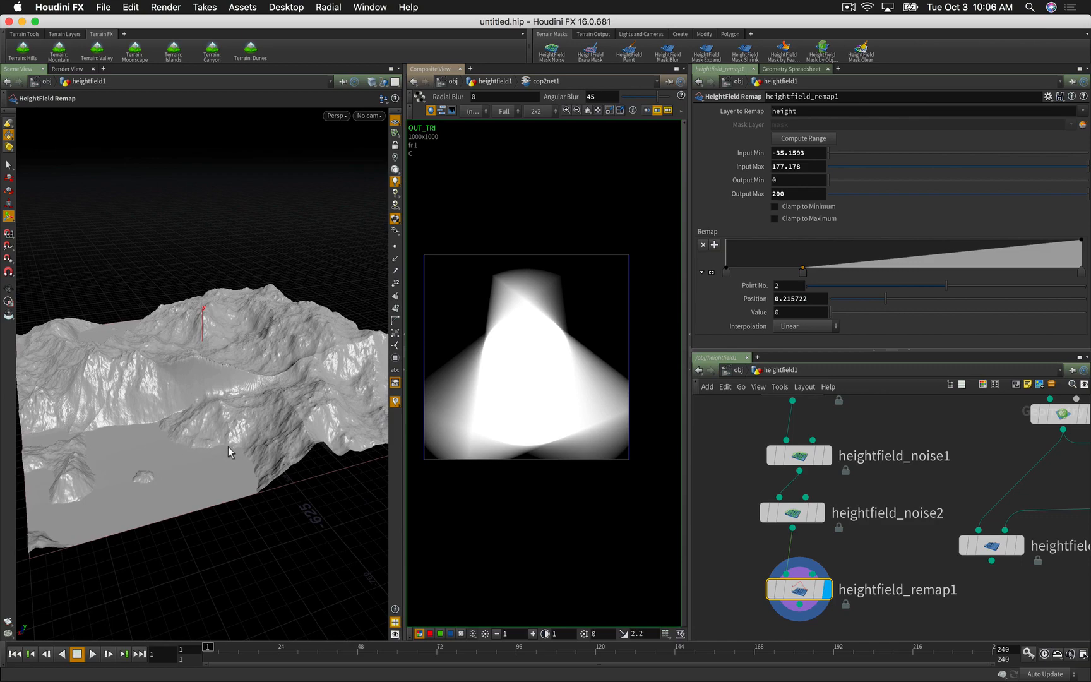
drag(227, 446, 202, 456)
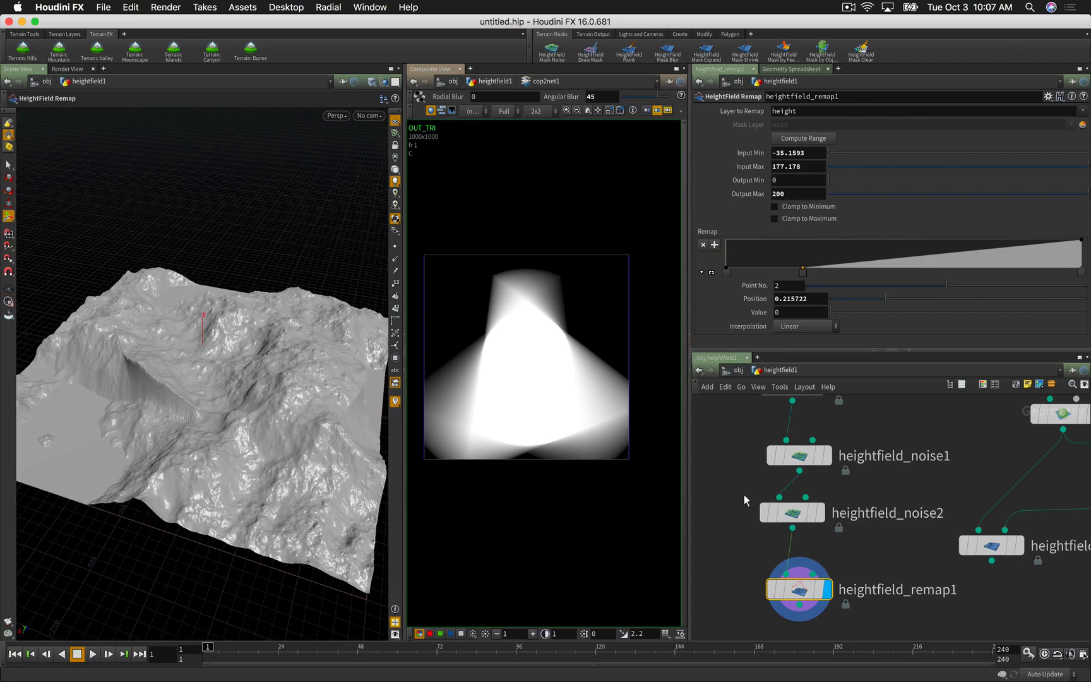
scroll(932, 584, down, 2)
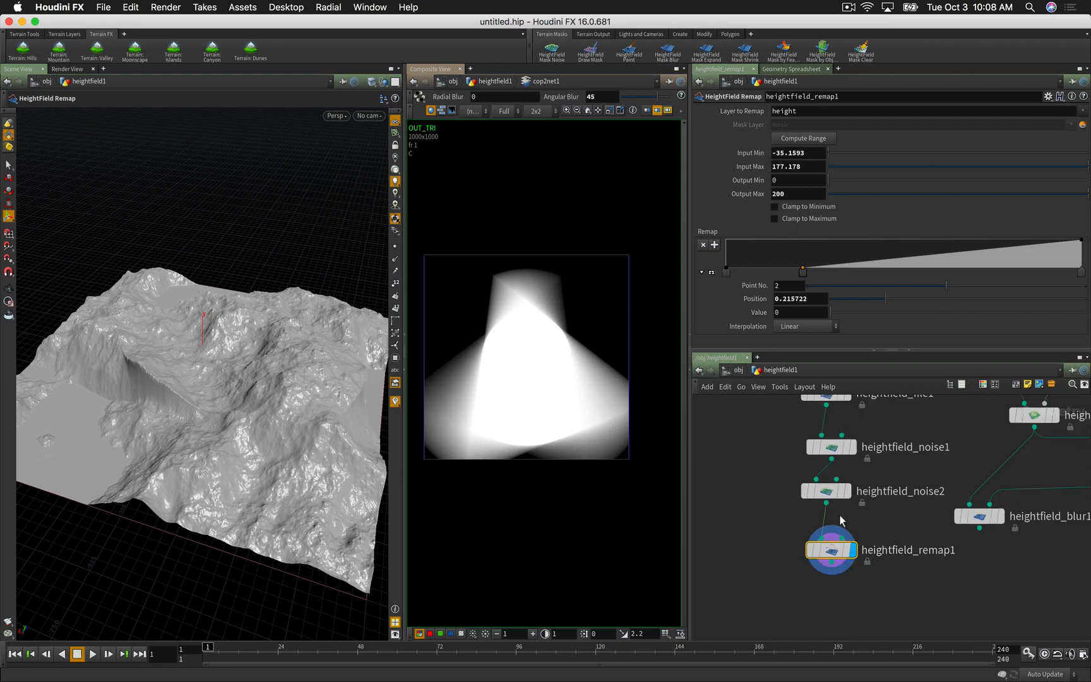
Step: Move heightfield_remap1 aside and display heightfield_blur1's circular crater mask in the viewport
mouse_move(833, 551)
drag(834, 550, 781, 548)
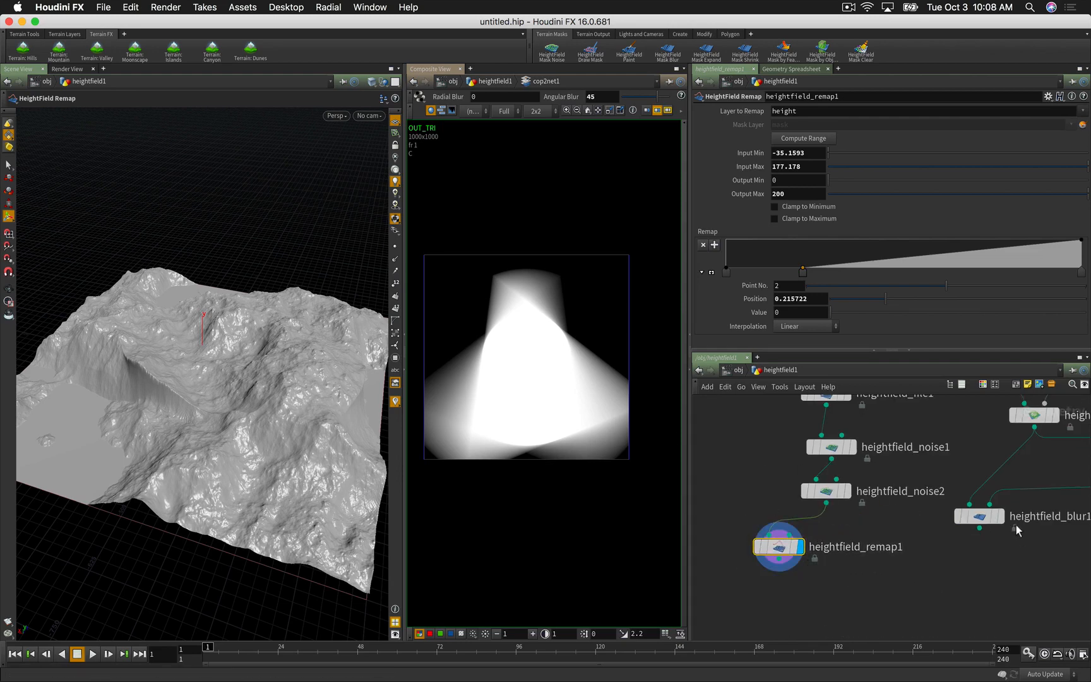
click(1000, 516)
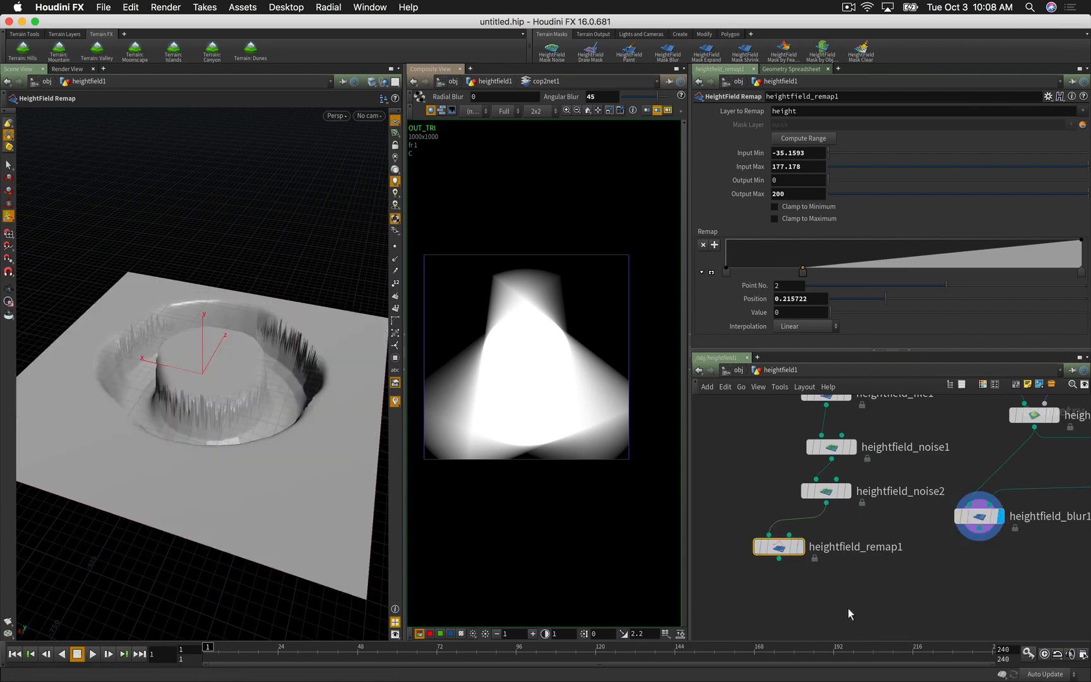
scroll(916, 600, down, 3)
middle_drag(908, 598, 838, 546)
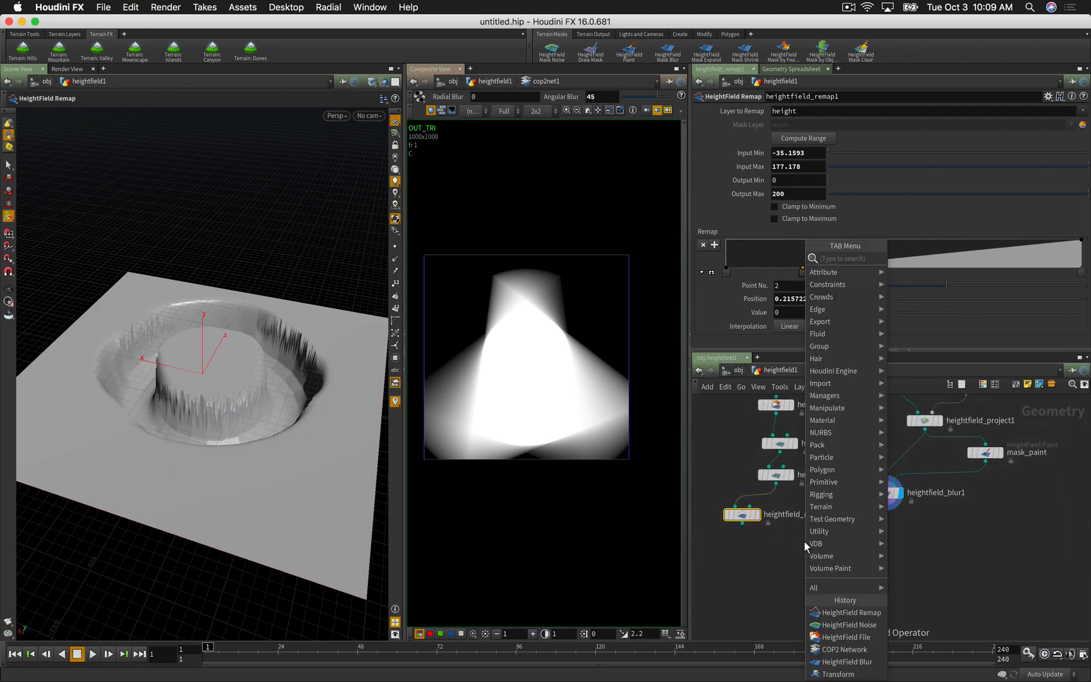
Step: Create a HeightField Layer node from the hf node search and place it in the network
key(Tab)
text(hf)
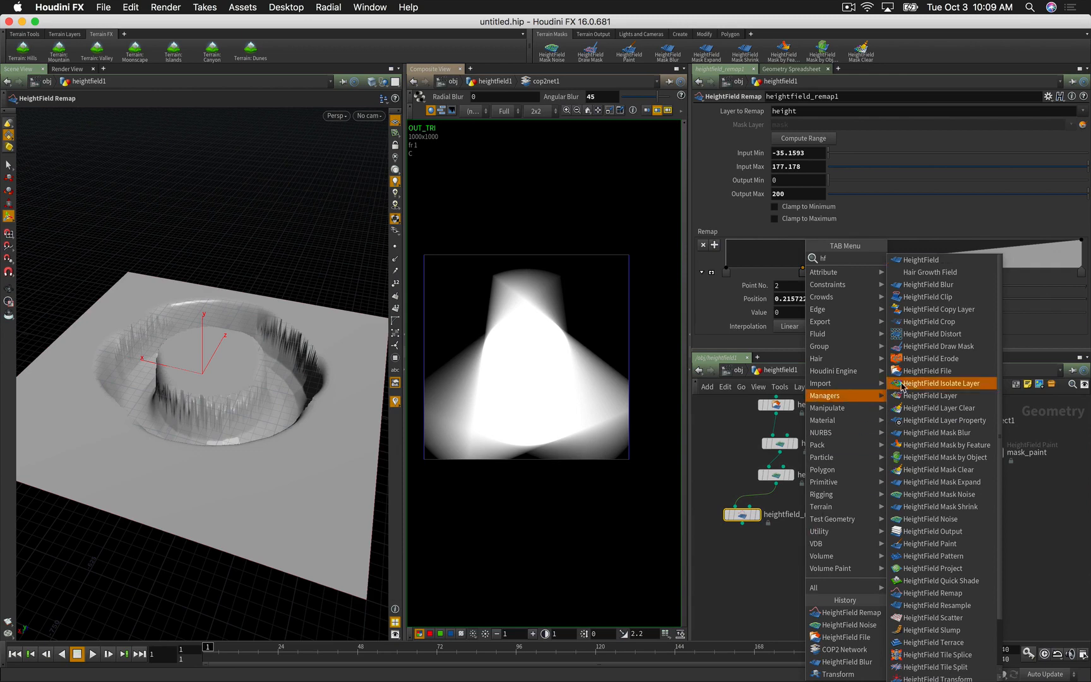
click(952, 398)
click(836, 576)
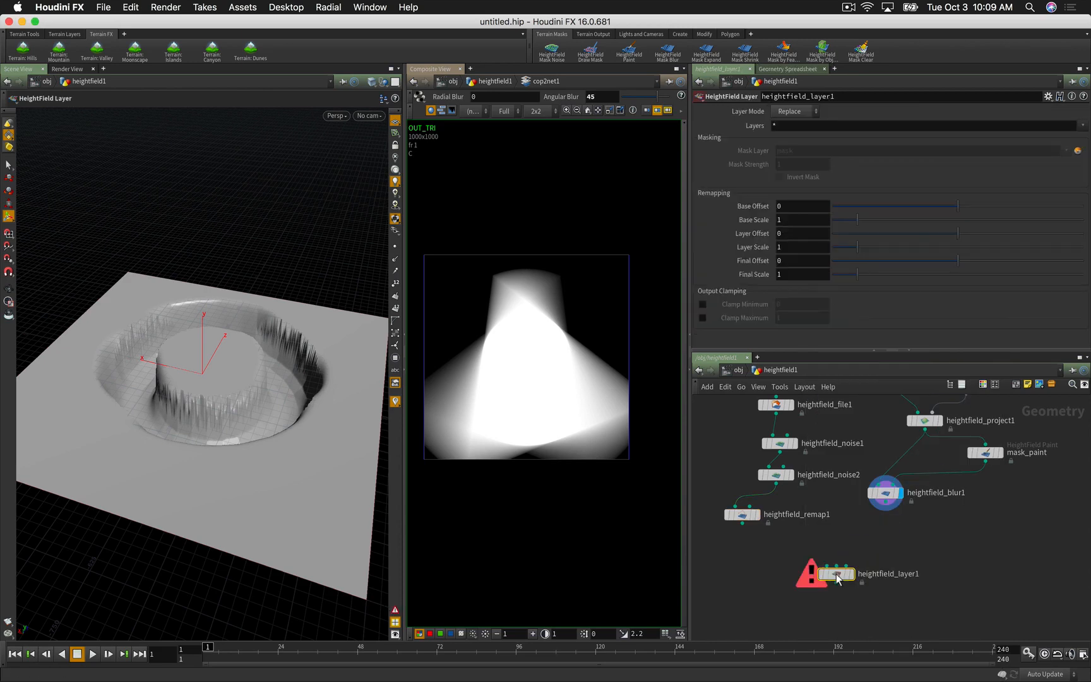
mouse_move(834, 575)
Step: Wire heightfield_remap1 into the layer's base input and heightfield_blur1 into its second input
click(742, 523)
click(829, 566)
click(885, 503)
click(835, 567)
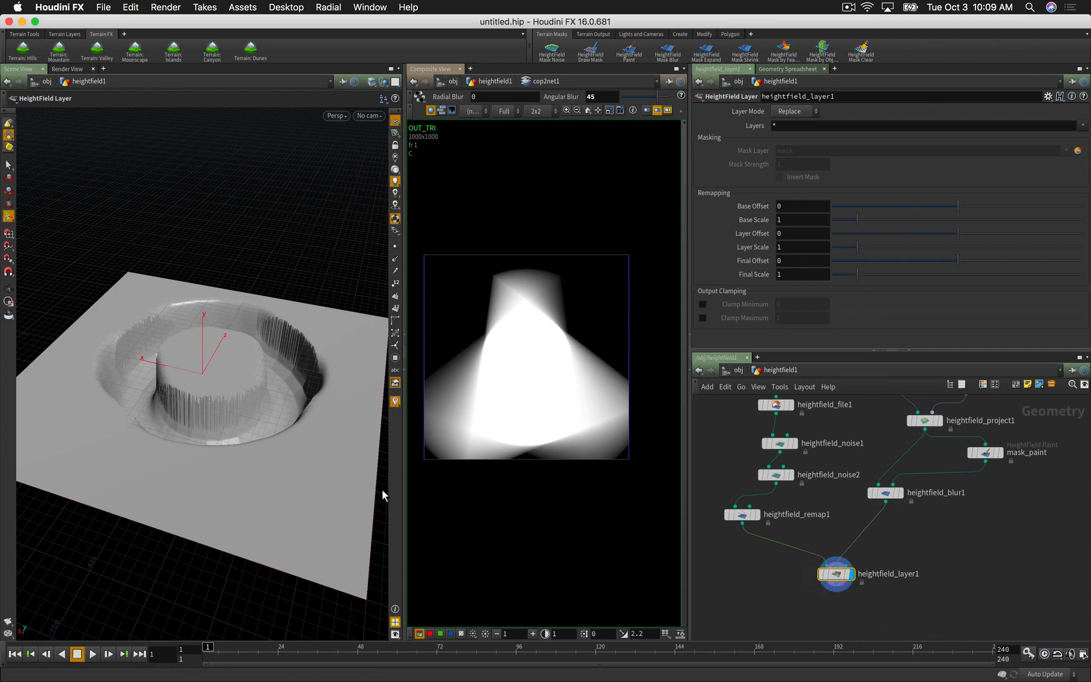
Step: Try the Add, Subtract and Difference layer modes, orbiting to inspect the added result
click(786, 113)
click(786, 136)
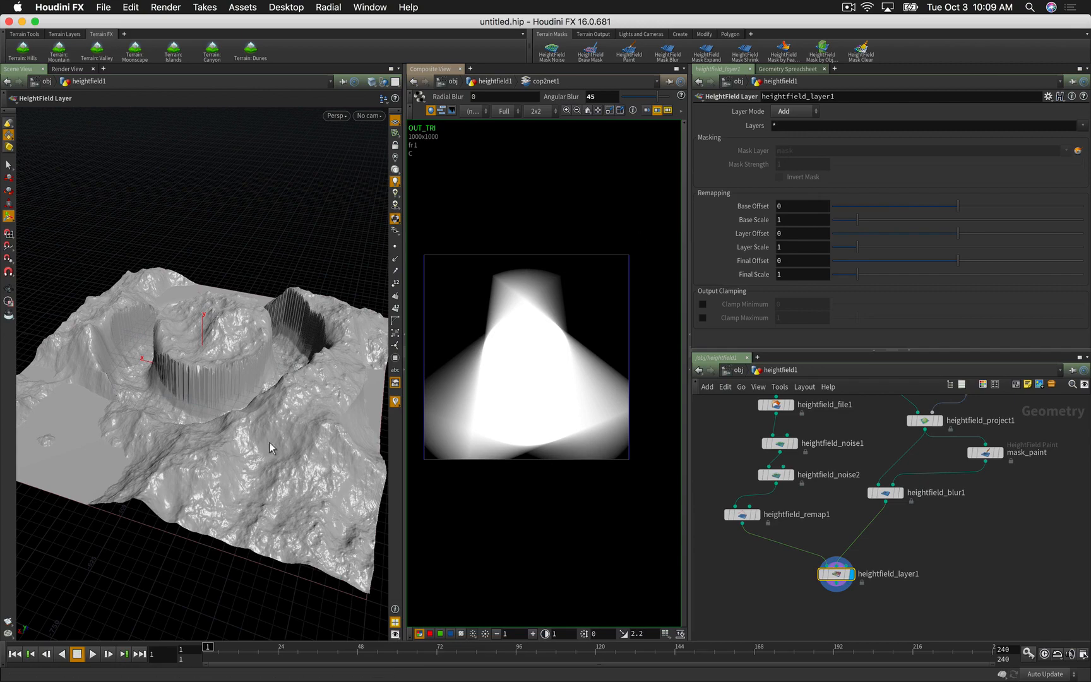
key(Escape)
mouse_move(192, 460)
mouse_down()
mouse_move(277, 437)
mouse_move(229, 477)
mouse_move(212, 470)
mouse_up()
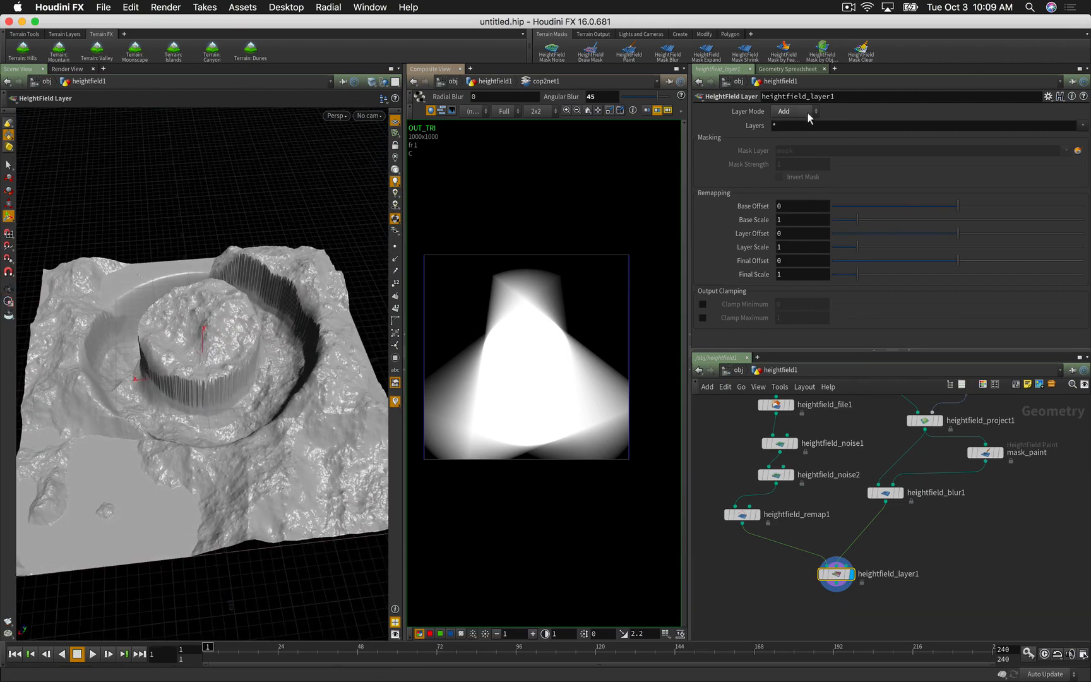
click(807, 113)
click(803, 147)
click(783, 112)
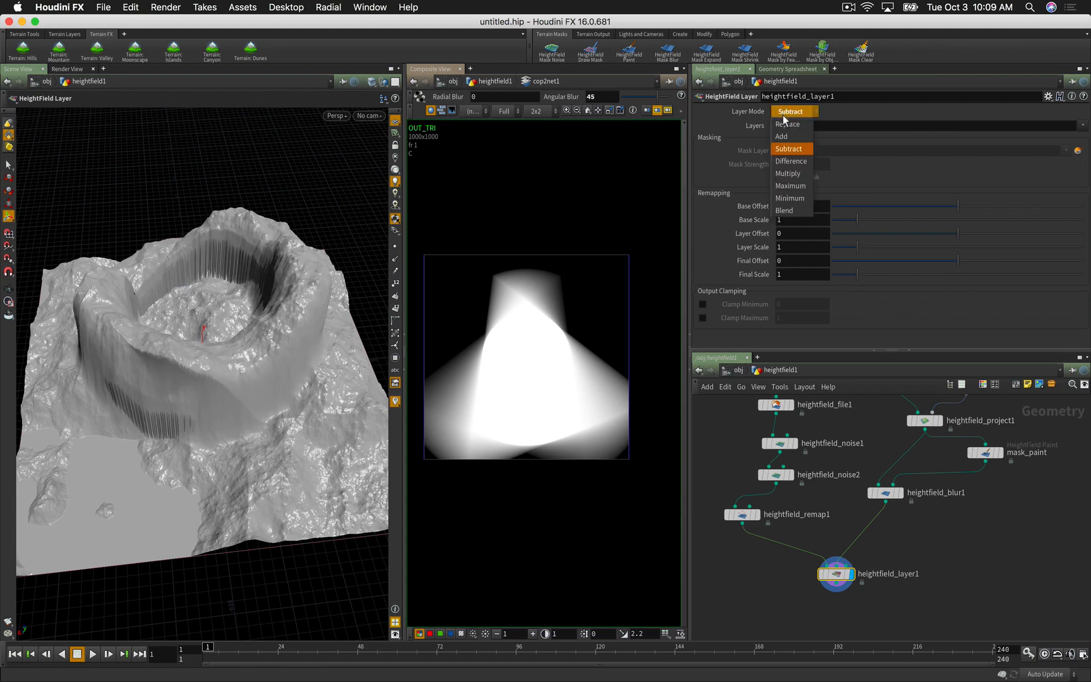
click(785, 158)
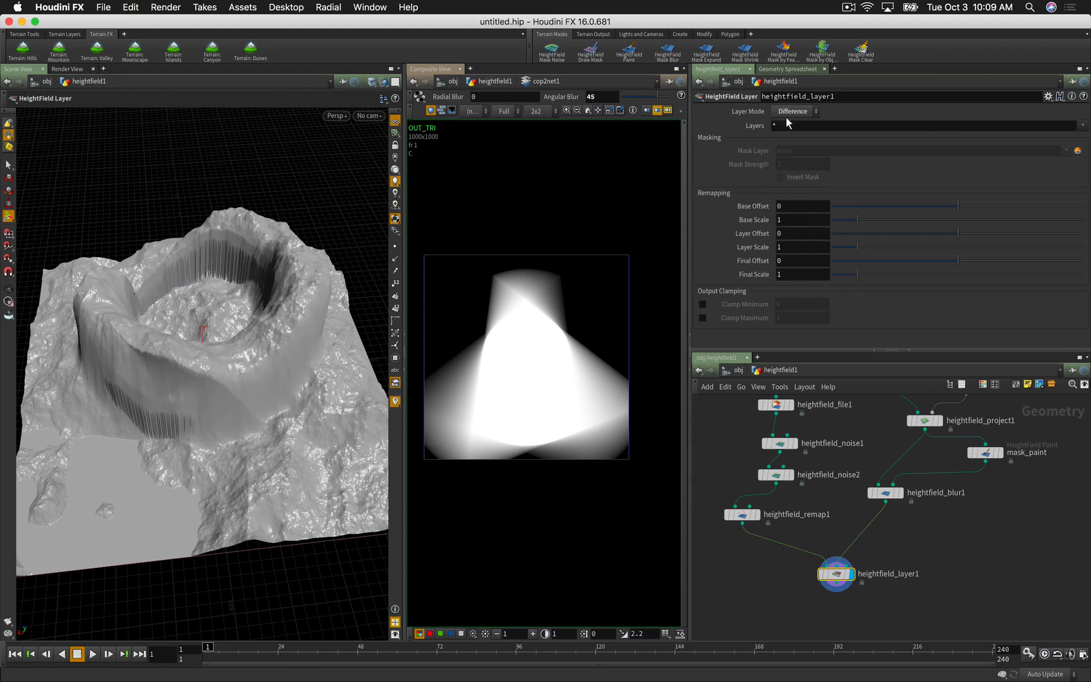
Step: Compare the Multiply, Maximum and Minimum modes, then settle on Blend at 0.5
click(788, 111)
click(788, 173)
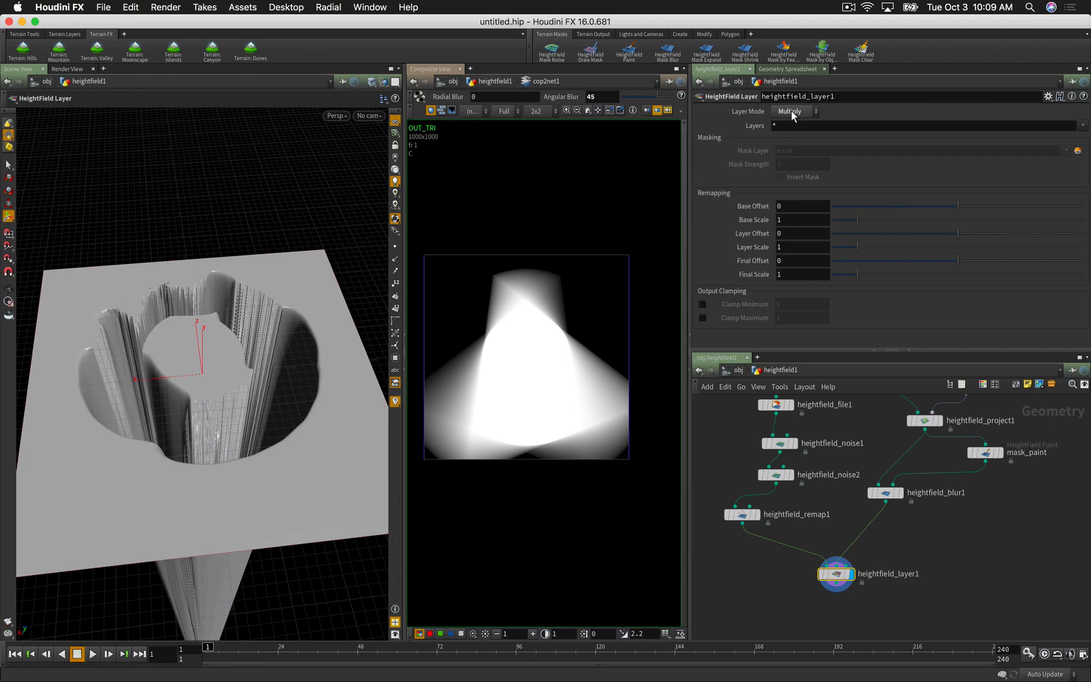
click(792, 112)
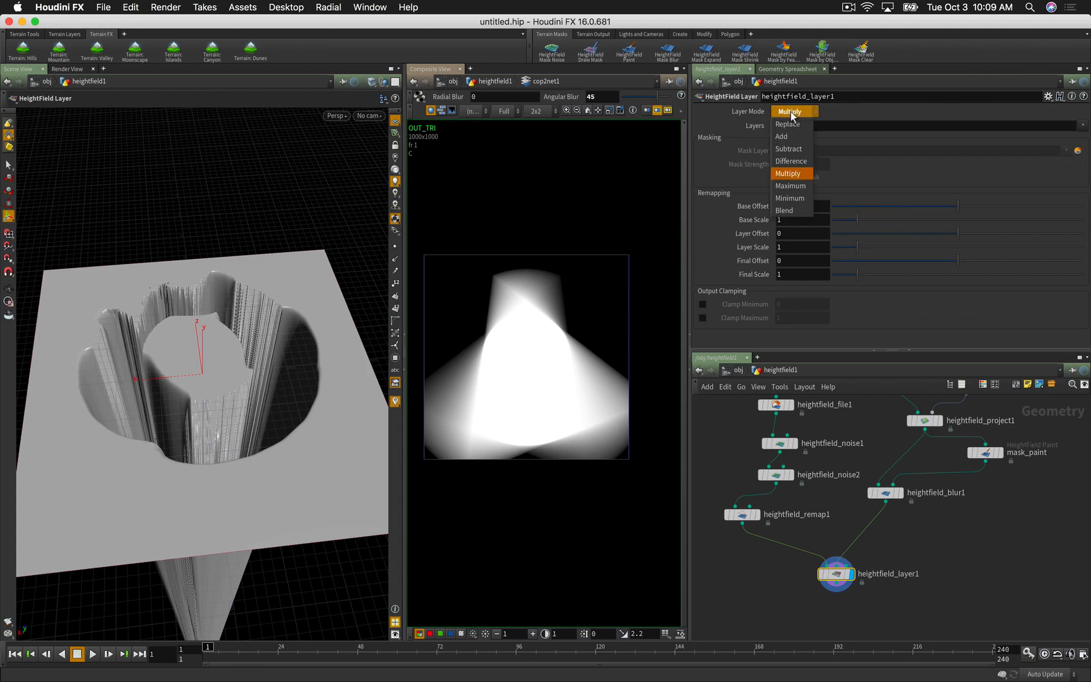
click(784, 186)
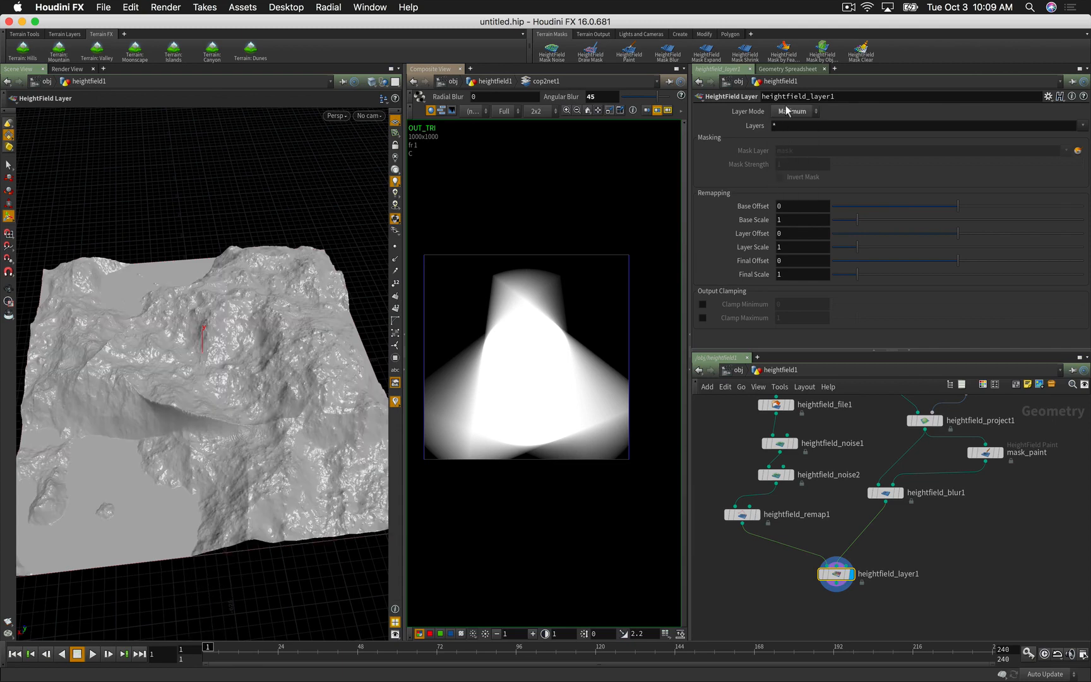
click(791, 112)
click(794, 202)
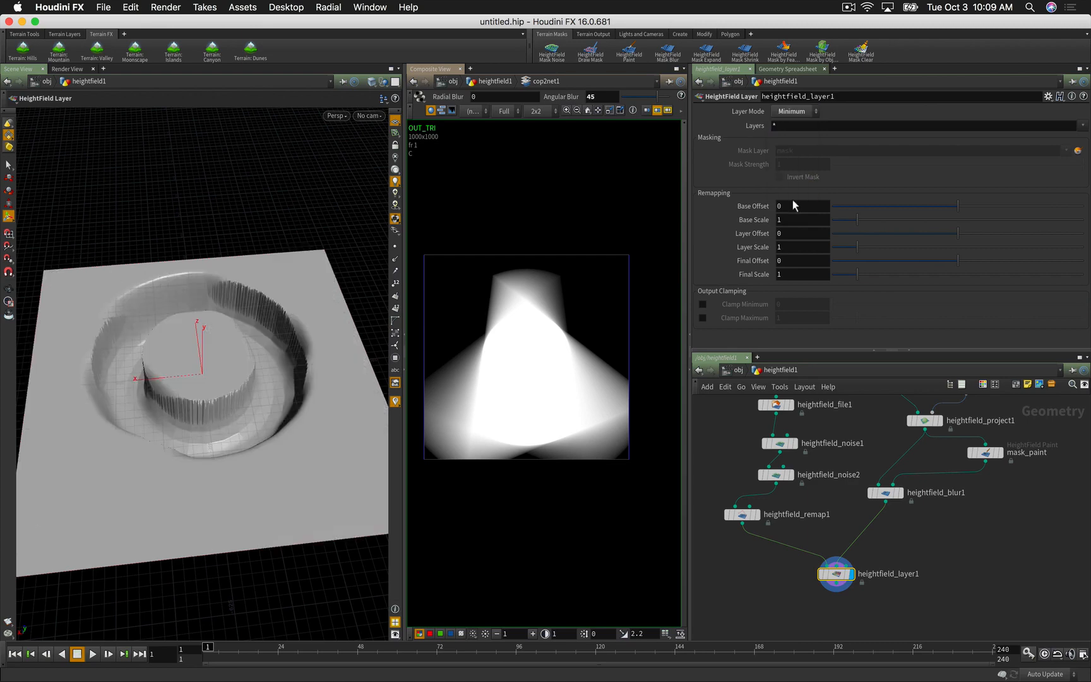
click(790, 114)
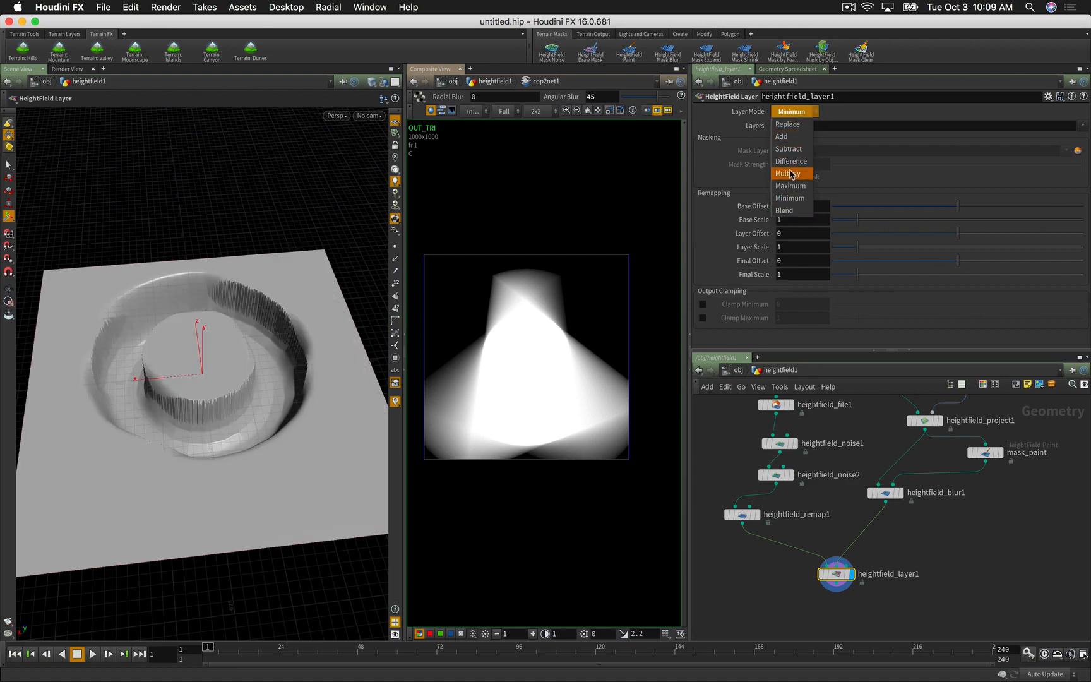
click(791, 213)
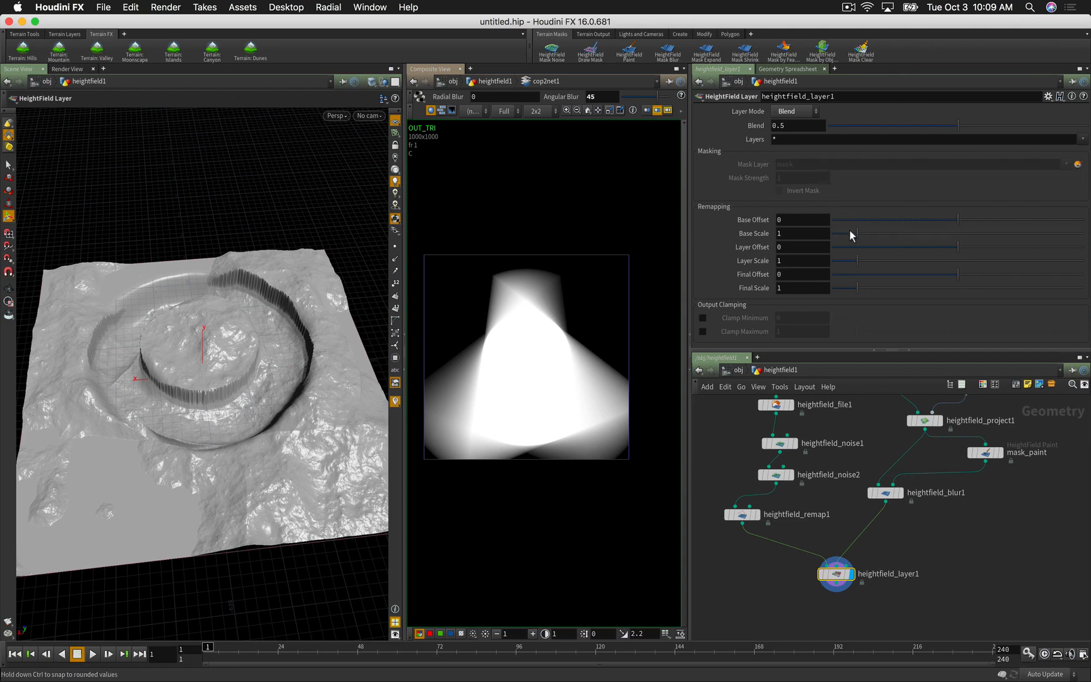
Step: Set the layer's Base Offset to -0.4 and Base Scale to 3.01, orbiting to inspect the terrain
mouse_move(960, 221)
mouse_down()
mouse_move(999, 214)
mouse_move(957, 216)
mouse_move(964, 226)
mouse_up()
drag(858, 231, 908, 231)
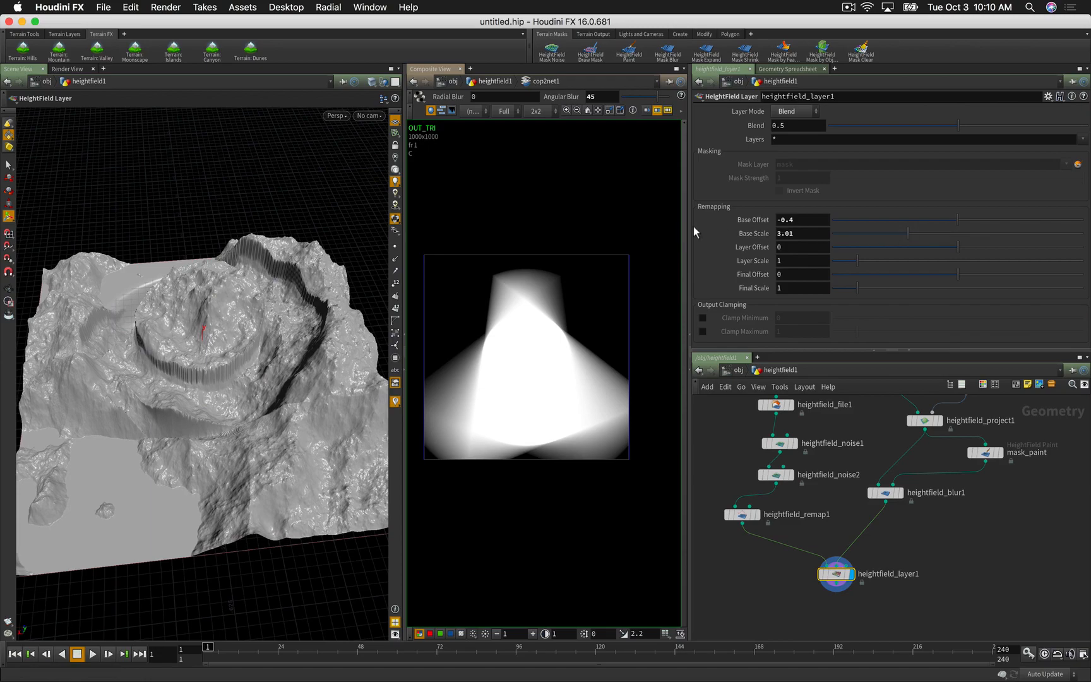
drag(243, 355, 272, 354)
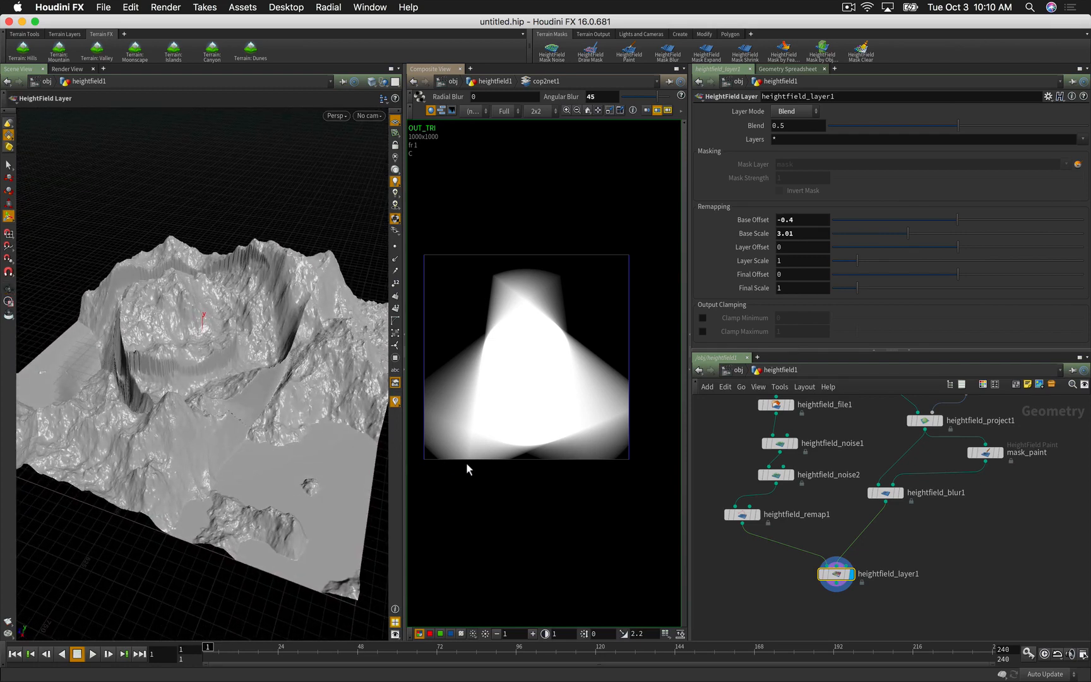
key(space)
drag(272, 452, 299, 438)
middle_drag(770, 584, 770, 532)
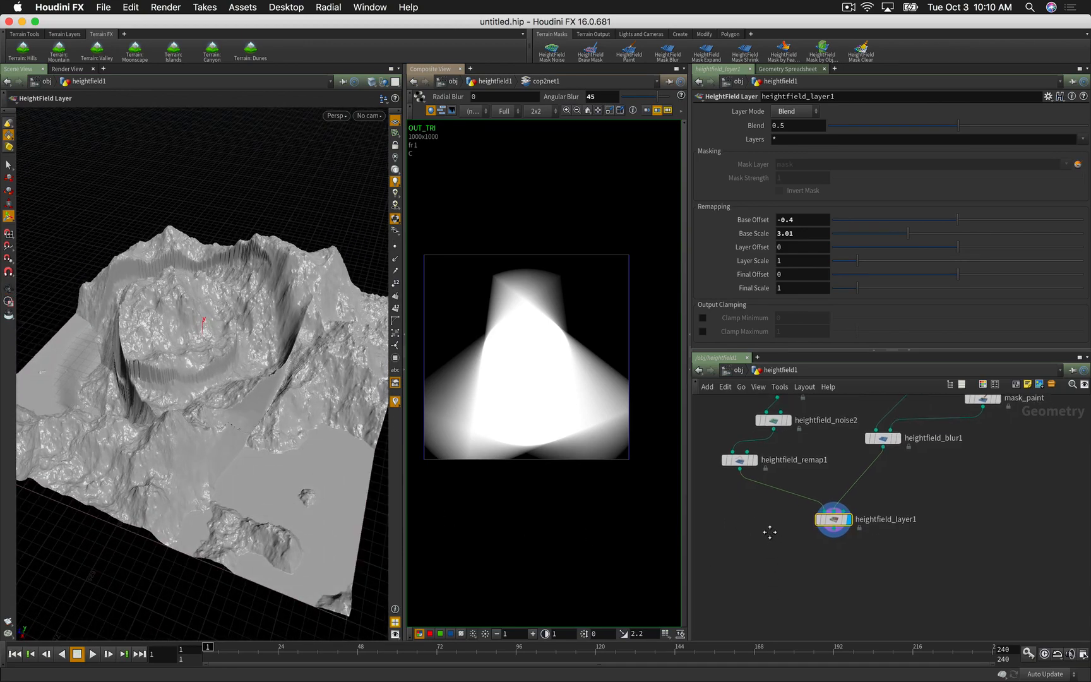
Step: Add a HeightField Terrace node below heightfield_layer1 and wire the layer into it
key(Tab)
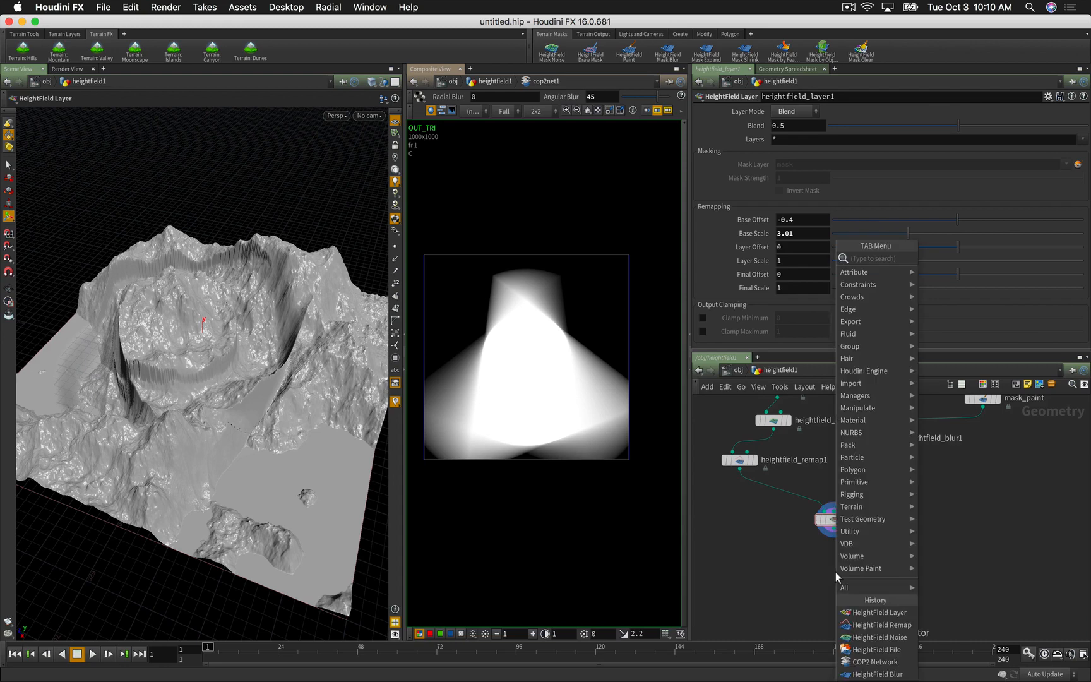
text(hf te)
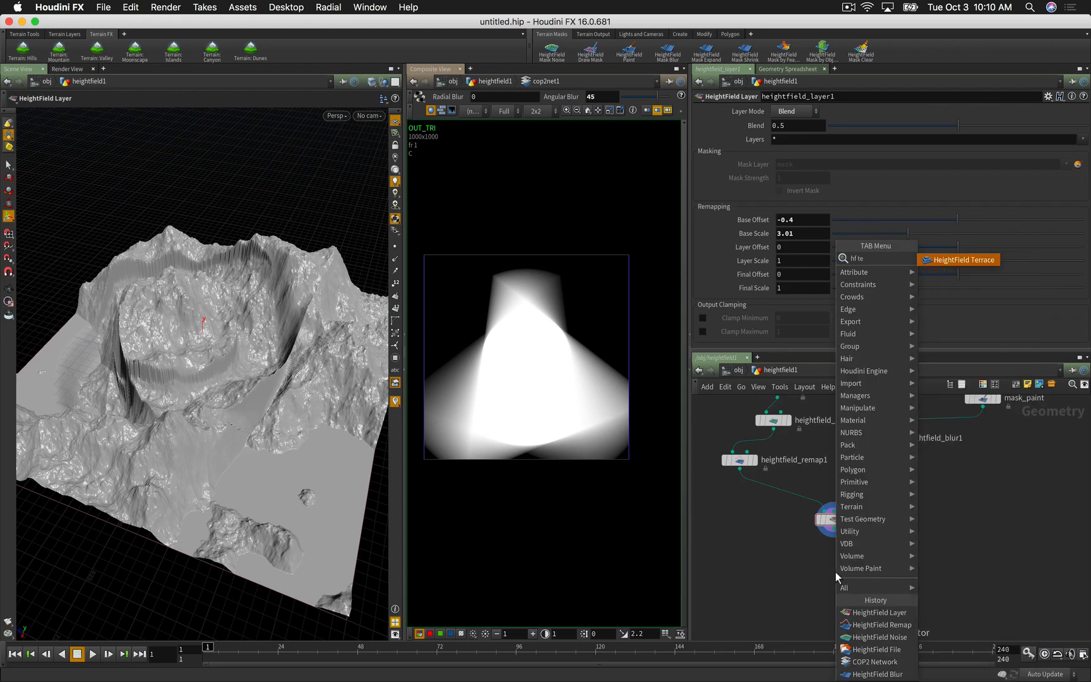
key(Return)
click(835, 572)
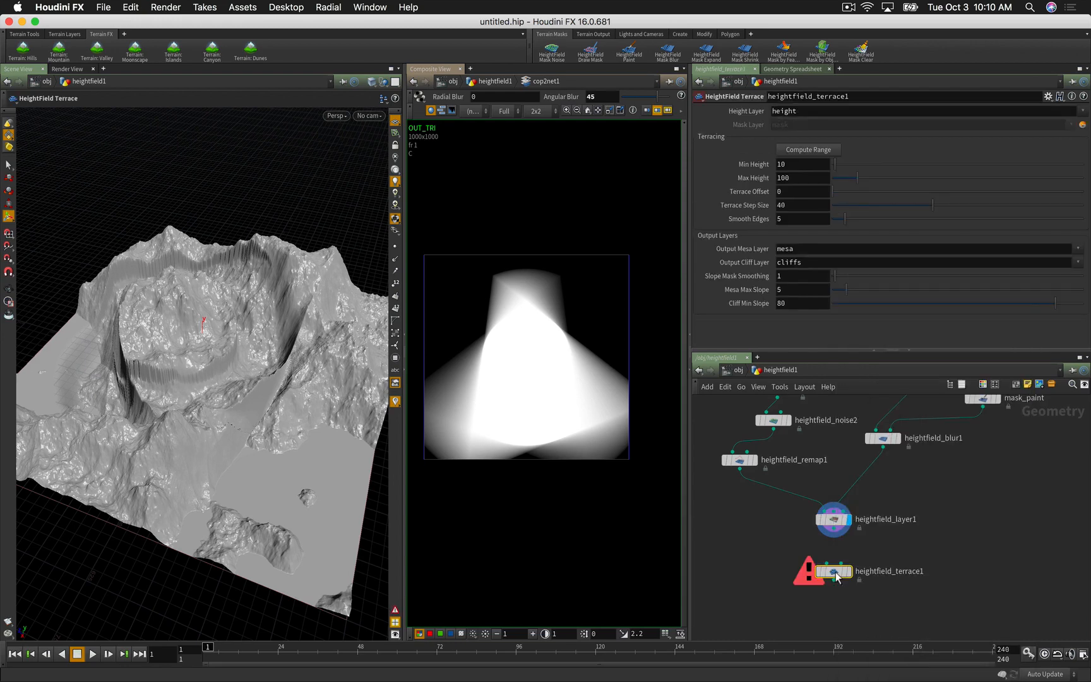
mouse_move(827, 563)
mouse_down()
mouse_move(838, 543)
mouse_move(834, 578)
mouse_up()
Step: Nudge heightfield_terrace1 slightly lower and search the node list for hf again
alt+right_drag(288, 449, 272, 432)
drag(832, 582, 832, 590)
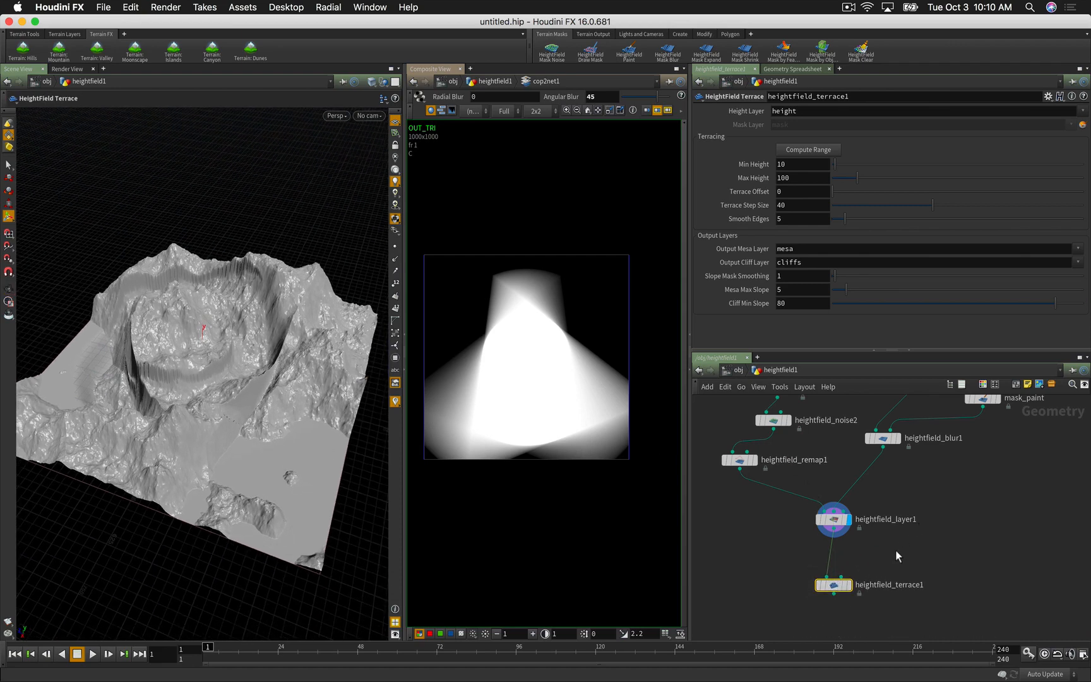
key(Tab)
text(h)
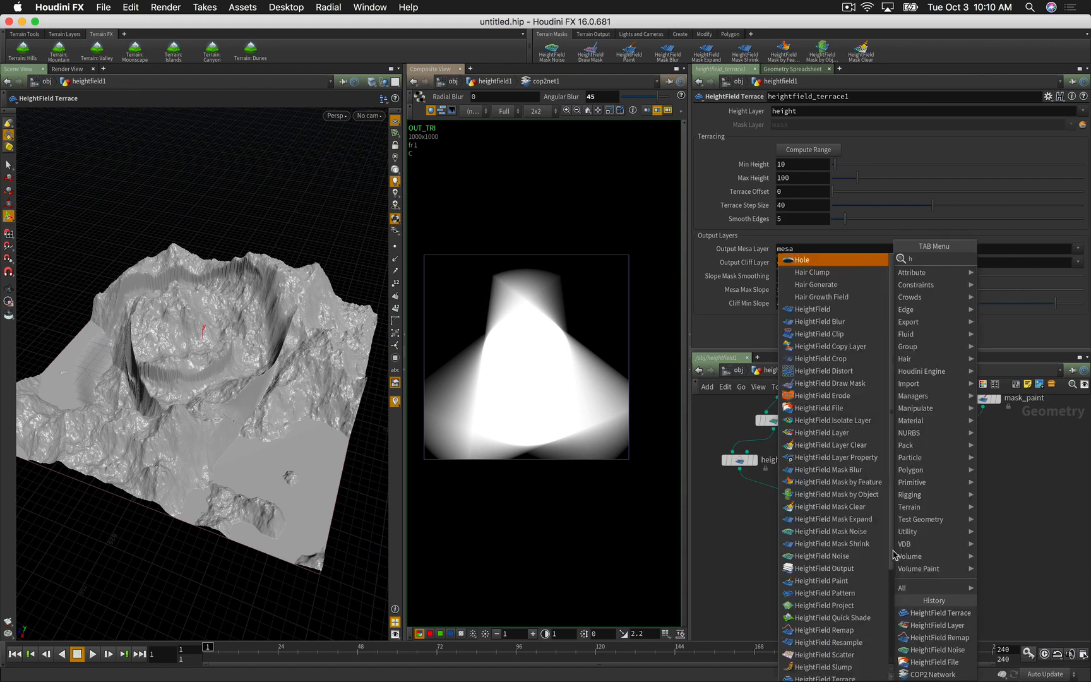
text(f)
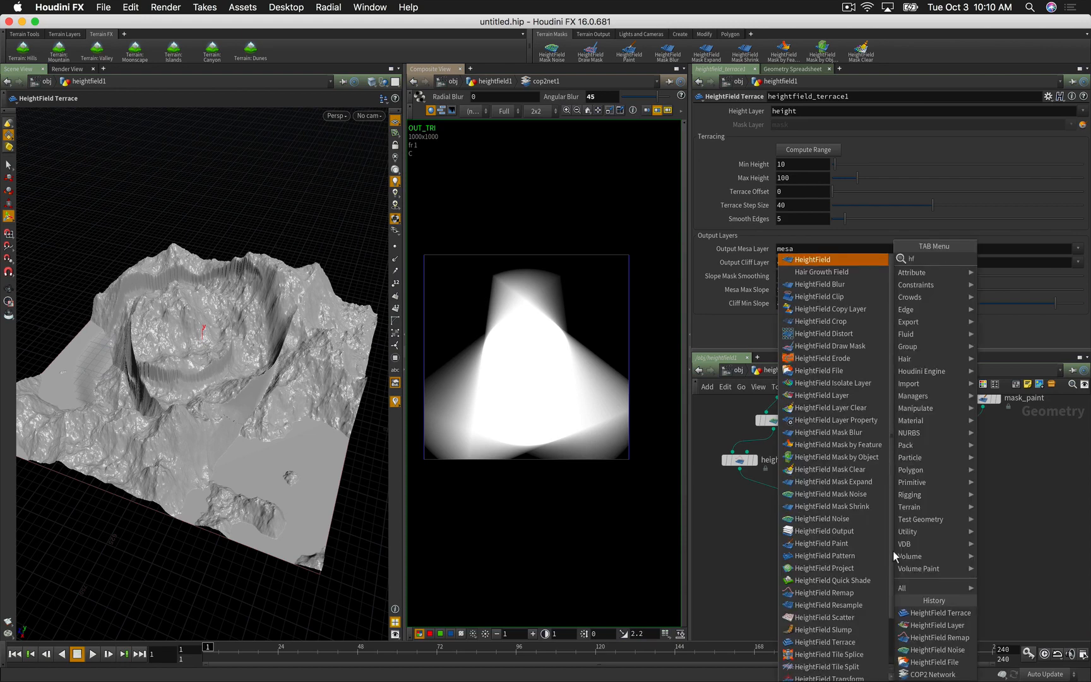
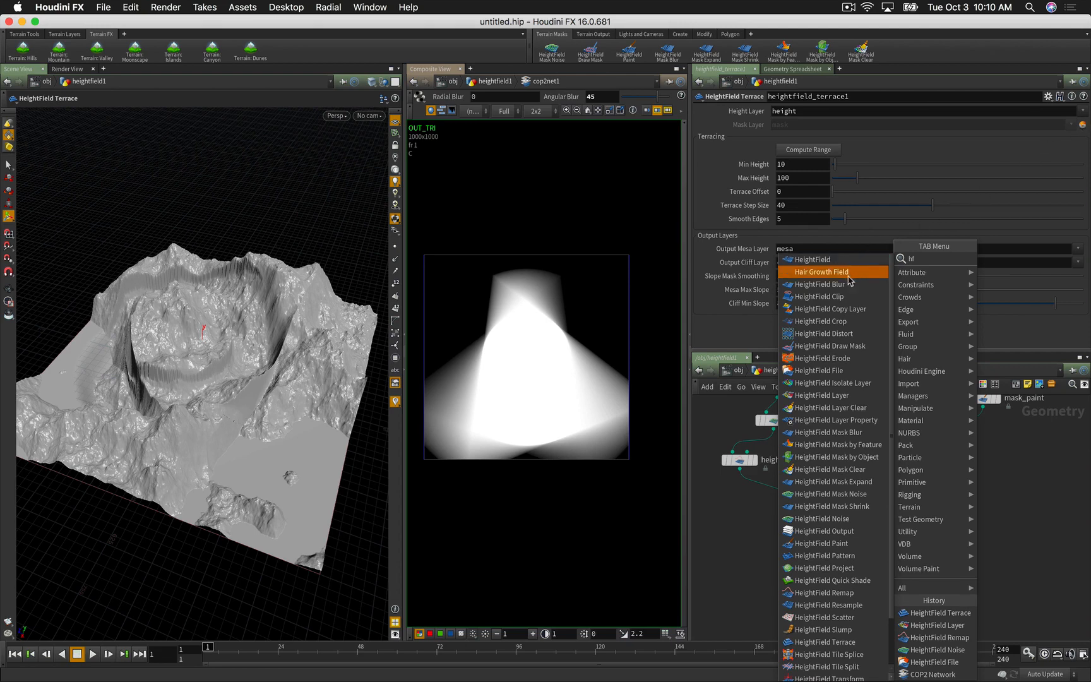
Step: Place heightfield_drawmask1 in the network next to heightfield_layer1
click(833, 357)
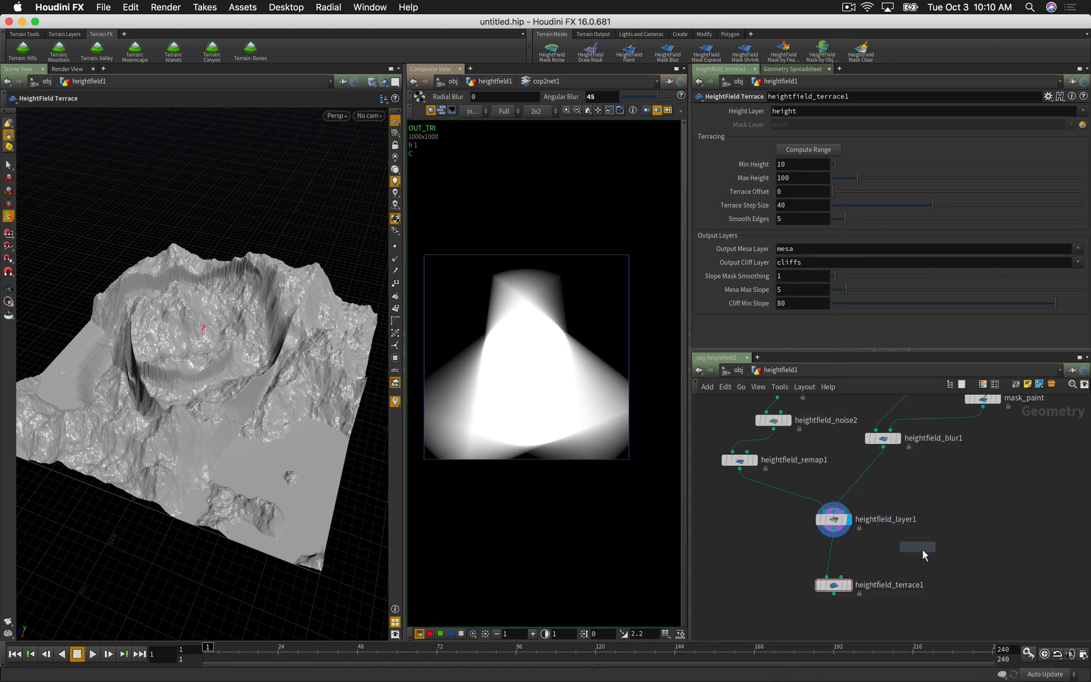
click(927, 547)
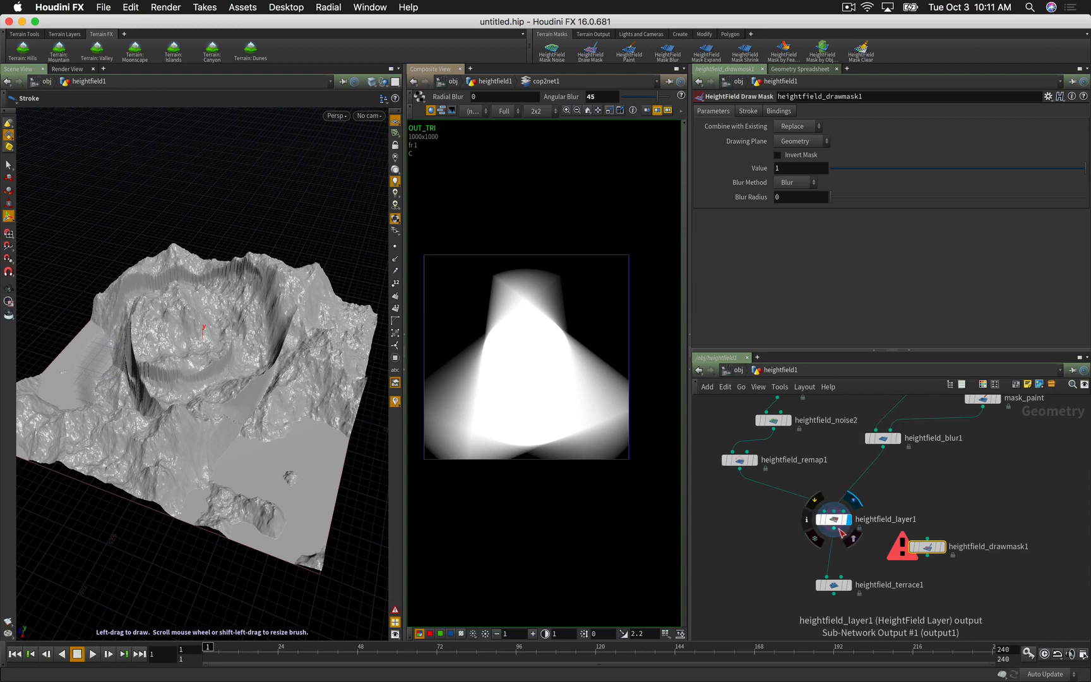
Step: Wire heightfield_layer1 through the draw mask into heightfield_terrace1's mask input and display the terrace
drag(833, 529, 936, 561)
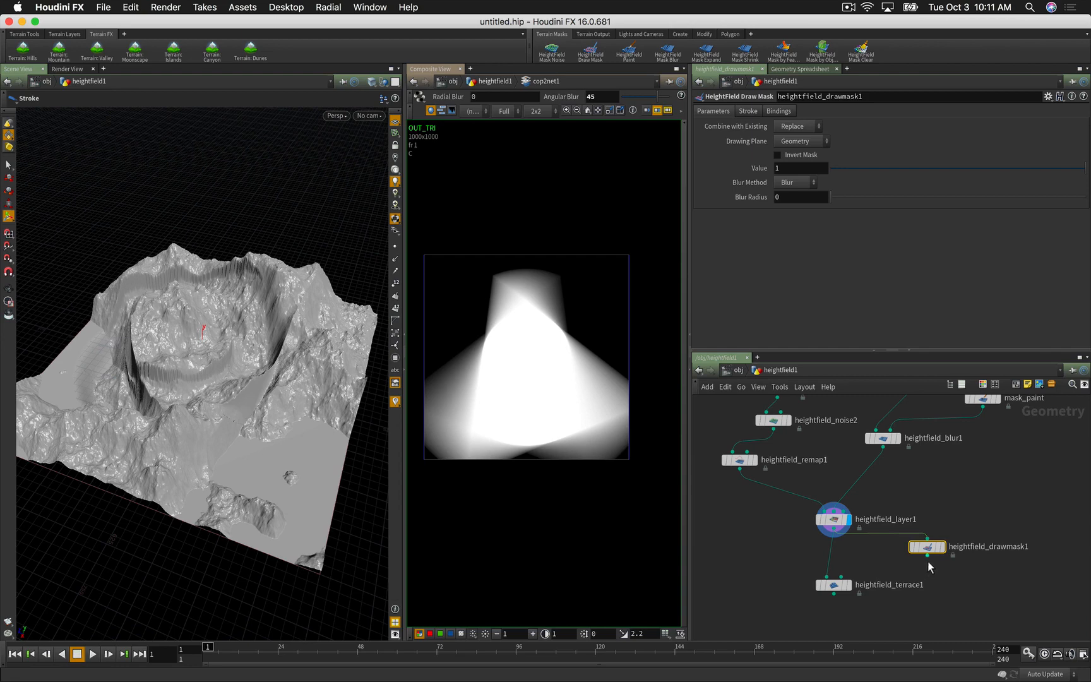
drag(927, 553, 852, 582)
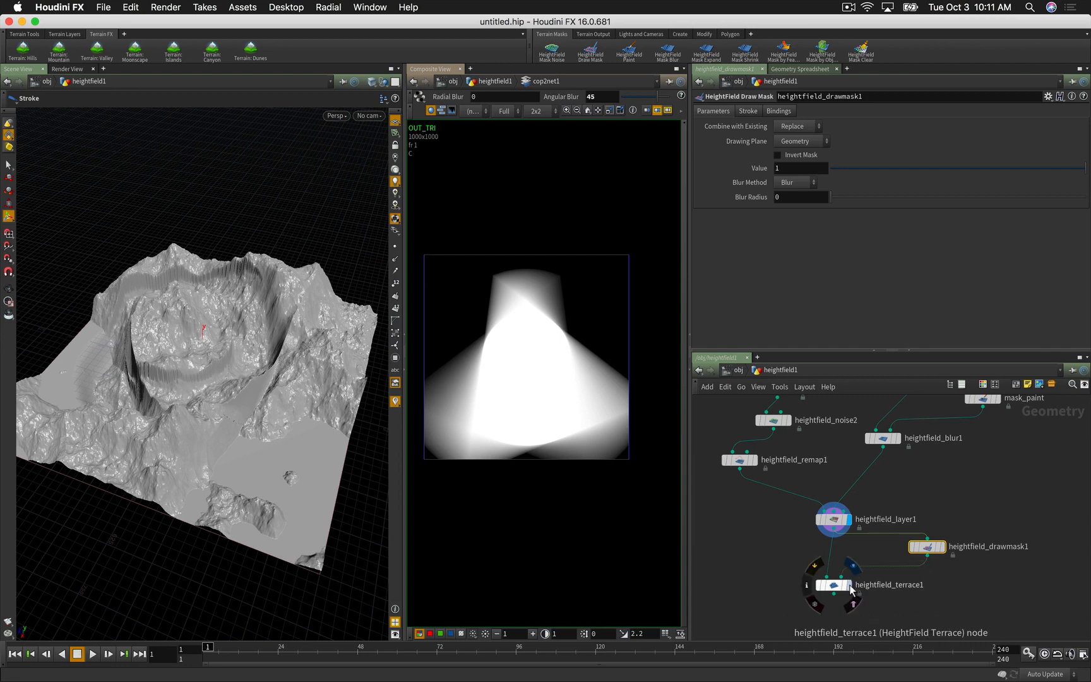
click(847, 584)
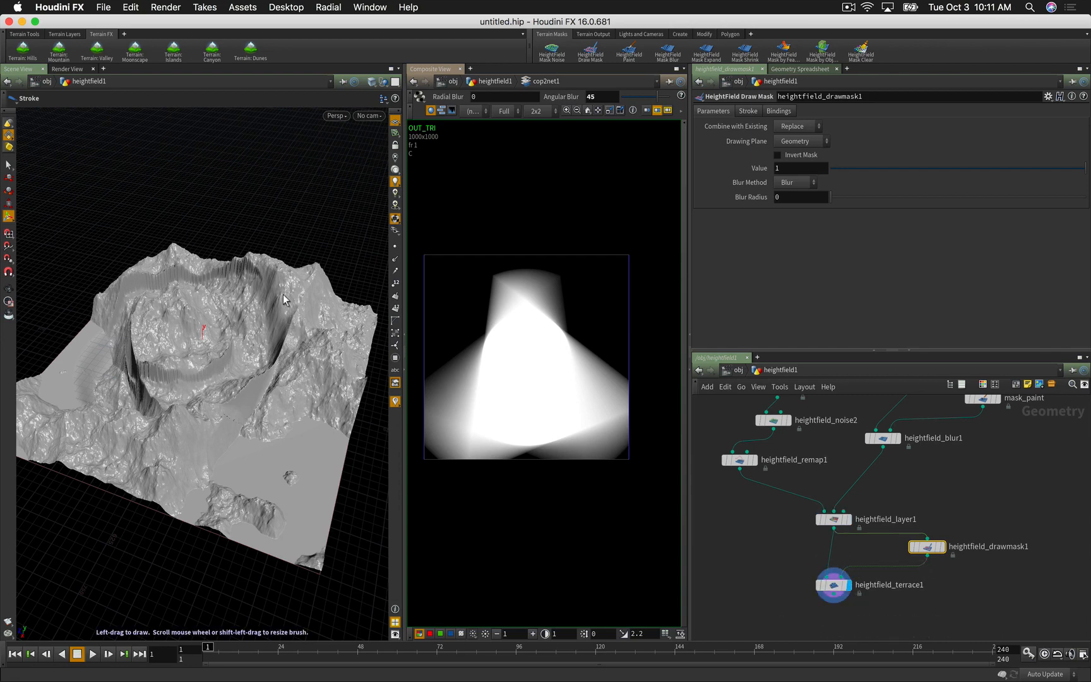
key(Escape)
mouse_move(251, 327)
mouse_down()
mouse_move(243, 372)
mouse_move(253, 370)
mouse_up()
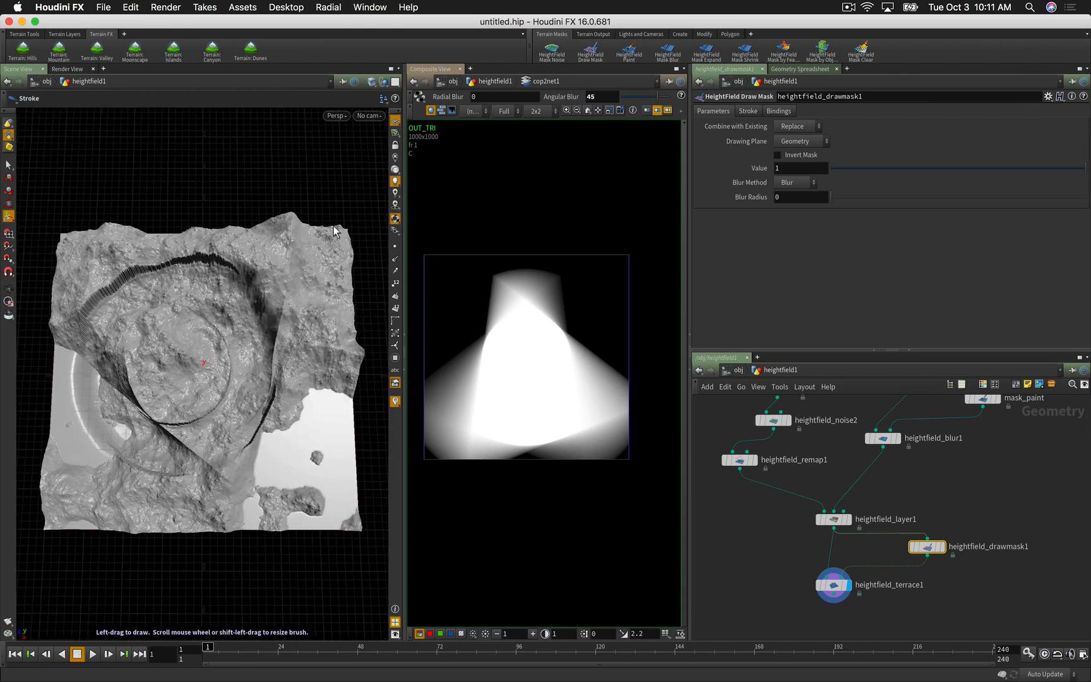
Step: Paint mask strokes along the terrain's top edge and down its right side
click(833, 585)
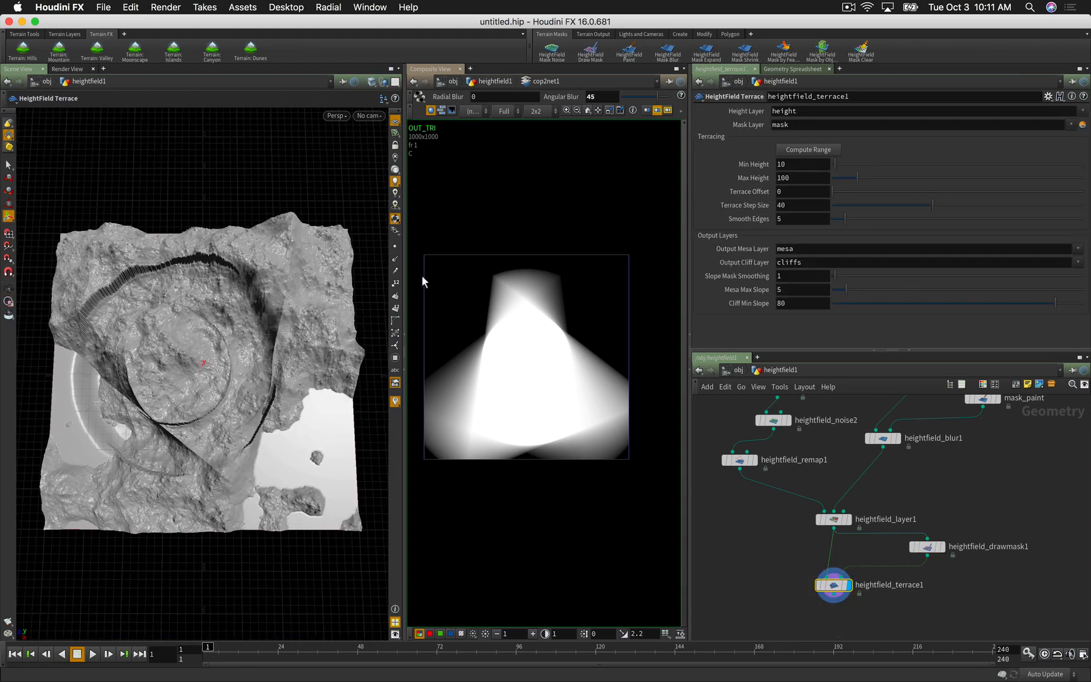
click(927, 547)
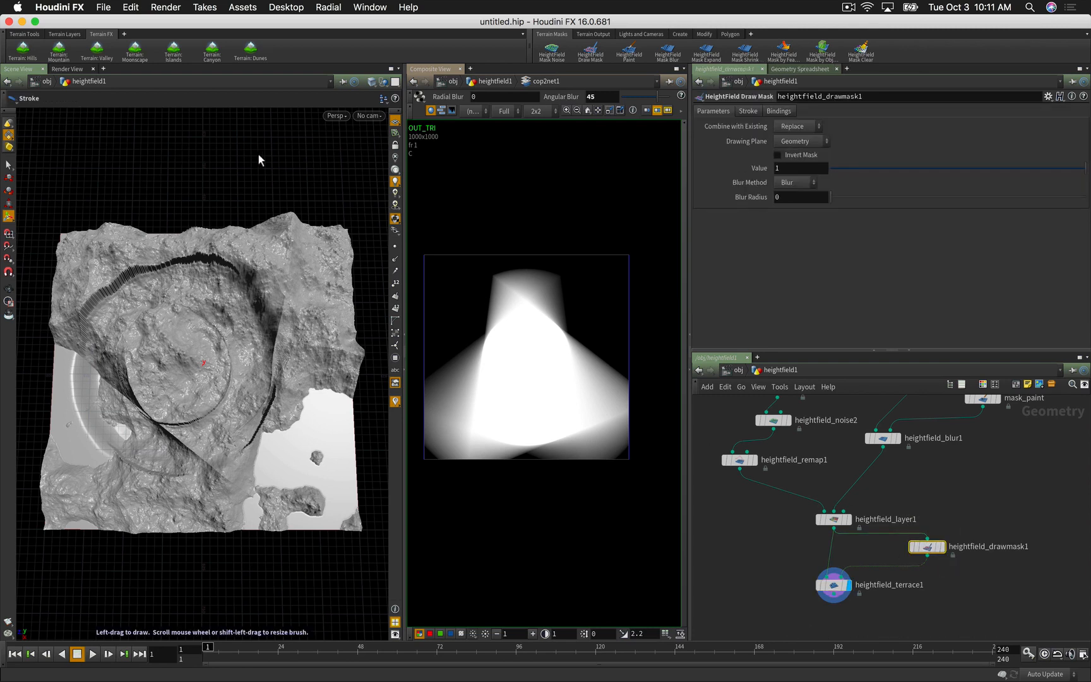
drag(306, 209, 232, 207)
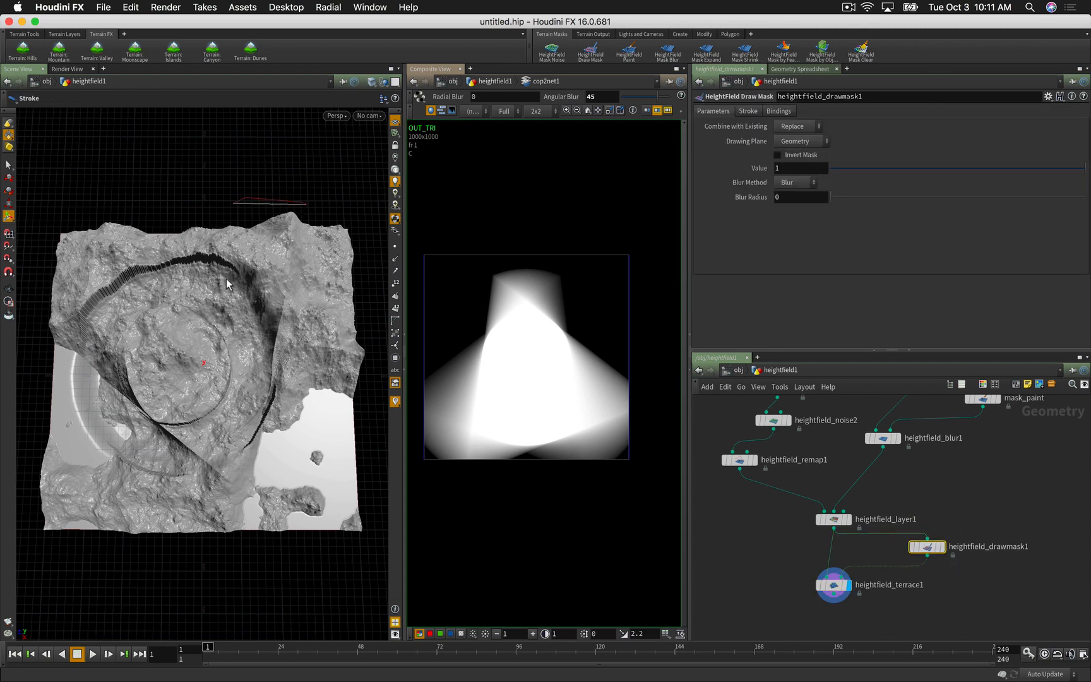
mouse_move(239, 308)
mouse_down()
mouse_move(304, 375)
mouse_move(377, 398)
mouse_move(420, 292)
mouse_move(404, 189)
mouse_up()
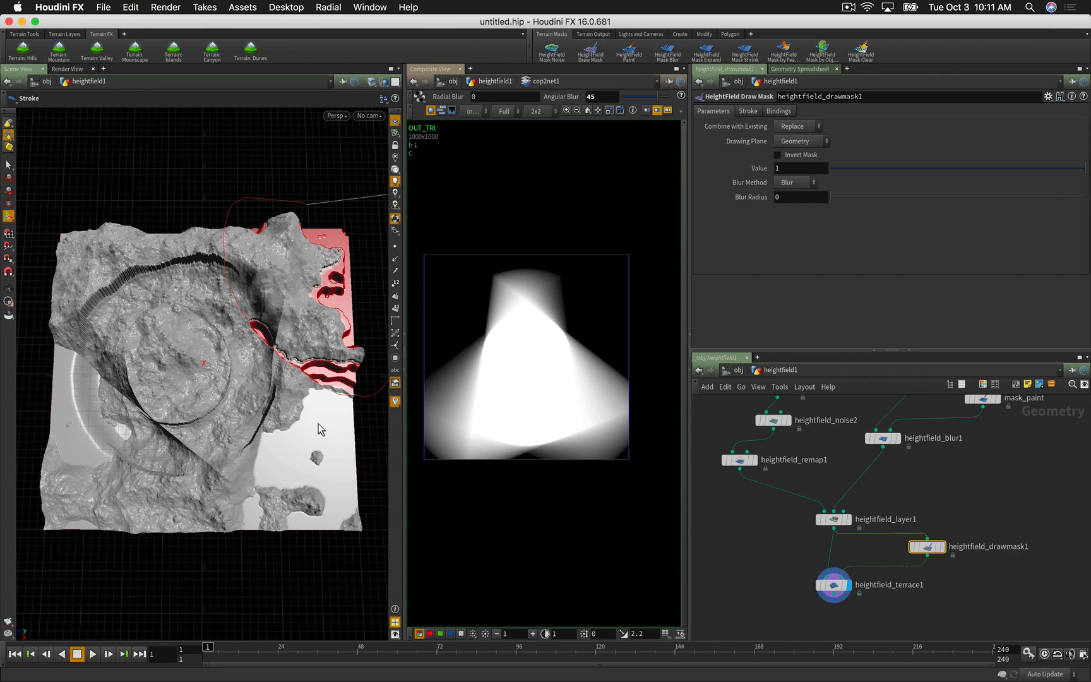
key(Escape)
mouse_move(317, 435)
mouse_down()
mouse_move(250, 380)
mouse_move(281, 382)
mouse_up()
key(Return)
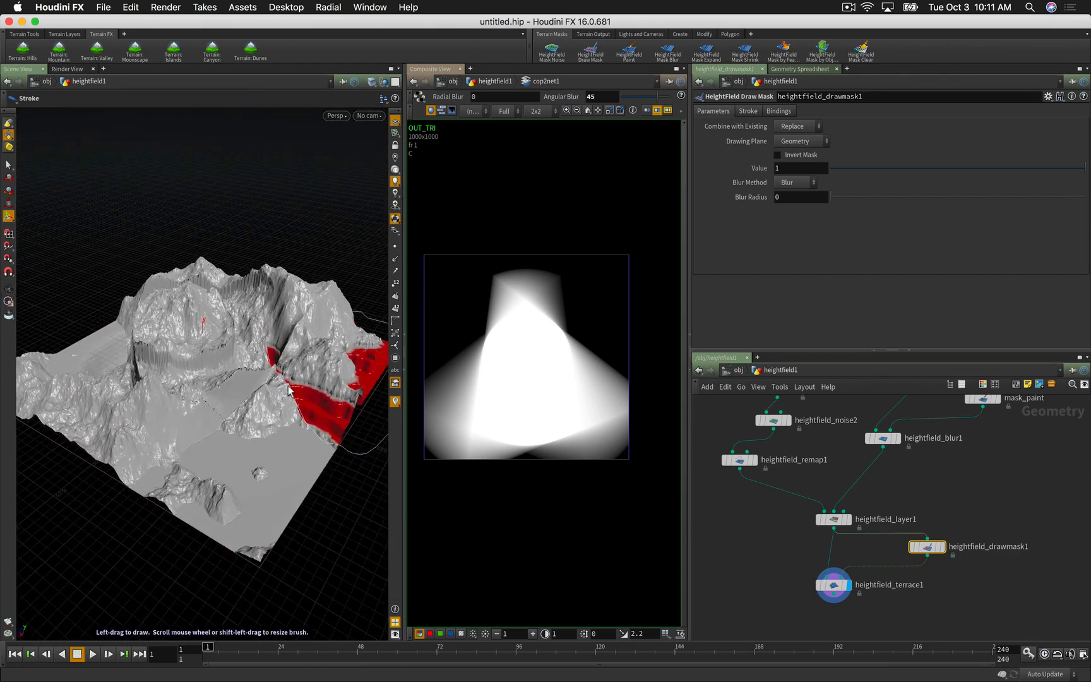
click(833, 587)
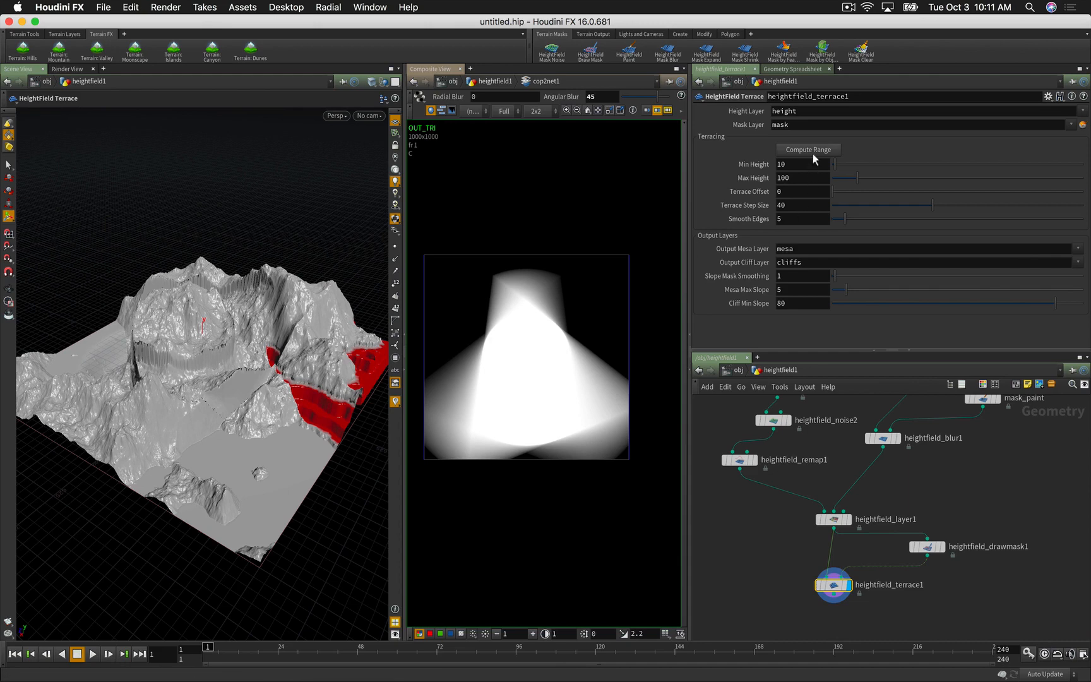
Step: Compute the terrace height range and raise Min Height to 123, with Max Height 247
click(812, 150)
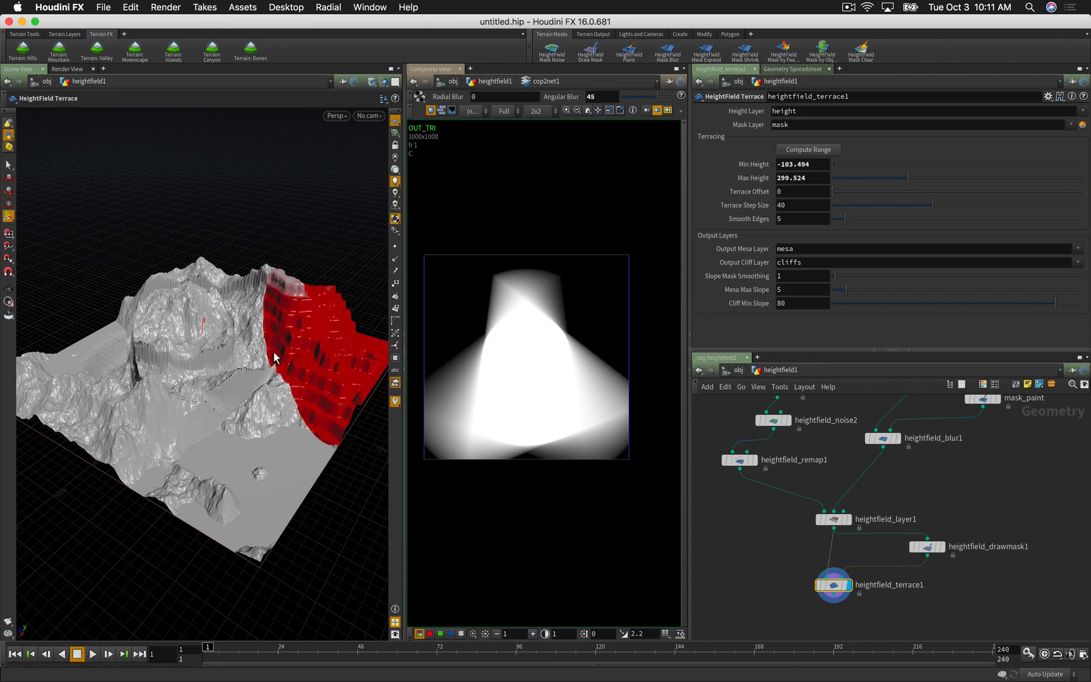
drag(272, 369, 306, 386)
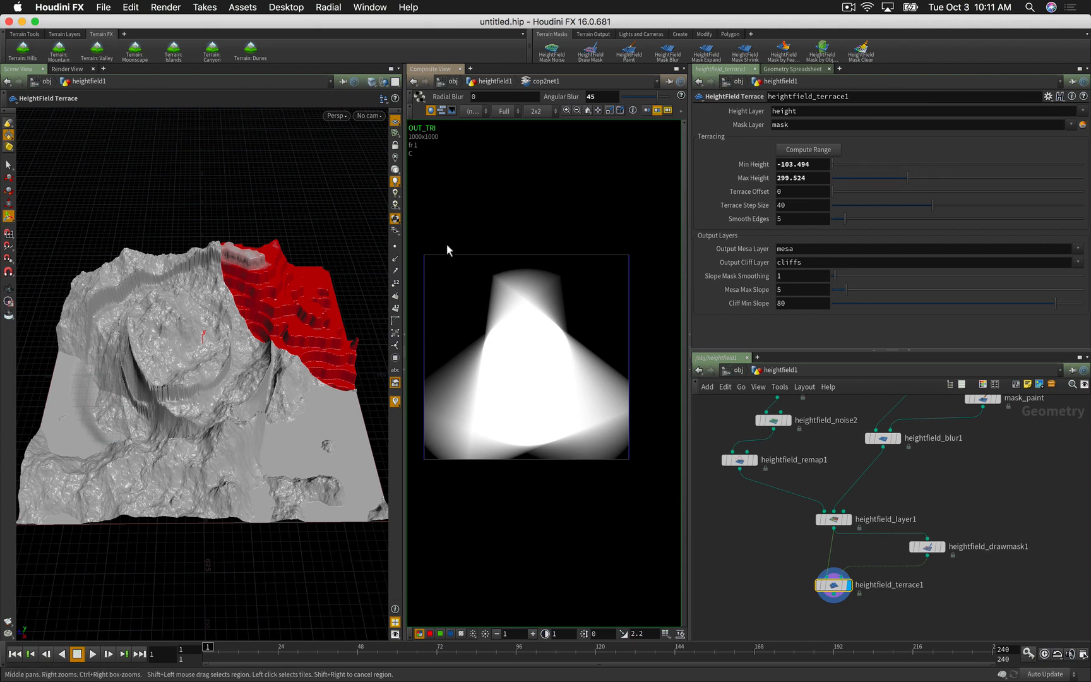
click(846, 164)
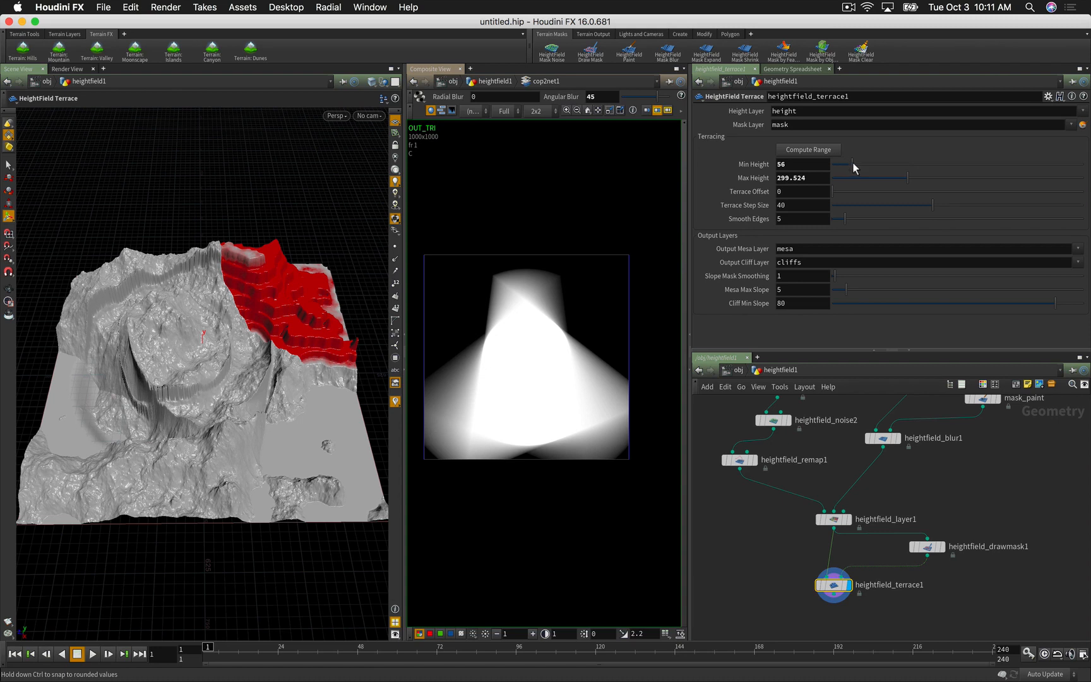
drag(854, 167, 894, 175)
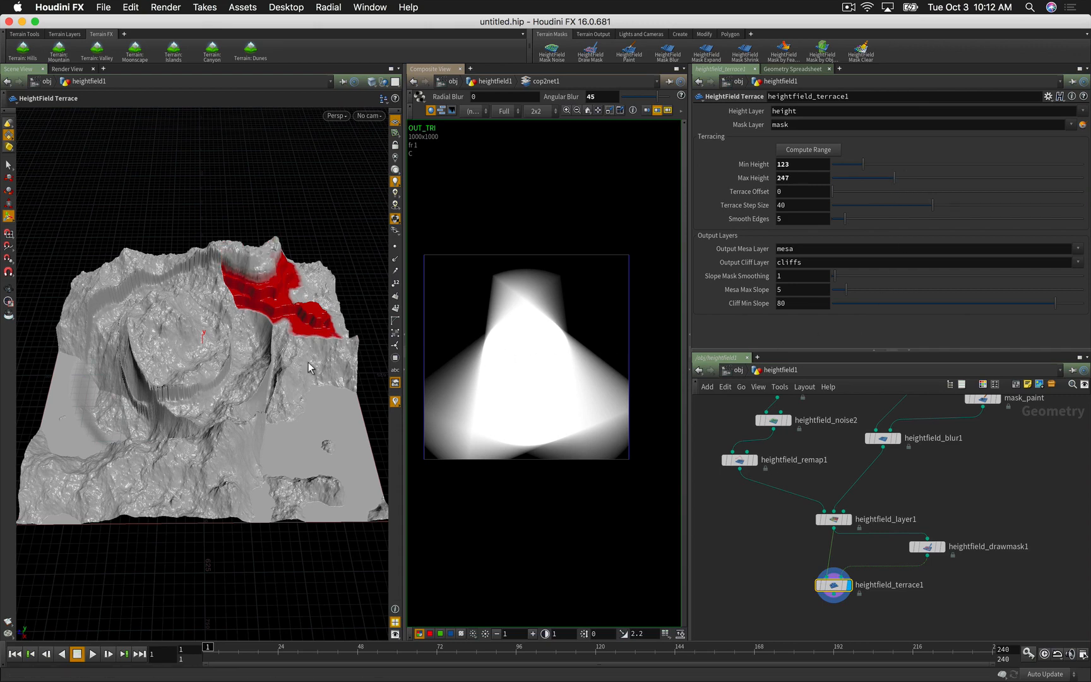
alt+drag(310, 367, 267, 317)
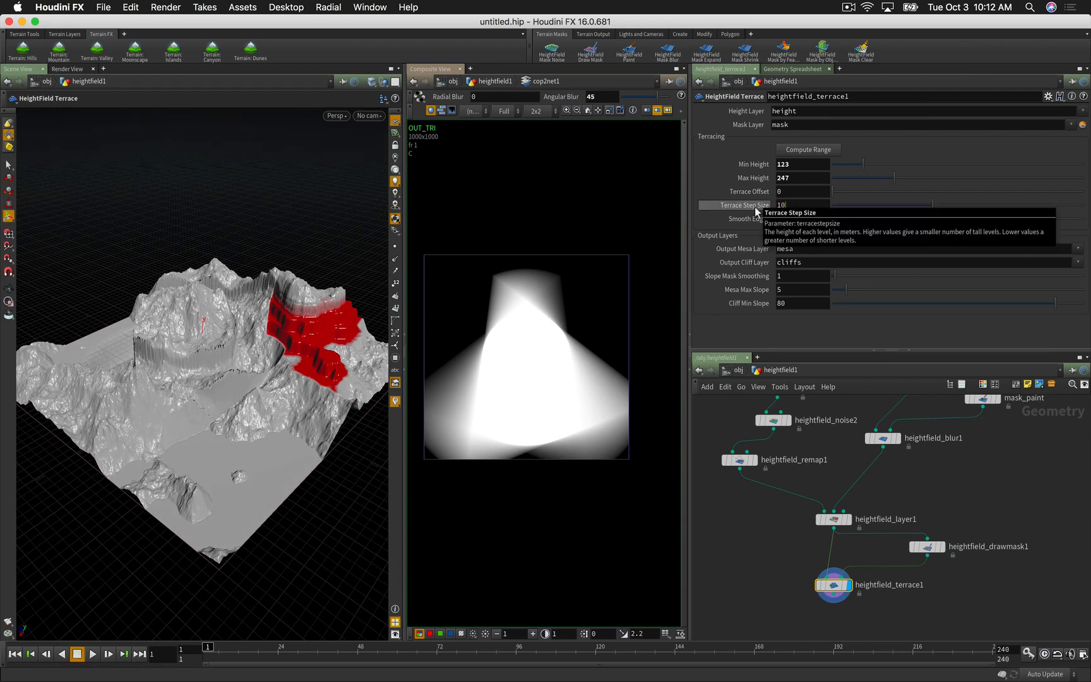
Step: Set the terrace's Terrace Step Size to 20 and Smooth Edges to 1
key(Return)
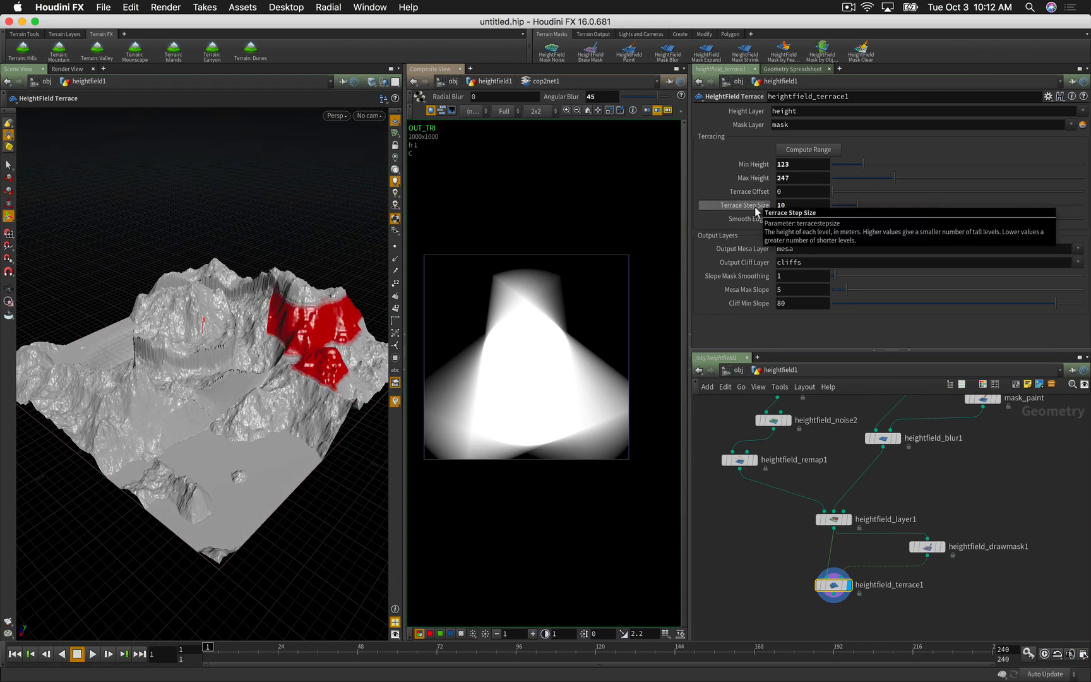
double_click(794, 204)
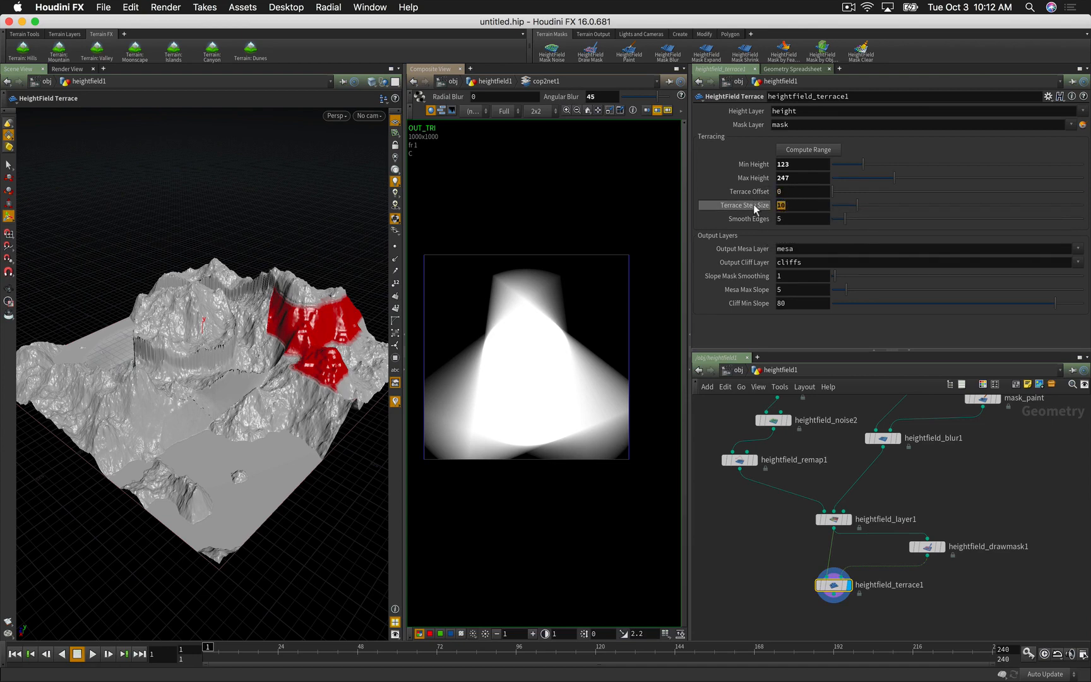
text(20)
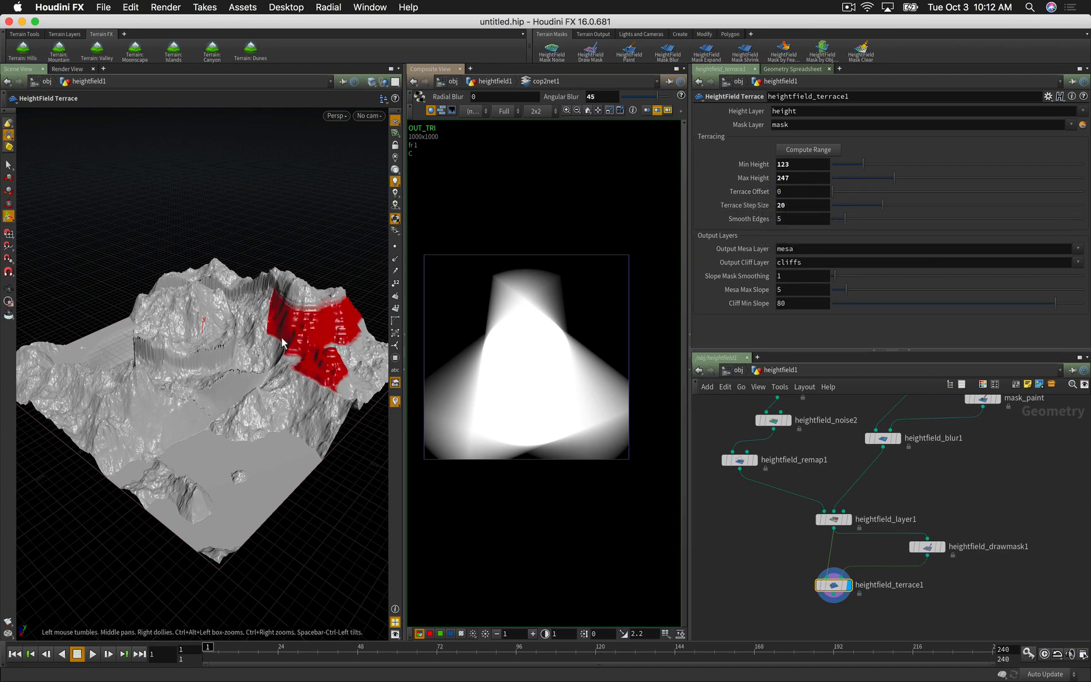
alt+right_drag(285, 342, 313, 326)
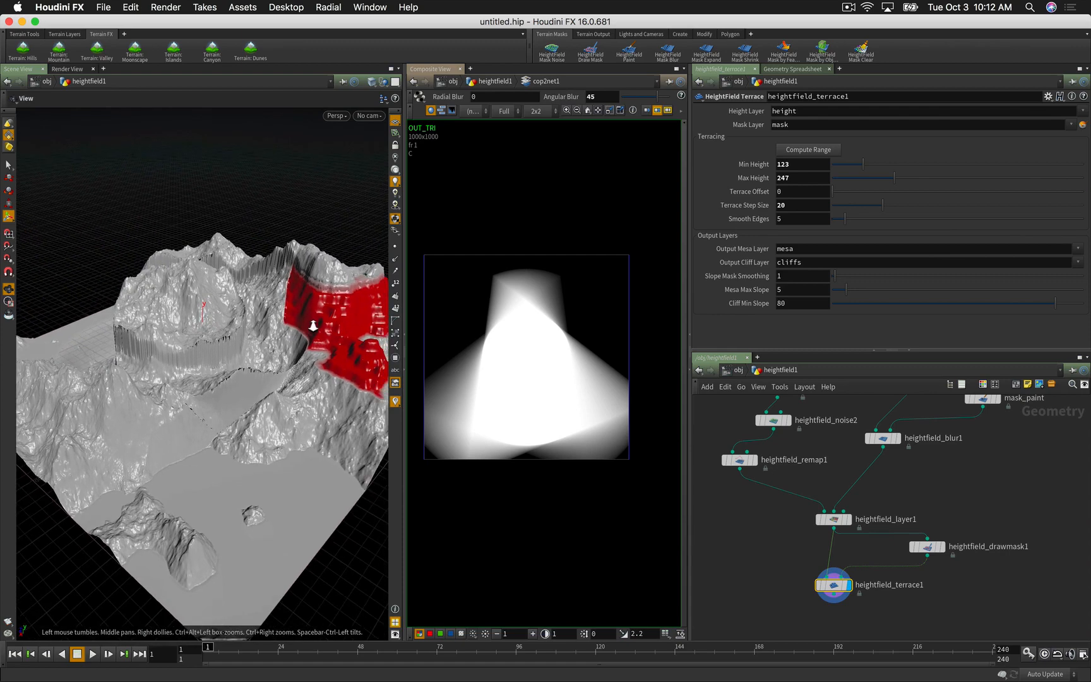
double_click(787, 219)
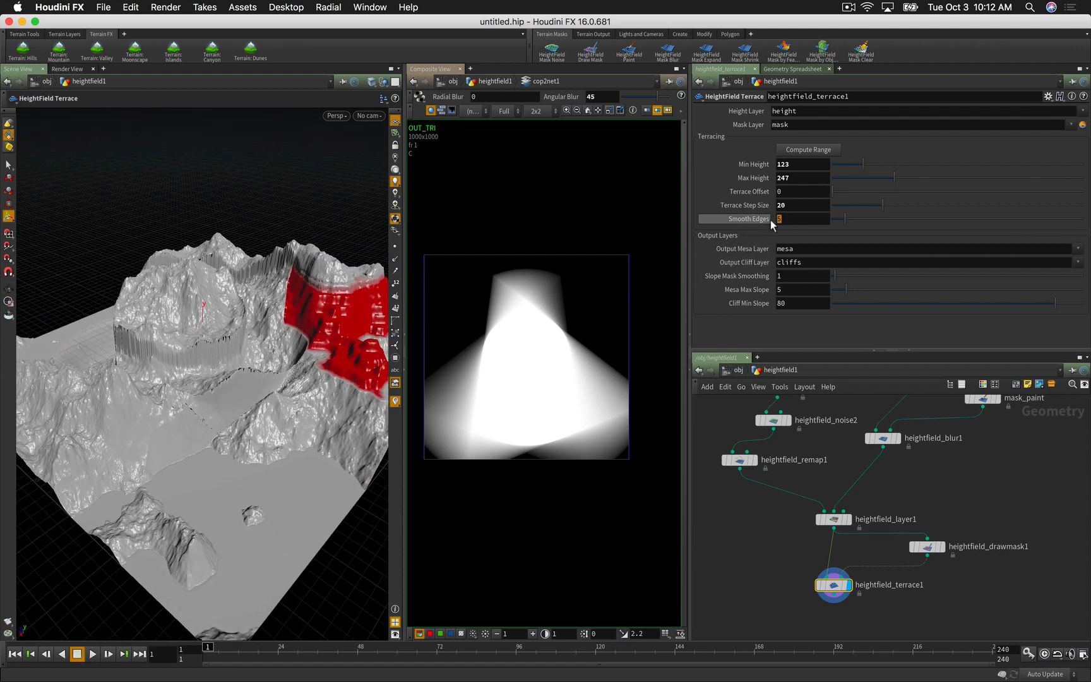
text(1)
key(Return)
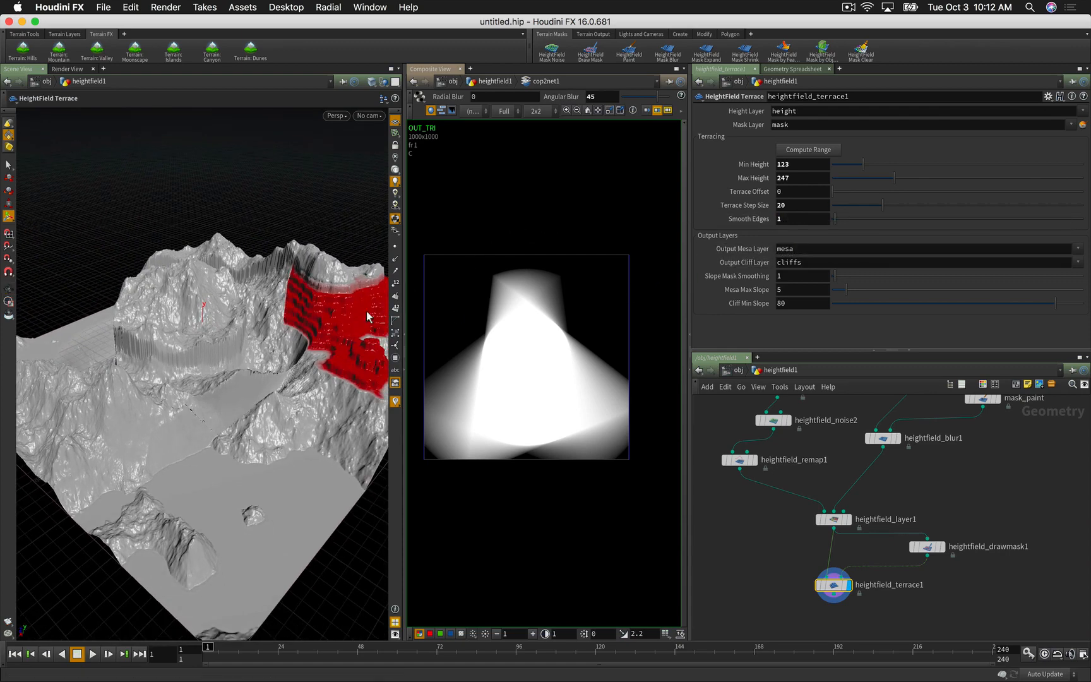
alt+drag(253, 383, 373, 377)
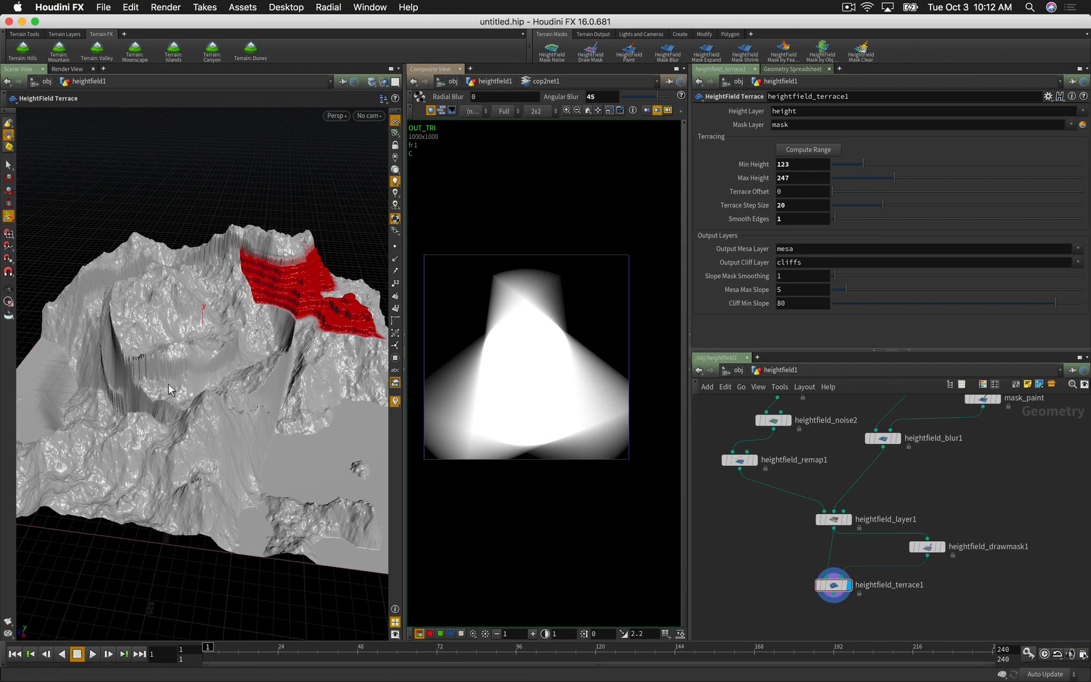
Step: Search the node menu for 'hfclea'
scroll(777, 556, down, 3)
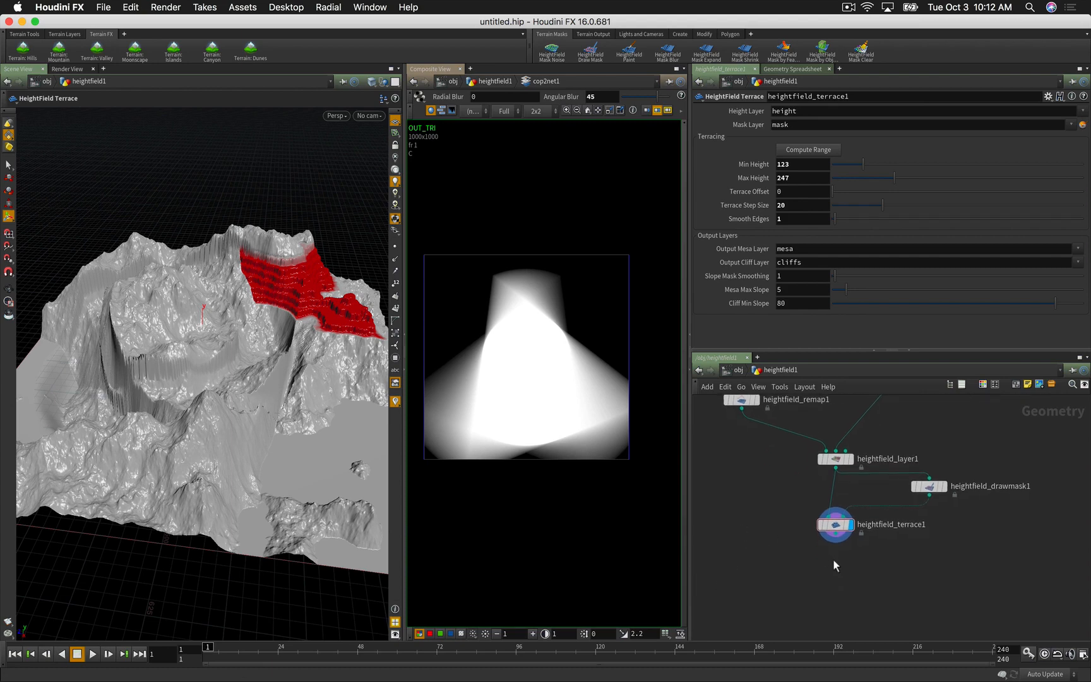
key(Tab)
text(hfcle)
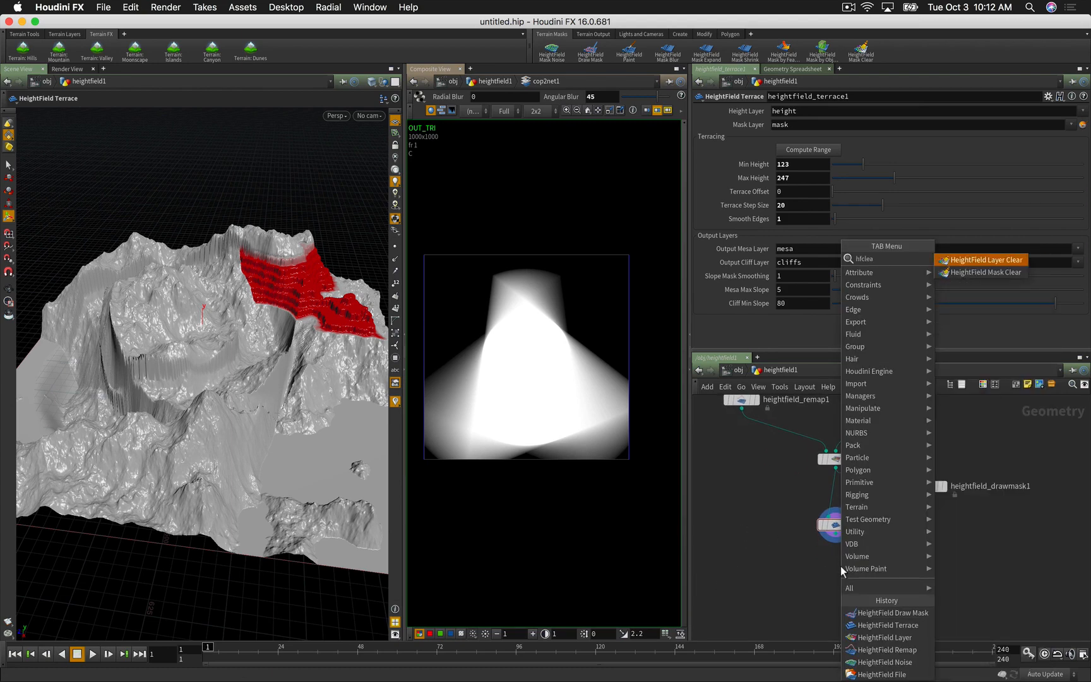
text(a)
Step: Place a HeightField Layer Clear node below heightfield_terrace1 and display it, removing the red mask overlay
click(960, 273)
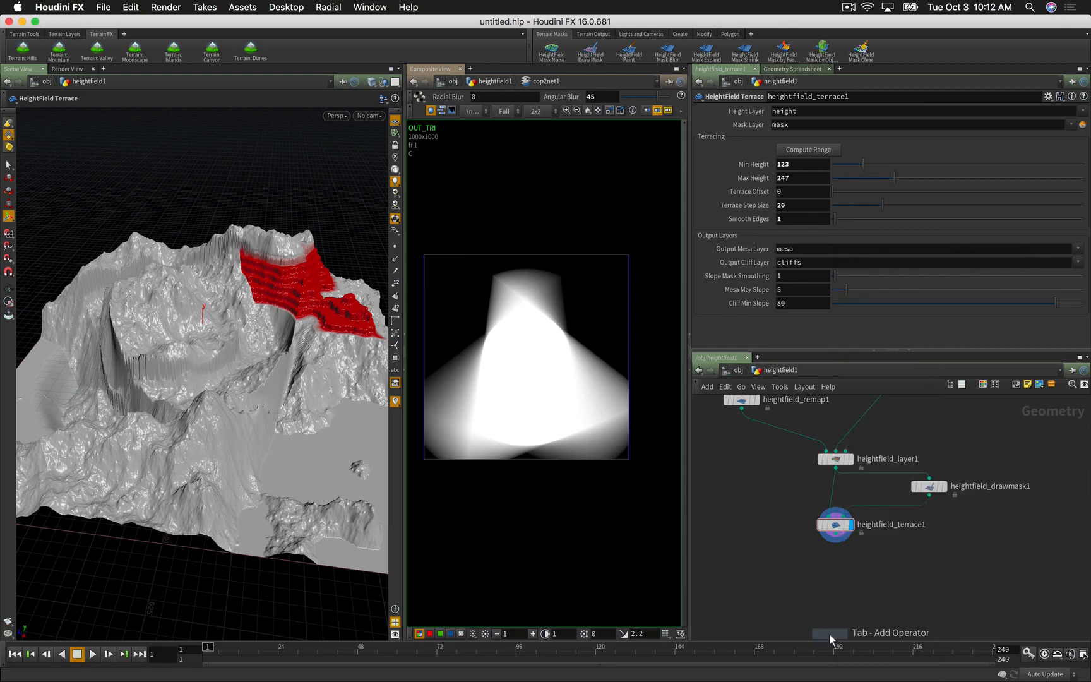
click(832, 557)
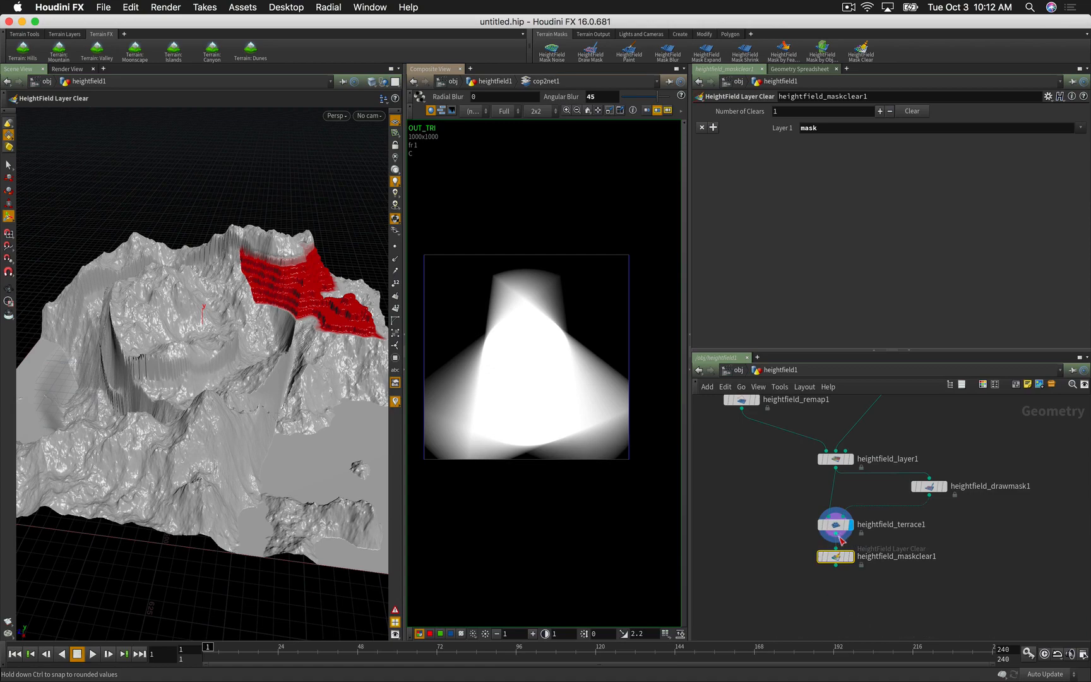
click(853, 558)
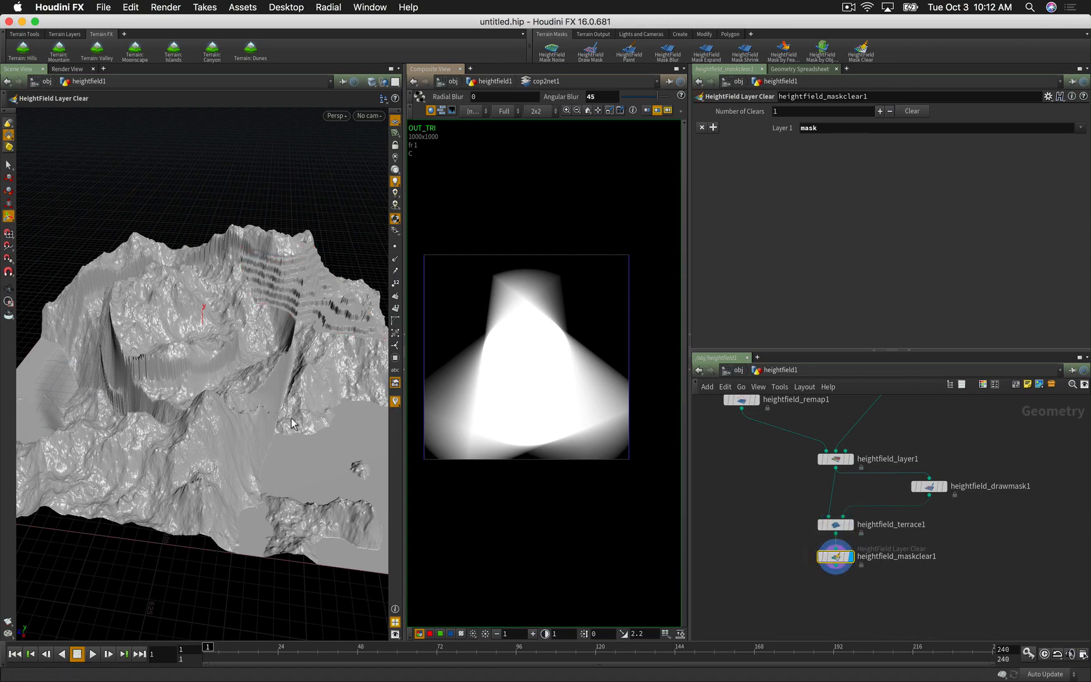
mouse_move(278, 430)
mouse_down()
mouse_move(215, 434)
mouse_move(289, 433)
mouse_move(255, 436)
mouse_move(278, 437)
mouse_move(266, 440)
mouse_move(276, 419)
mouse_up()
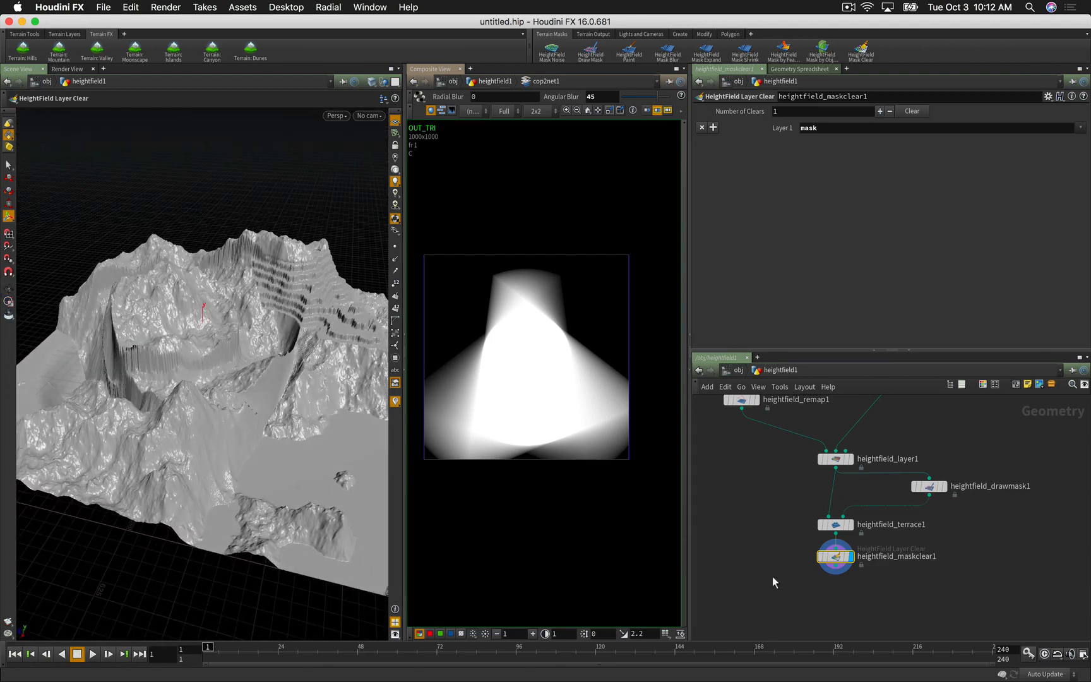
middle_drag(793, 595, 780, 551)
key(Tab)
text(hf)
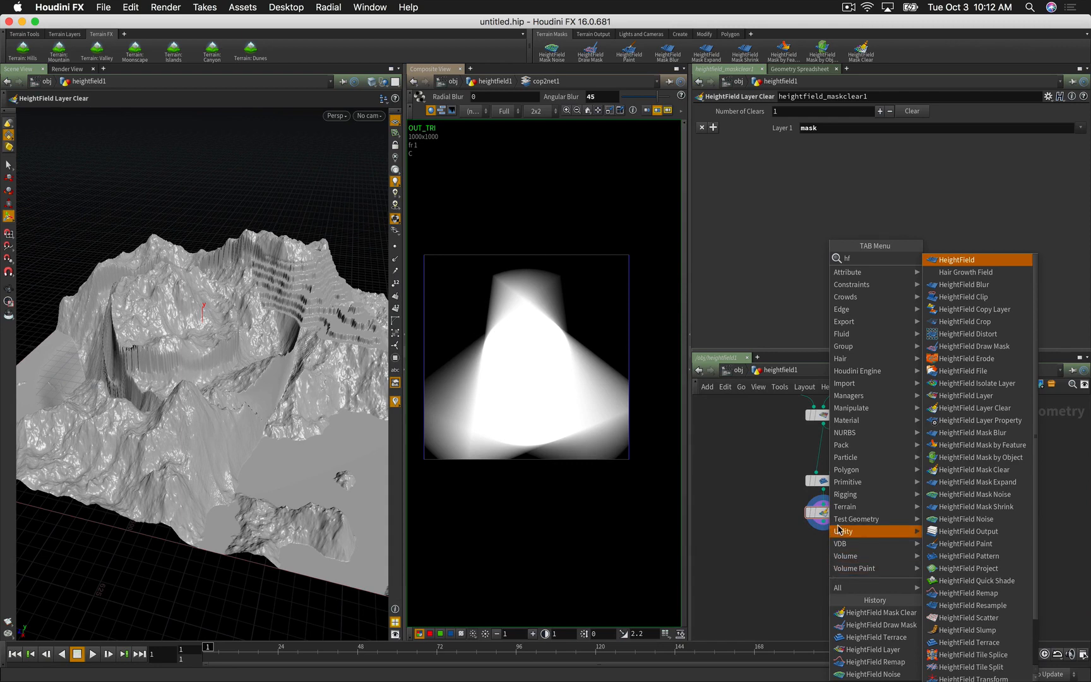
Step: Add a HeightField Pattern node below heightfield_maskclear1, wire it in and display it
mouse_move(842, 531)
click(762, 563)
key(Tab)
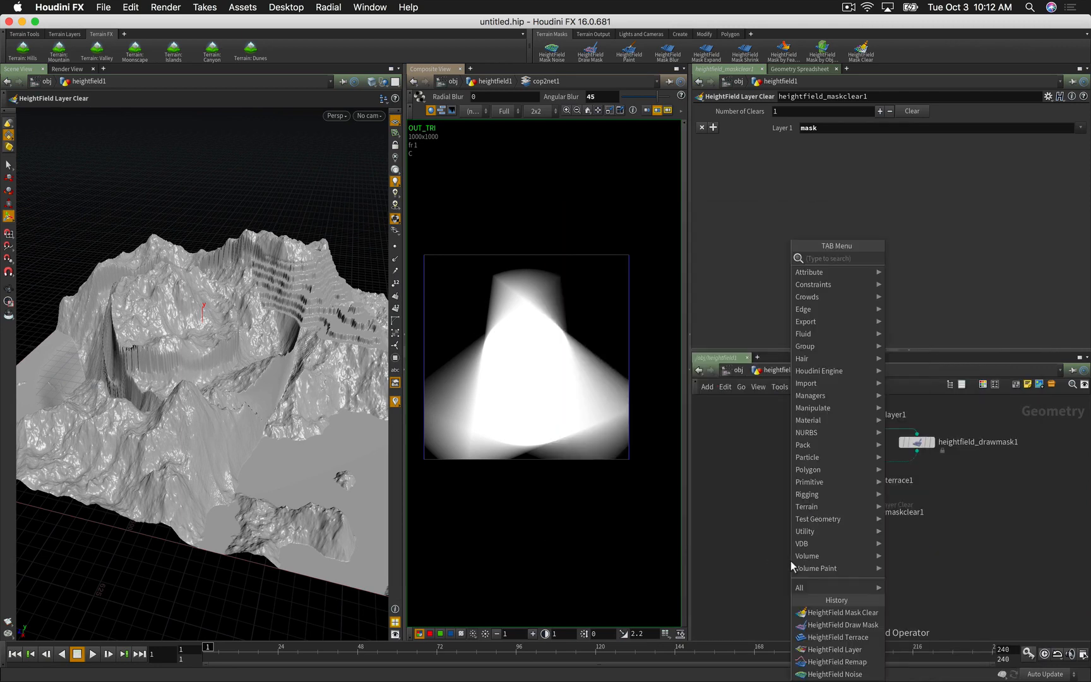
text(hf patter)
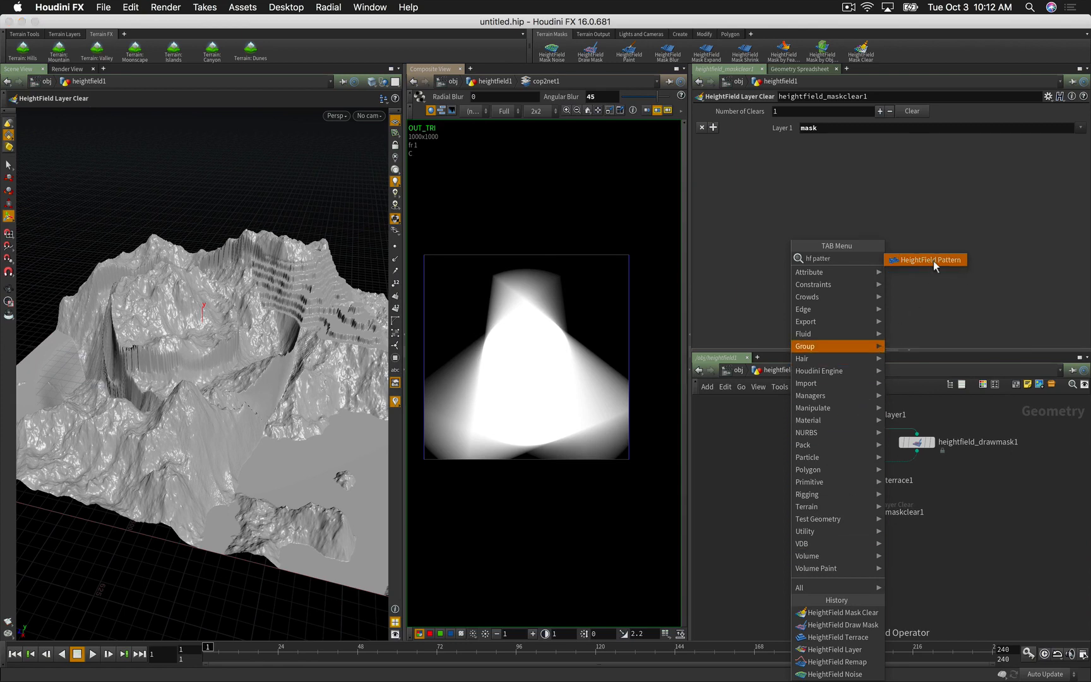
click(927, 261)
click(816, 555)
scroll(838, 572, up, 4)
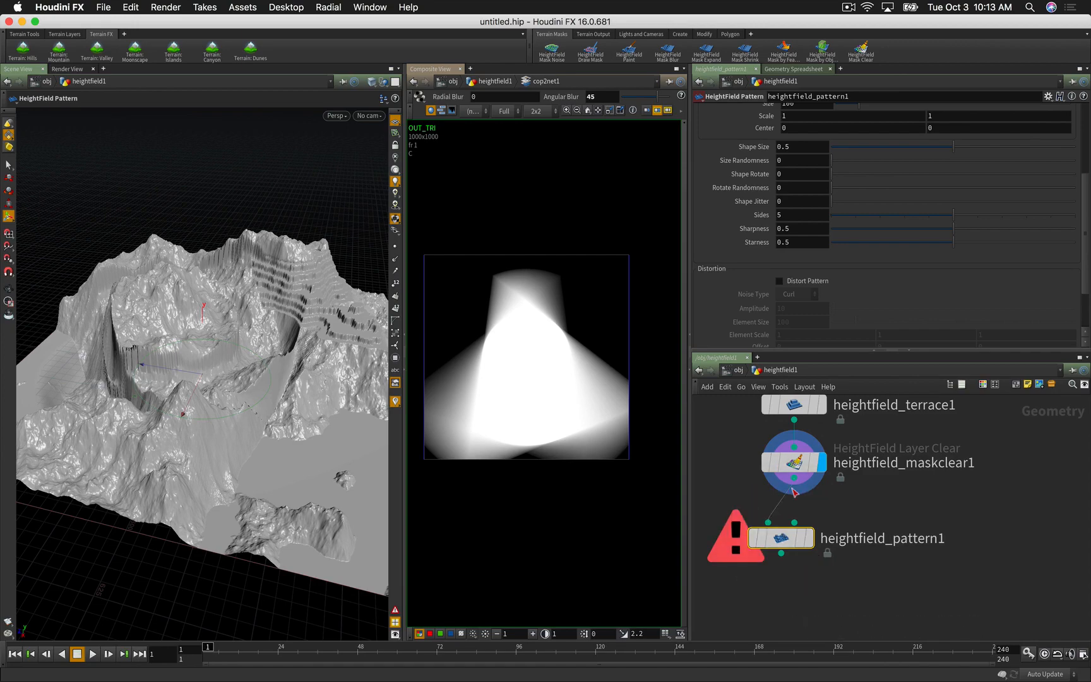
drag(794, 479, 768, 522)
click(808, 538)
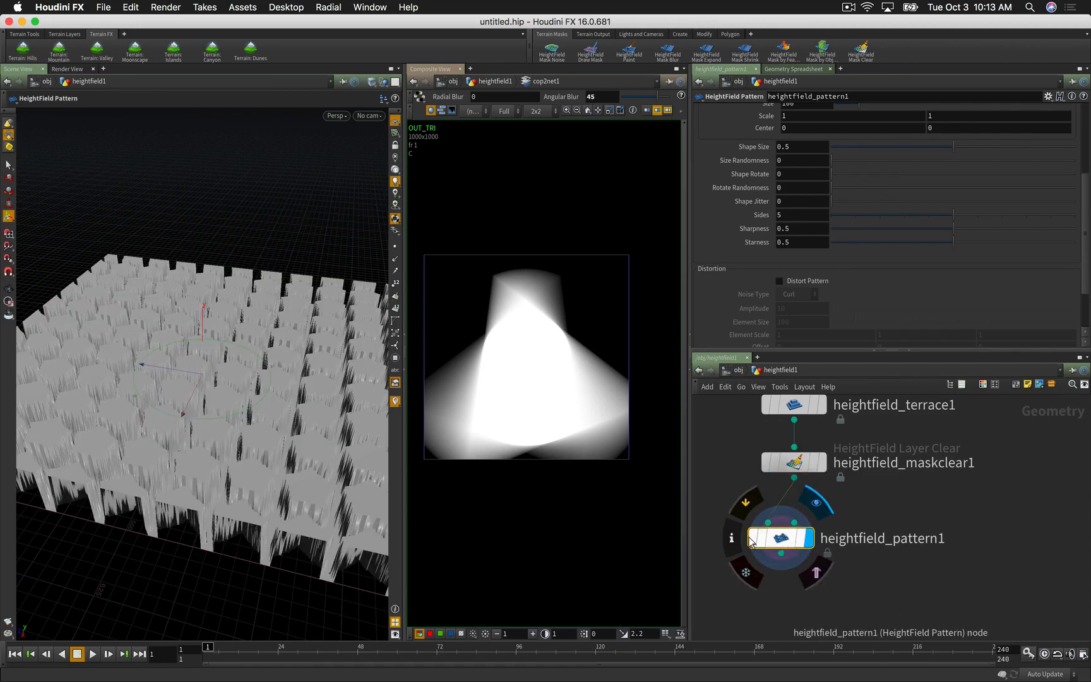
key(Escape)
drag(355, 475, 289, 505)
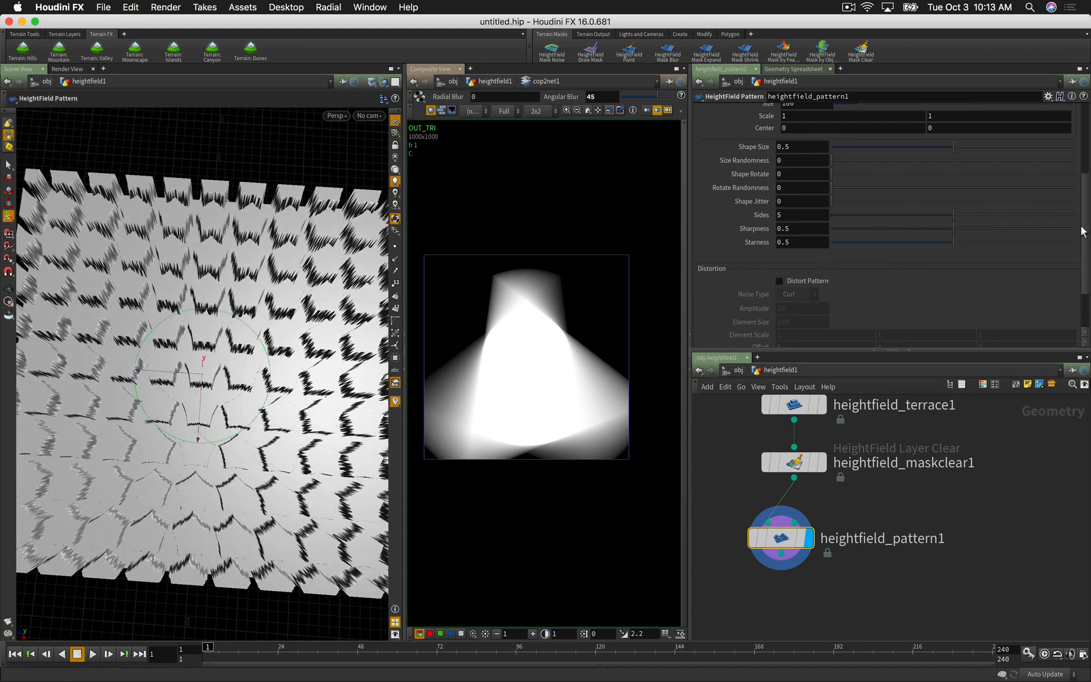
drag(1083, 227, 1069, 156)
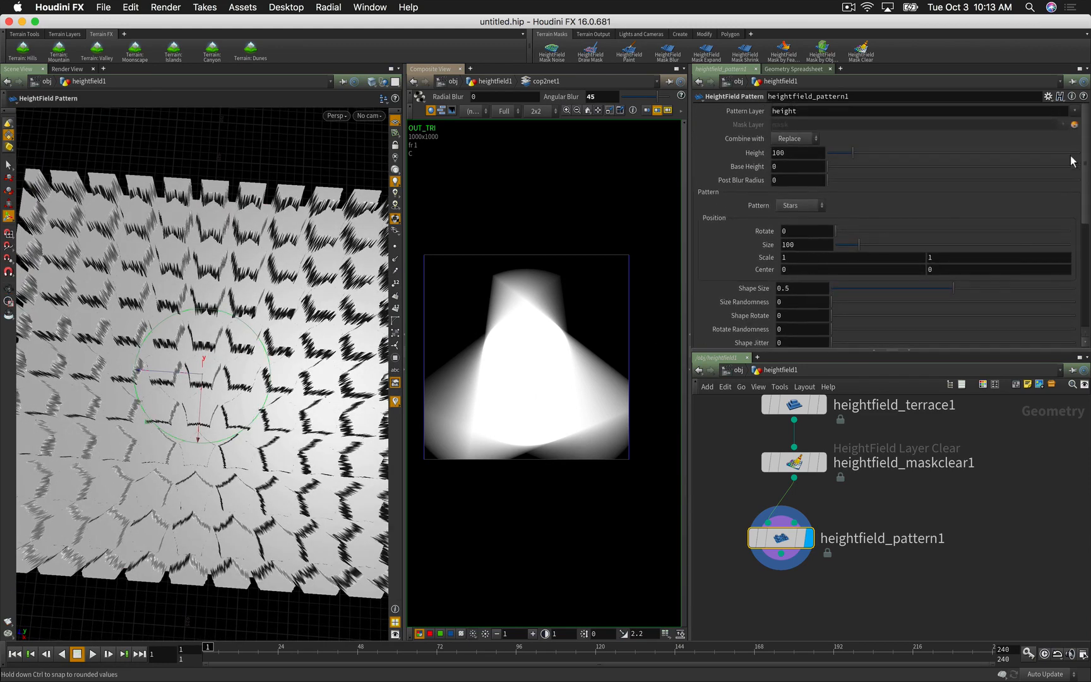
Step: Try the Pattern types Ramp and Exp. Ramp, settling on Steps
click(799, 206)
click(797, 219)
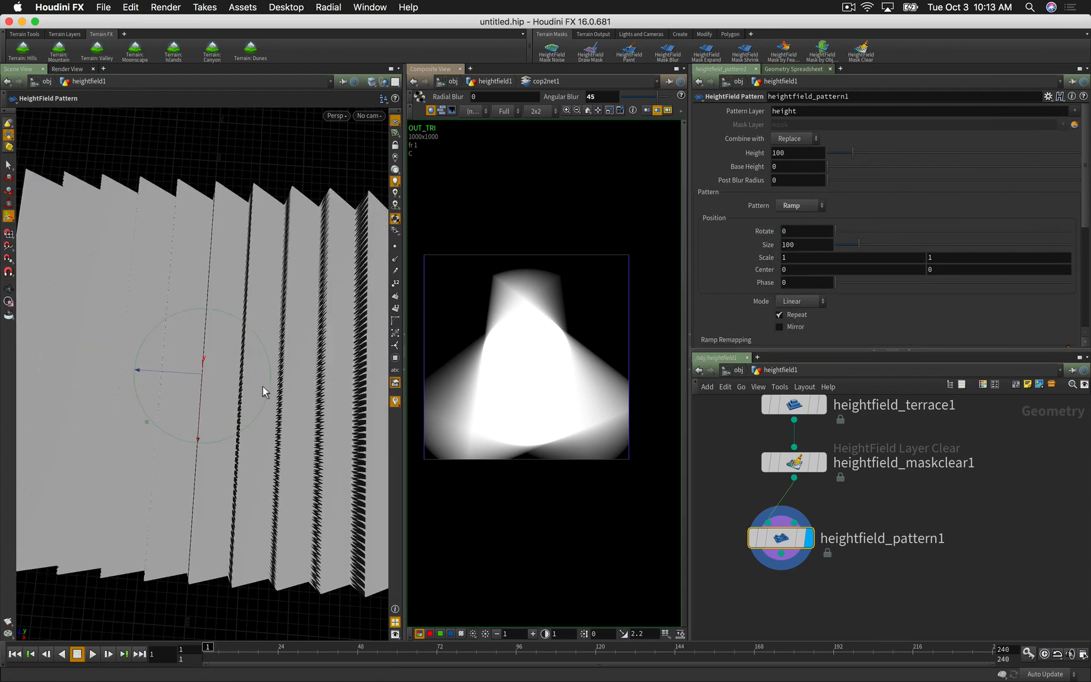
key(Escape)
drag(263, 386, 284, 315)
key(Return)
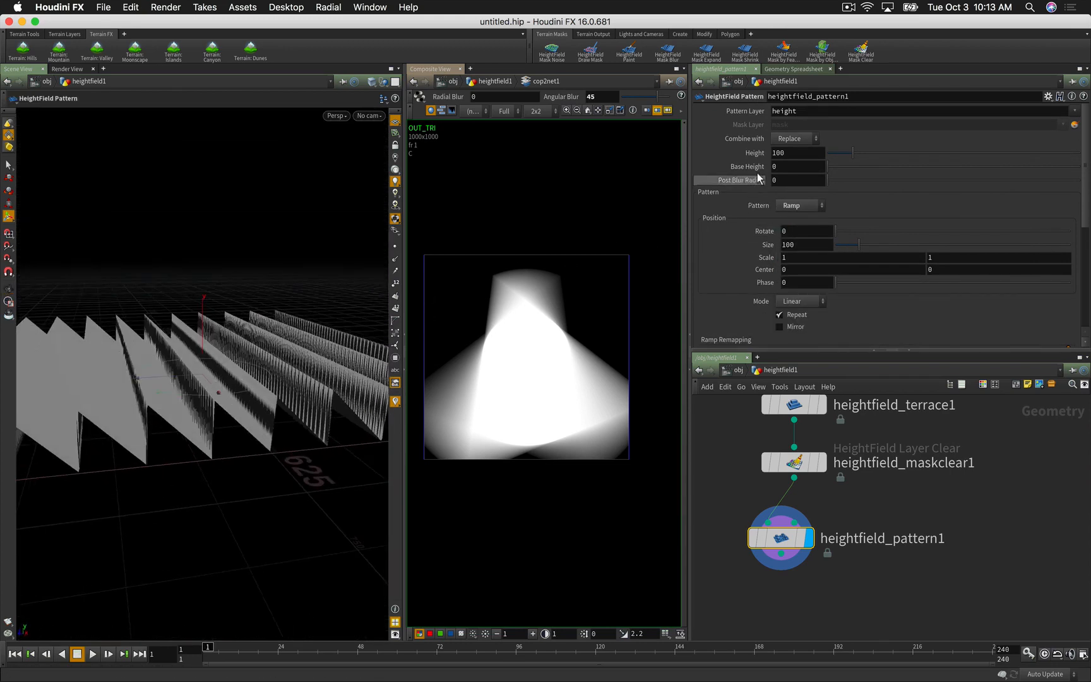
click(800, 206)
click(797, 232)
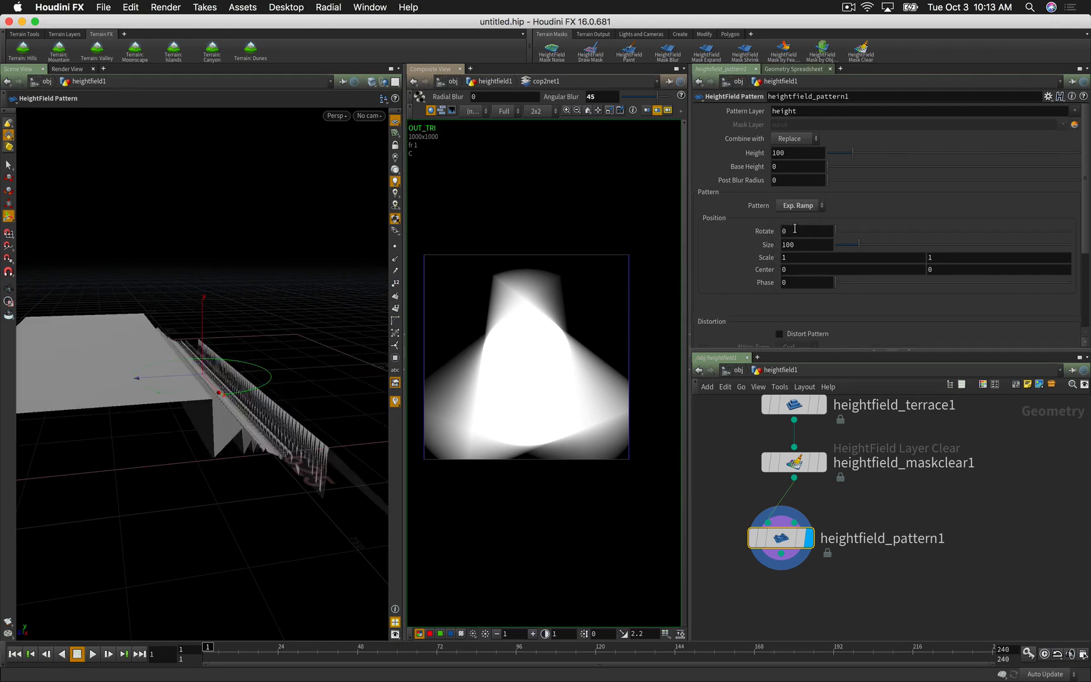
click(793, 208)
click(797, 245)
key(Escape)
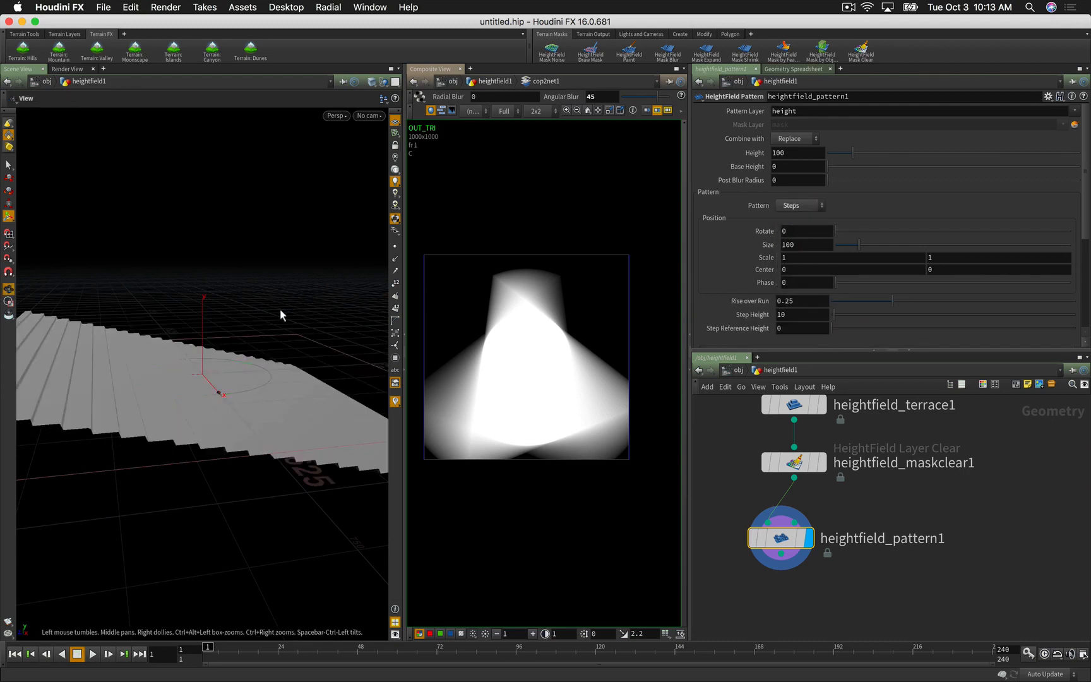
mouse_move(280, 310)
mouse_down()
mouse_move(235, 356)
mouse_move(283, 302)
mouse_up()
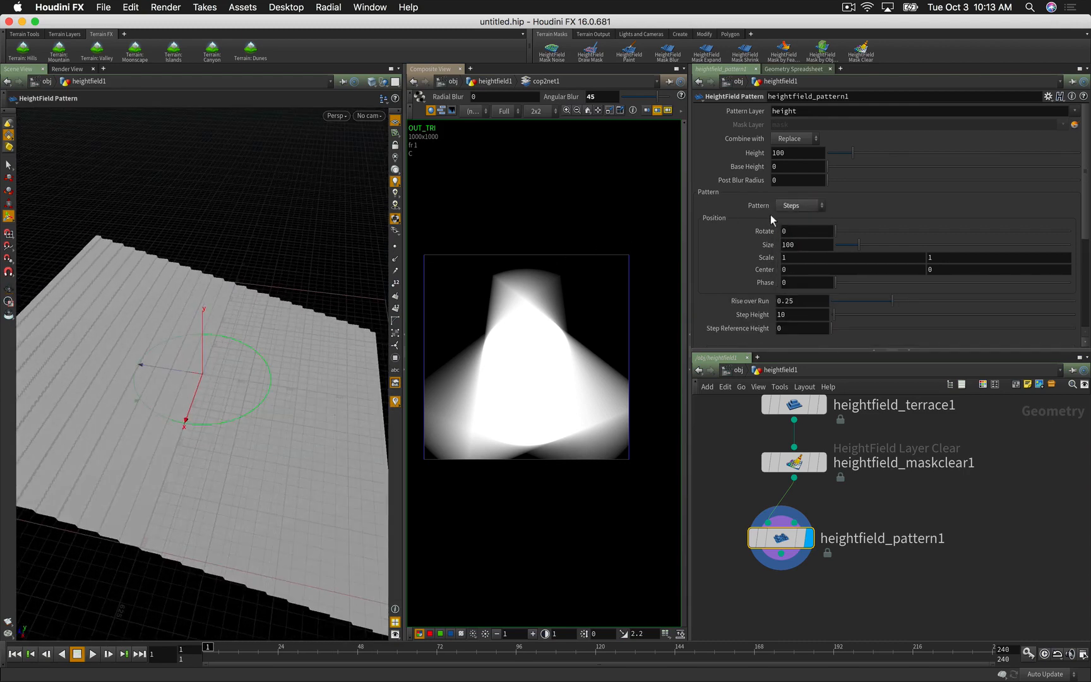
Step: Move heightfield_pattern1 lower in the network
drag(781, 538, 794, 564)
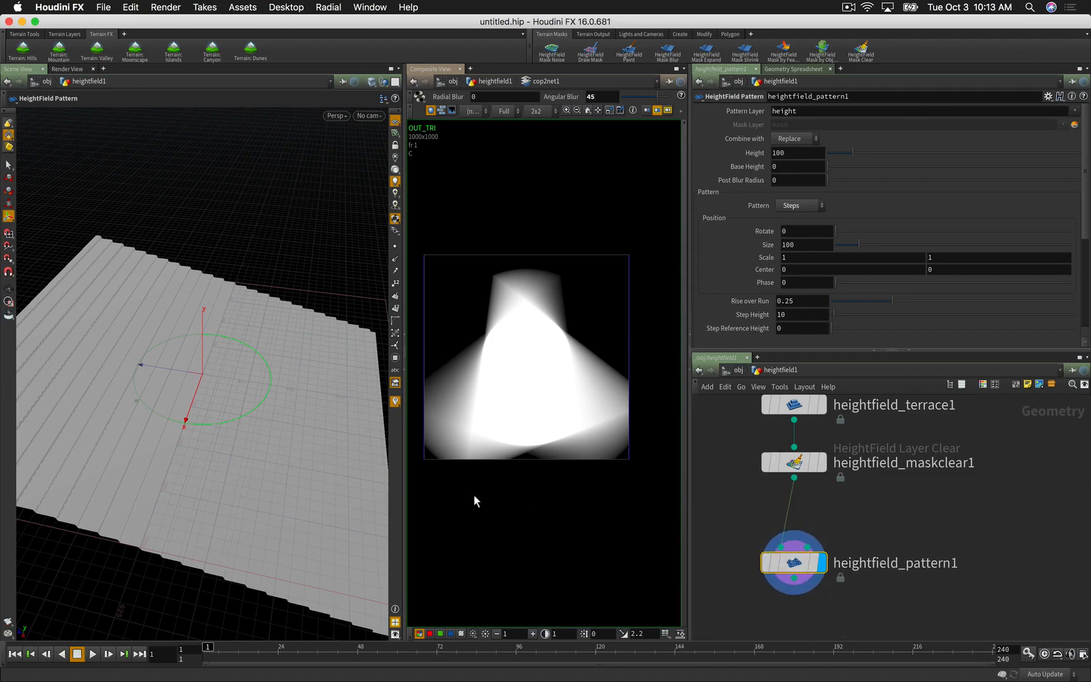
alt+drag(379, 486, 307, 482)
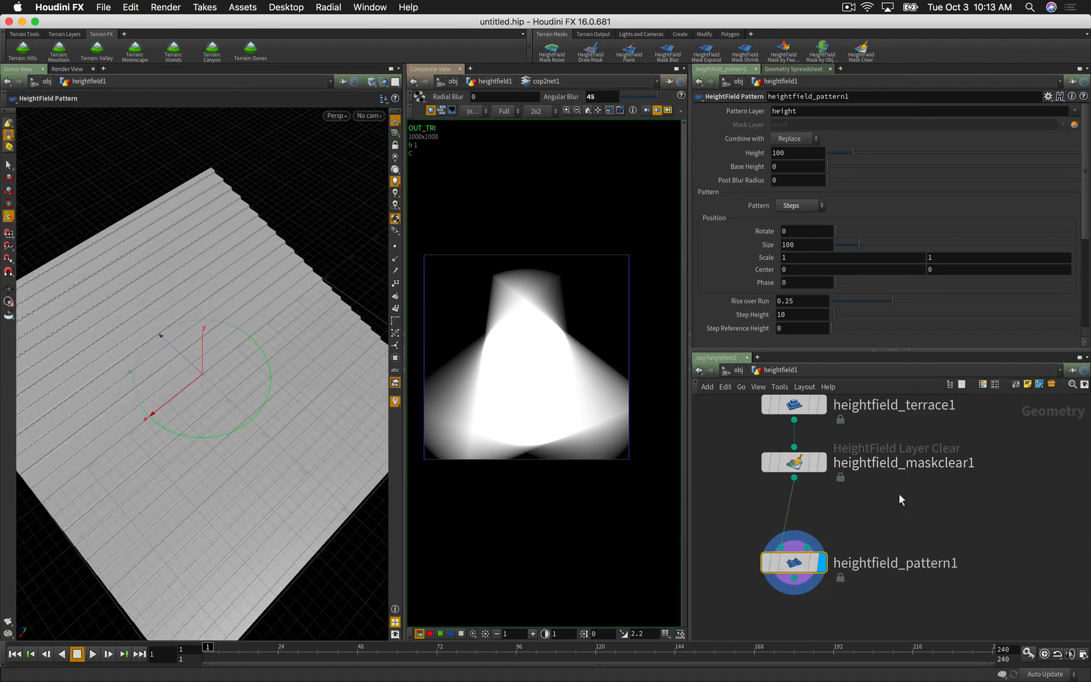
key(Tab)
Step: Add a Box node and set its size to 250 on every axis
text(box)
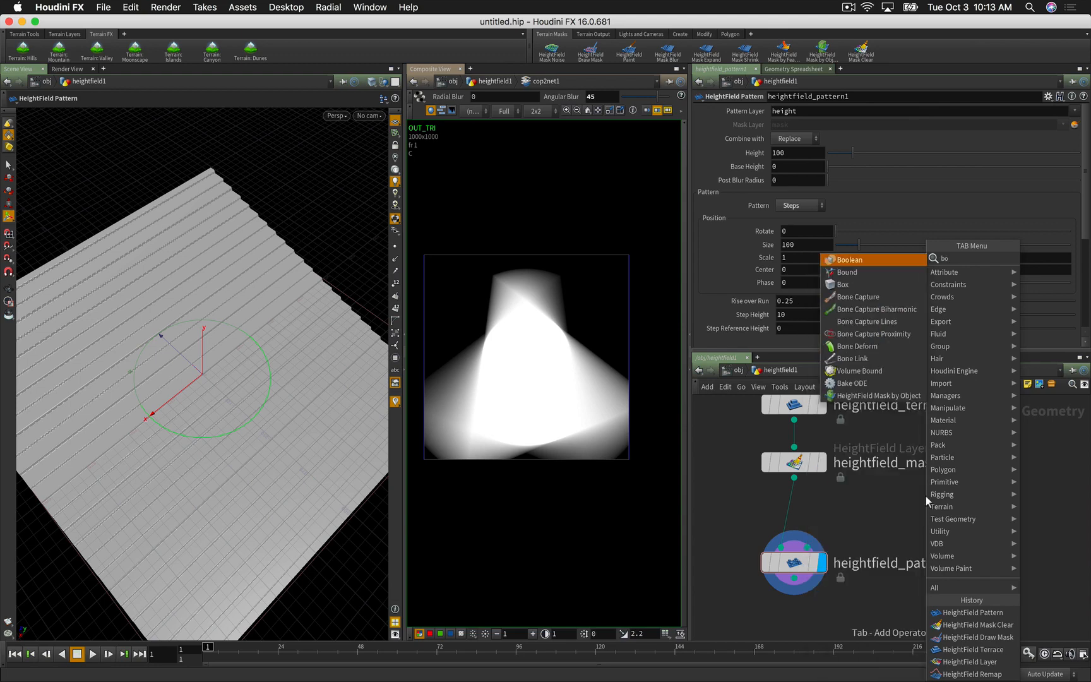
key(Return)
click(926, 495)
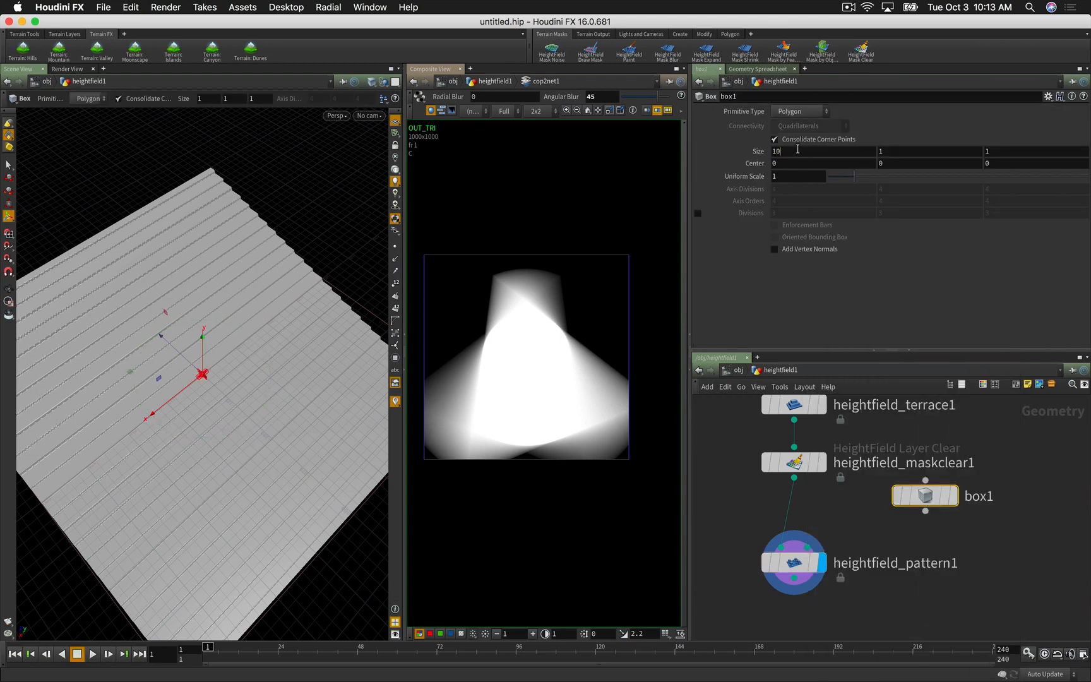
key(Tab)
text(100)
key(Tab)
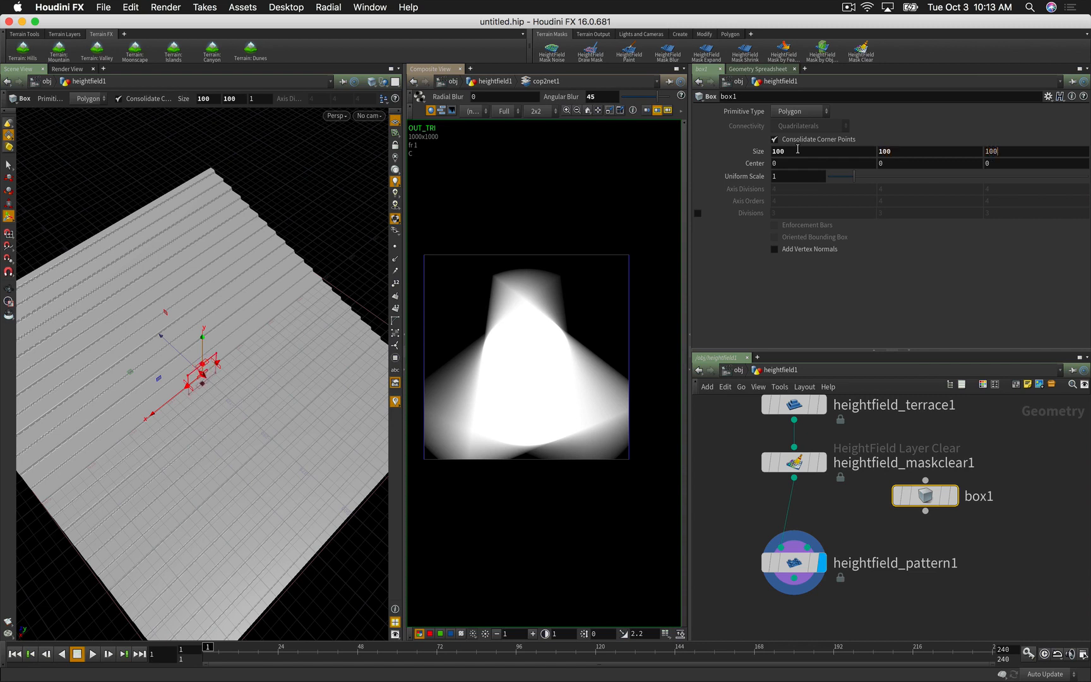
key(Return)
click(1033, 514)
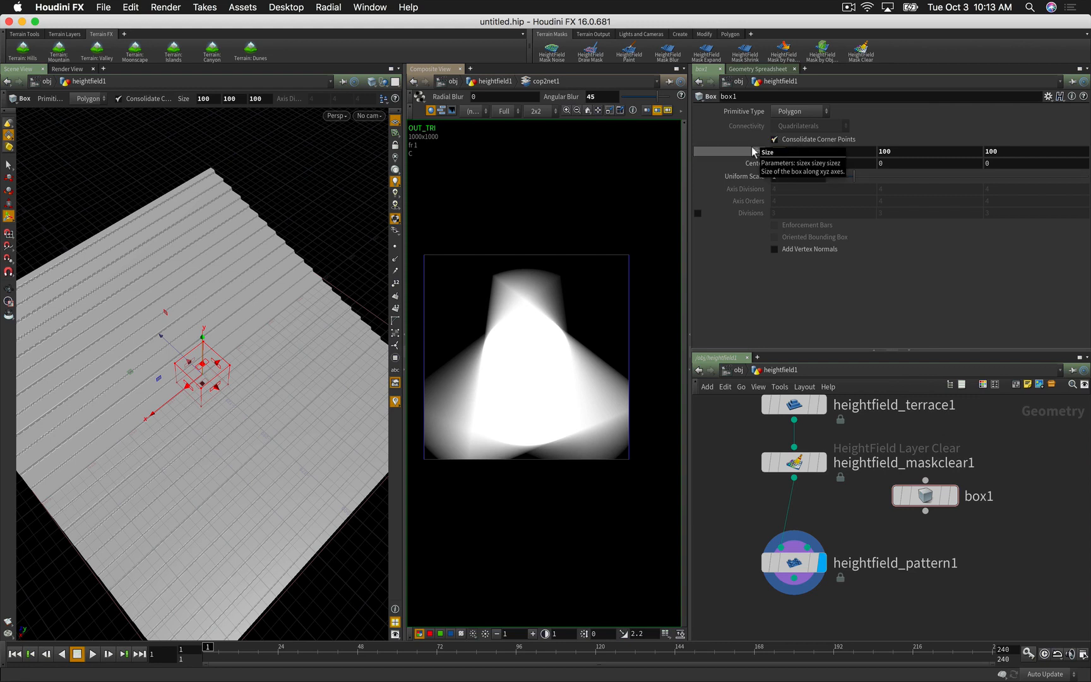
text(250)
key(Tab)
Step: Display box1 and rearrange box1 and heightfield_pattern1 in the network
click(951, 497)
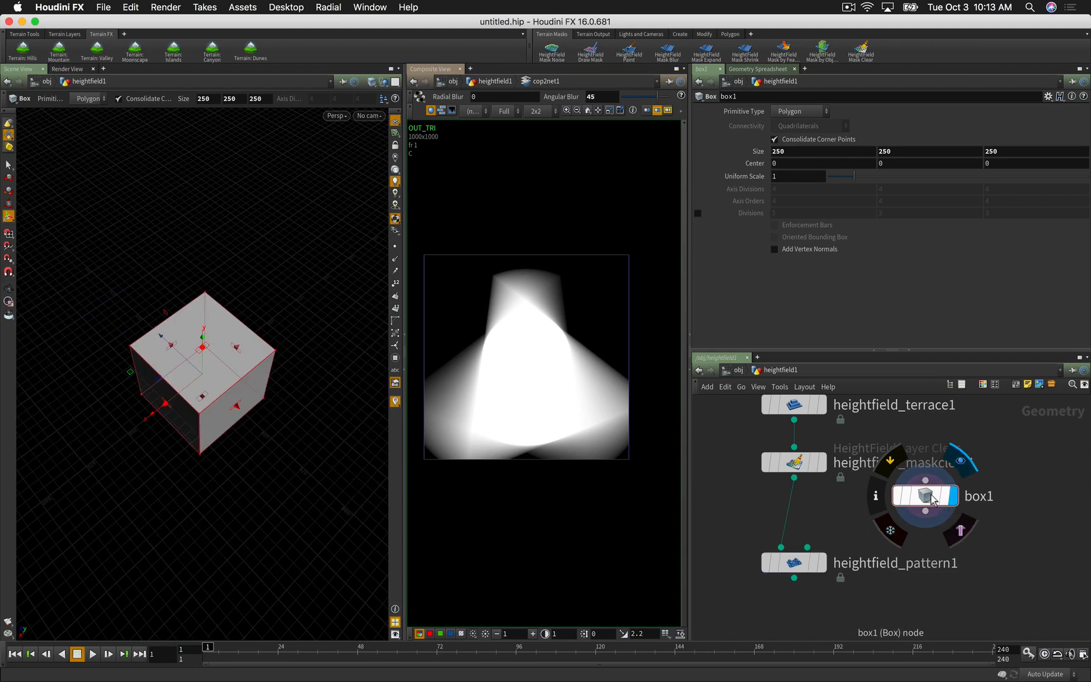
drag(947, 502, 963, 480)
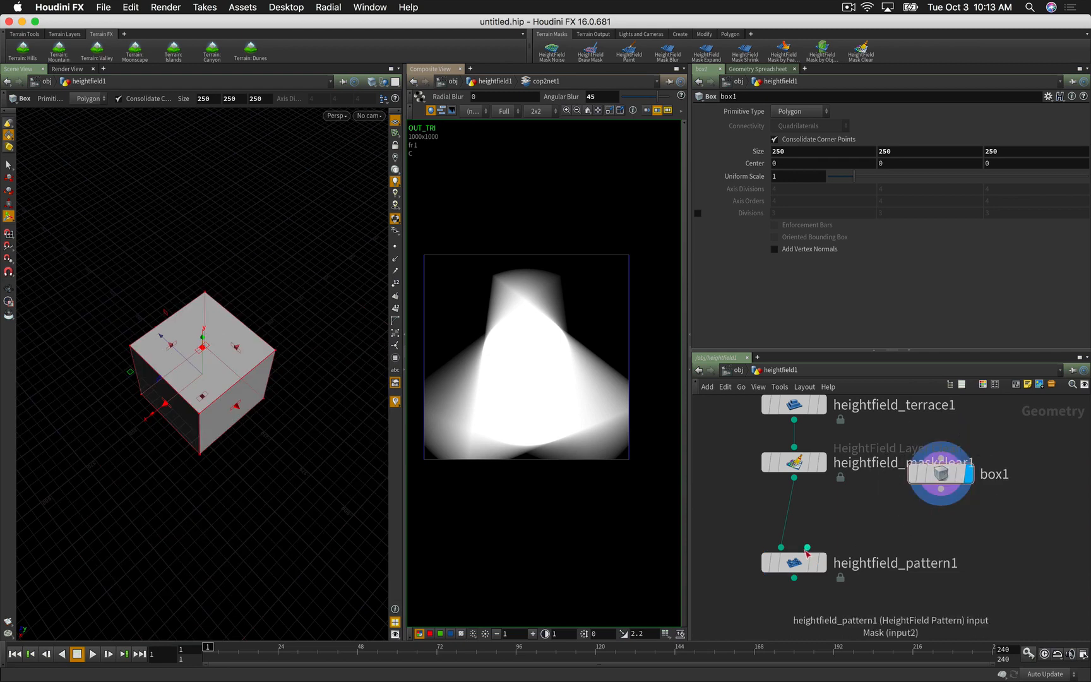
drag(789, 566, 777, 592)
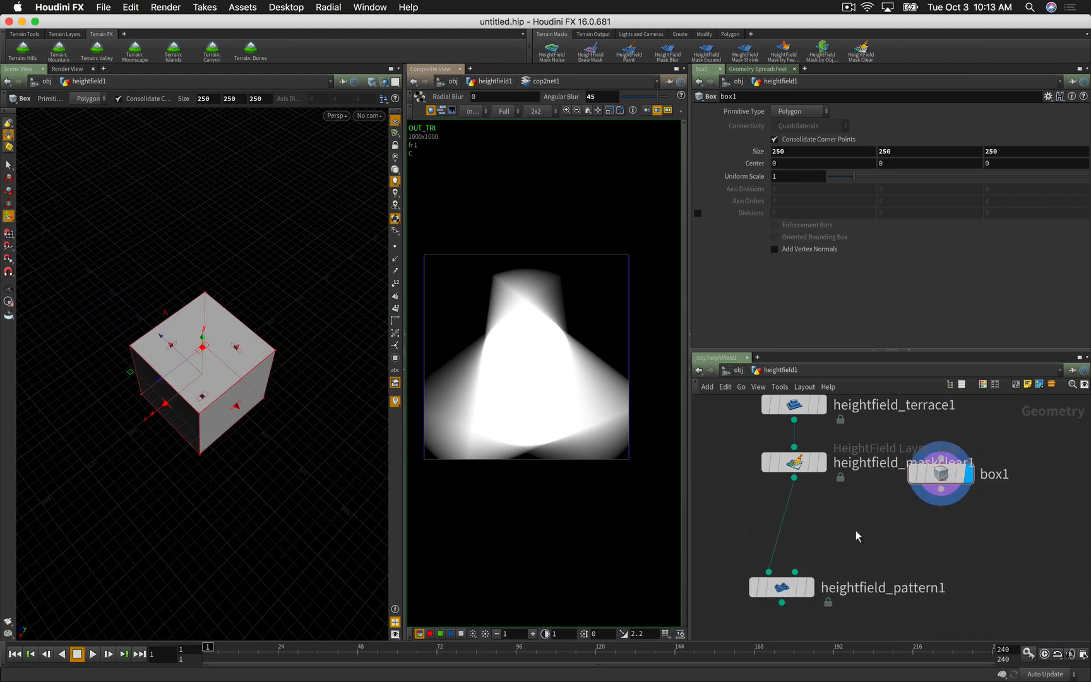
key(Tab)
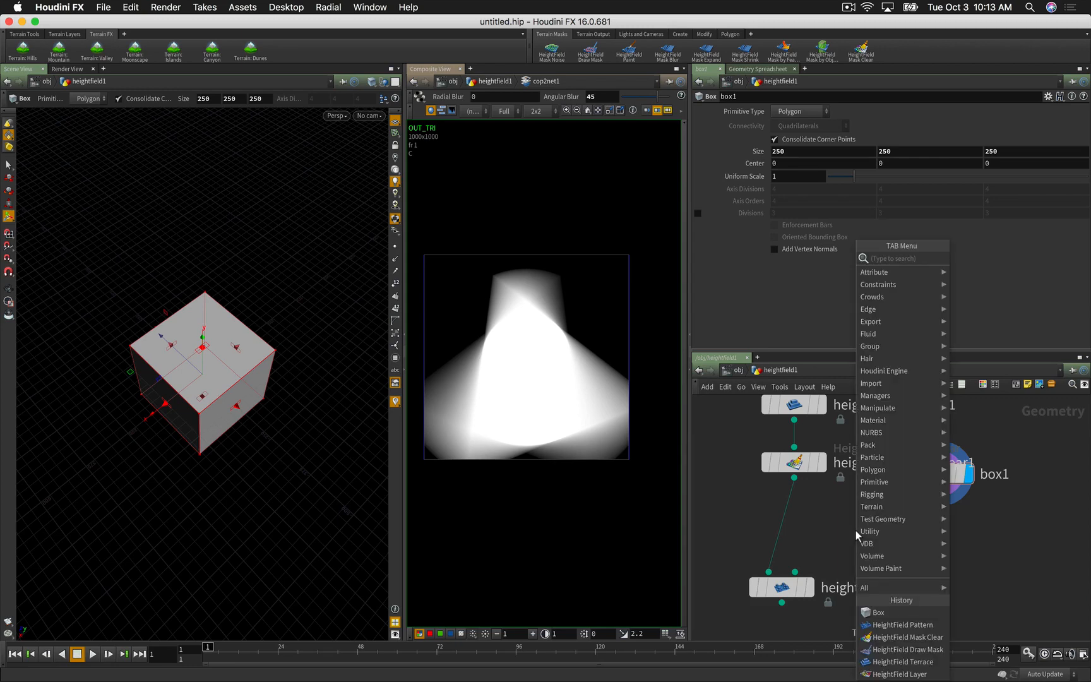
Step: Add a HeightField Mask by Object node and position it beside heightfield_pattern1
text(hf)
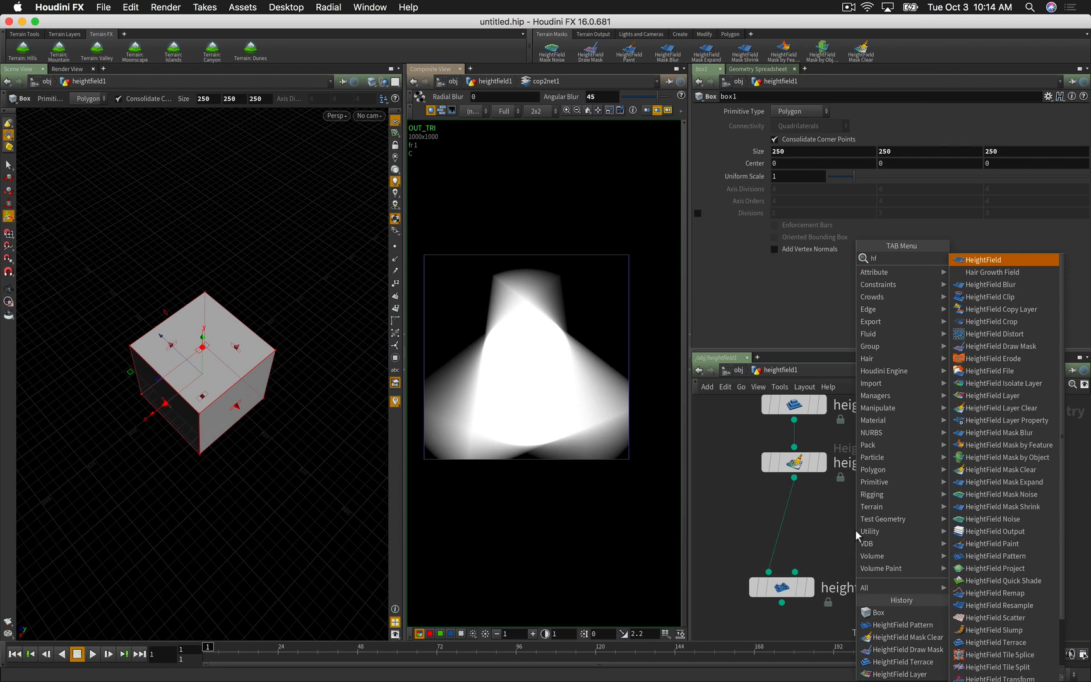
text(mask)
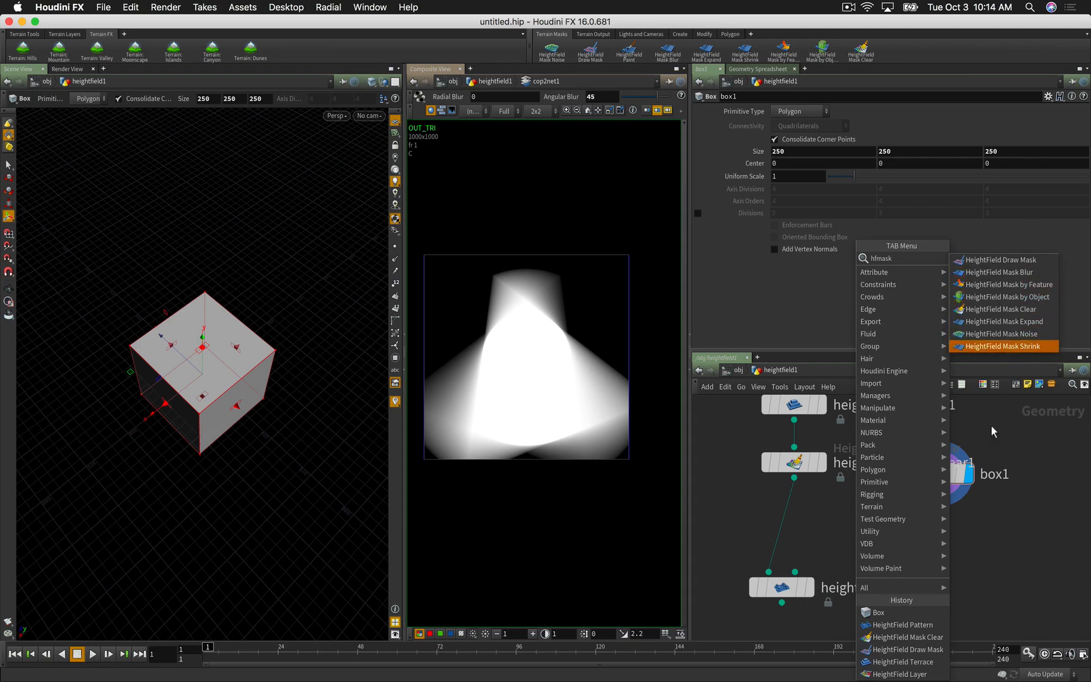
click(998, 302)
click(910, 534)
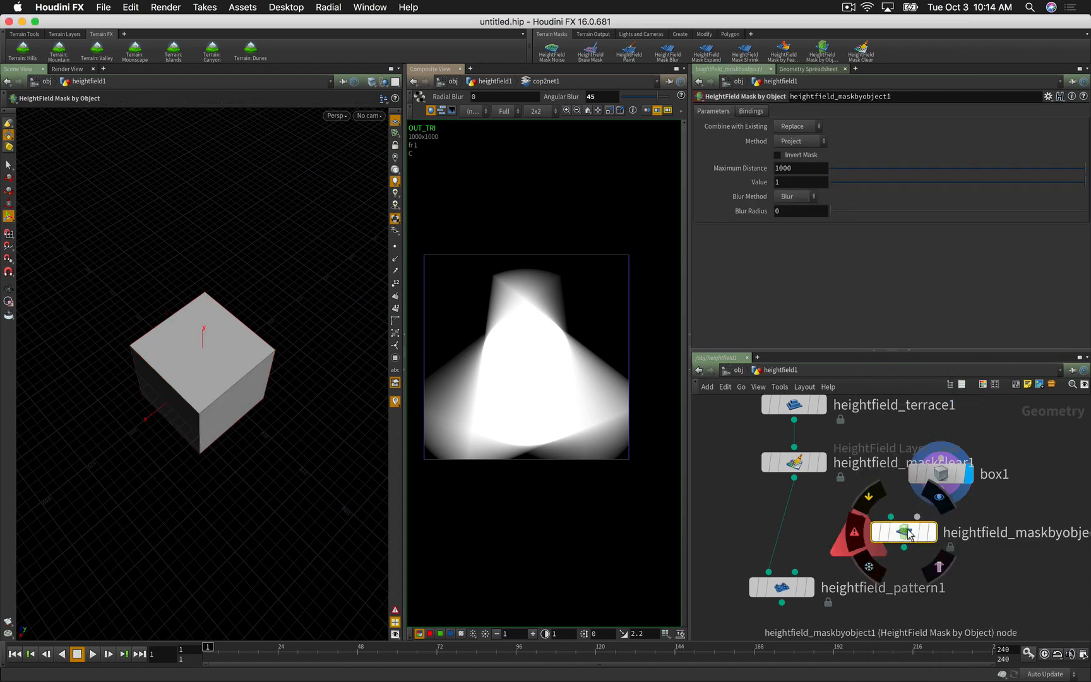
drag(909, 534, 875, 539)
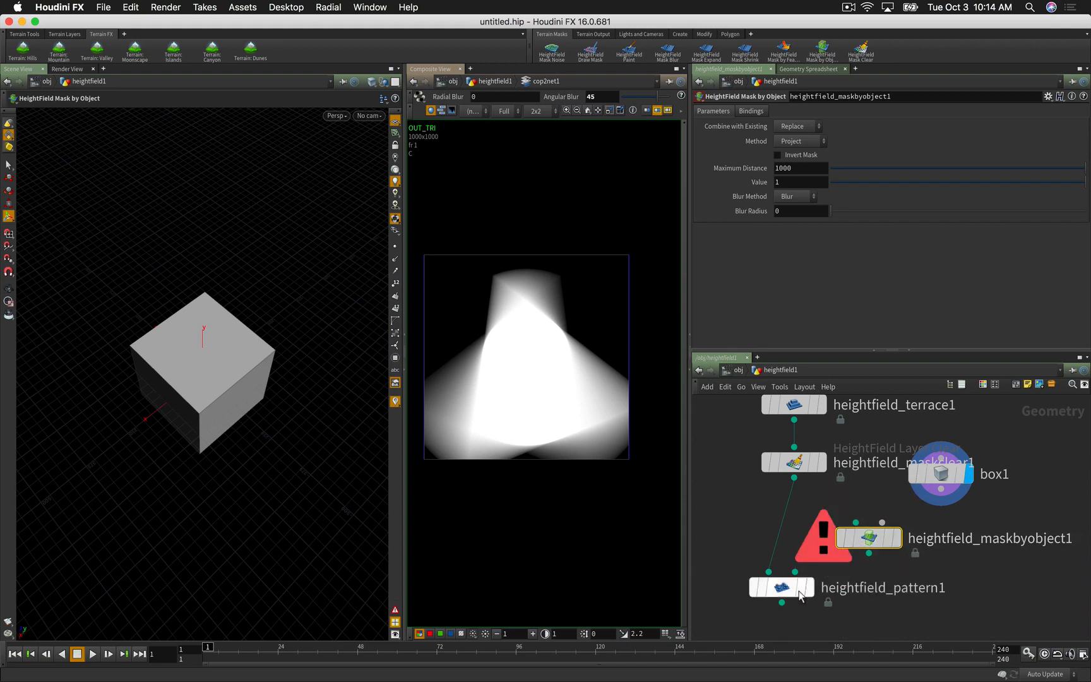
drag(793, 591, 777, 577)
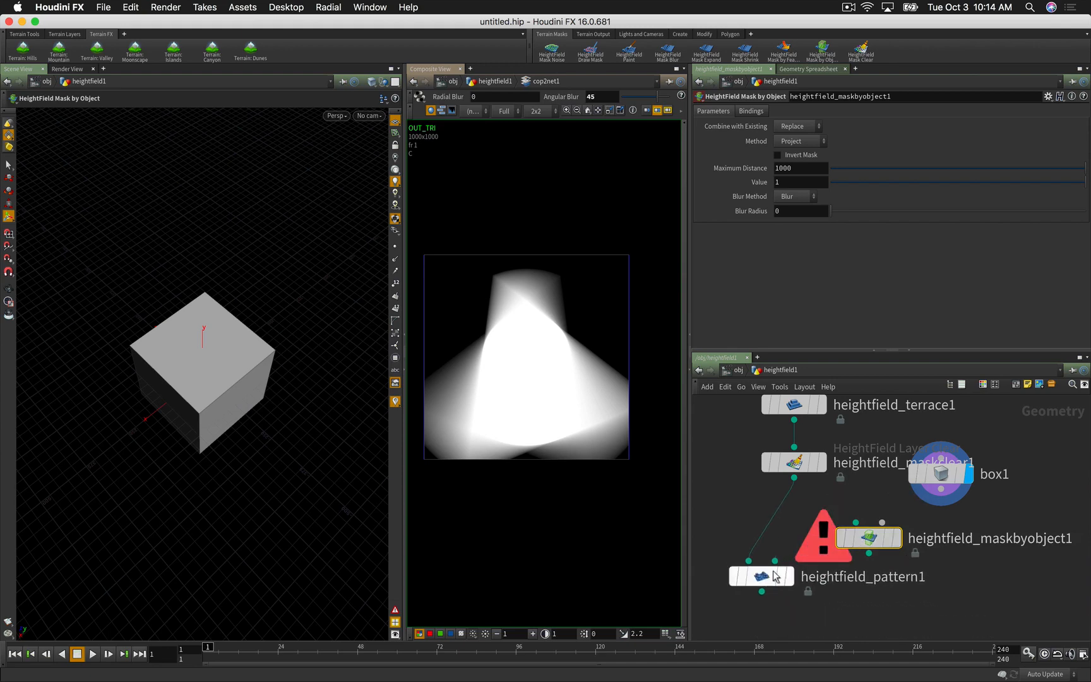
Step: Feed heightfield_maskclear1 and box1 into the mask node's two inputs and display it
drag(794, 478, 855, 523)
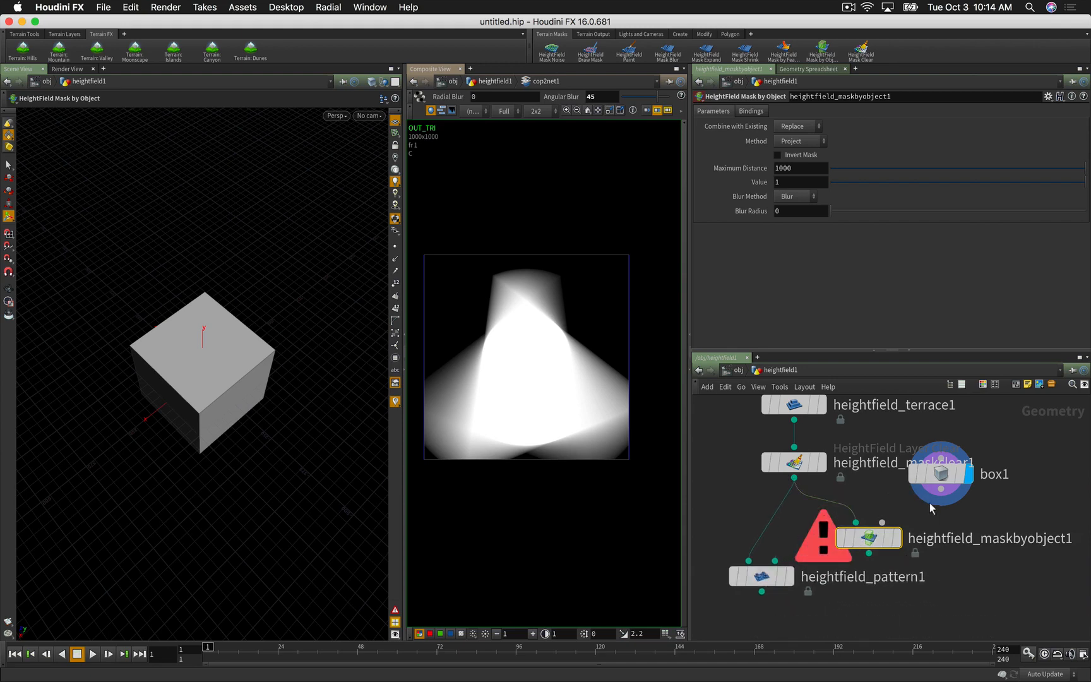
drag(940, 492, 882, 522)
click(897, 538)
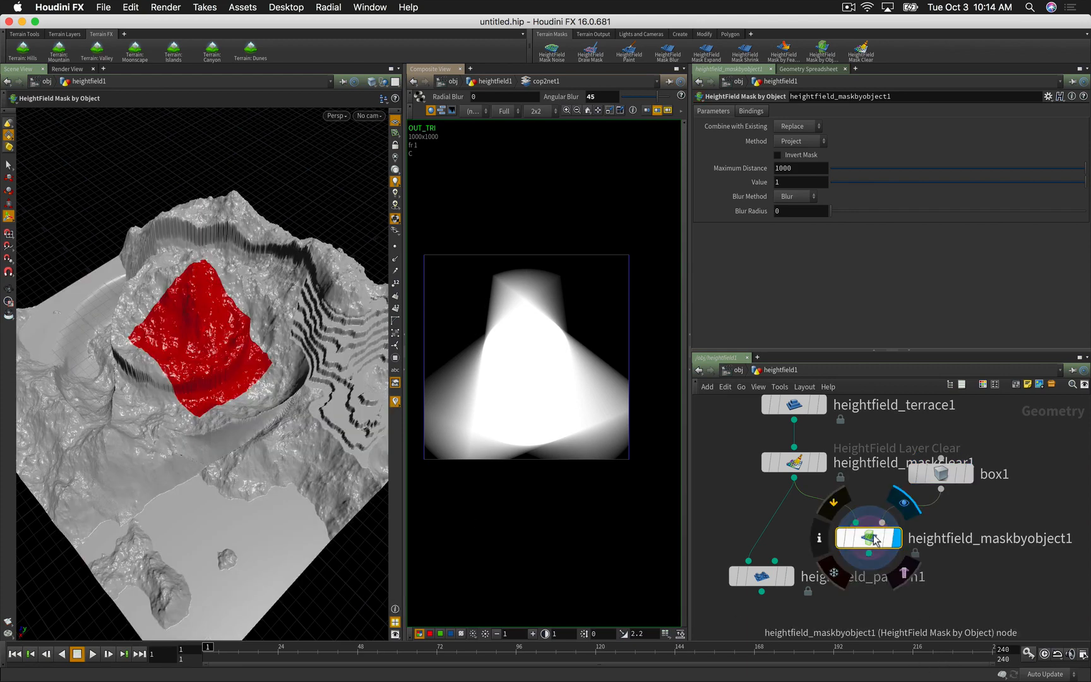
drag(874, 538, 916, 545)
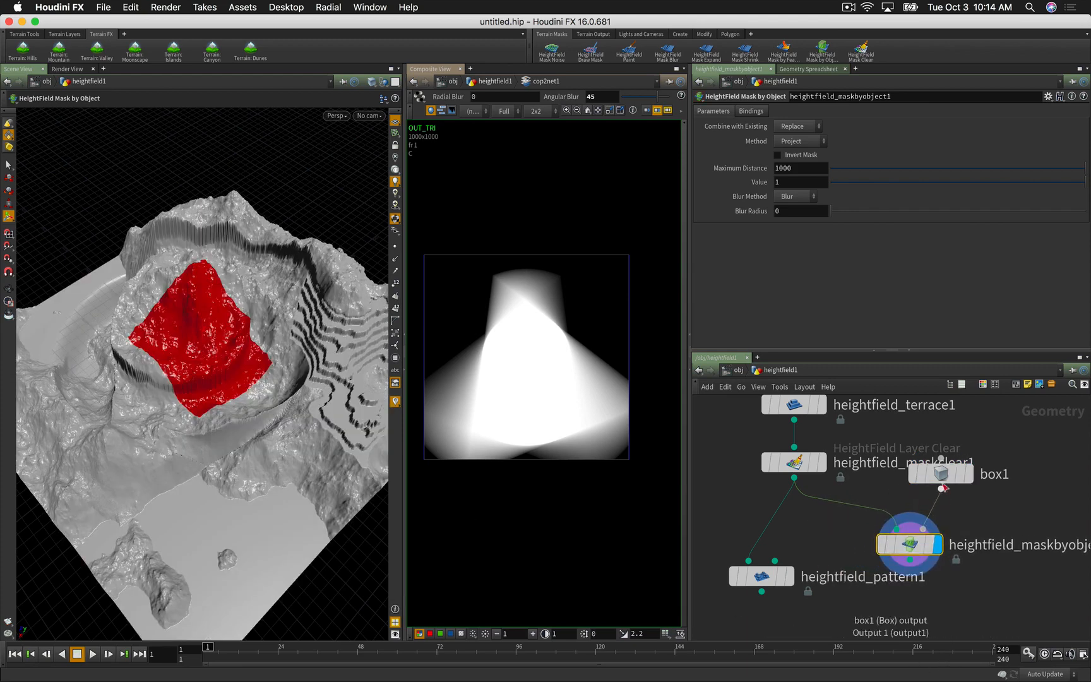
drag(941, 476, 974, 452)
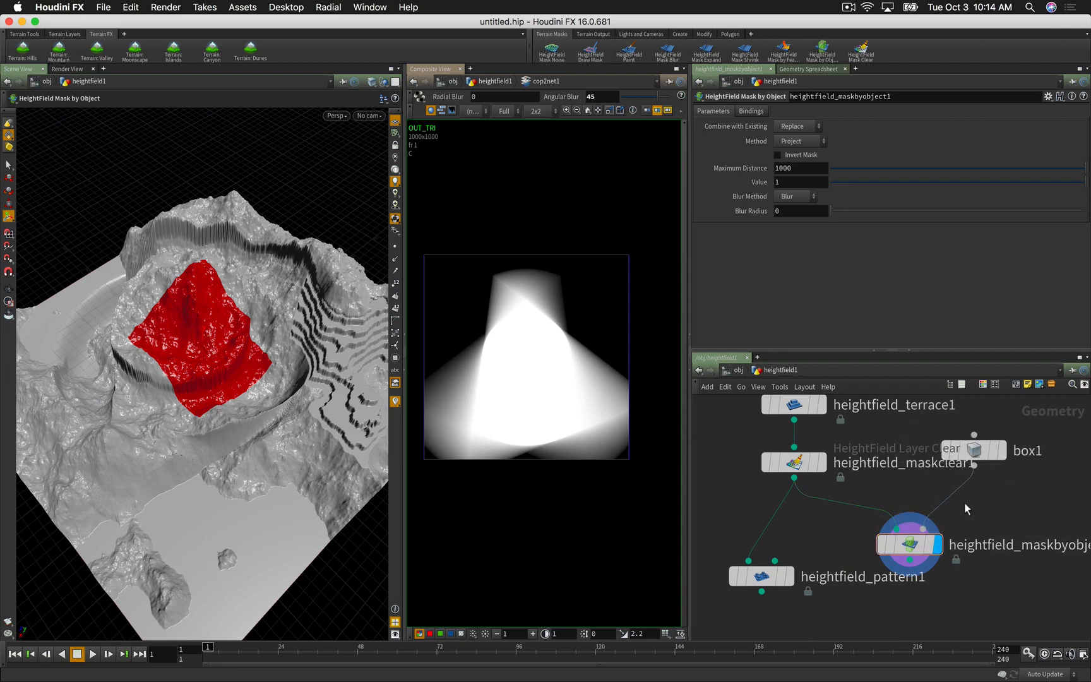
key(Tab)
Step: Insert transform2 after box1 and display heightfield_pattern1's result
text(transform)
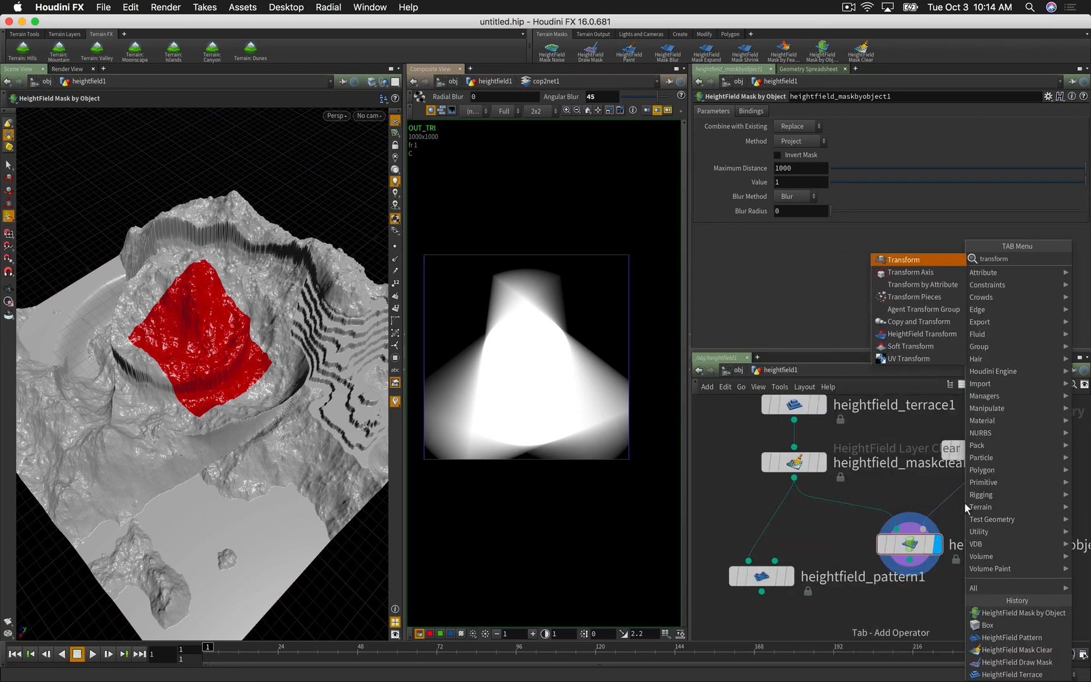
key(Return)
click(964, 503)
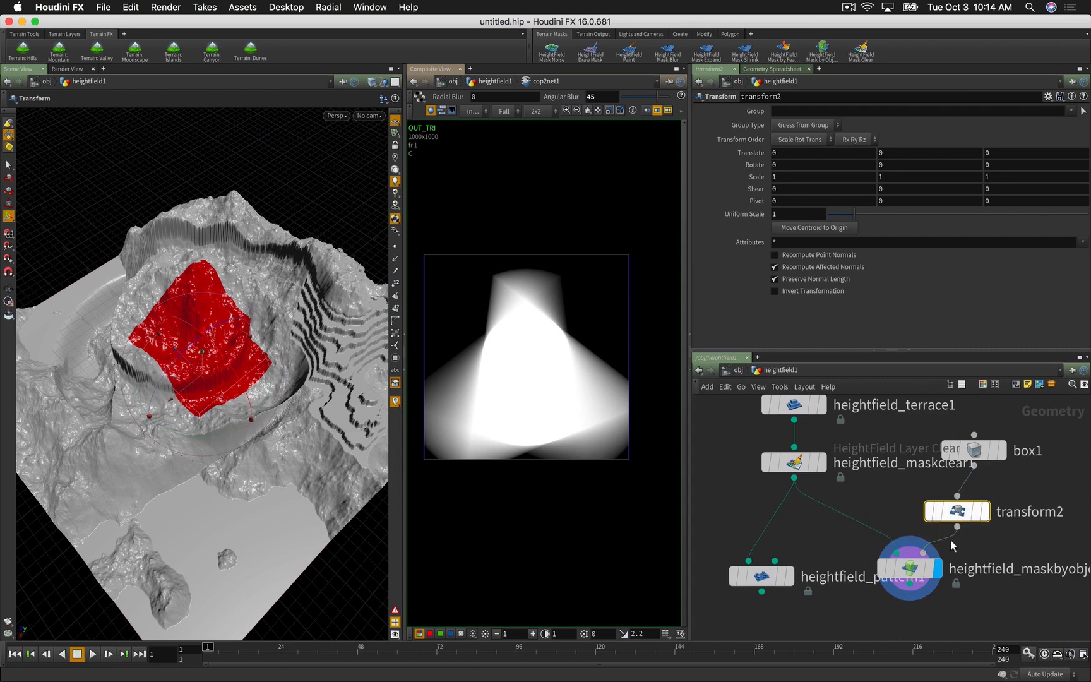
scroll(829, 614, down, 4)
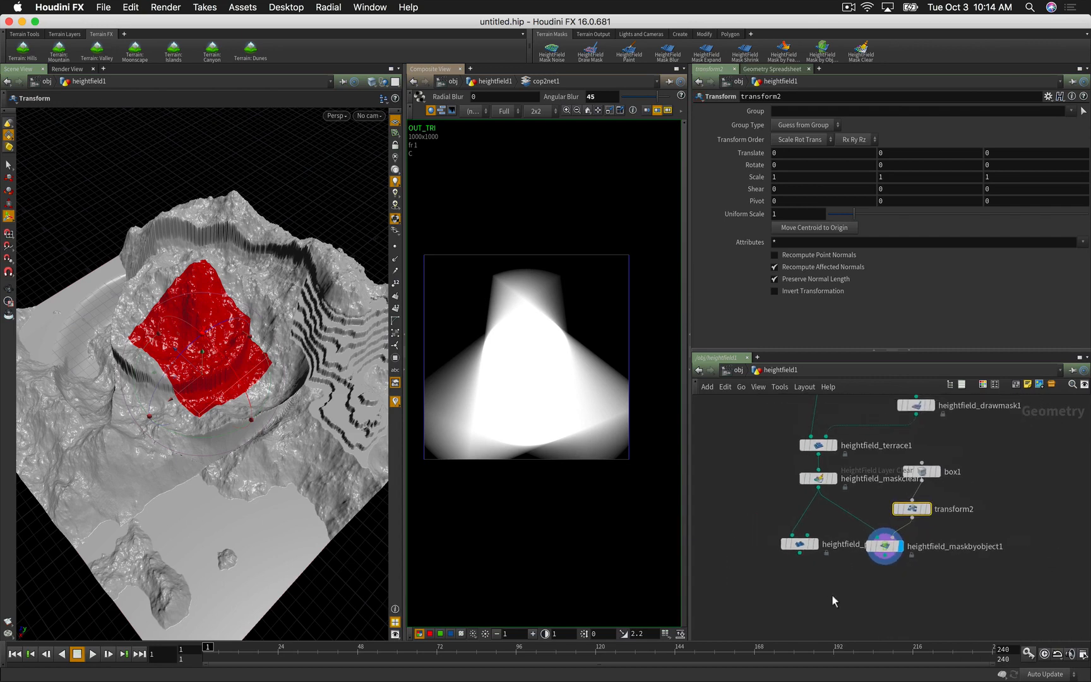
drag(799, 543, 883, 557)
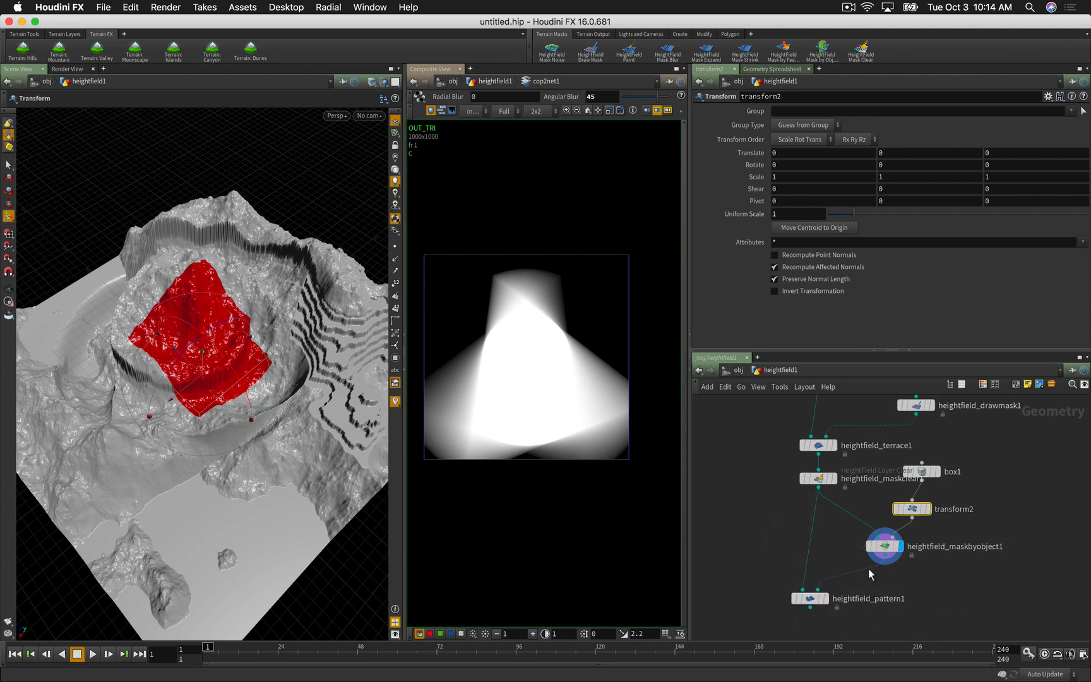
click(825, 599)
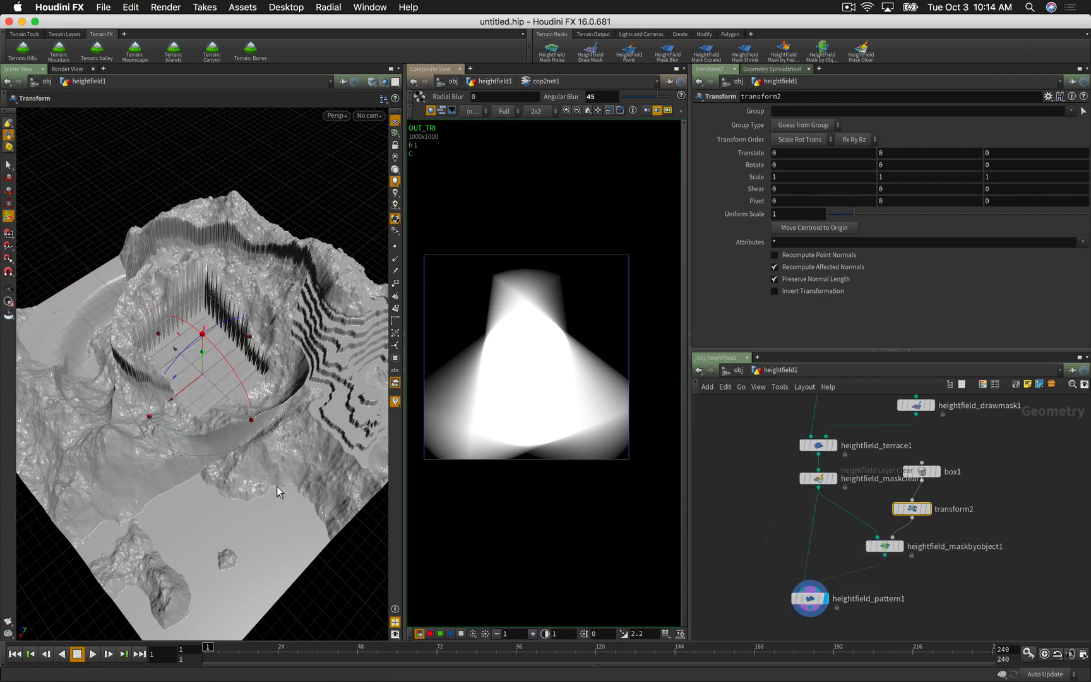
Step: Slide the box along Z to Translate Z -388.376 with transform2's handle
mouse_move(278, 482)
alt+mouse_down()
mouse_move(280, 453)
mouse_move(295, 462)
mouse_move(278, 496)
alt+mouse_up()
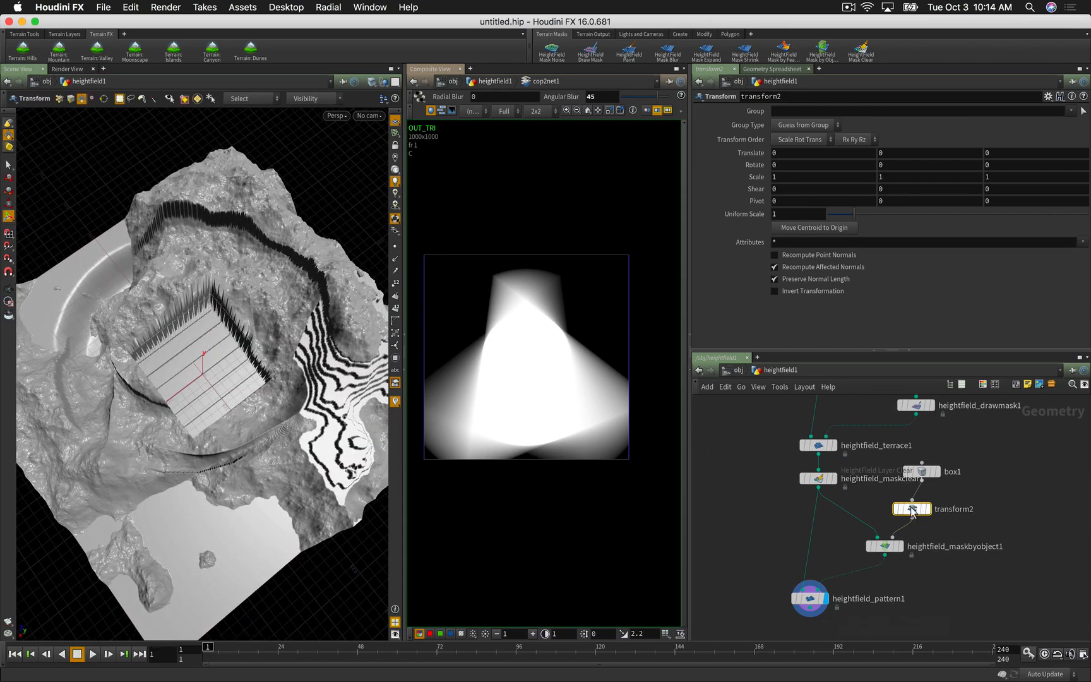
key(Return)
alt+drag(180, 415, 214, 389)
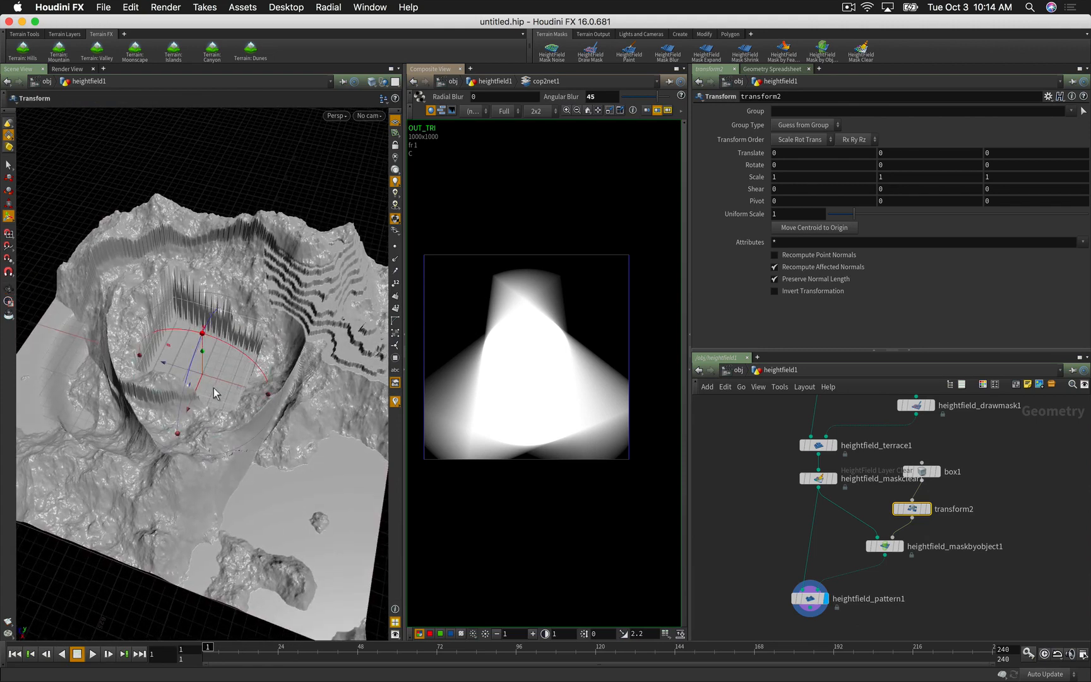
key(s)
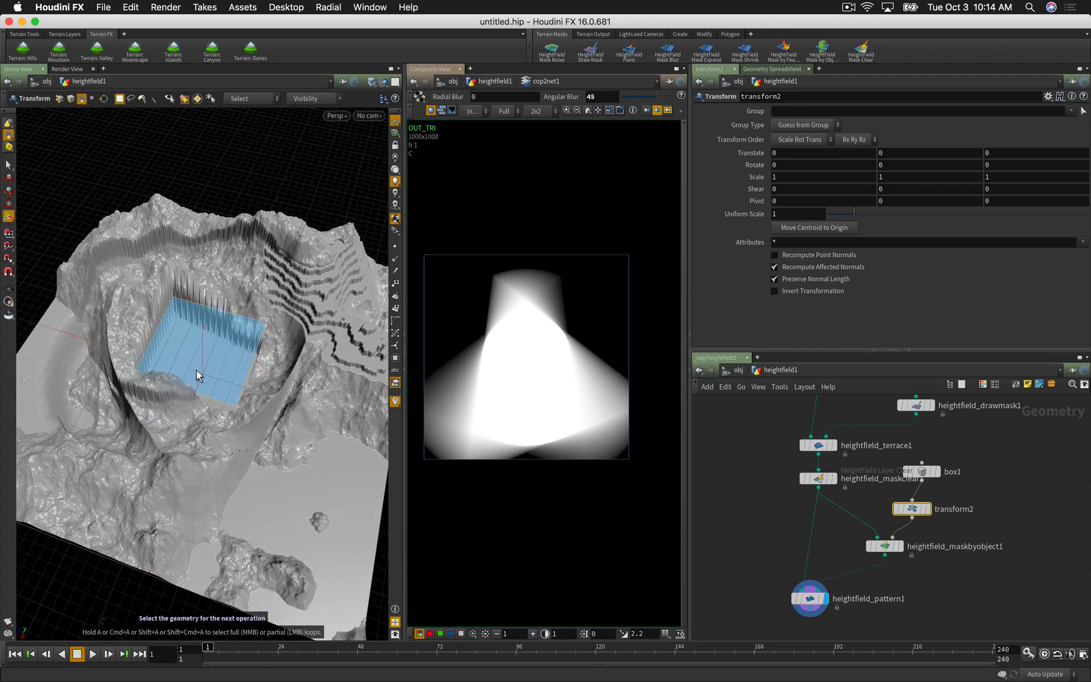
click(913, 508)
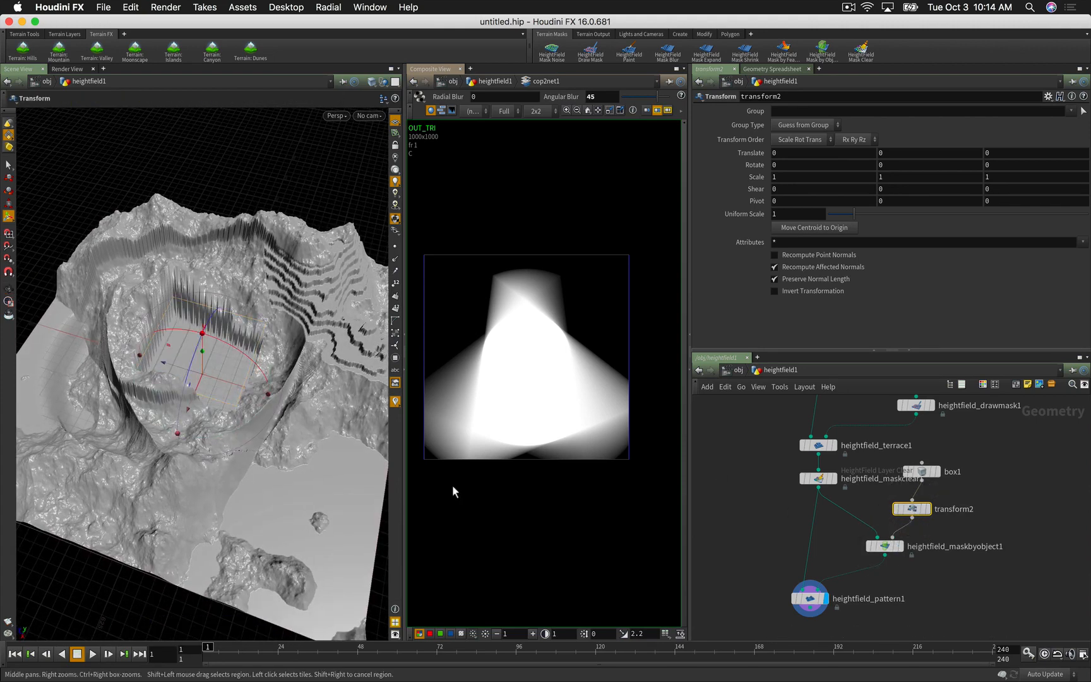
drag(164, 365, 303, 401)
Step: Create transform3 on box primitives 1 and 4 and drag them 154.75 along X
key(s)
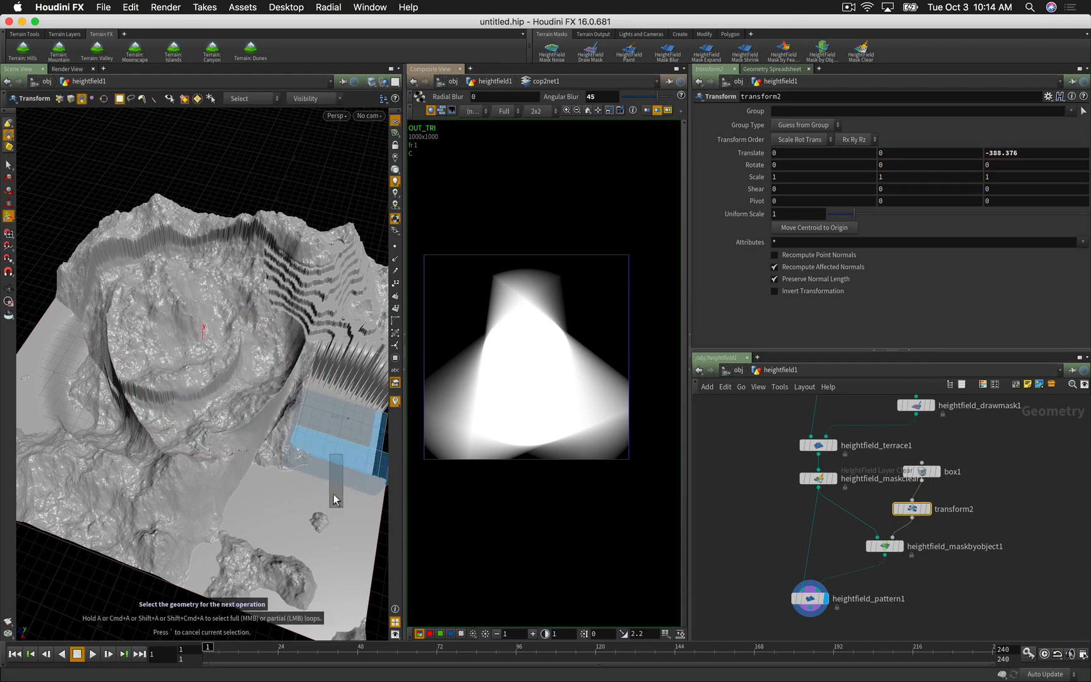
click(341, 460)
key(Return)
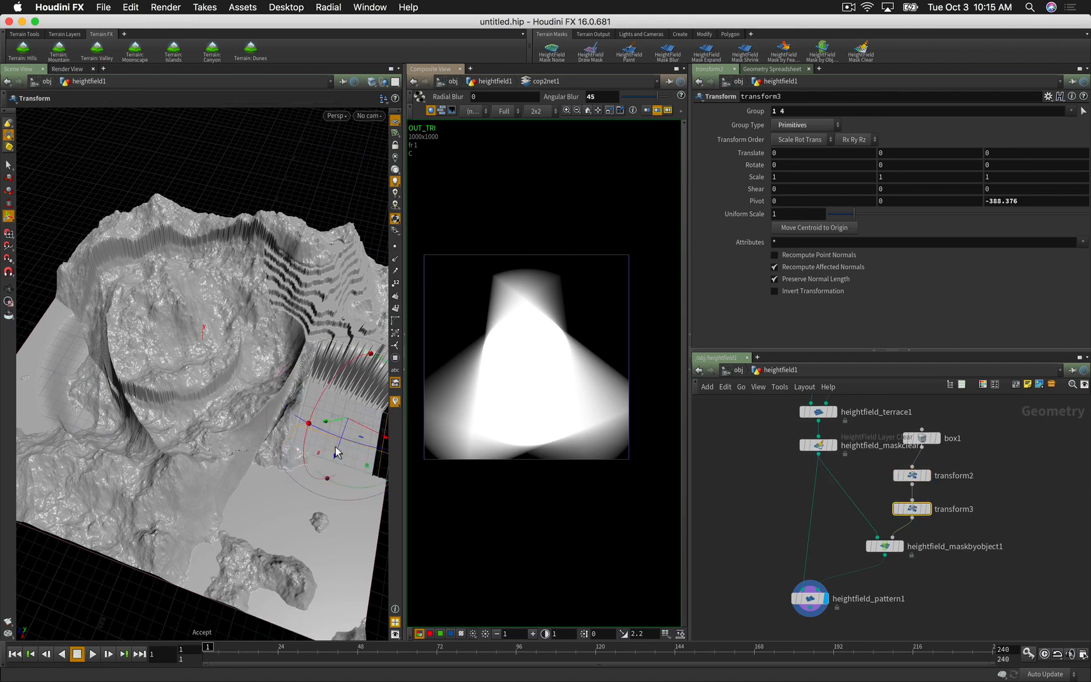
drag(338, 456, 306, 529)
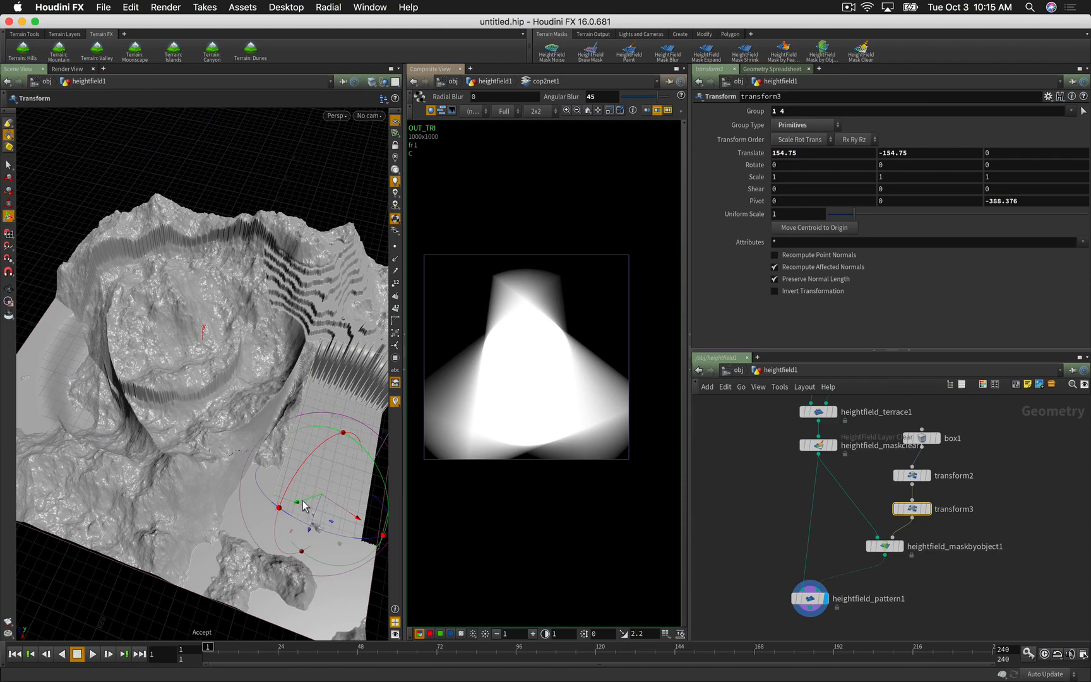
key(Escape)
drag(310, 509, 259, 467)
key(Return)
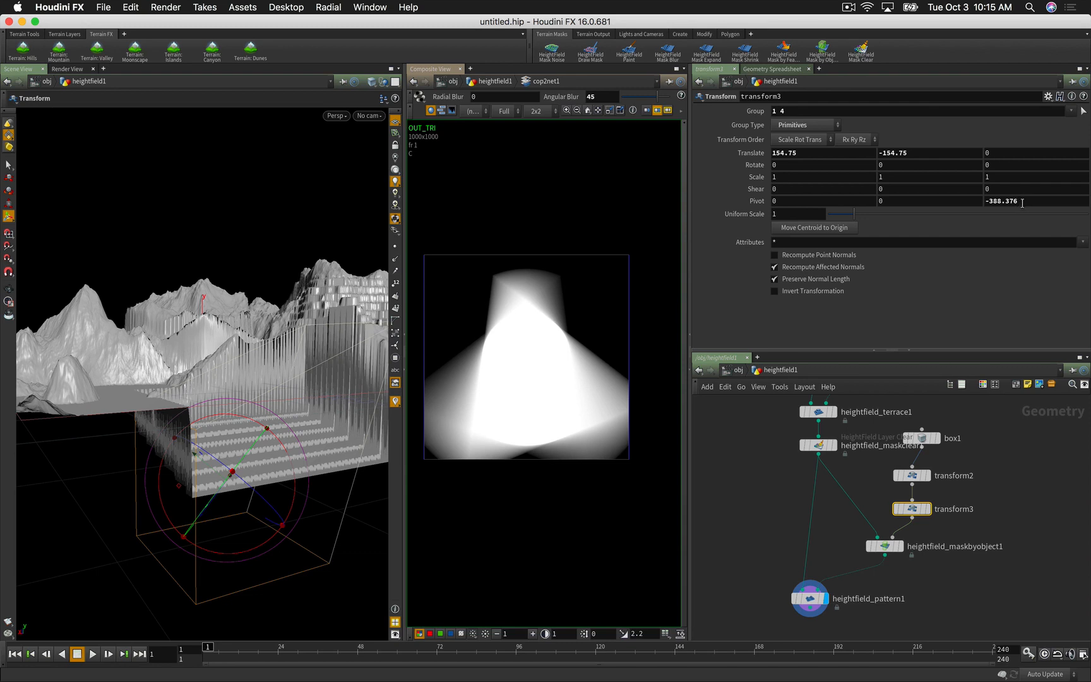
Step: Reset transform3's Pivot Z and Translate Y to 0
drag(1022, 203, 956, 204)
text(0)
key(Return)
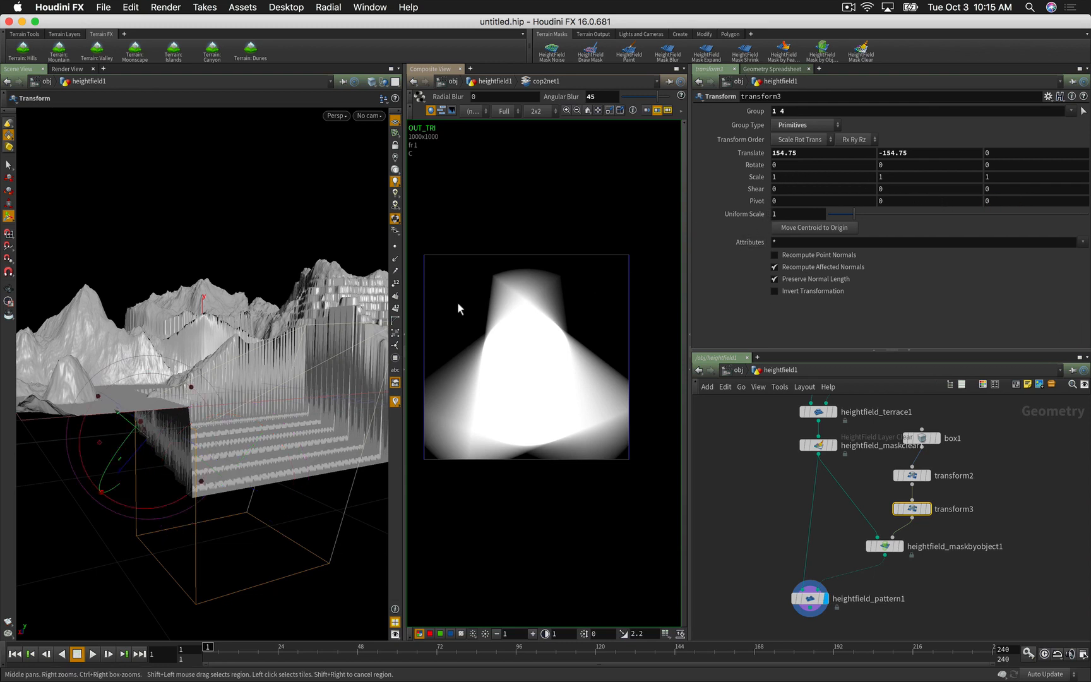
drag(313, 349, 185, 446)
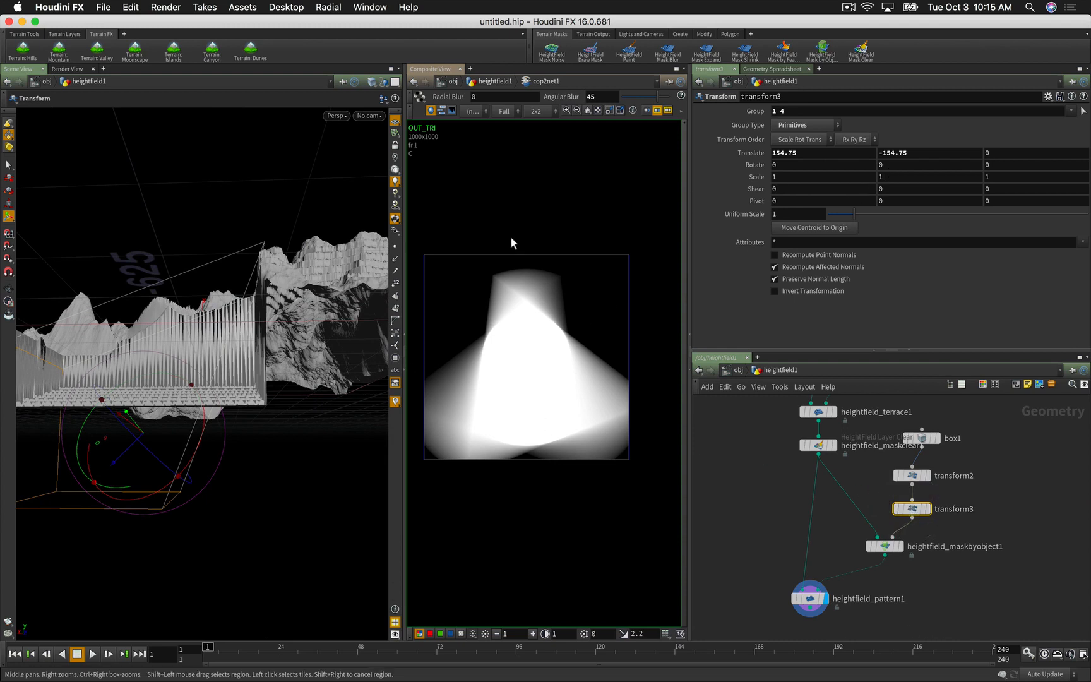
click(905, 155)
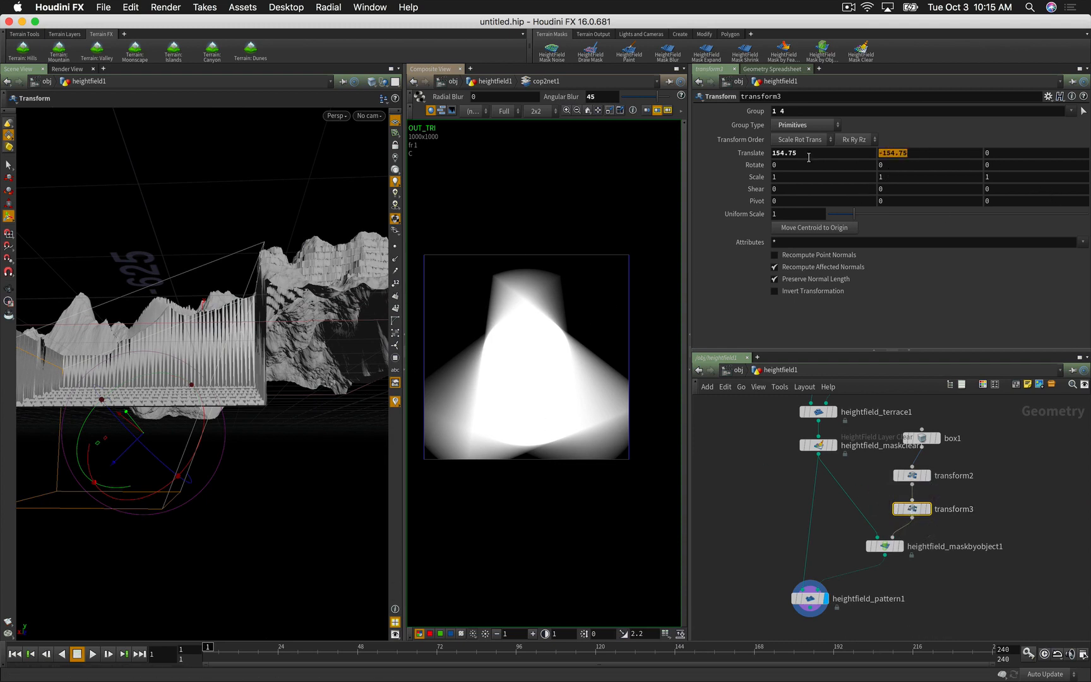
text(0)
key(Return)
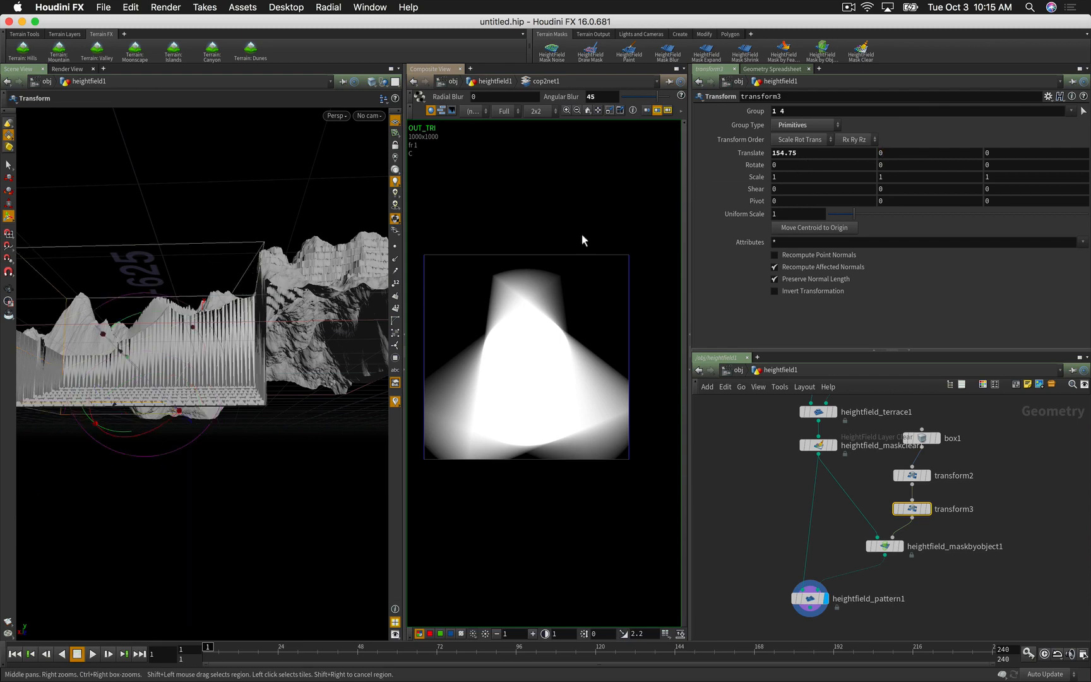
alt+drag(256, 353, 298, 401)
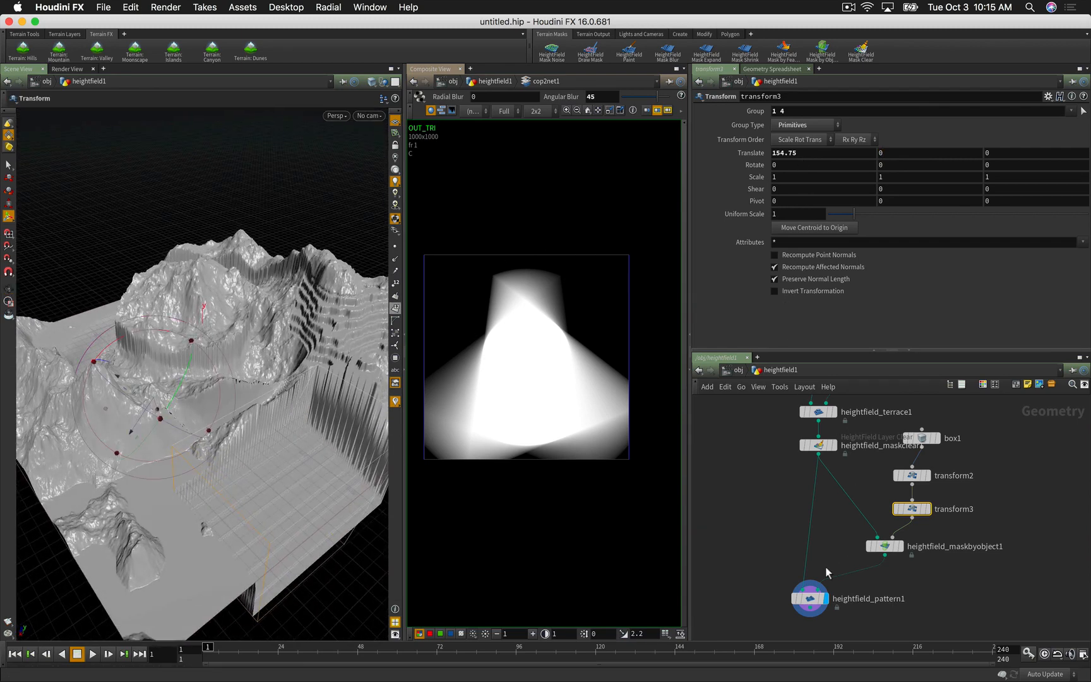
click(810, 598)
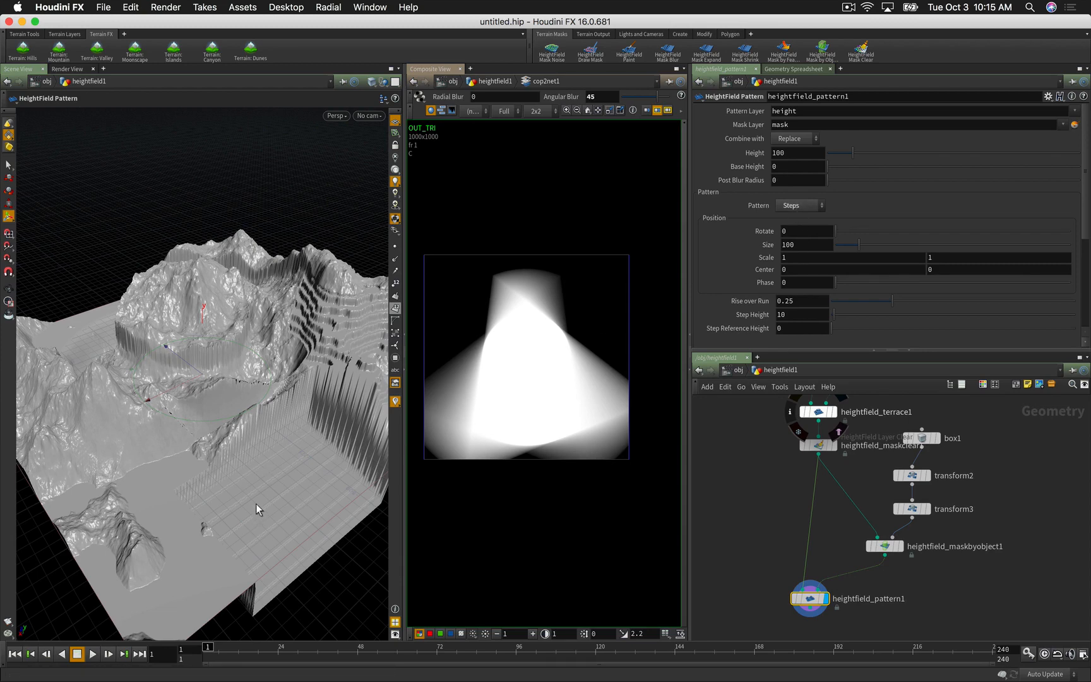
key(Escape)
drag(256, 502, 250, 475)
key(Return)
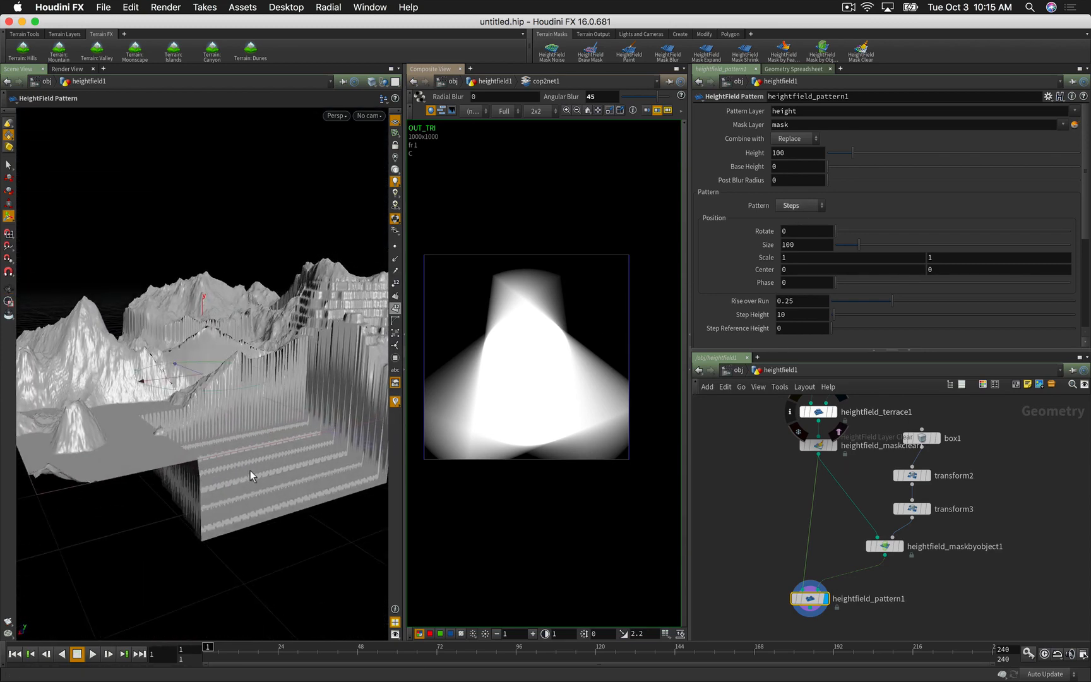
alt+drag(210, 384, 219, 414)
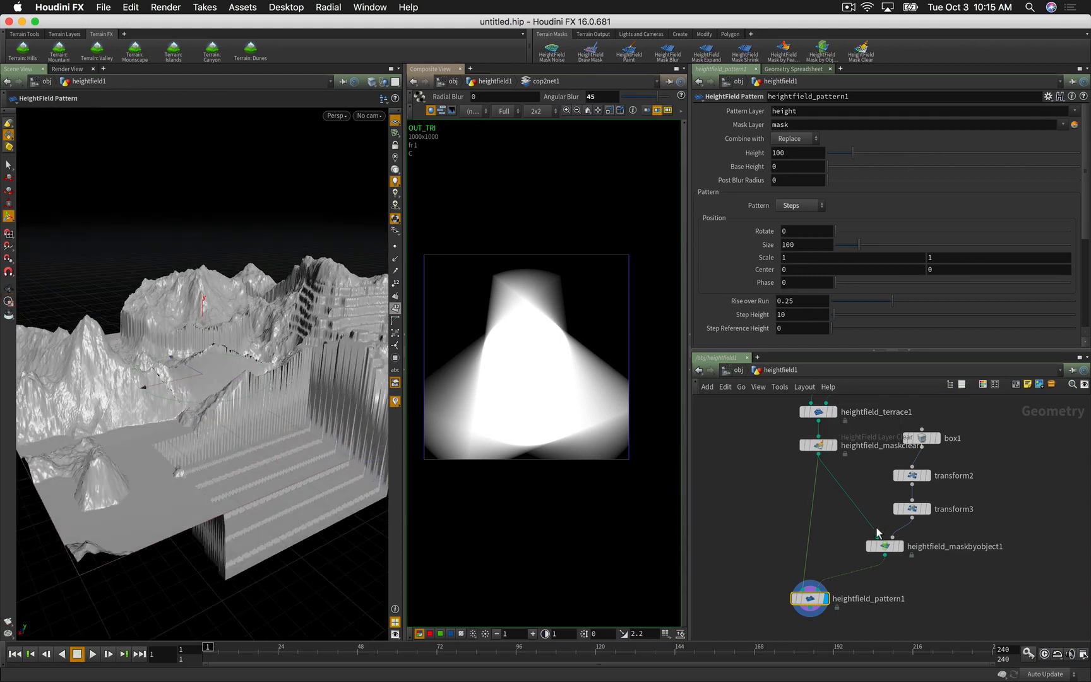
click(911, 509)
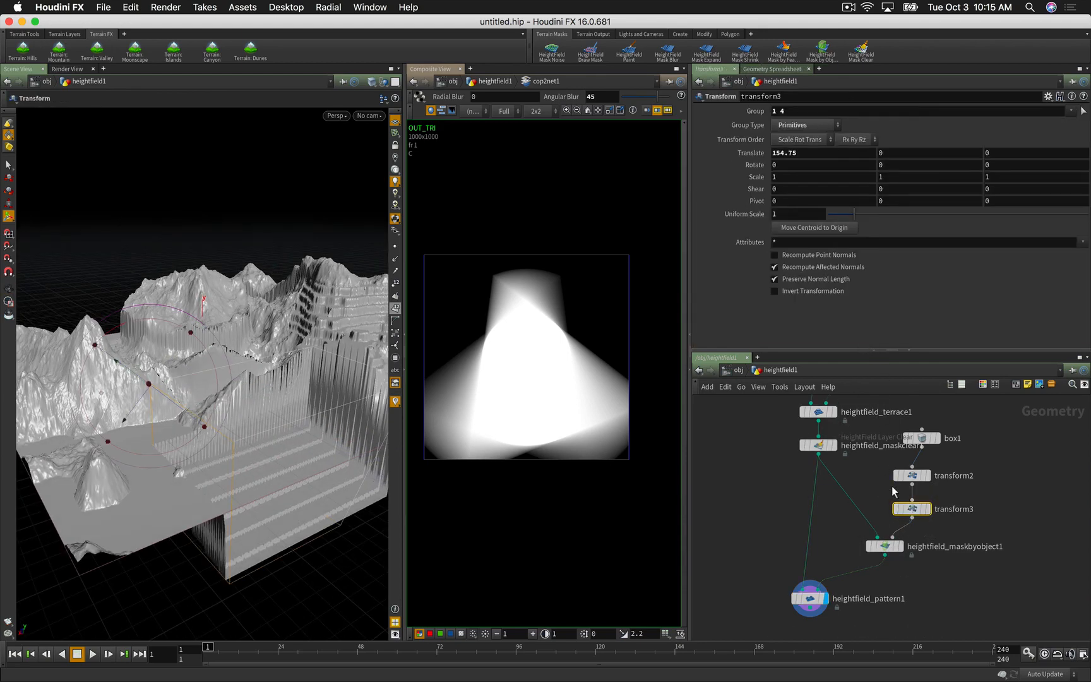
Step: Delete transform3 and raise the box with transform2 to Translate 0, 141.916, 19.941
key(Delete)
click(912, 478)
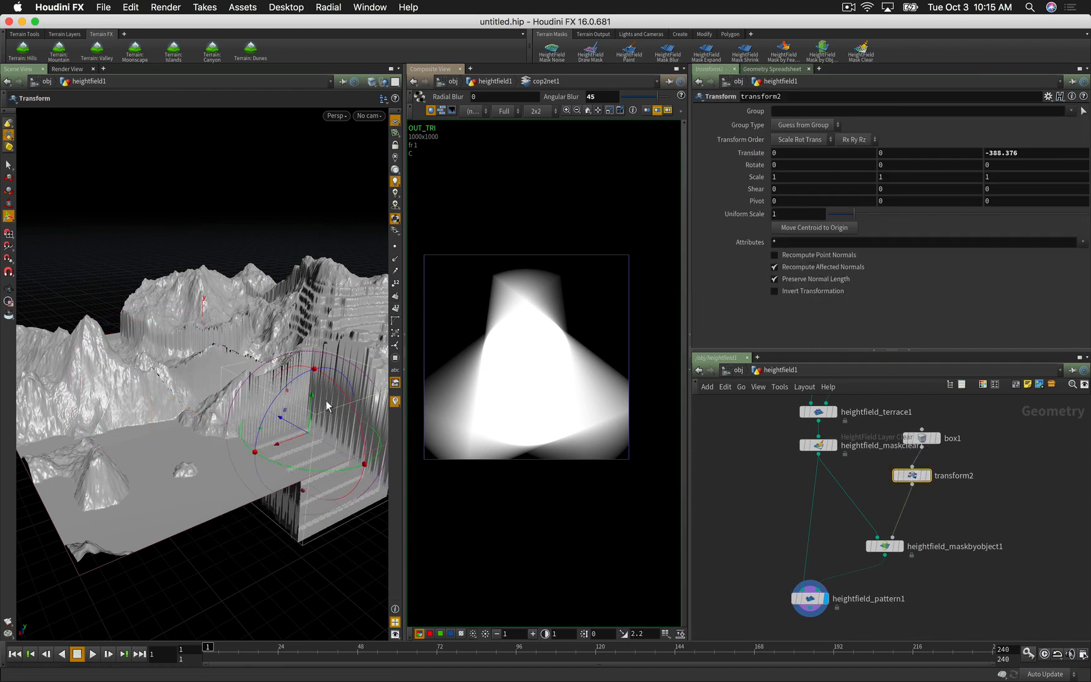
drag(313, 397, 188, 308)
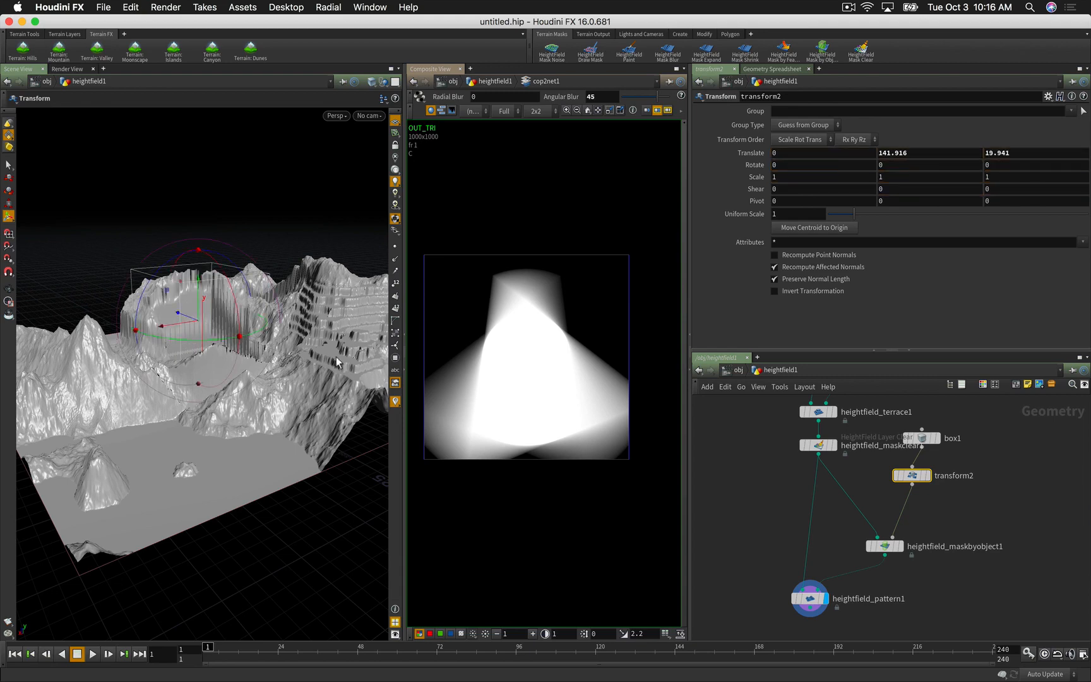
click(809, 604)
alt+drag(132, 434, 182, 440)
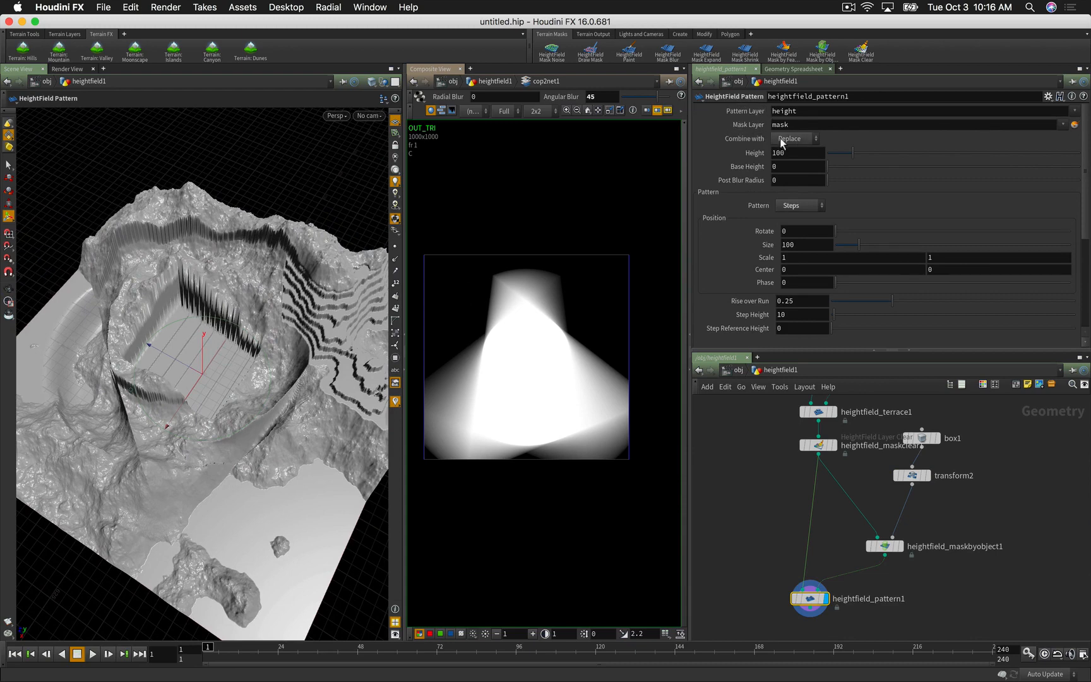
Step: Switch the pattern's combine method to Add
click(783, 138)
click(786, 152)
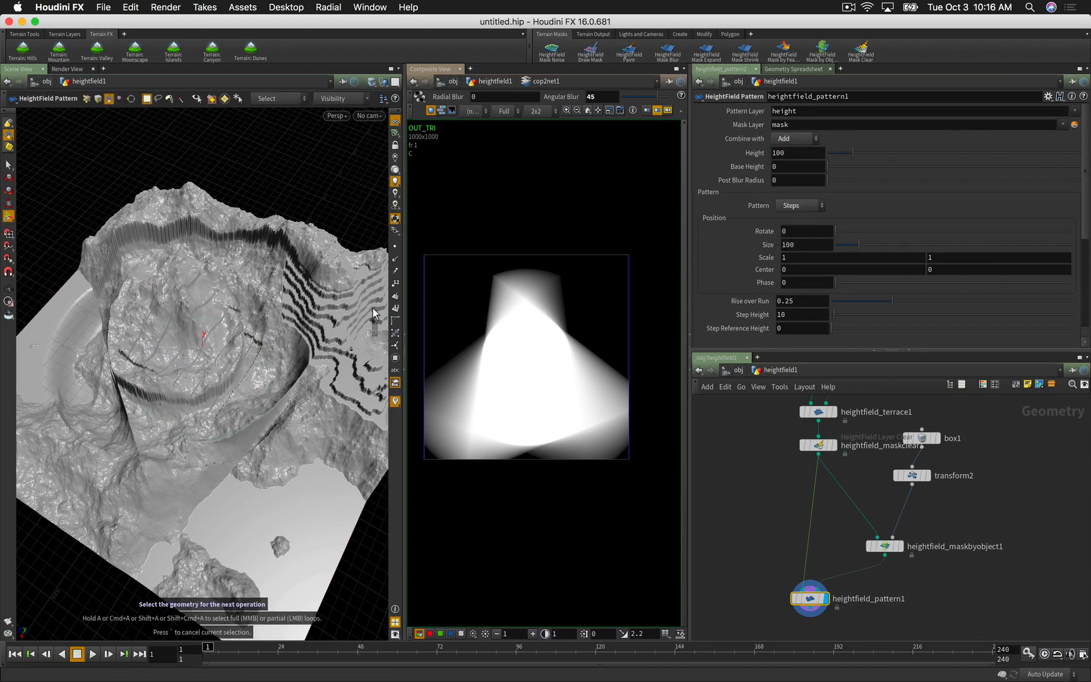
alt+drag(221, 363, 238, 345)
Step: Change the pattern to Cells with Size 115 and a thin wall width of about 0.194
click(808, 206)
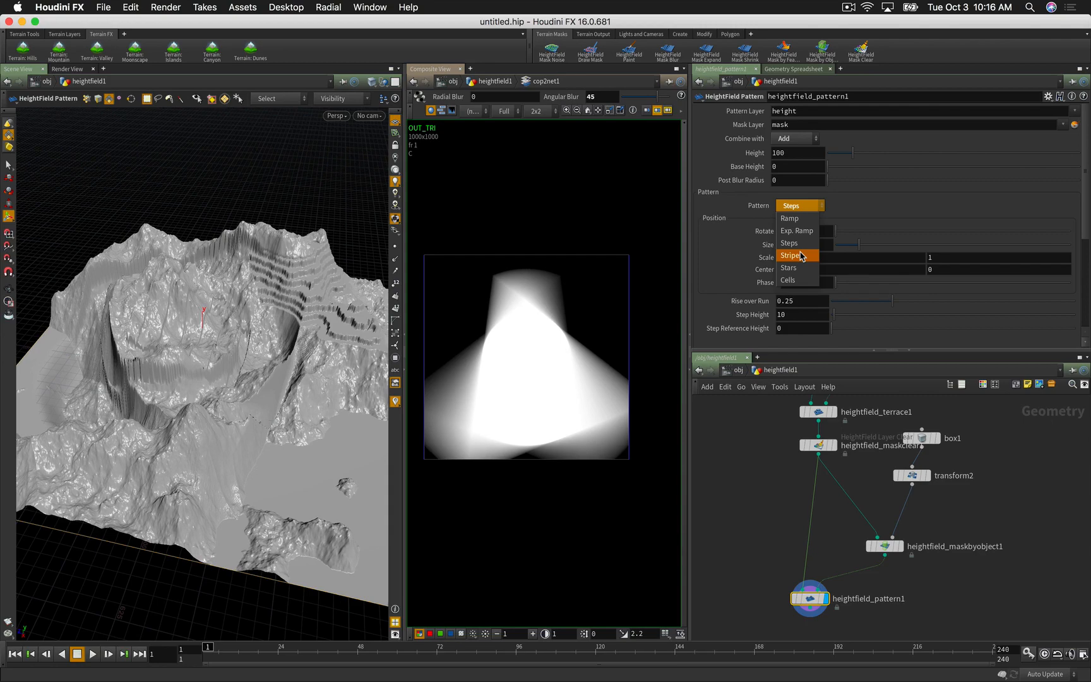
click(799, 279)
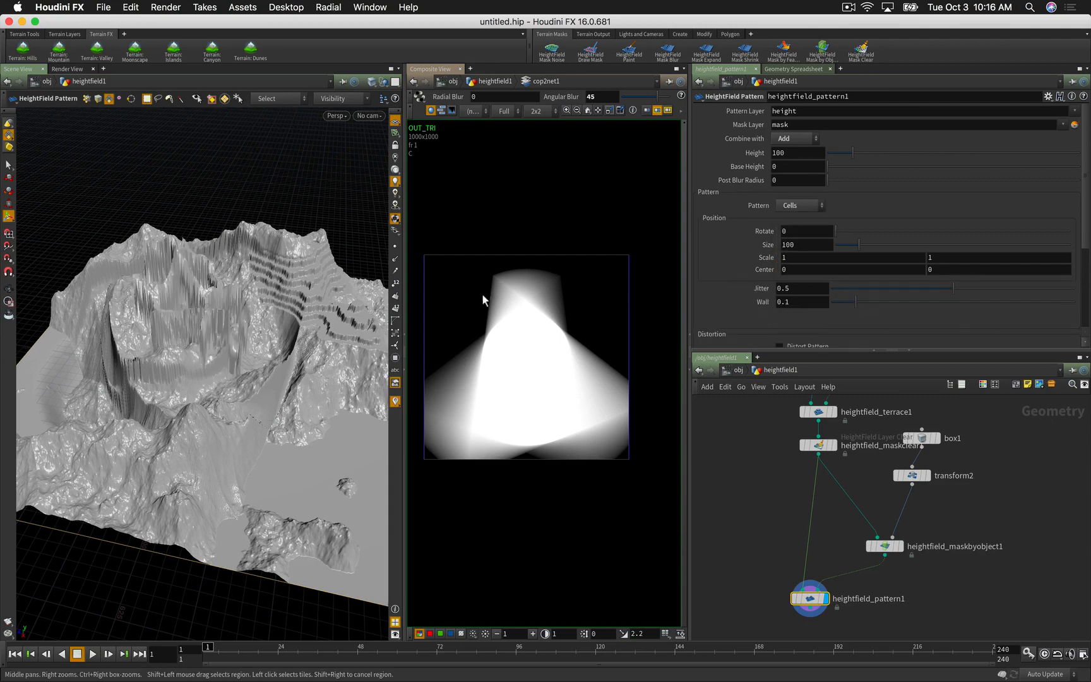
alt+drag(293, 313, 180, 334)
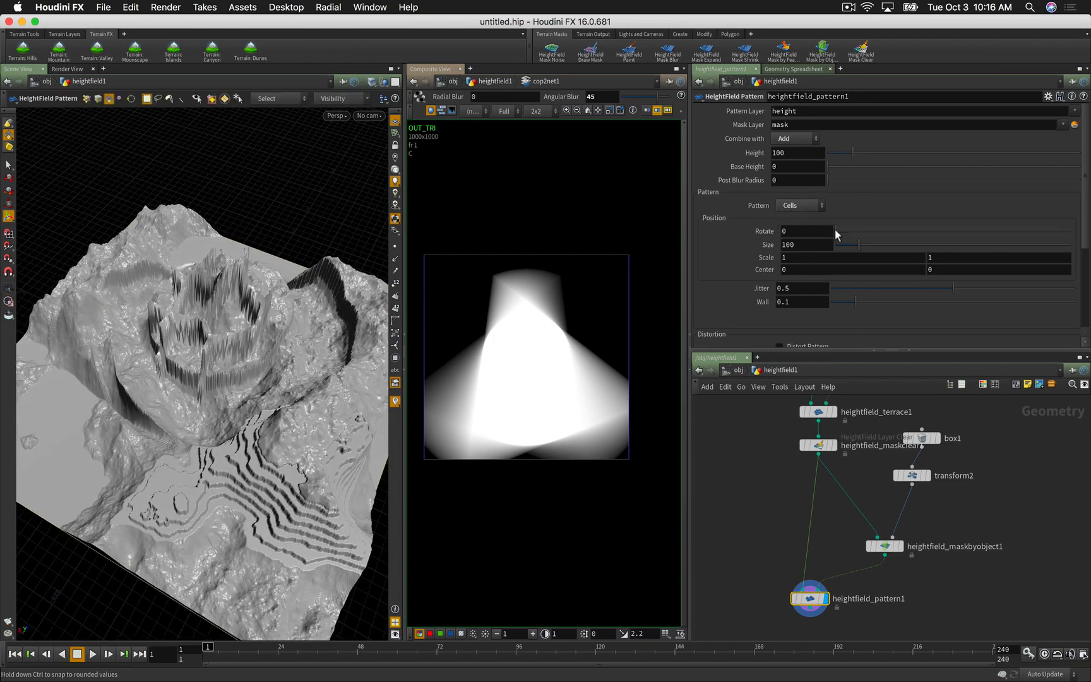
drag(861, 245, 862, 245)
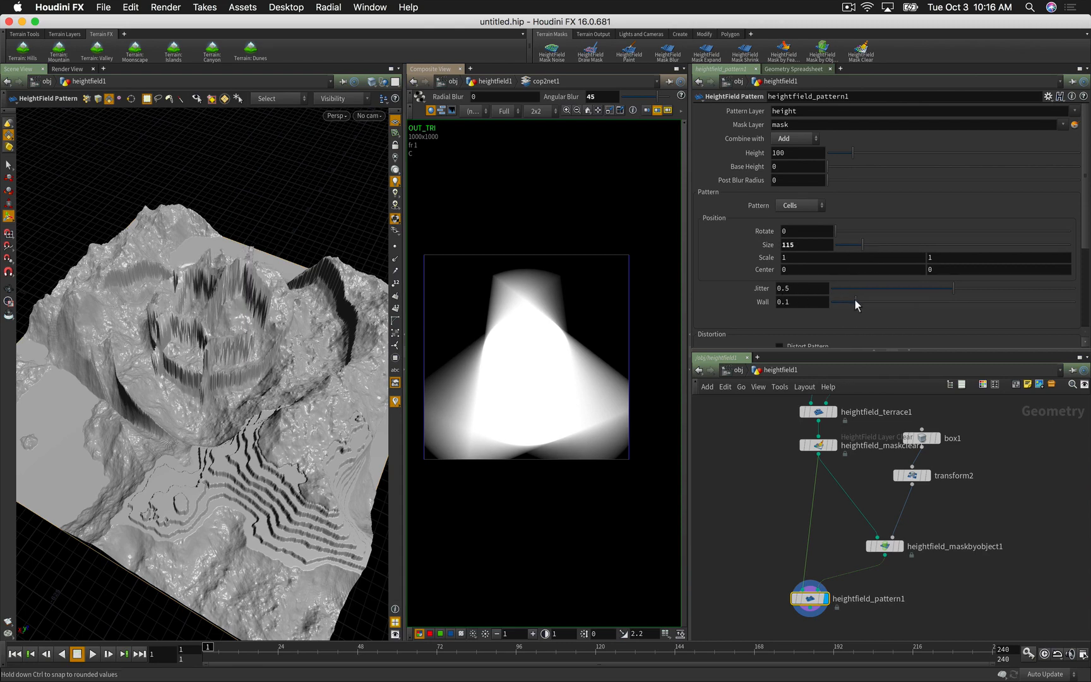
drag(854, 300, 962, 293)
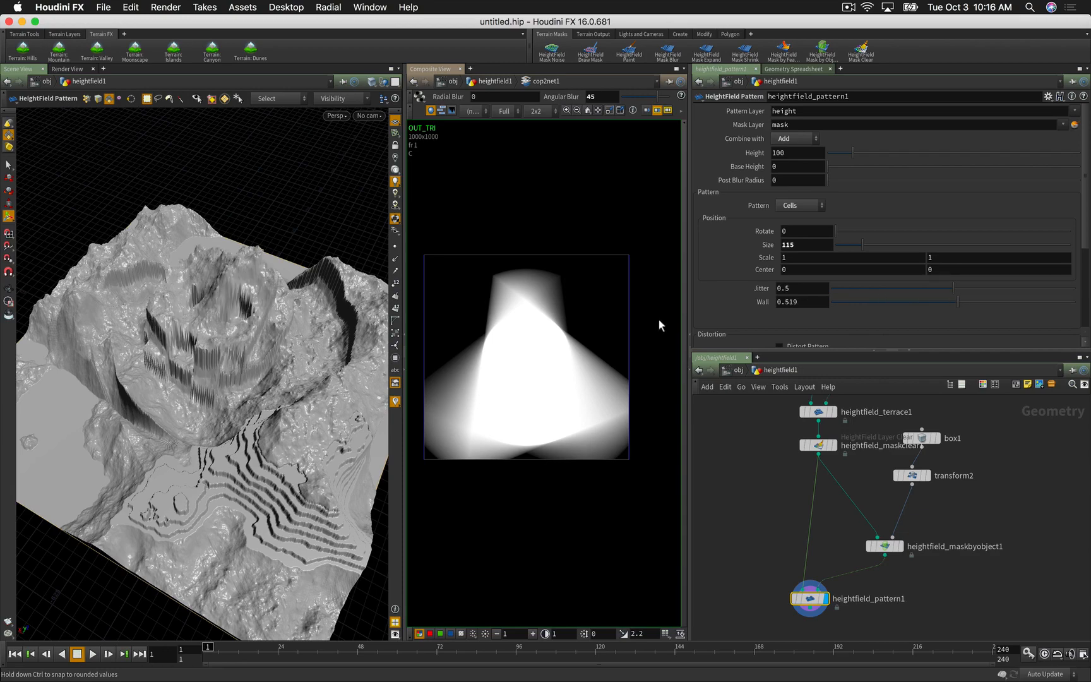
alt+drag(318, 369, 382, 385)
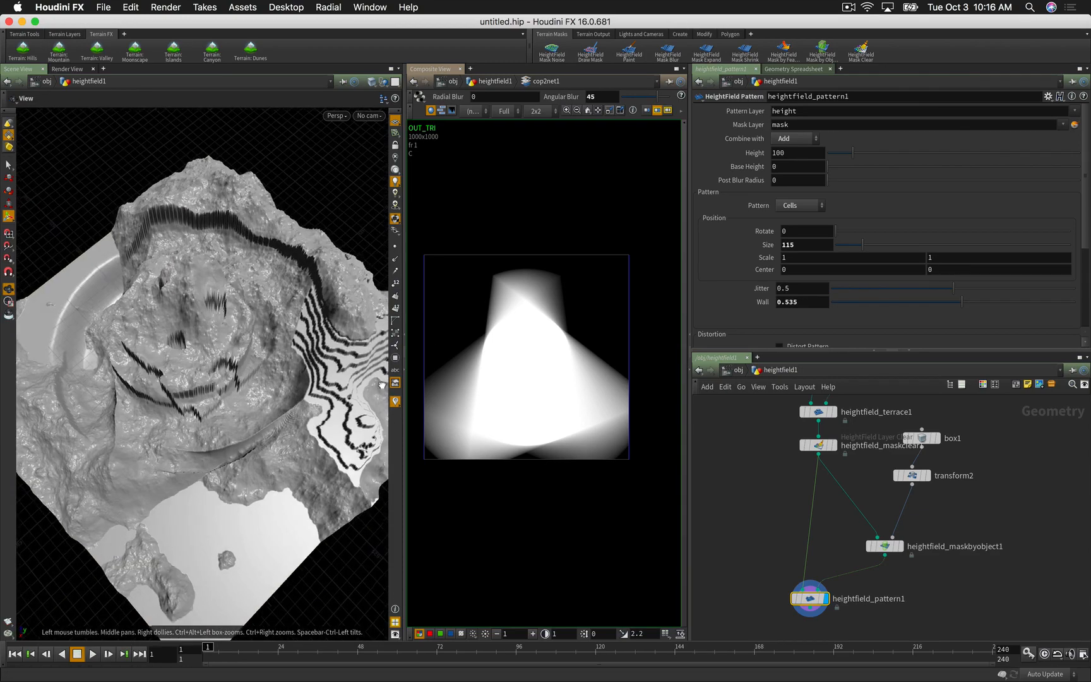
click(890, 301)
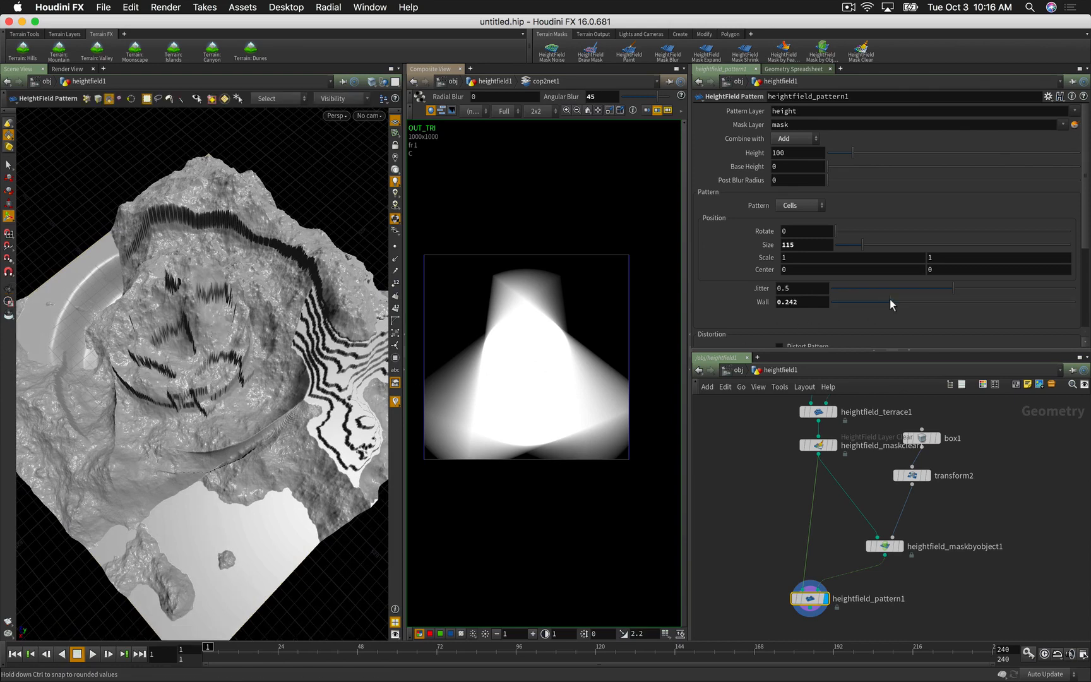
drag(887, 302, 877, 303)
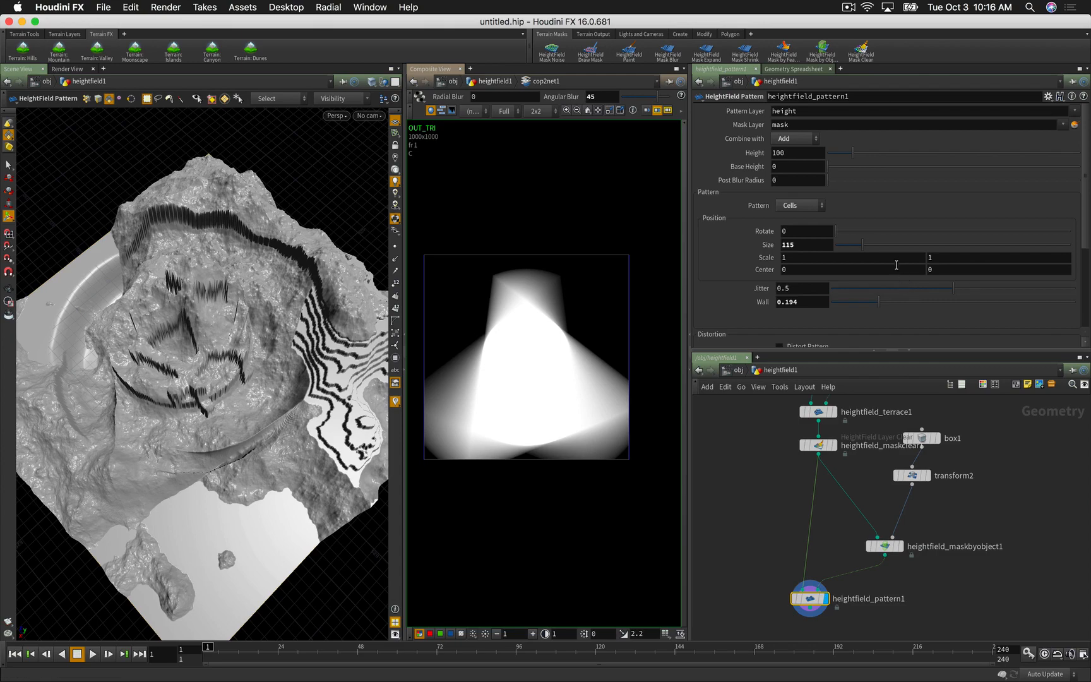
Step: Lower the pattern Height from 100 to 54 and view the terrain from a low angle
click(840, 153)
alt+drag(55, 429, 77, 369)
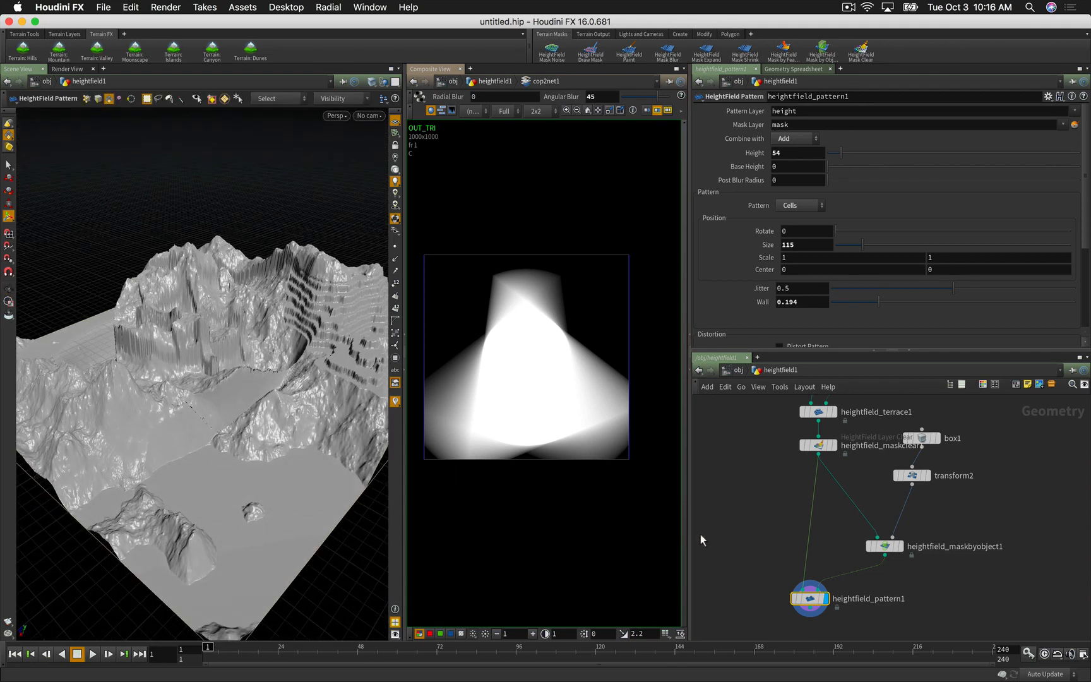
middle_drag(750, 536, 768, 475)
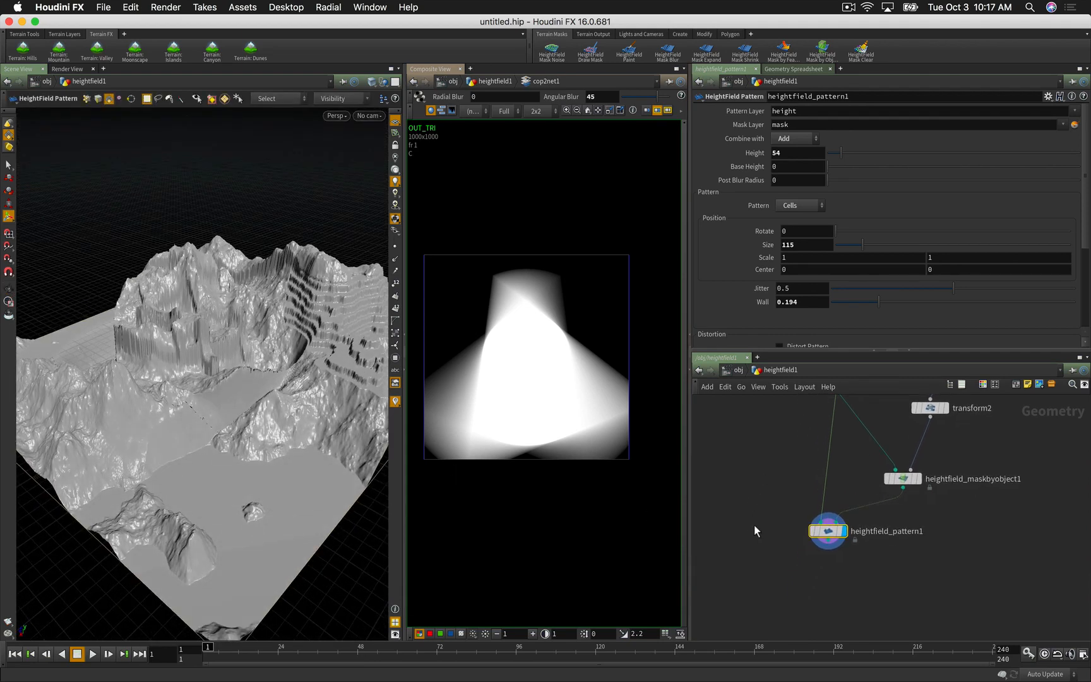
Step: Save As testErode.hip in the Desktop folder, replacing the untitled file name
key(super+shift+s)
click(564, 434)
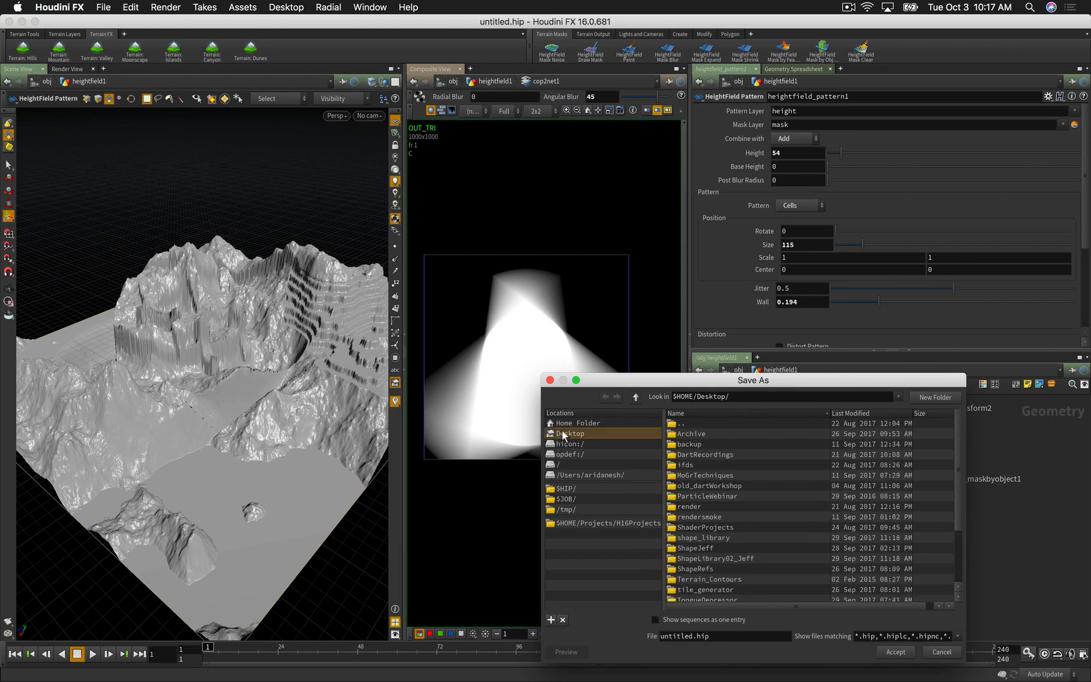
double_click(690, 636)
text(testErode)
key(Return)
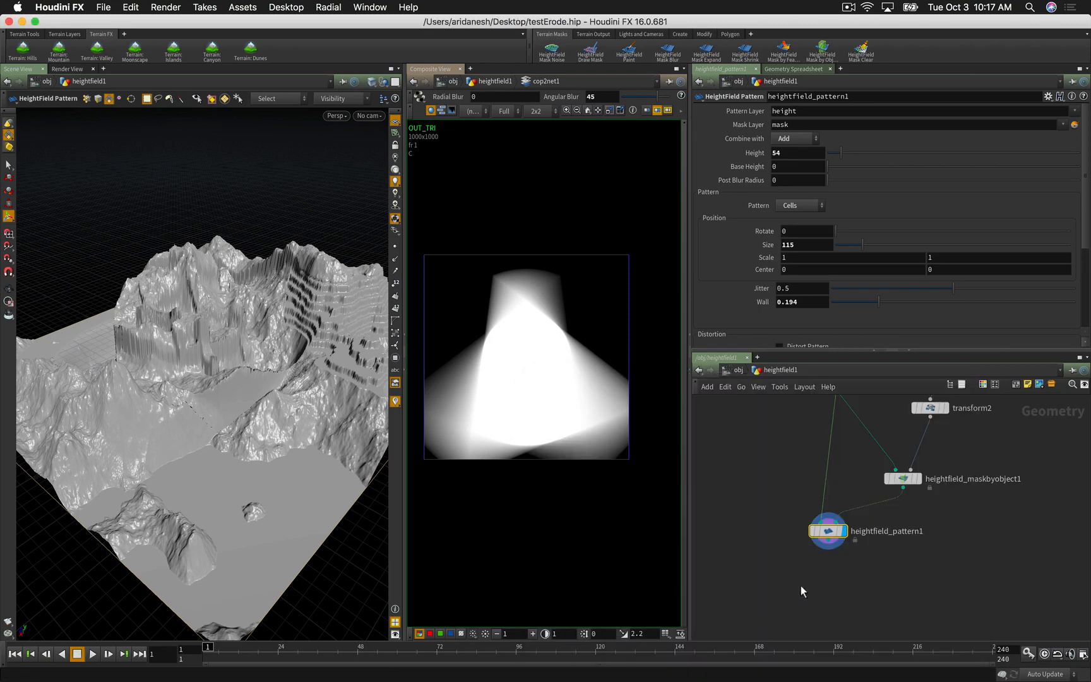
Step: Add heightfield_erode1 wired under heightfield_pattern1 and make it the displayed node
key(Tab)
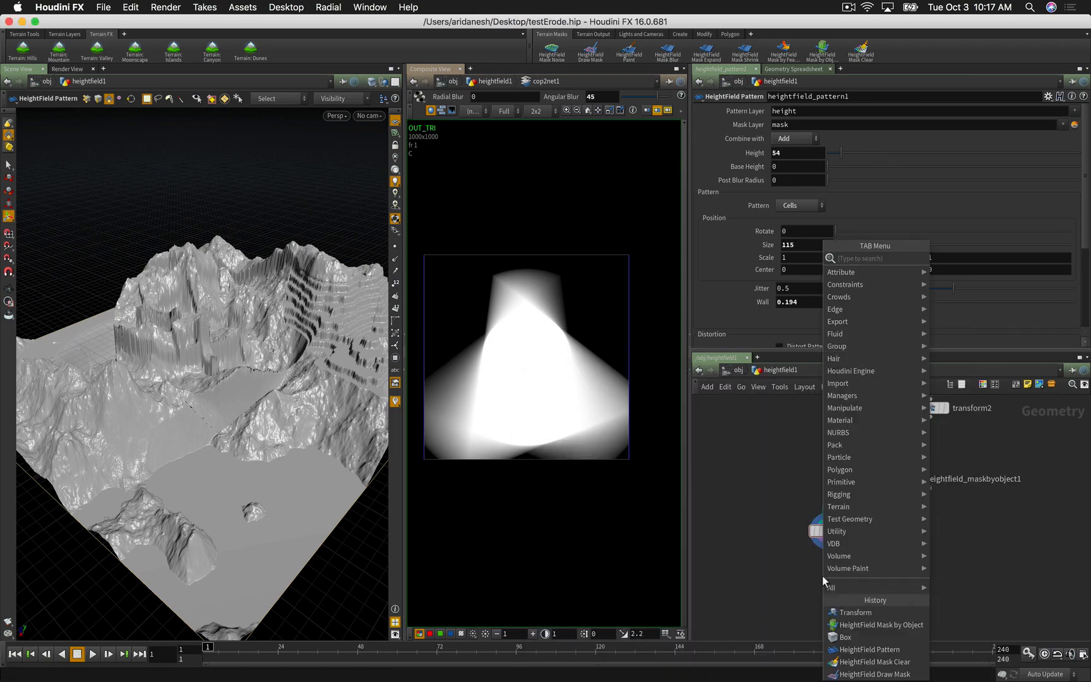
text(ero)
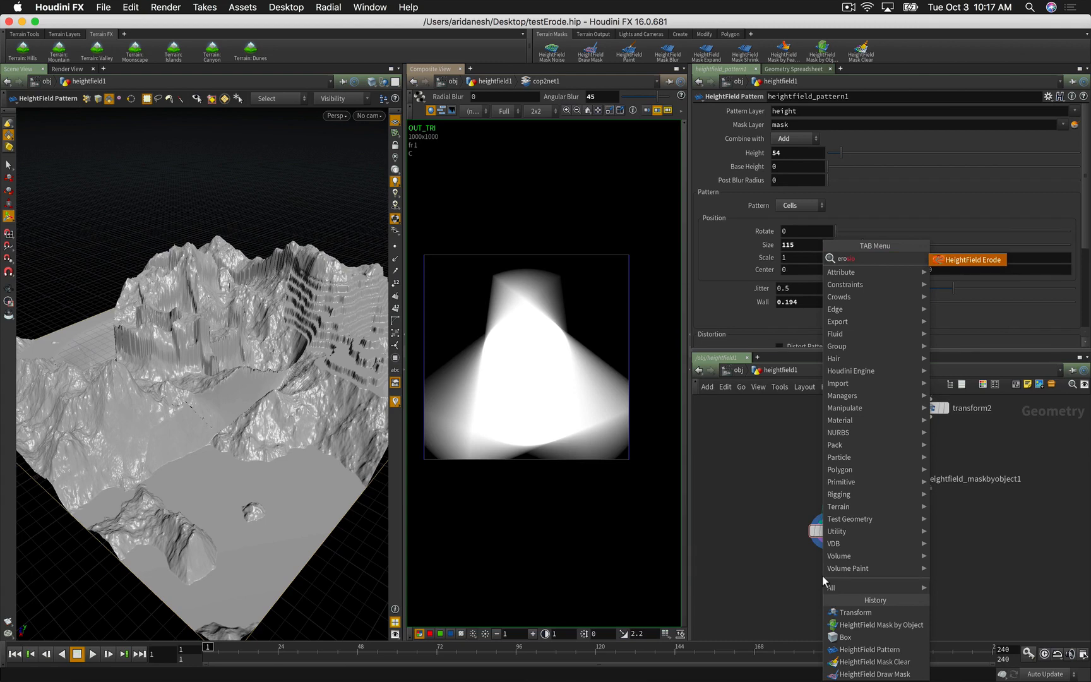
key(Return)
click(822, 576)
drag(822, 579, 829, 549)
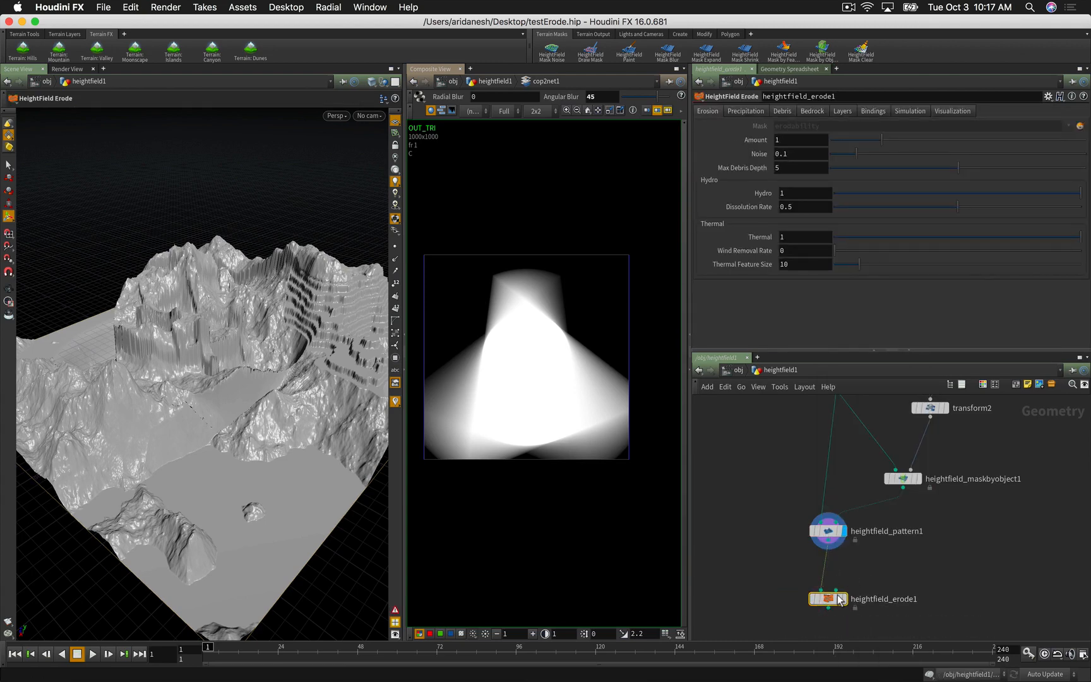
click(844, 597)
drag(828, 598, 829, 592)
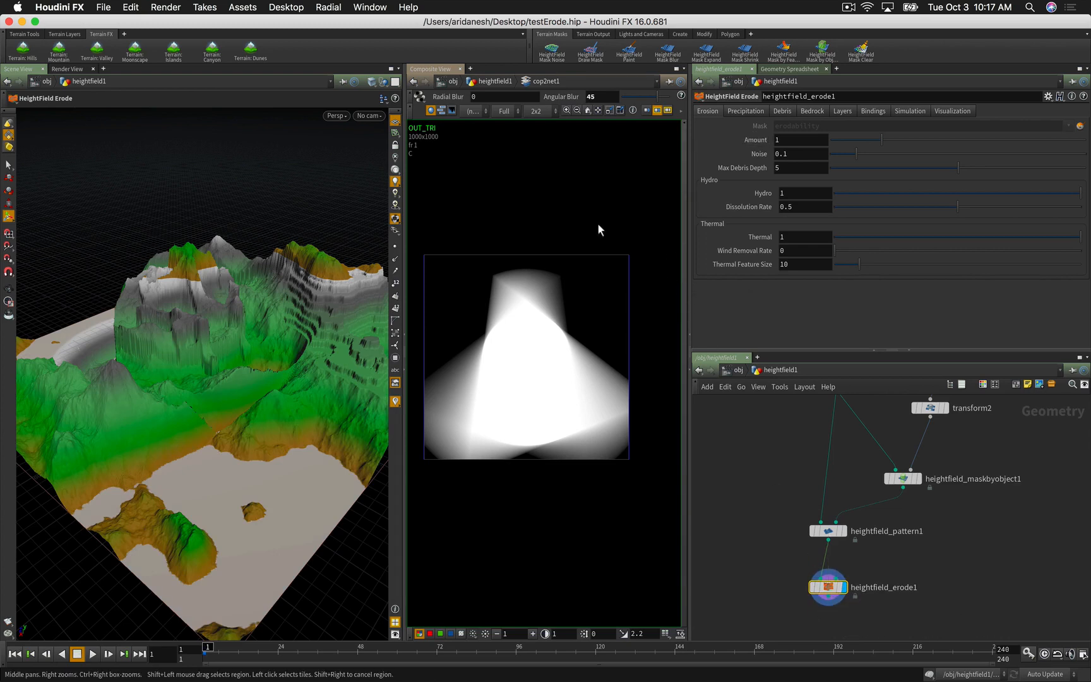
Step: Compute the visualization elevation range and set Hydro erosion to 0
click(964, 112)
click(793, 142)
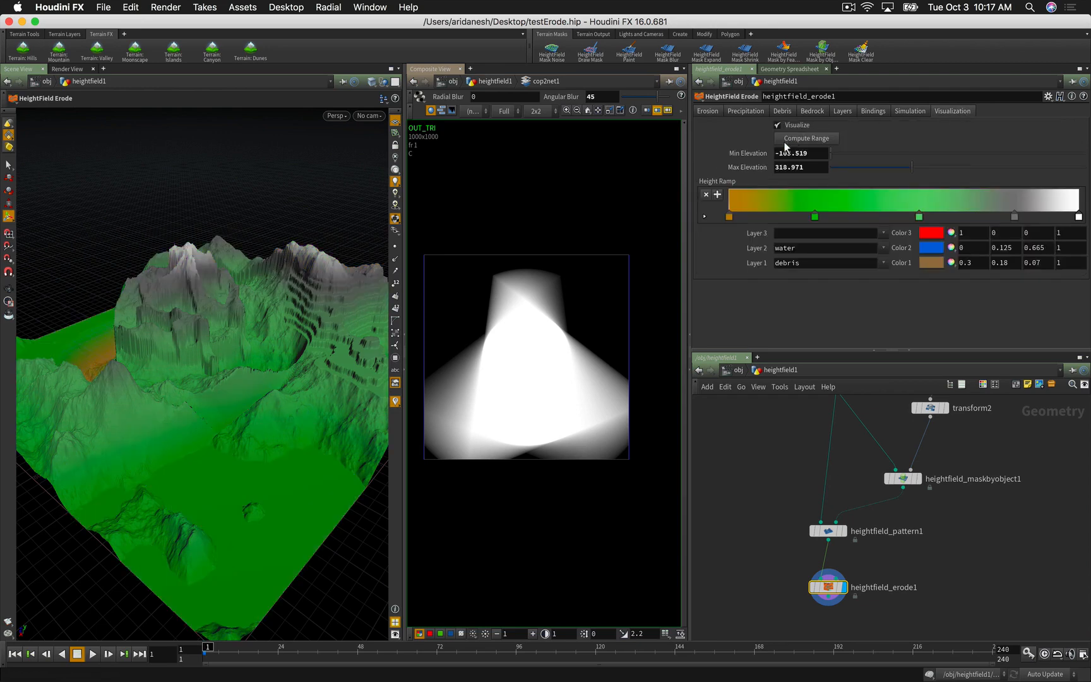
click(707, 111)
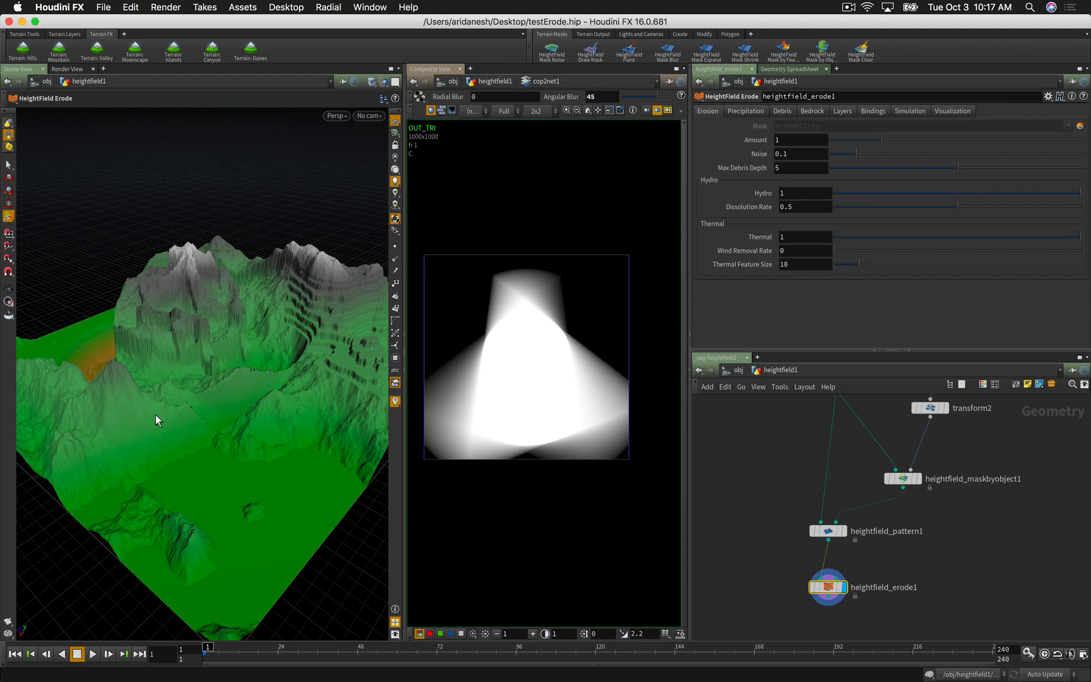
alt+drag(156, 415, 302, 377)
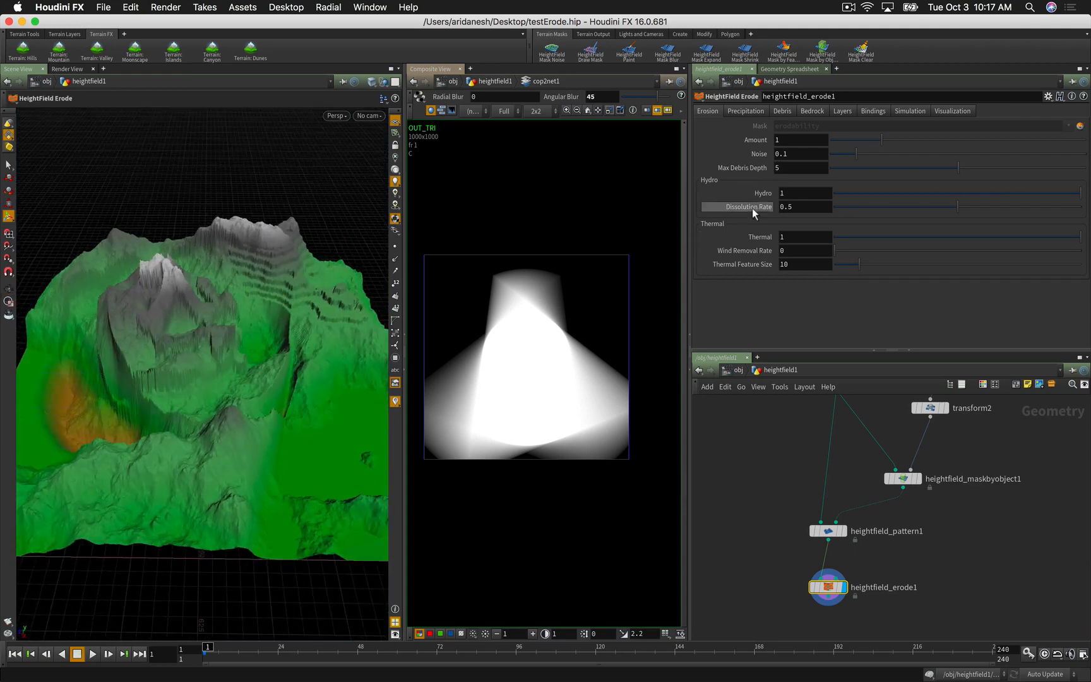
click(783, 193)
text(0)
key(Return)
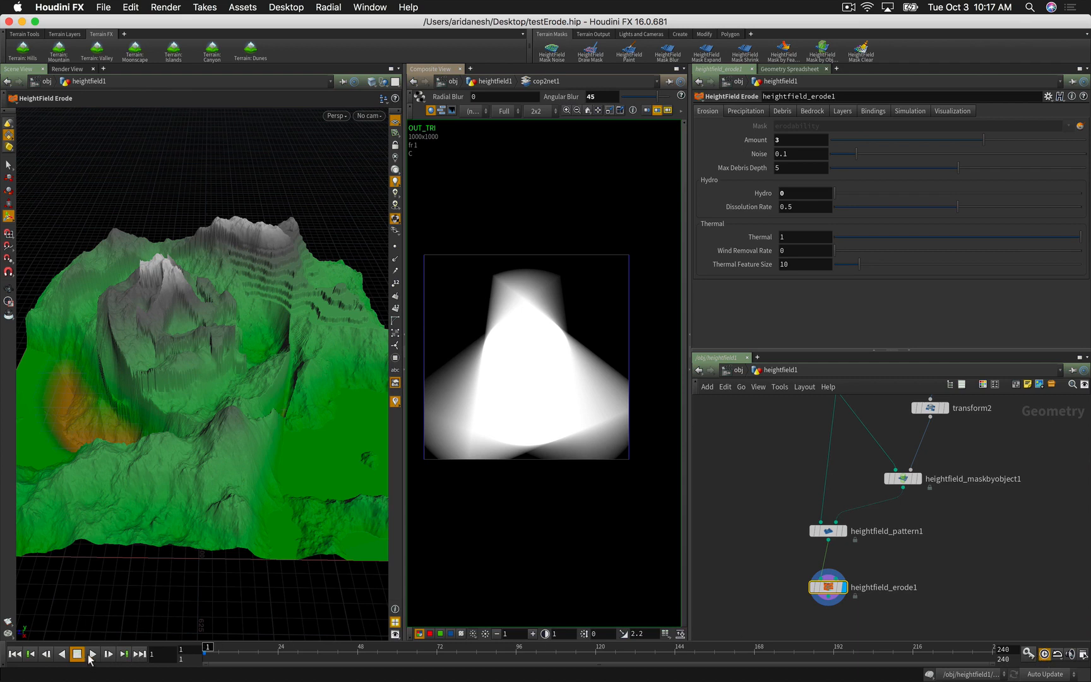
Step: Run the erosion simulation and stop it at frame 12
click(92, 655)
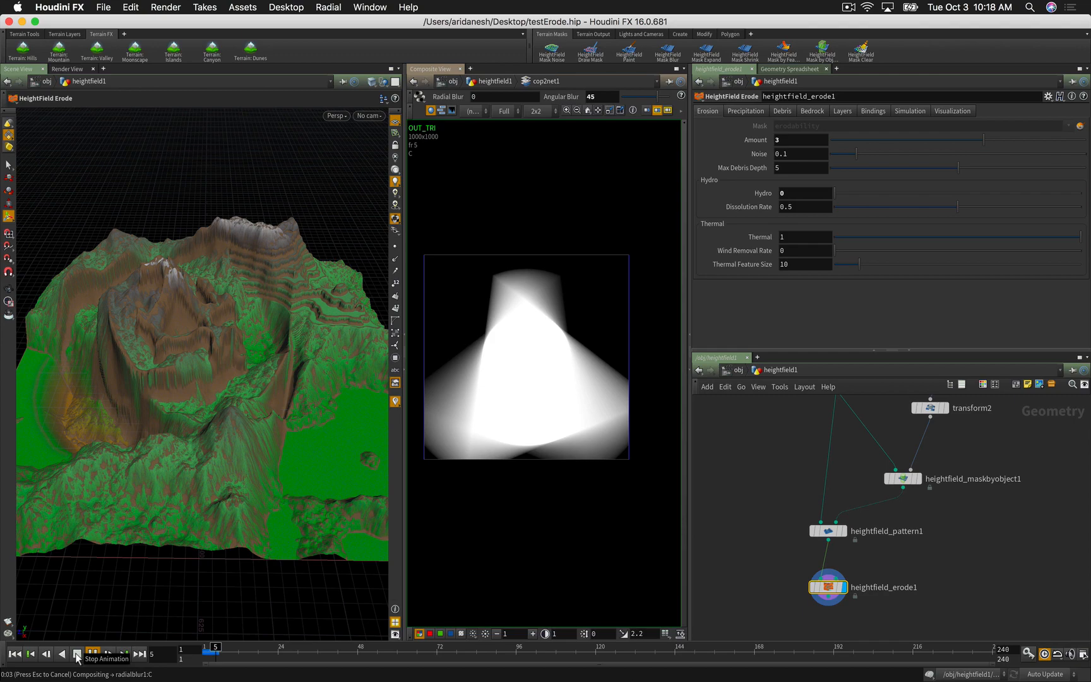
click(76, 654)
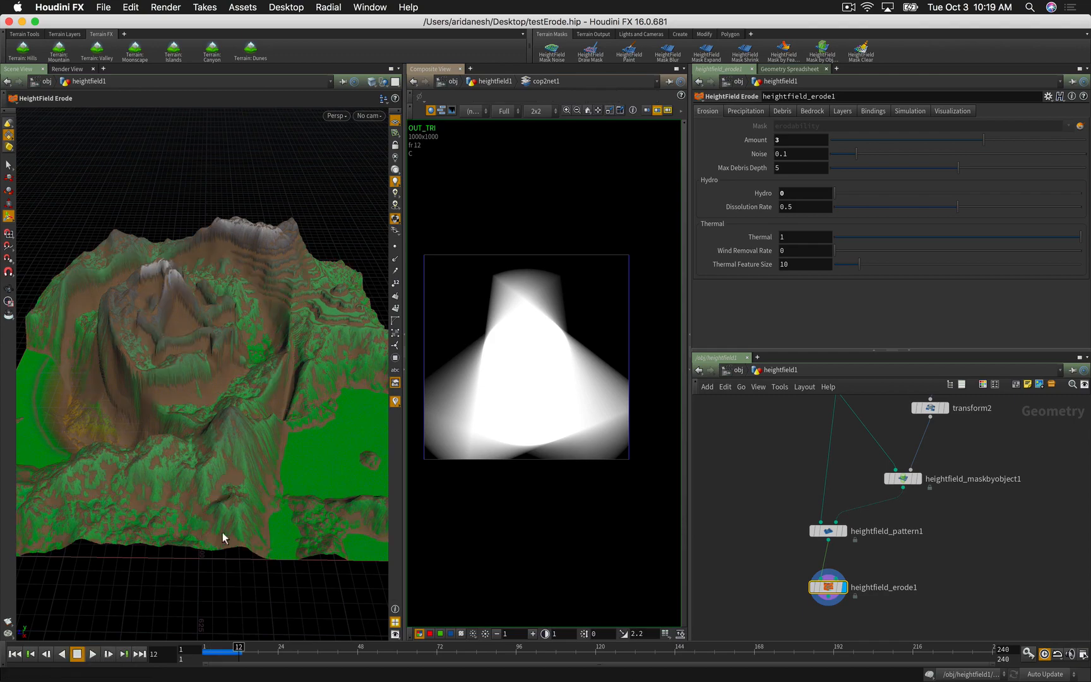
key(Escape)
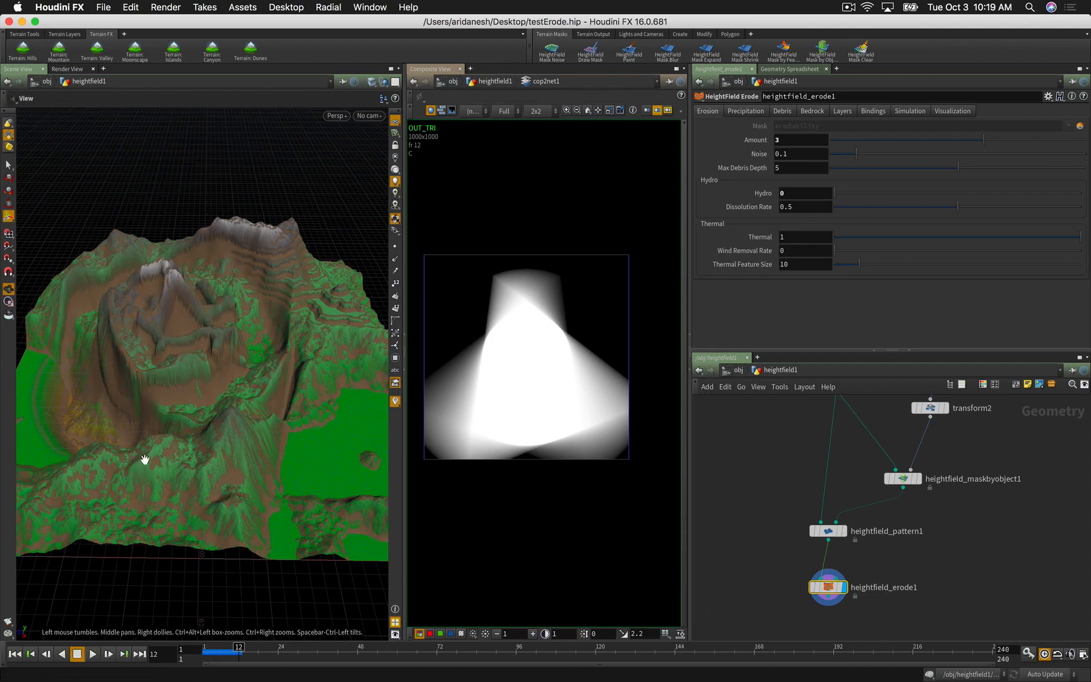
mouse_move(146, 455)
mouse_down()
mouse_move(185, 514)
mouse_move(240, 468)
mouse_move(312, 438)
mouse_move(207, 470)
mouse_move(184, 454)
mouse_move(141, 458)
mouse_up()
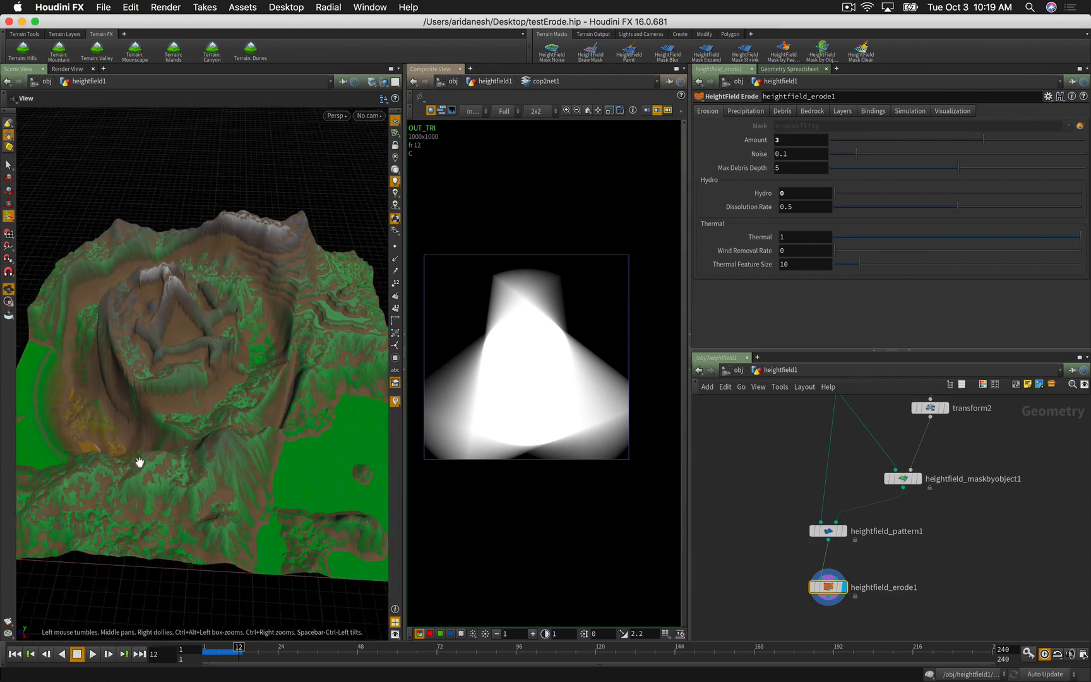
key(Return)
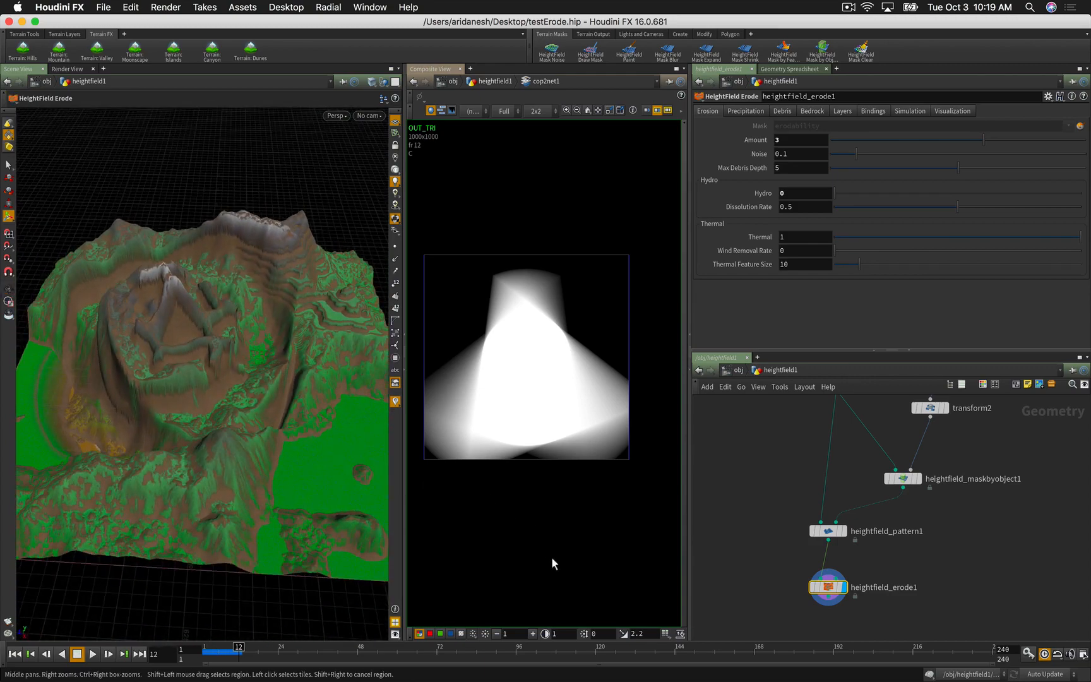
Step: Collapse the Composite View to enlarge the 3D view and tumble closer into the eroded terrain
click(408, 372)
key(Escape)
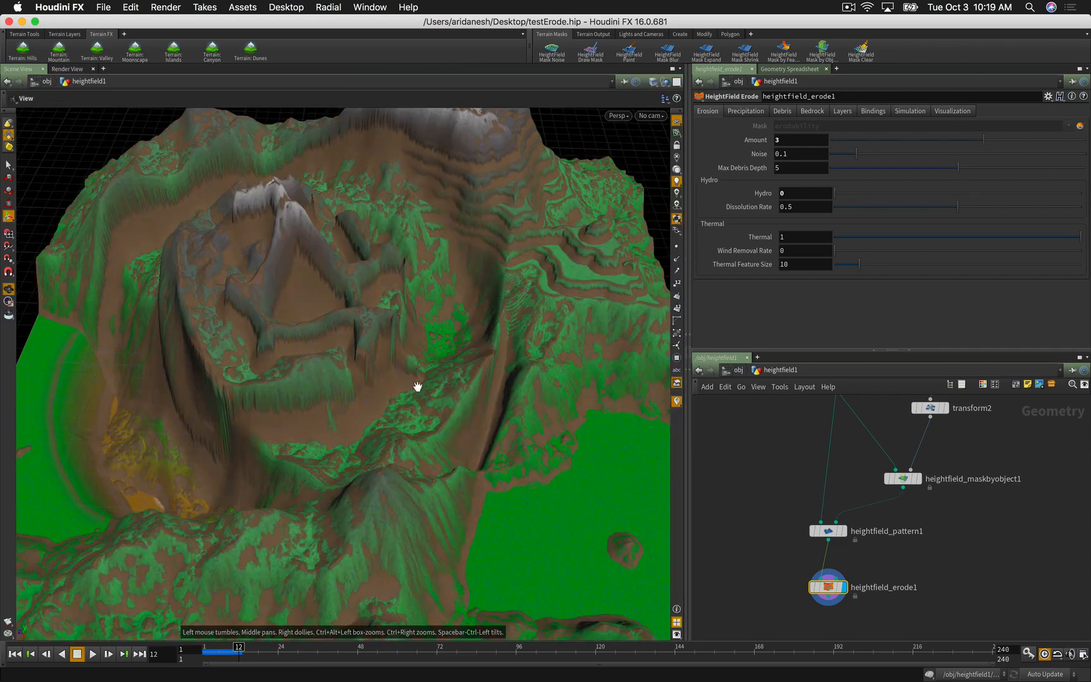
drag(419, 384, 620, 509)
key(Return)
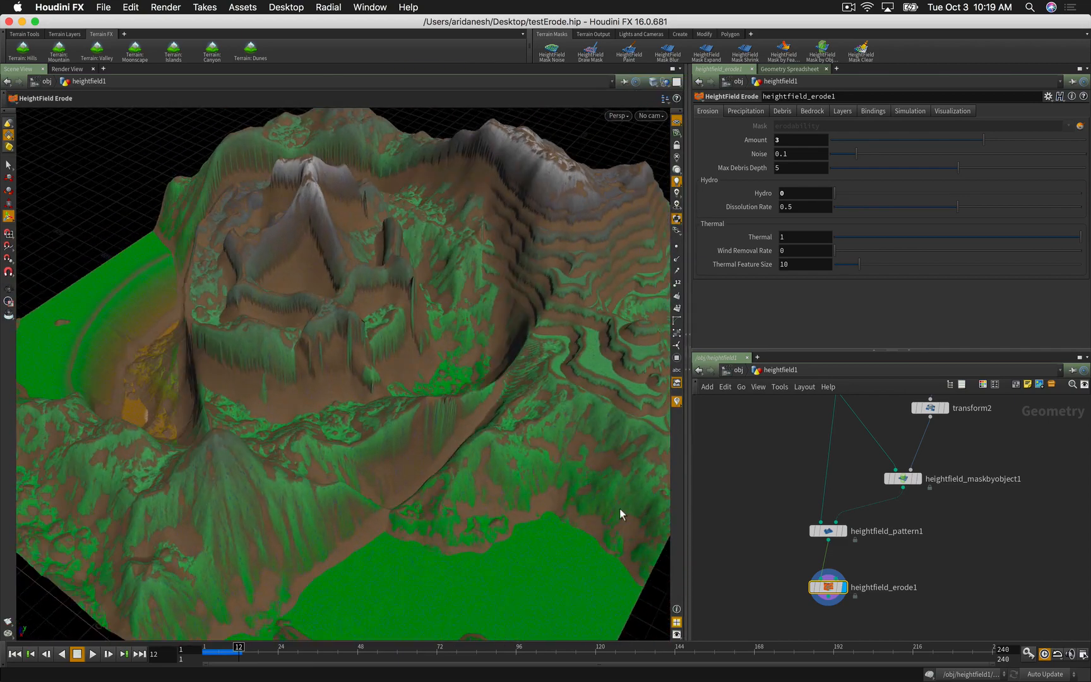
middle_drag(777, 573, 777, 509)
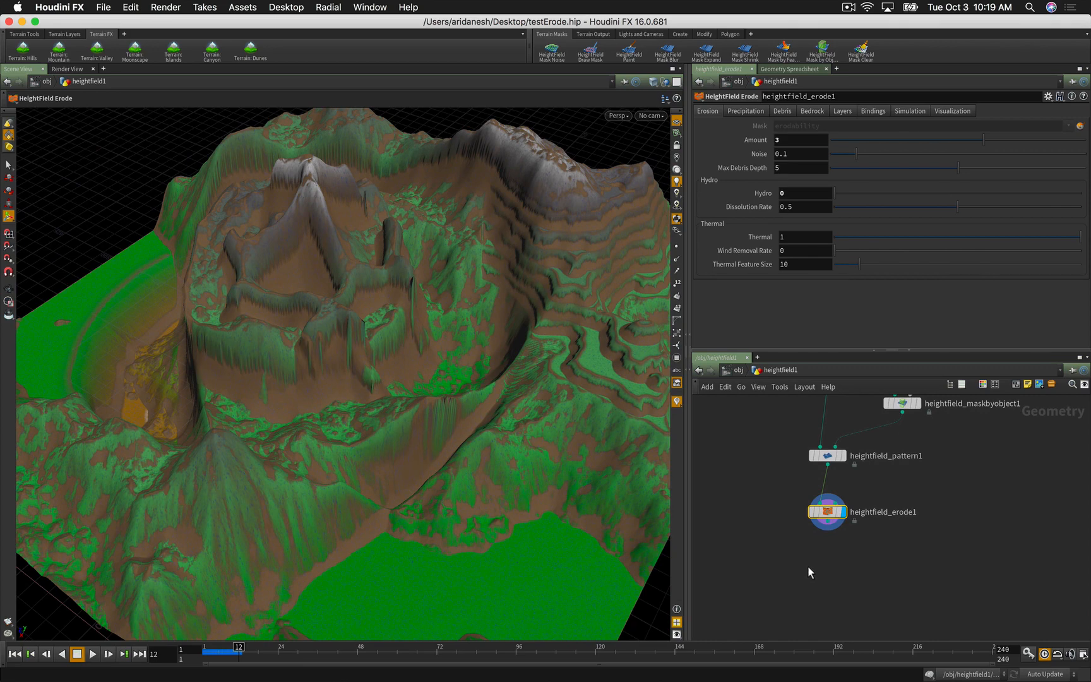
key(Tab)
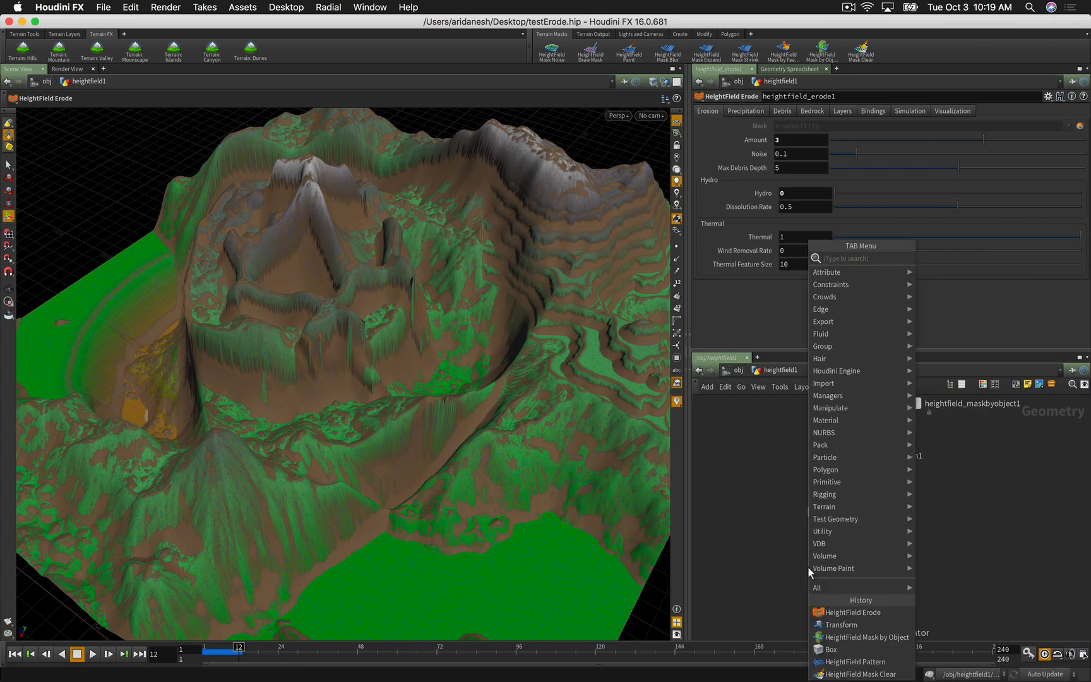
Step: Add stash1 after heightfield_erode1, display it, and stash the eroded terrain
text(scat)
key(Return)
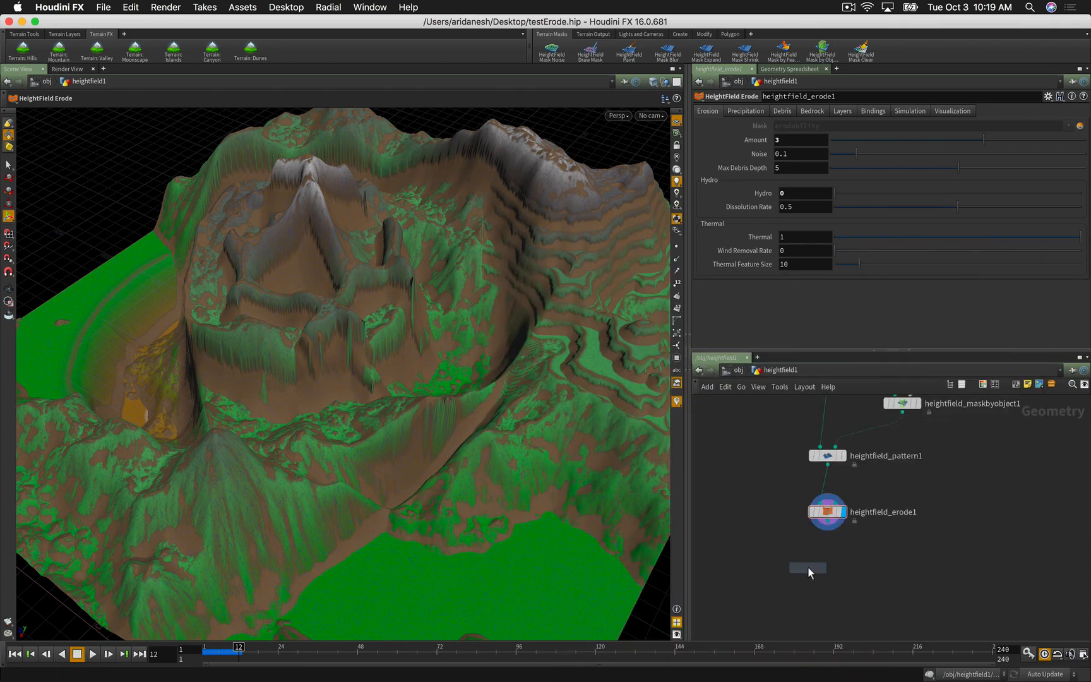
click(807, 566)
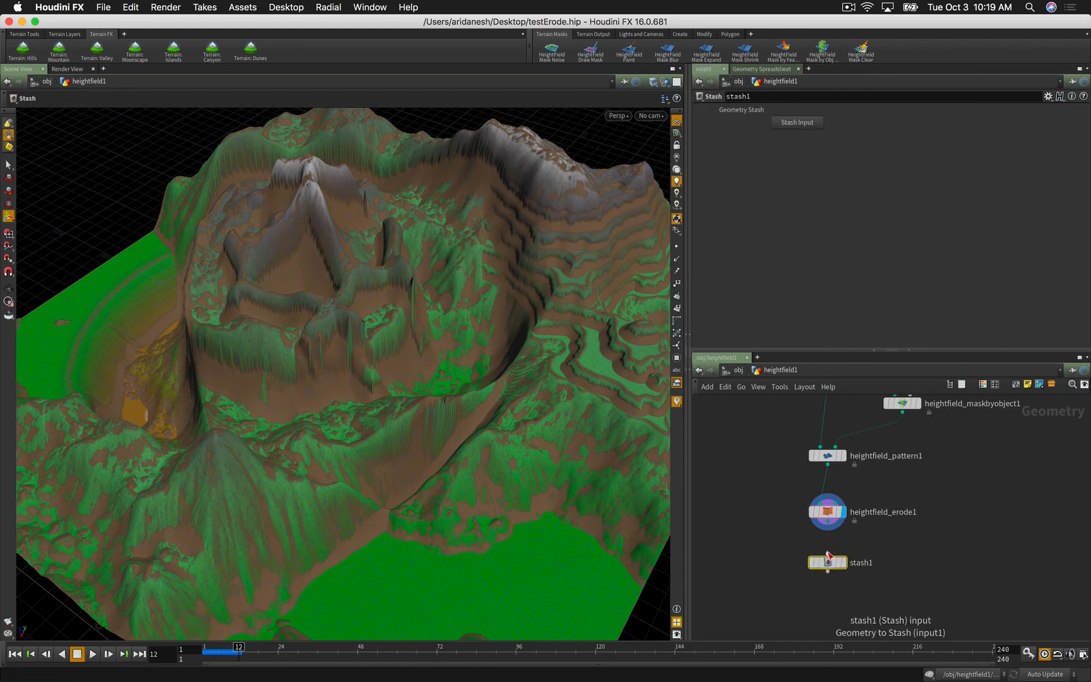
drag(828, 554, 828, 523)
click(840, 561)
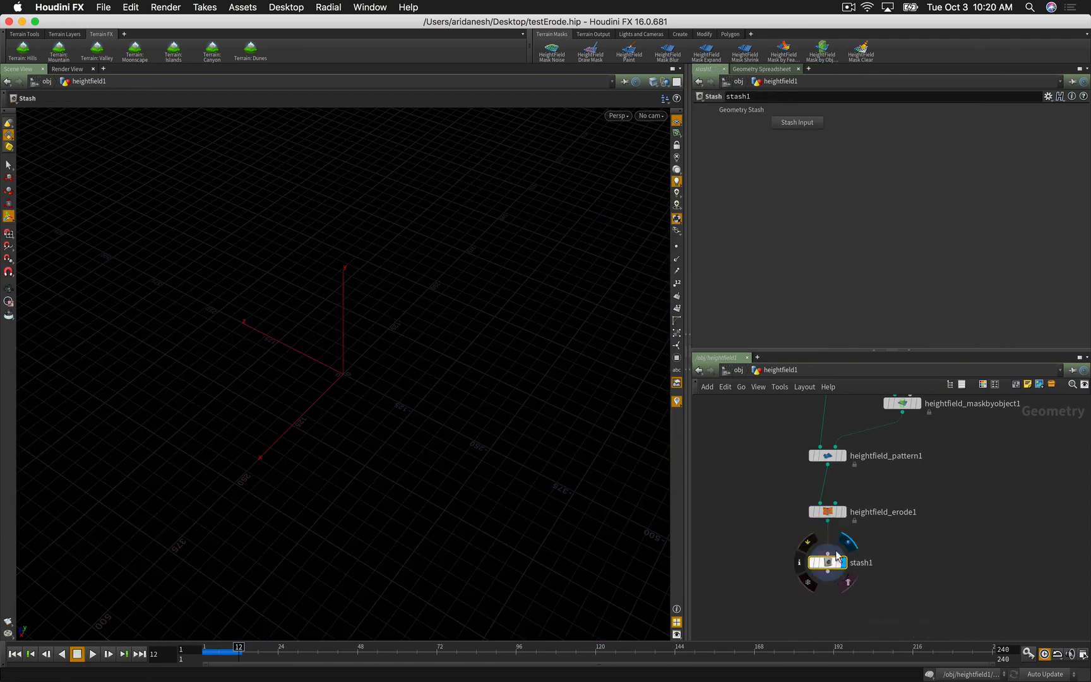
click(784, 123)
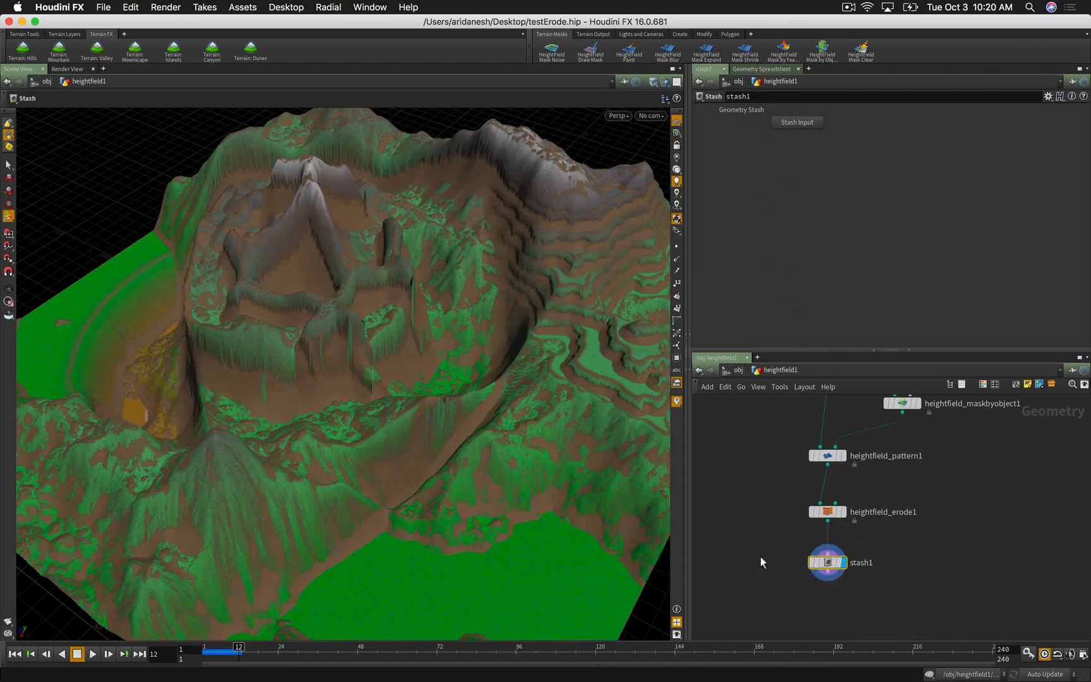
Step: Rewind the timeline to frame 1
drag(230, 650, 204, 650)
scroll(815, 600, down, 1)
key(Tab)
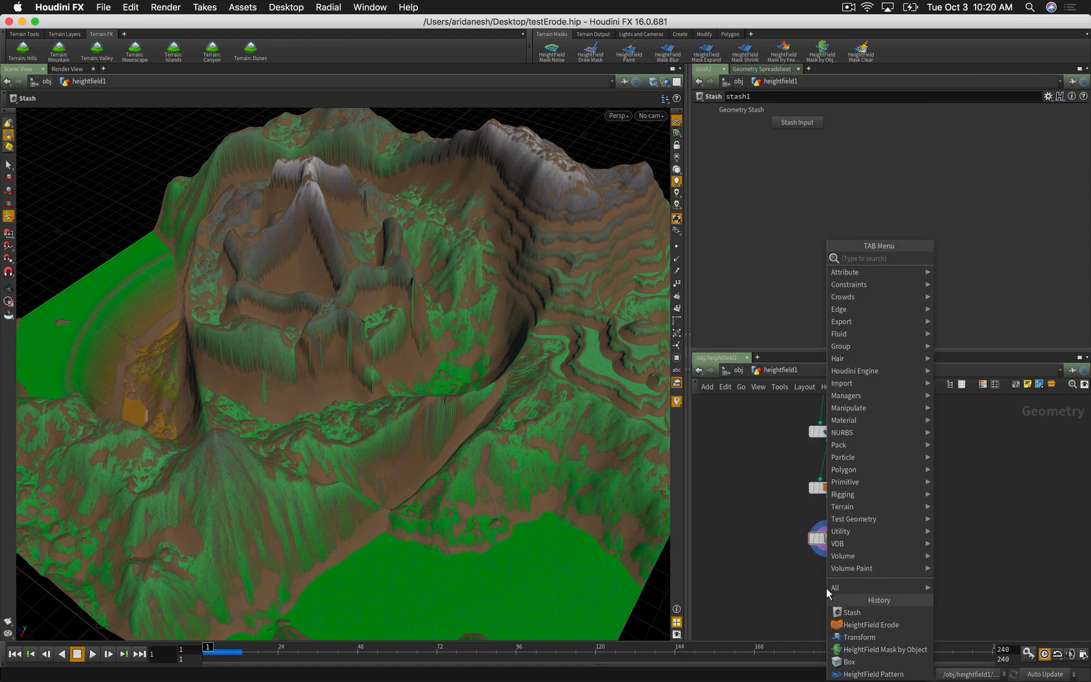
Step: Create heightfield_resample1 under stash1, display it, and enter Resolution Scale 2
text(hfresampl)
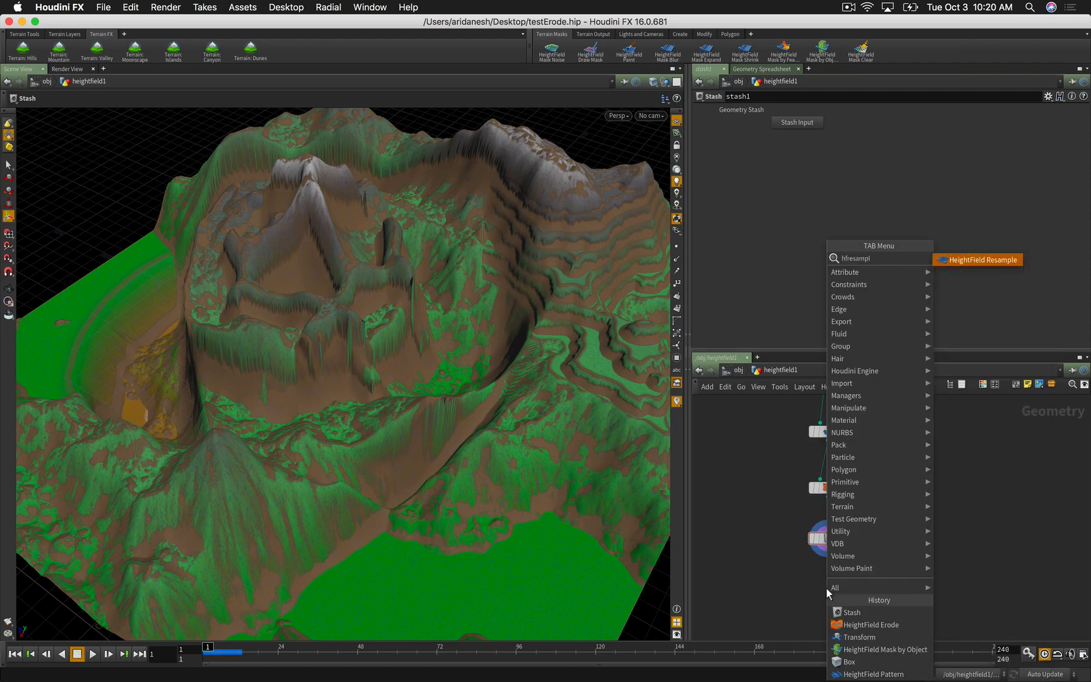
key(Return)
click(828, 591)
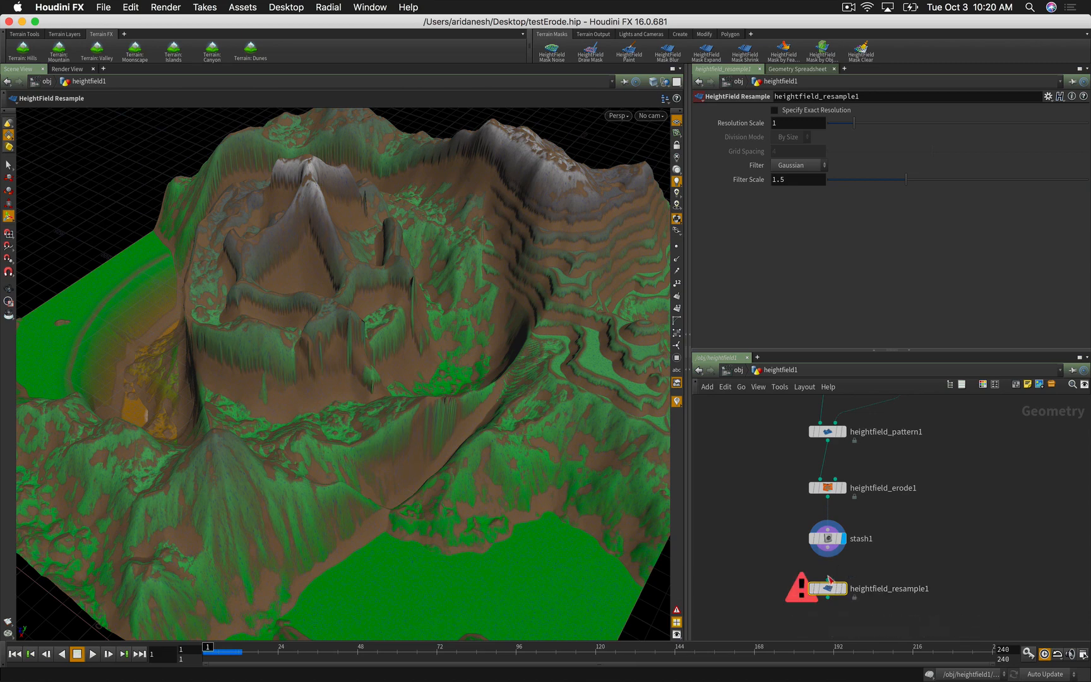
drag(830, 580, 828, 548)
click(844, 588)
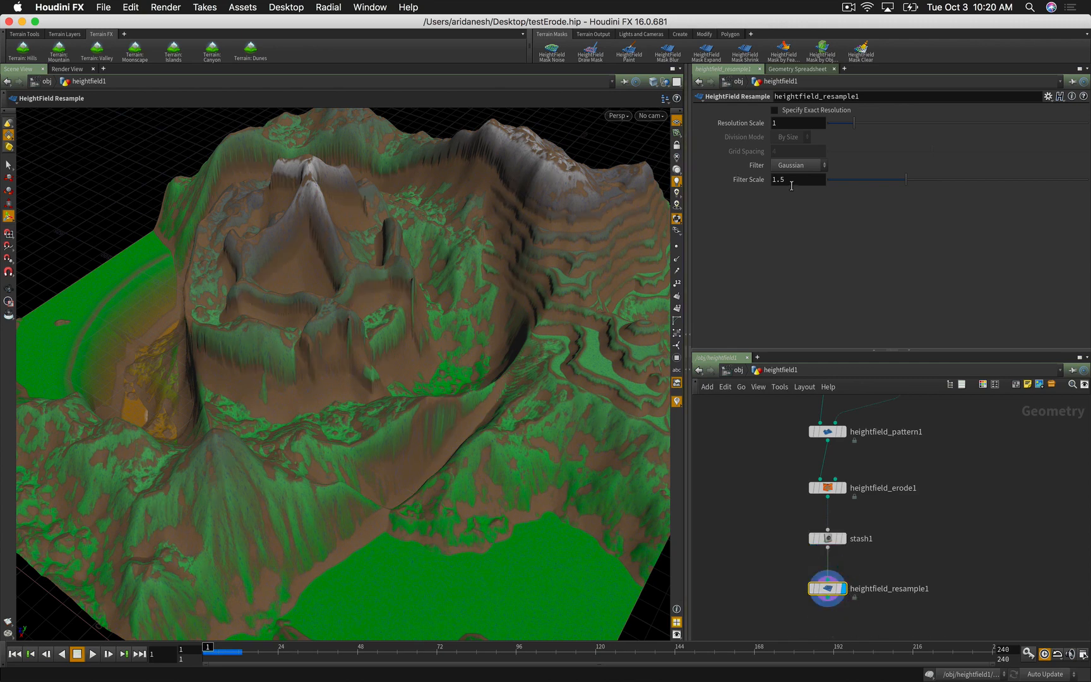
double_click(777, 124)
text(2)
key(Return)
key(Escape)
drag(582, 284, 608, 330)
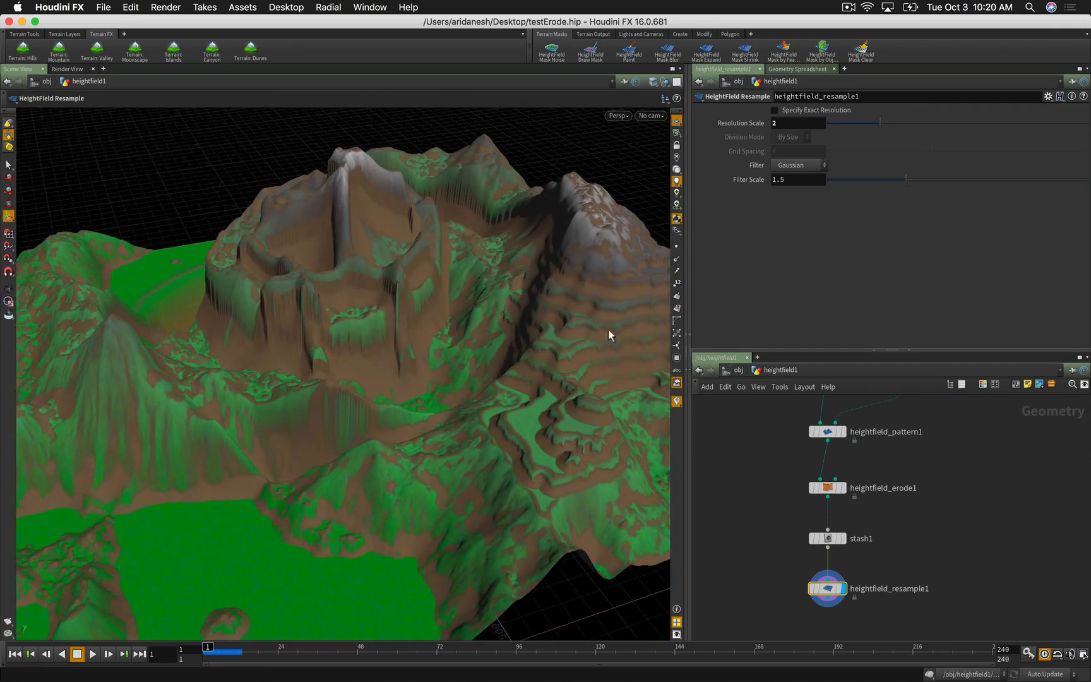
mouse_move(831, 540)
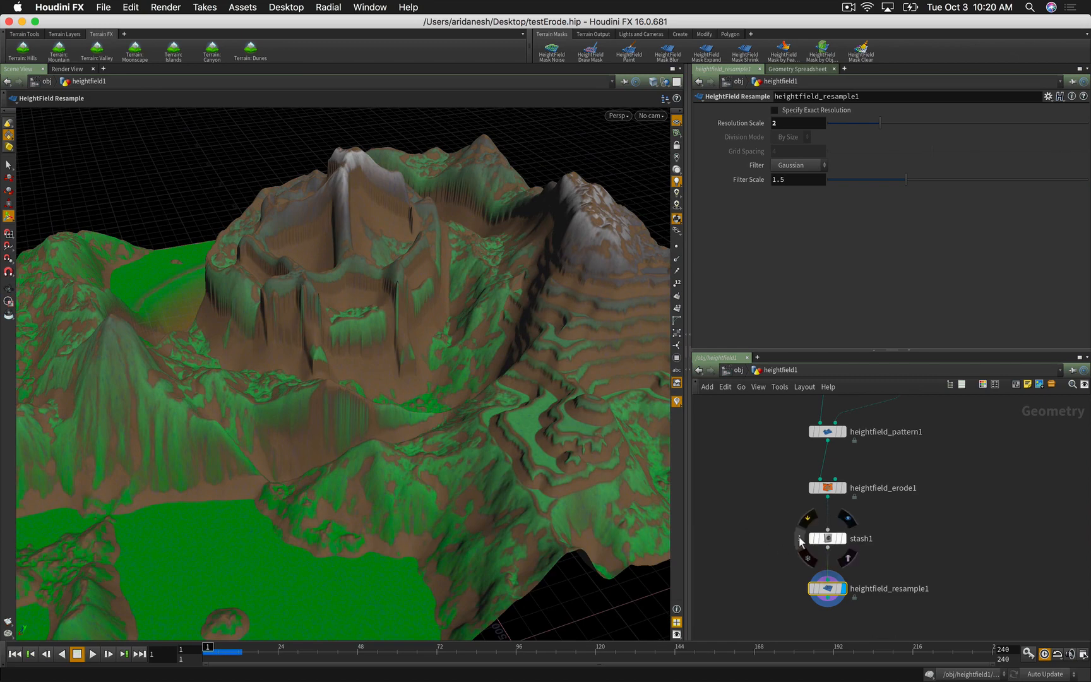
click(799, 538)
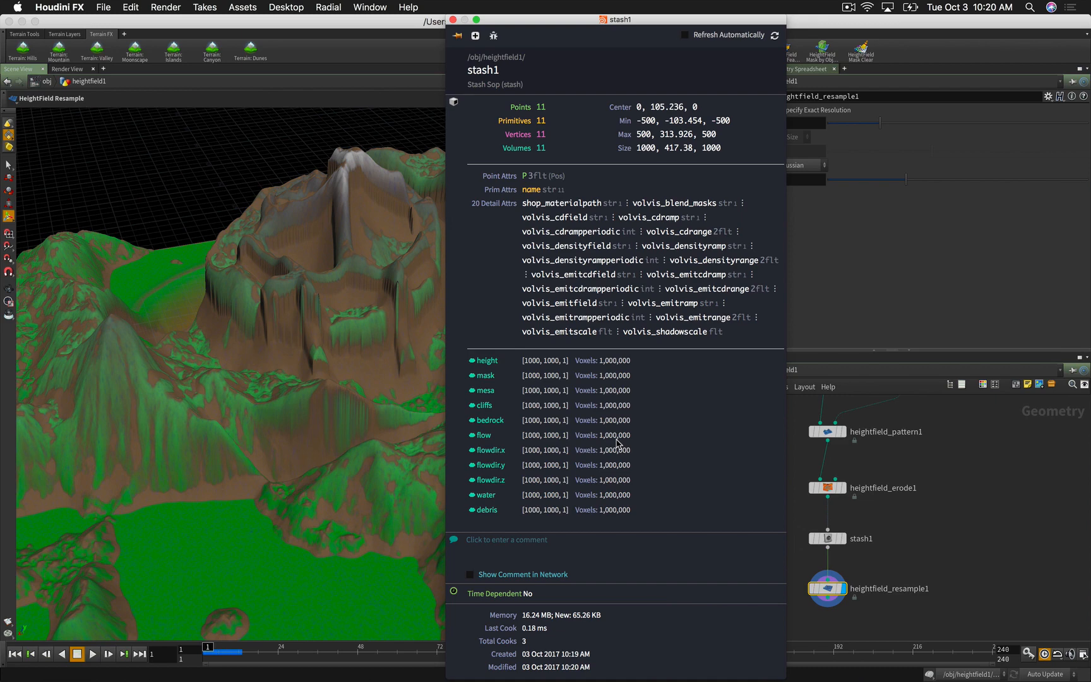
click(953, 490)
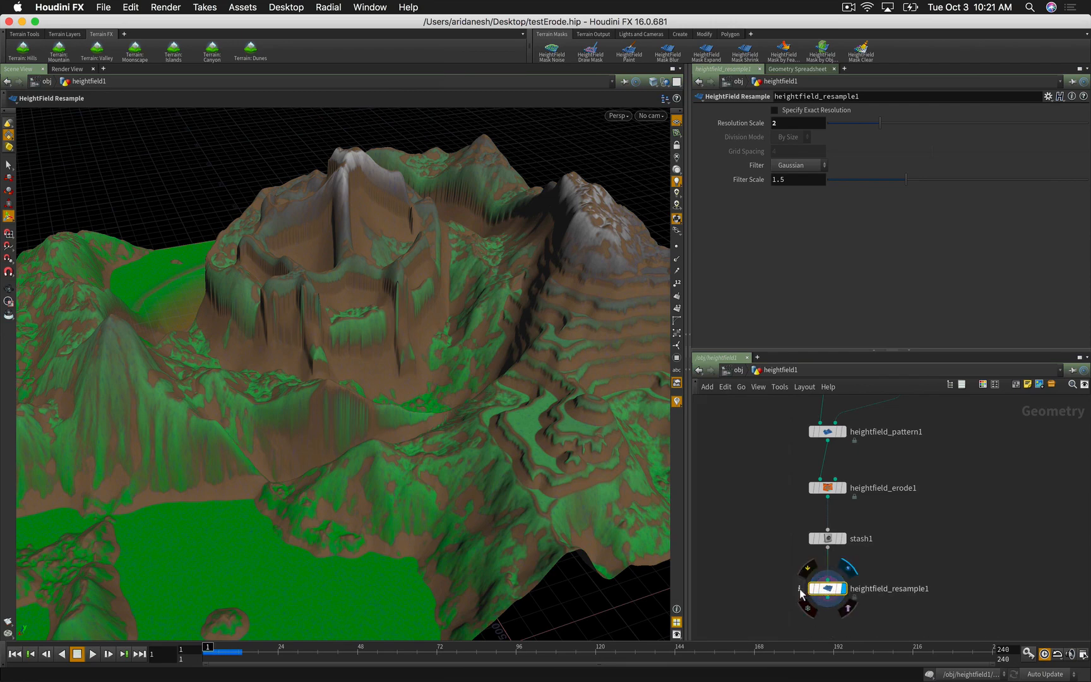
click(801, 592)
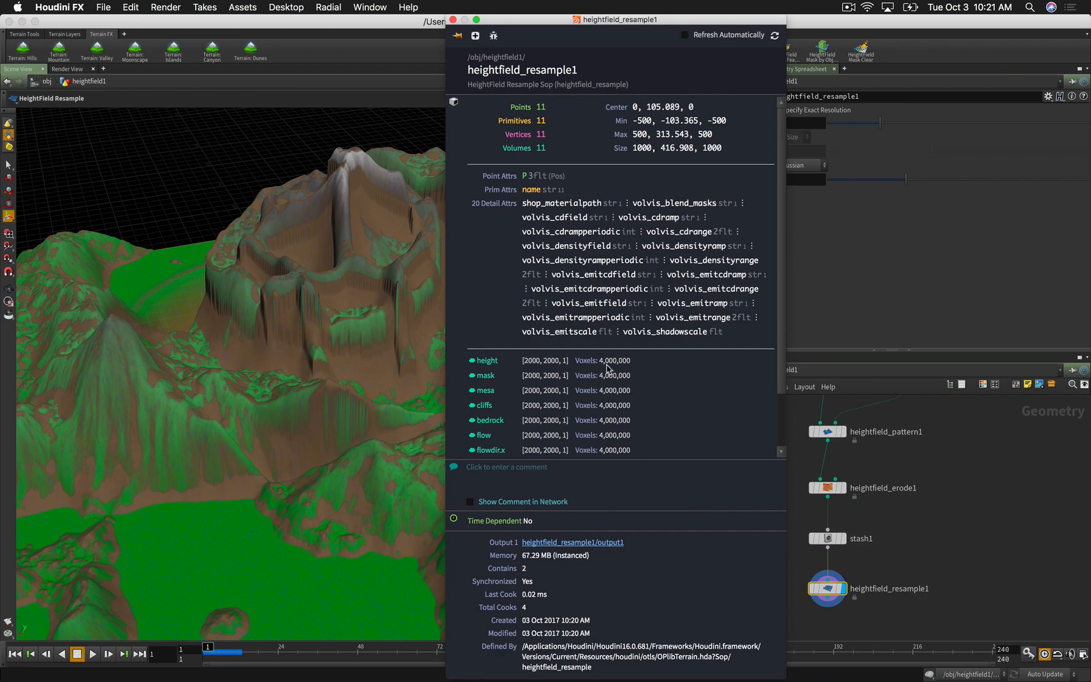
click(452, 20)
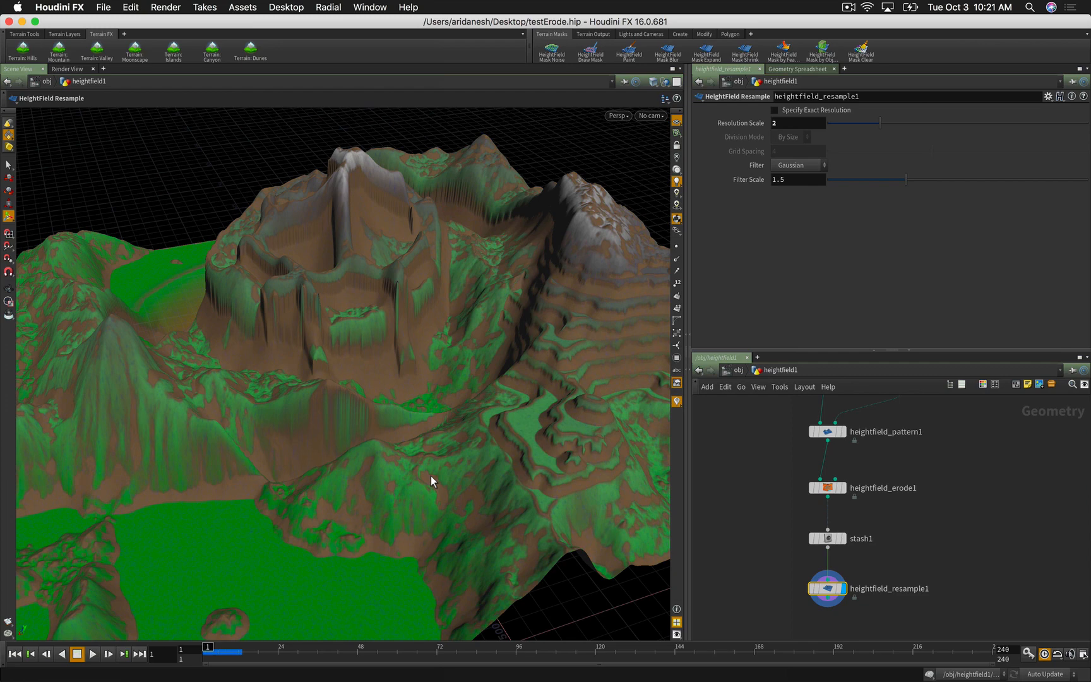
Step: Add heightfield_erode2 wired under heightfield_resample1 and display it
middle_drag(768, 611, 765, 536)
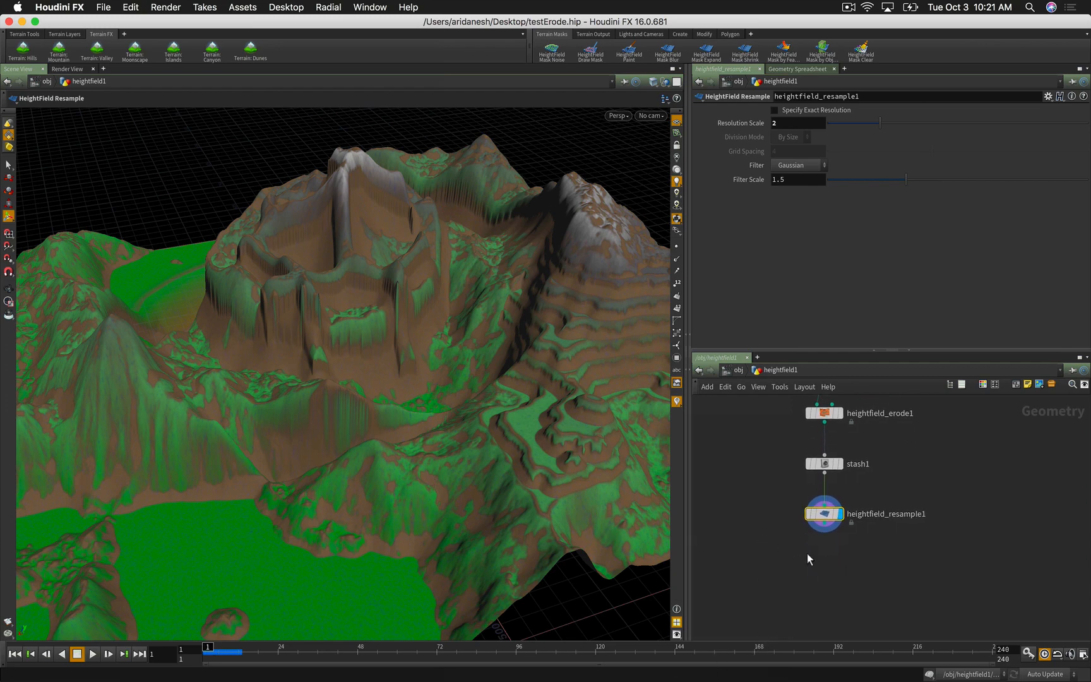
key(Tab)
text(hf)
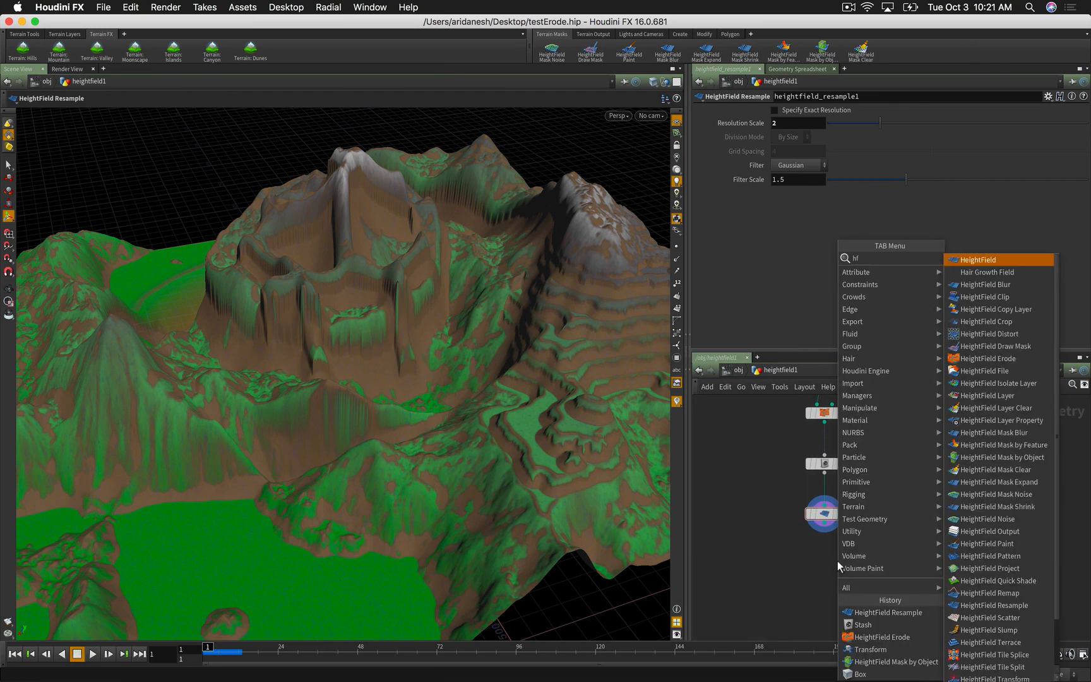
text( er)
key(Return)
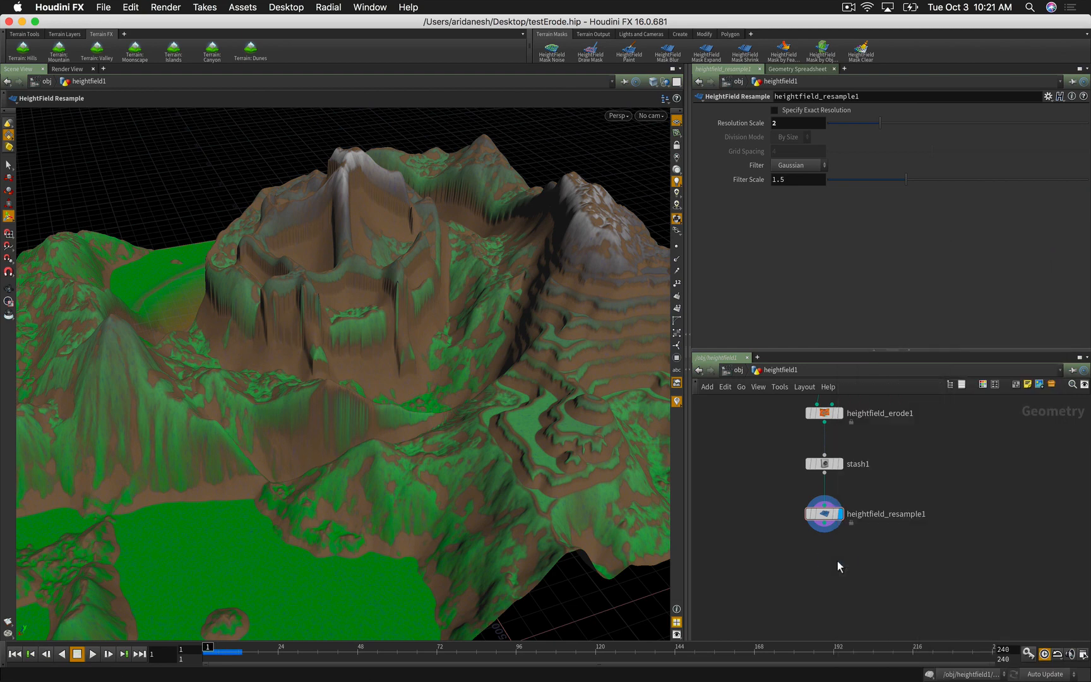
click(837, 562)
drag(828, 552, 827, 527)
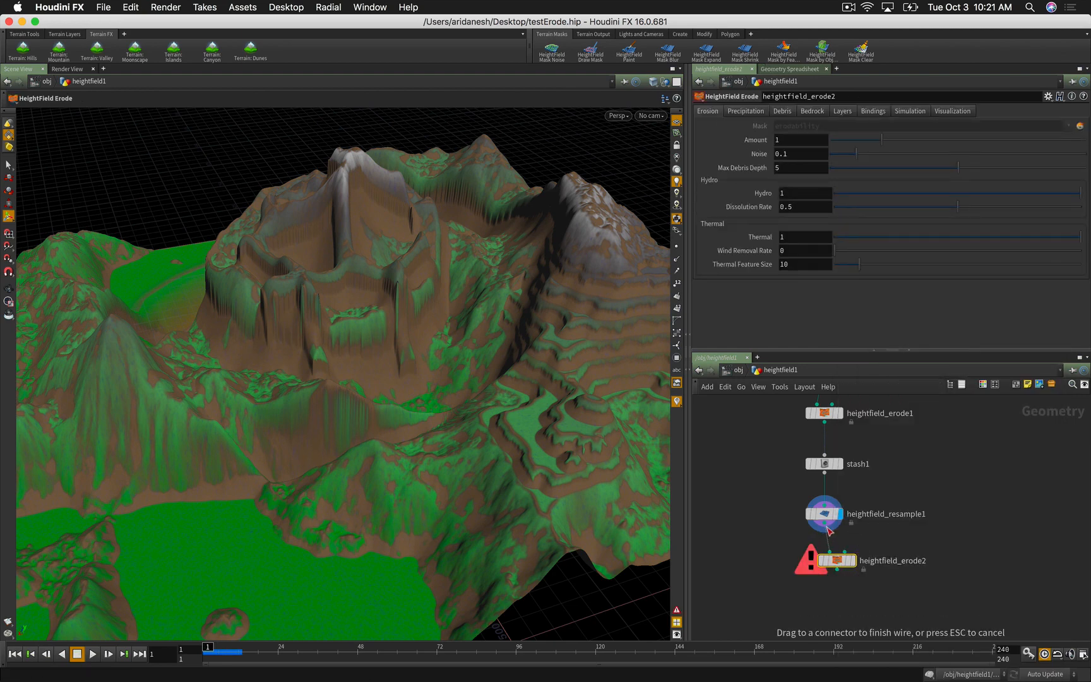
click(855, 559)
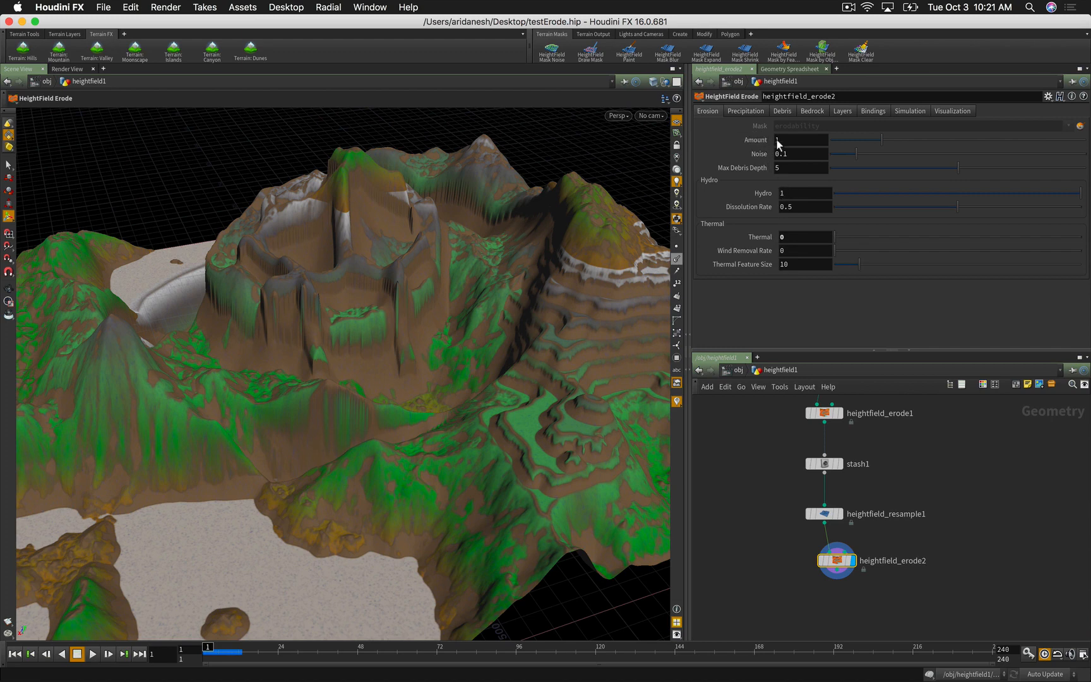
Step: Set Evaporation Rate to 4 and Entrainment Rate to 0.6
drag(781, 140, 770, 141)
click(733, 110)
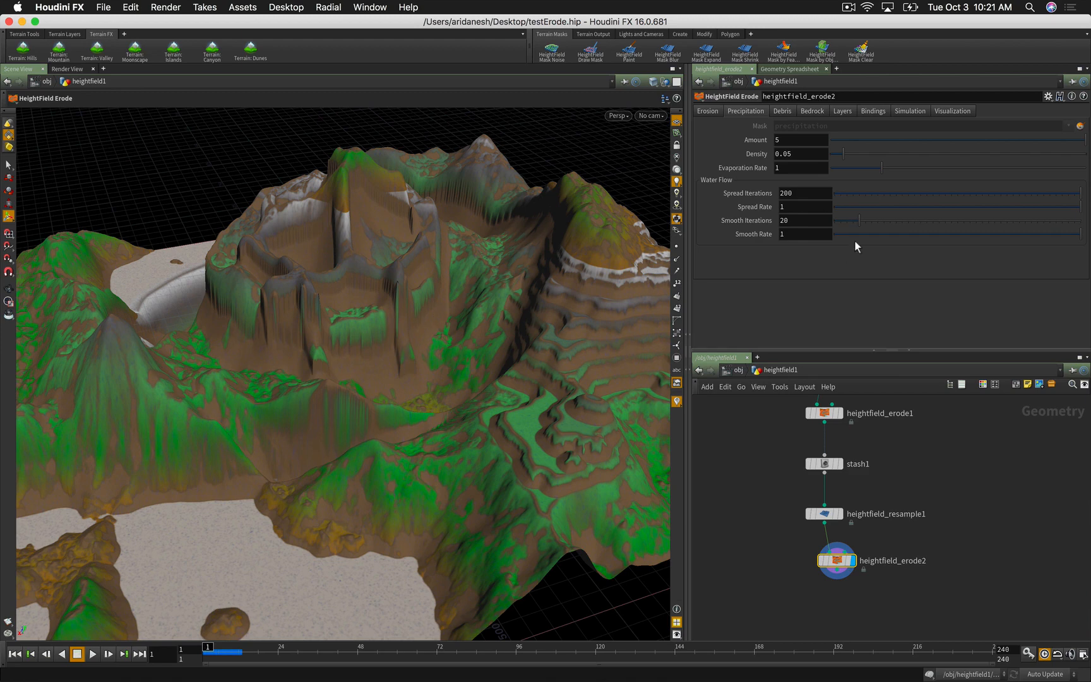
double_click(776, 166)
text(4)
key(Return)
click(781, 112)
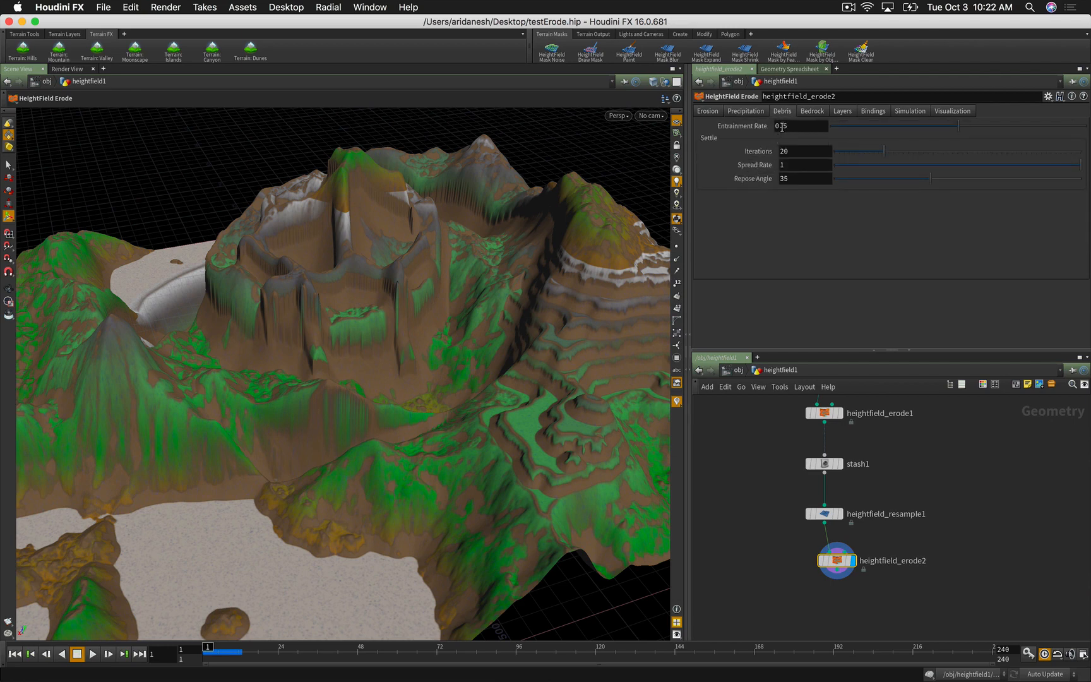
drag(783, 128, 790, 128)
text(6)
key(Return)
Step: Set Repose Angle to 45 and start the erosion playback
drag(791, 180, 779, 180)
text(45)
key(Return)
click(92, 654)
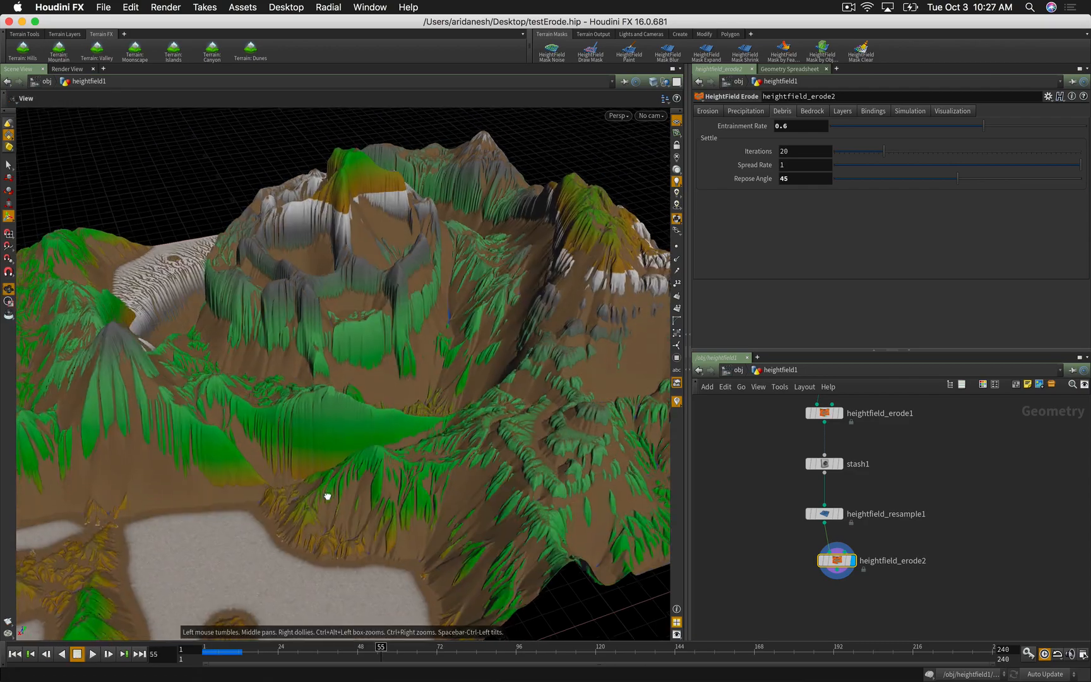
Step: Orbit and dolly around the frame-55 eroded terrain to inspect its channels from several sides
drag(327, 497, 507, 492)
right_drag(446, 402, 700, 411)
drag(603, 426, 479, 438)
drag(570, 420, 344, 409)
right_drag(344, 409, 280, 453)
drag(267, 486, 224, 474)
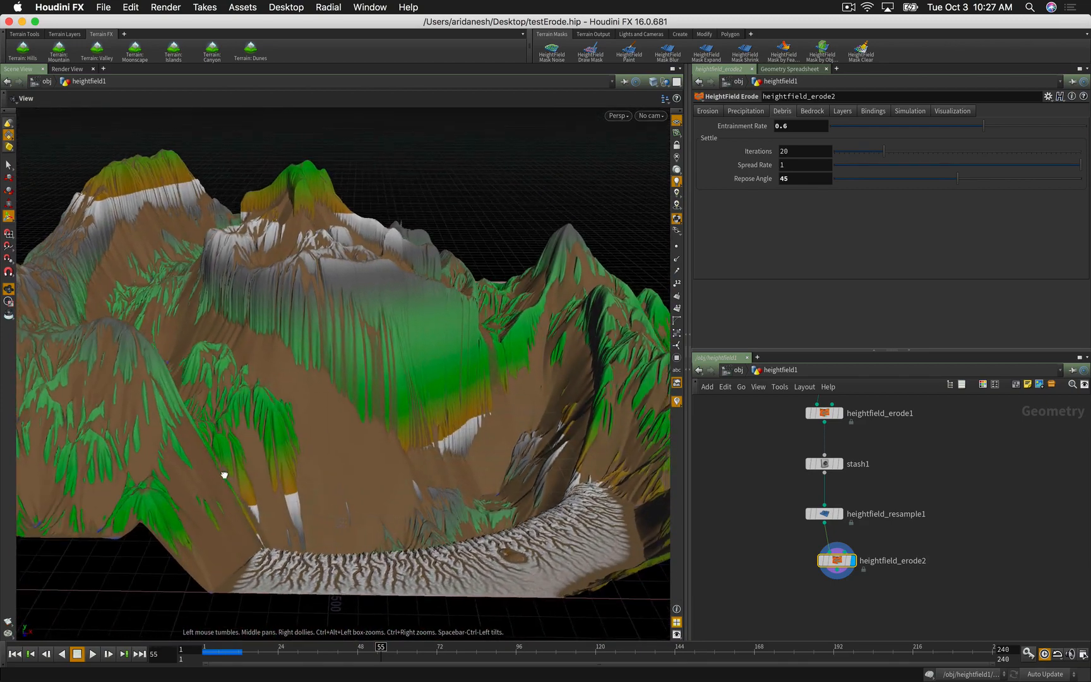
drag(339, 561, 429, 606)
drag(477, 665, 419, 528)
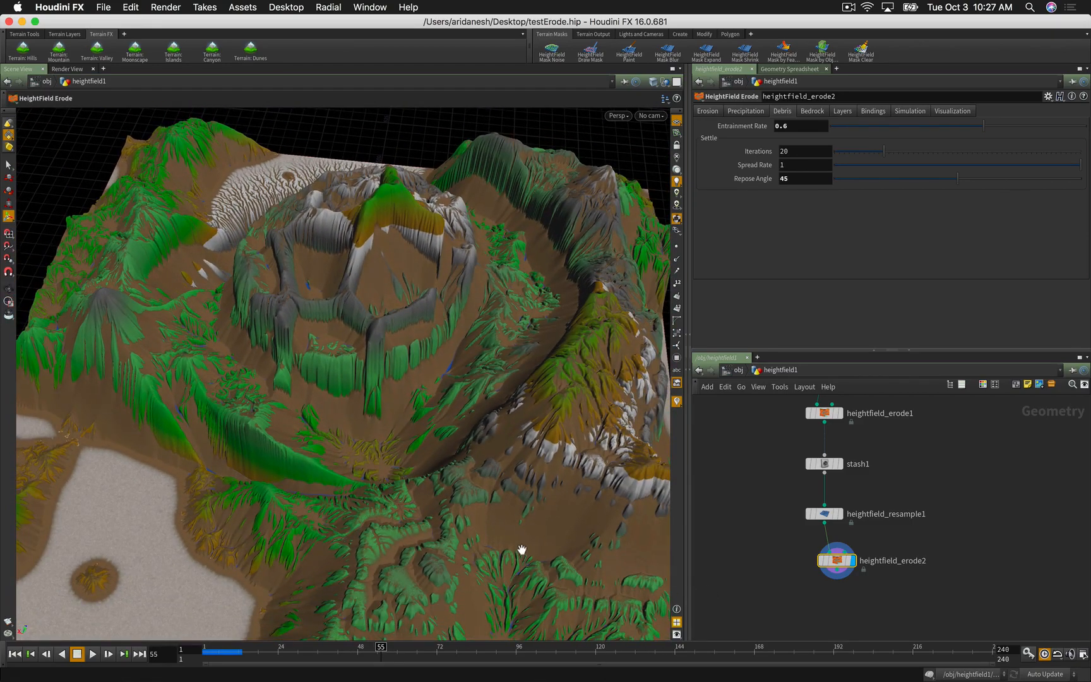
drag(519, 551, 478, 548)
middle_drag(777, 599, 795, 568)
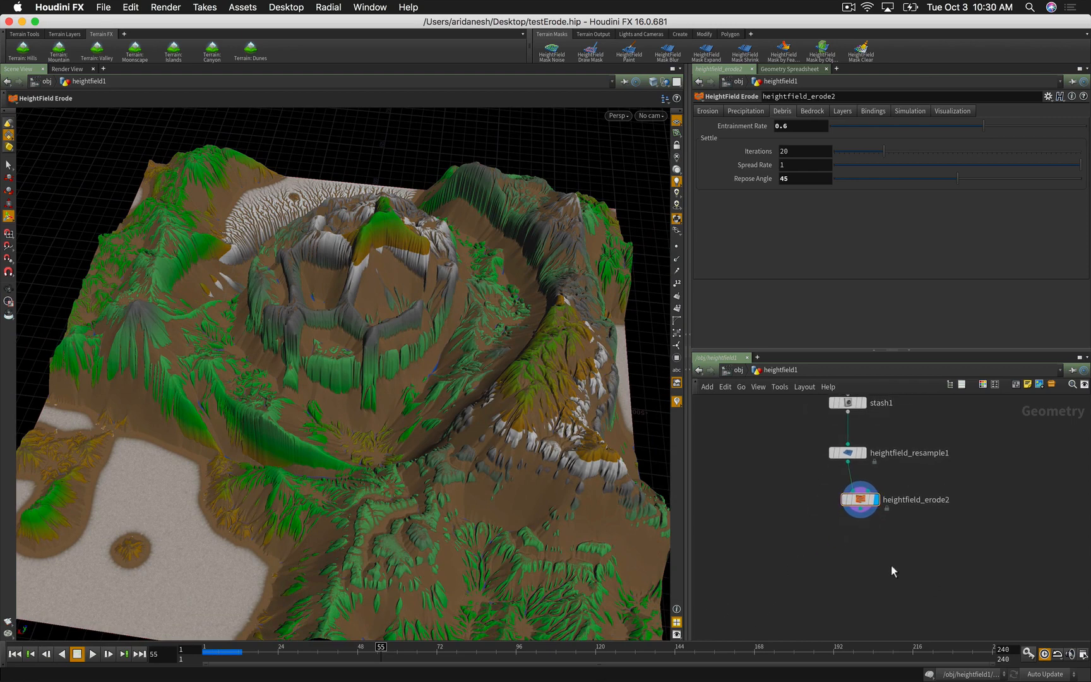
Step: Add heightfield_visualize1 below erode2 and compute its elevation range, leaving tinting at No Change
key(Tab)
text(hf vi)
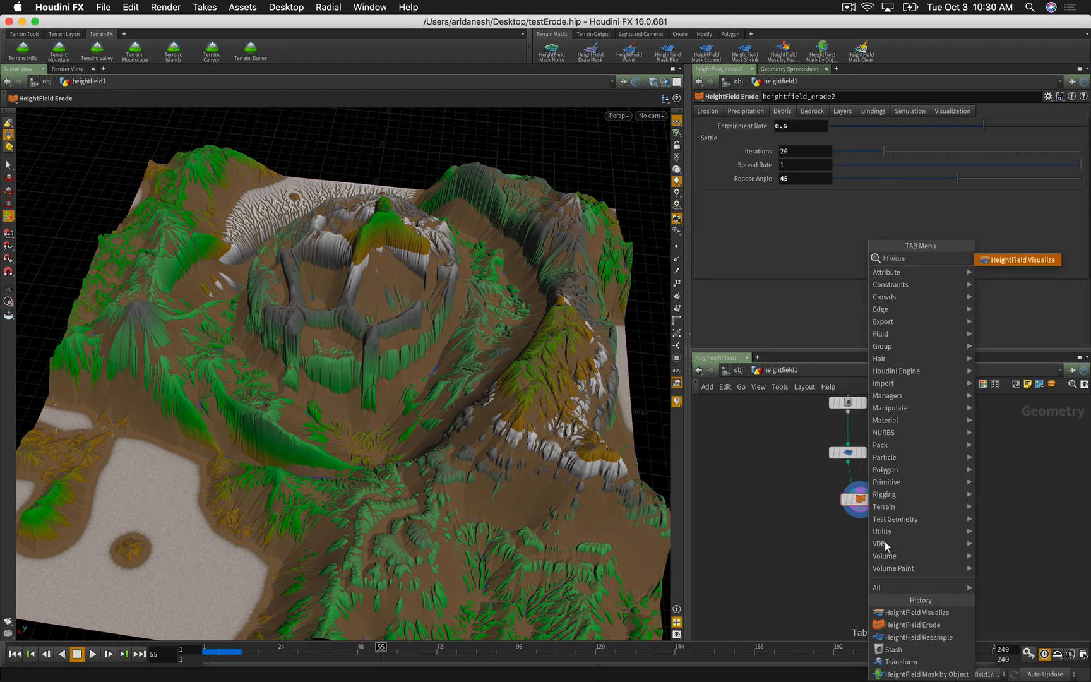
click(998, 260)
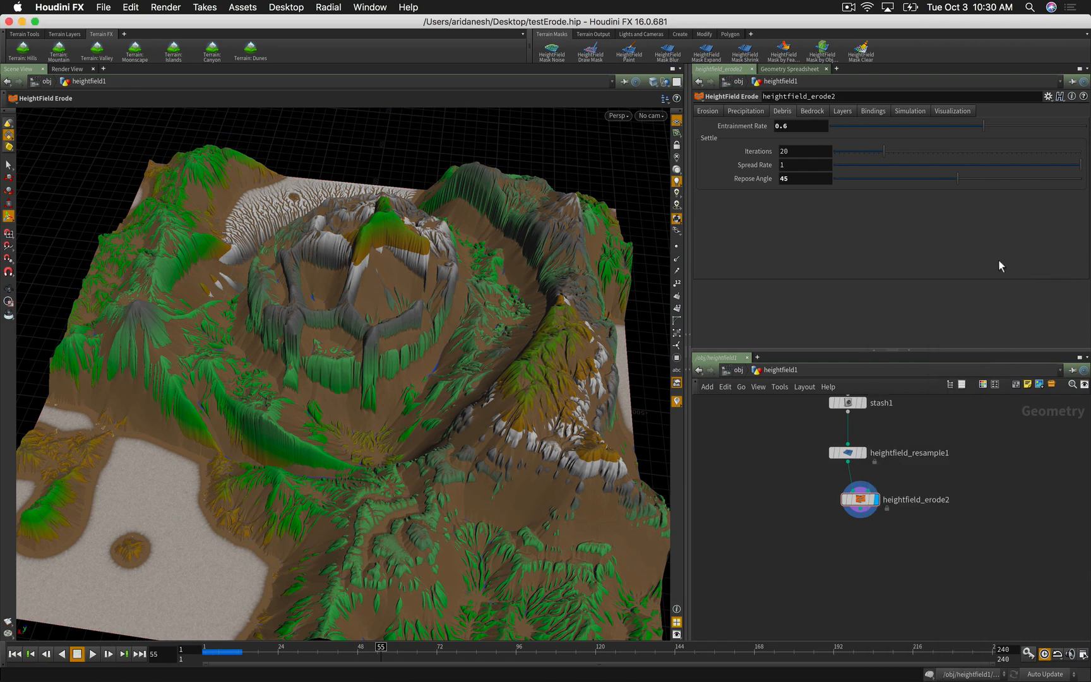
click(897, 565)
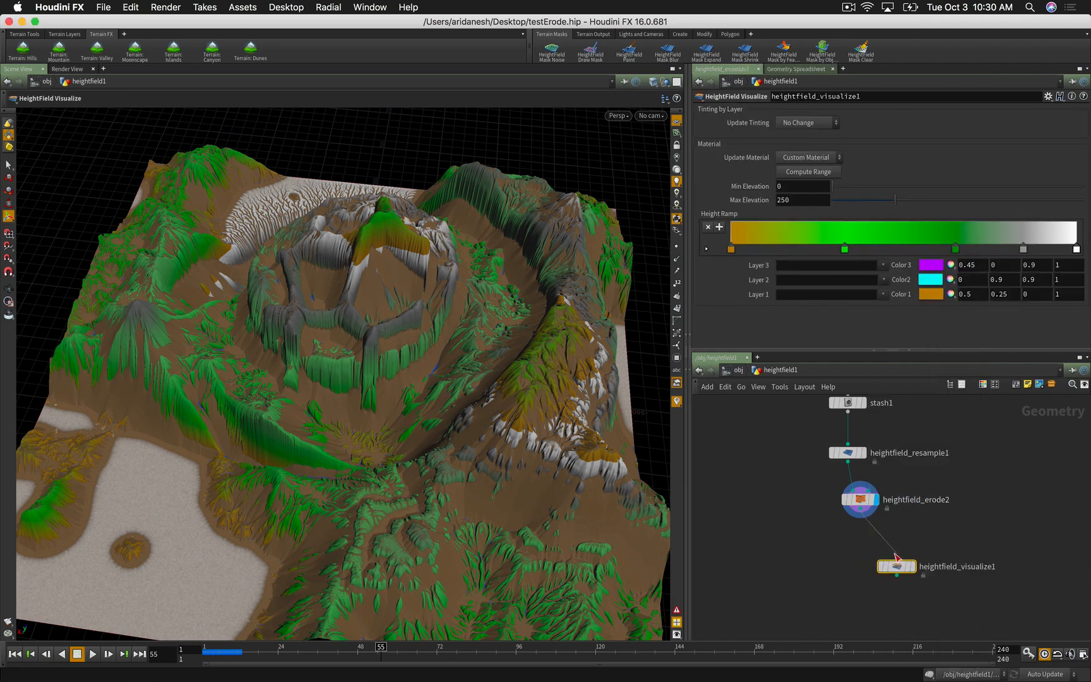
click(798, 170)
click(784, 123)
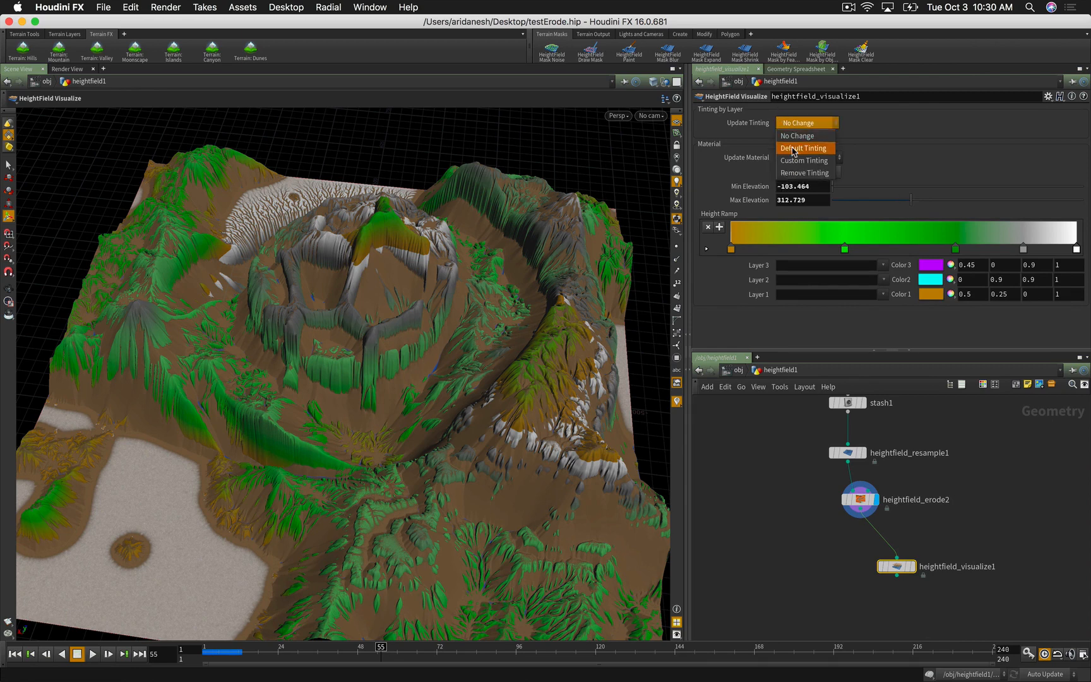
click(800, 173)
click(794, 123)
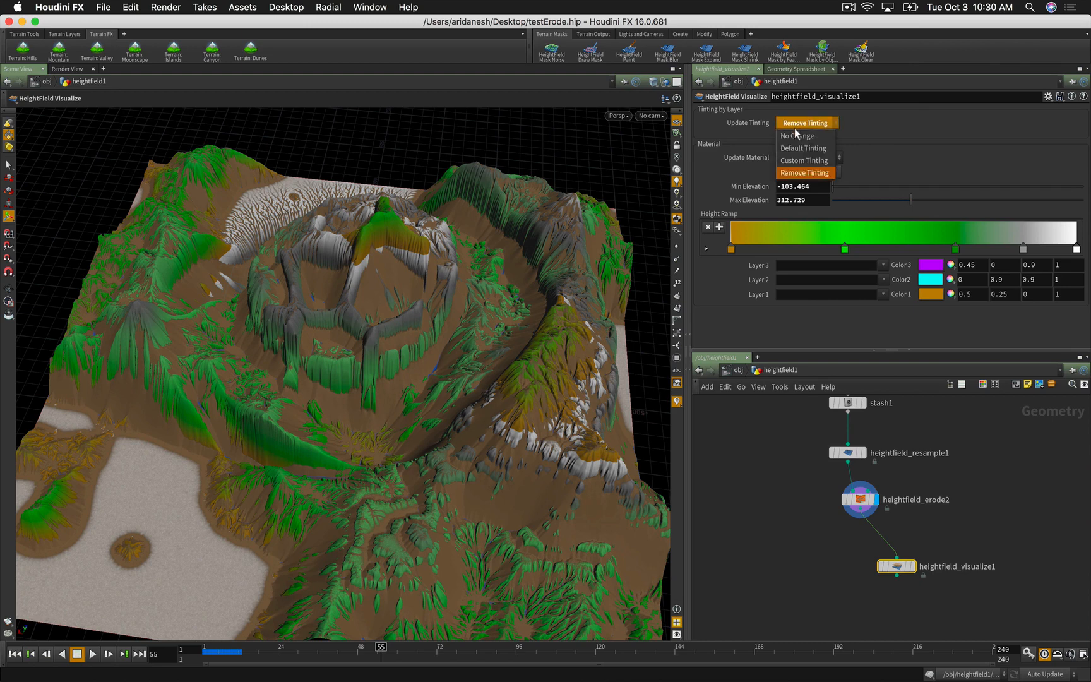
click(795, 127)
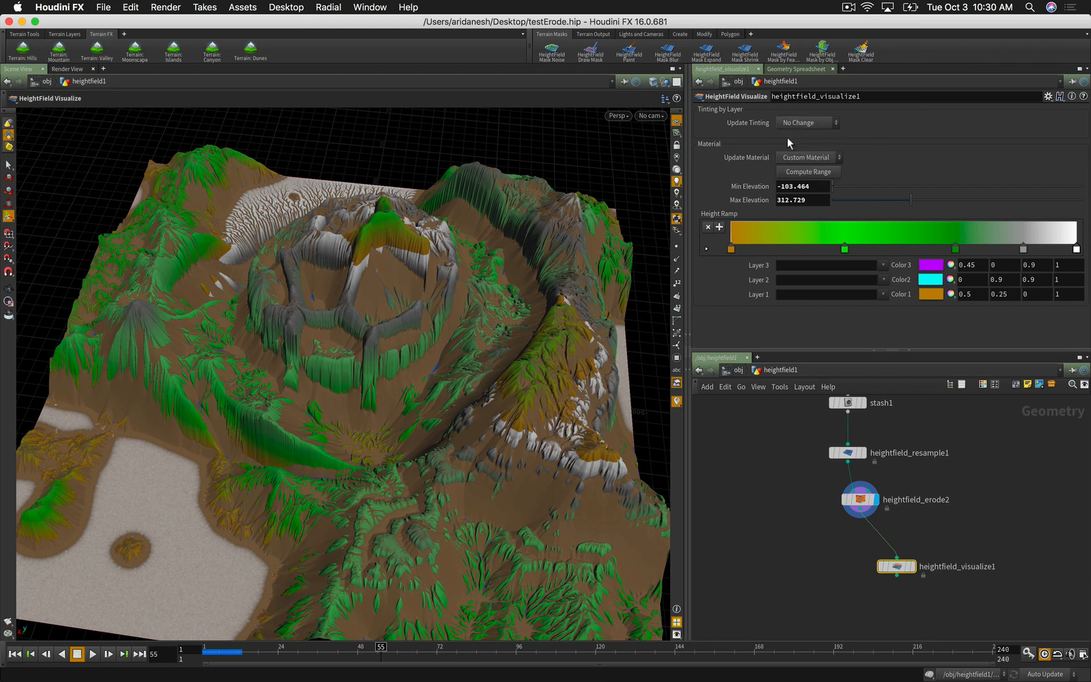
click(794, 173)
Step: Set Layer 3 to mesa and display heightfield_visualize1
click(884, 265)
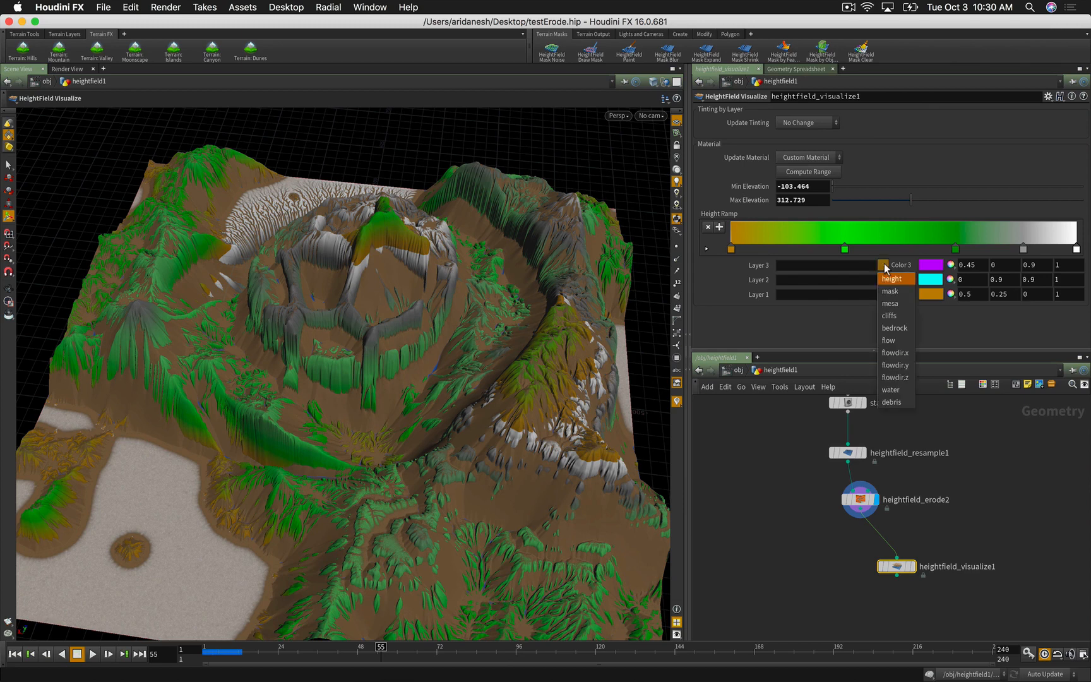
click(889, 315)
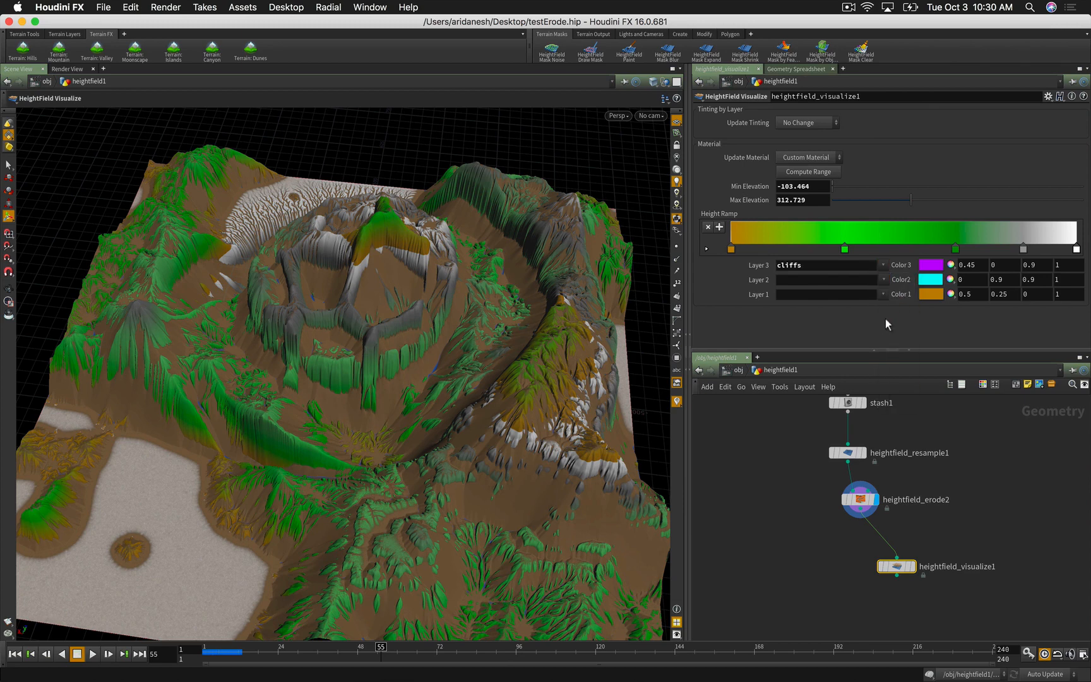
click(883, 265)
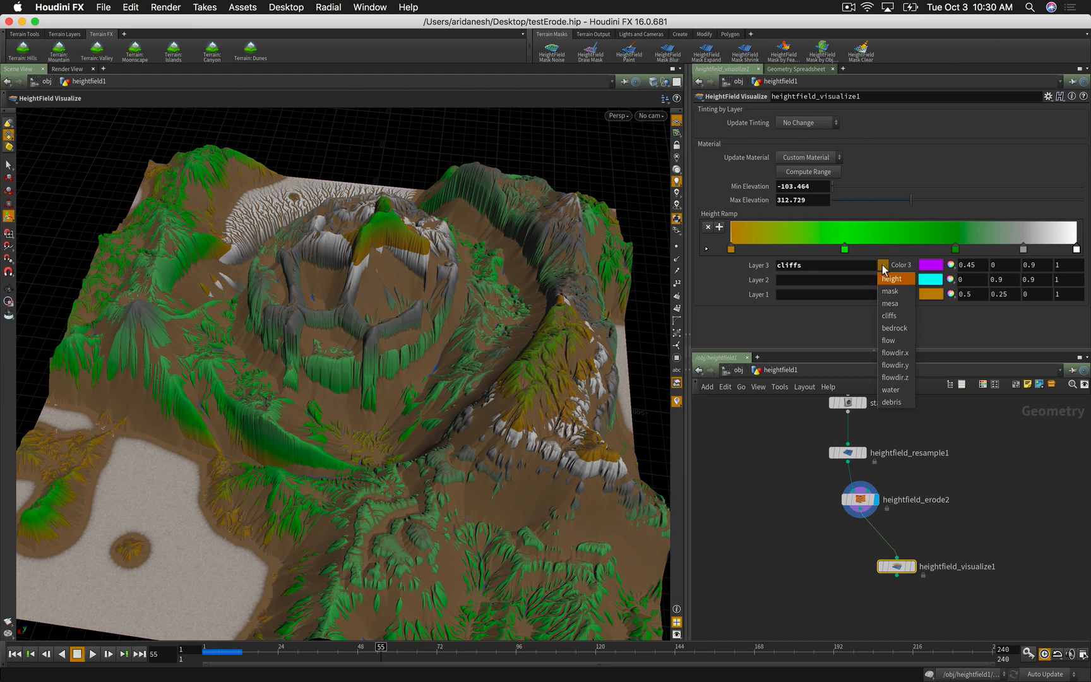
click(885, 304)
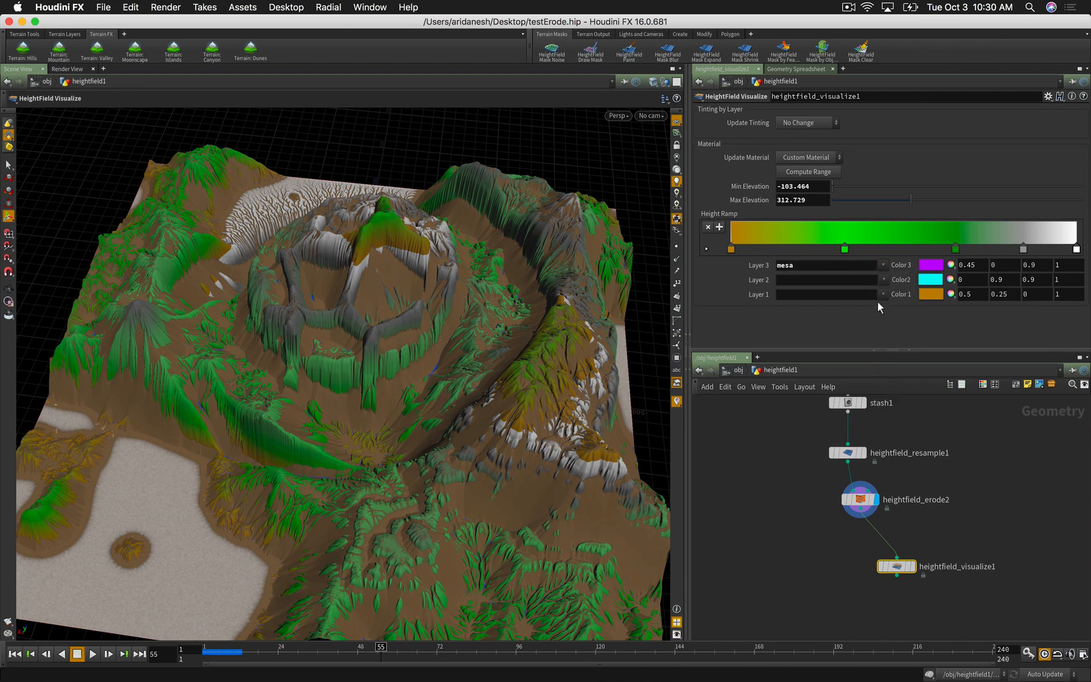
click(912, 567)
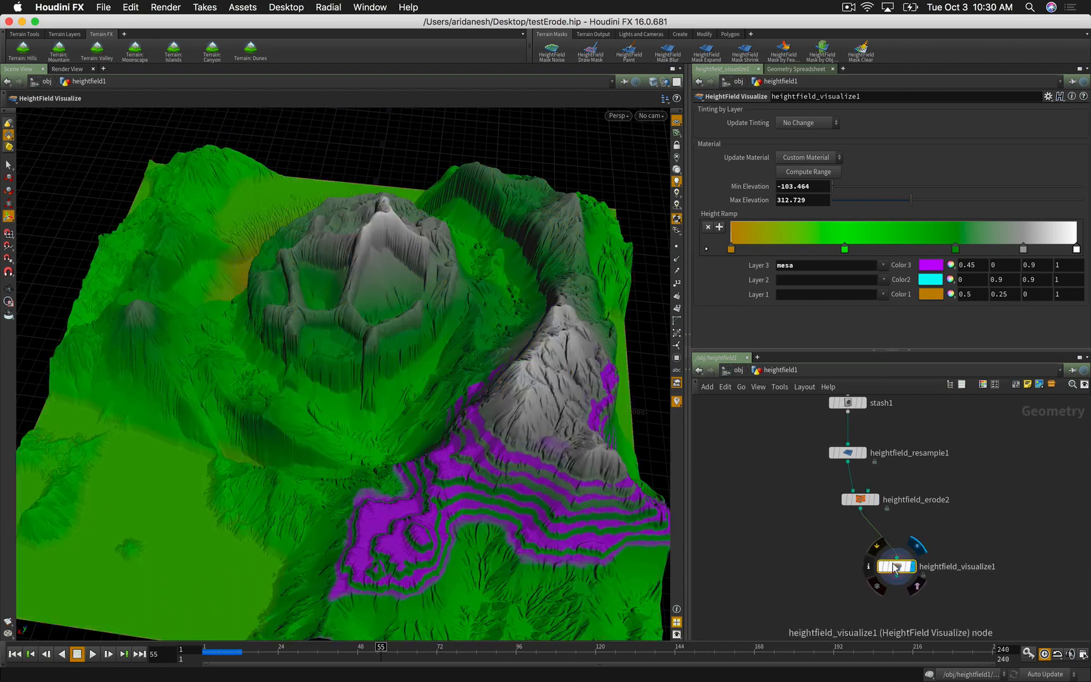
Step: Change Layer 3 from mesa to the cliffs layer
click(883, 265)
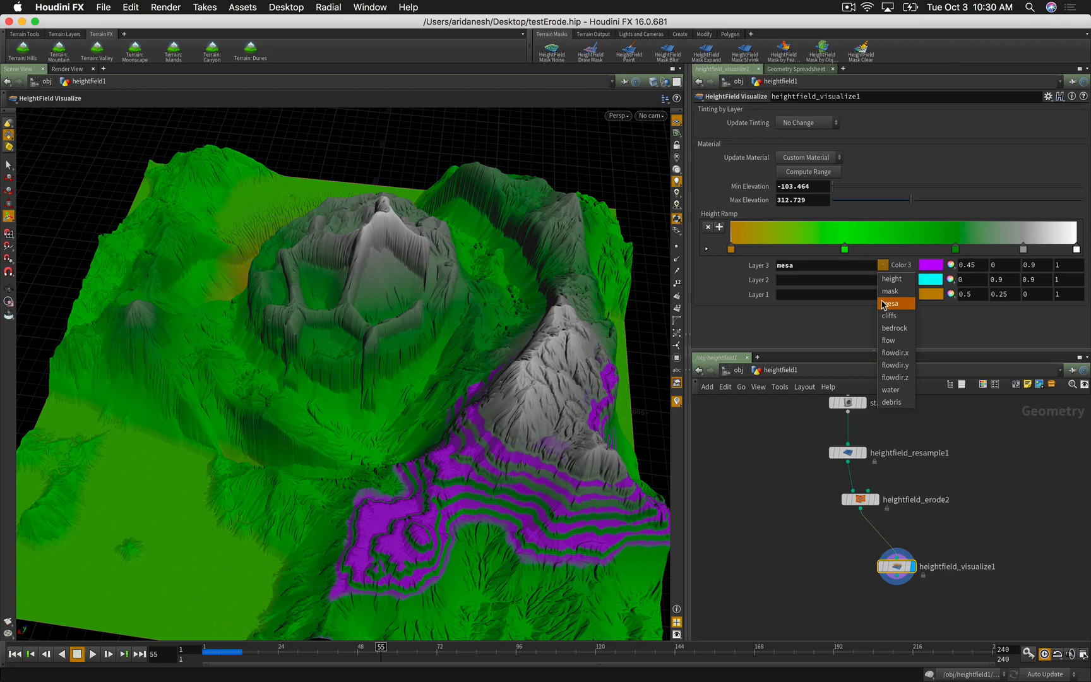
click(883, 293)
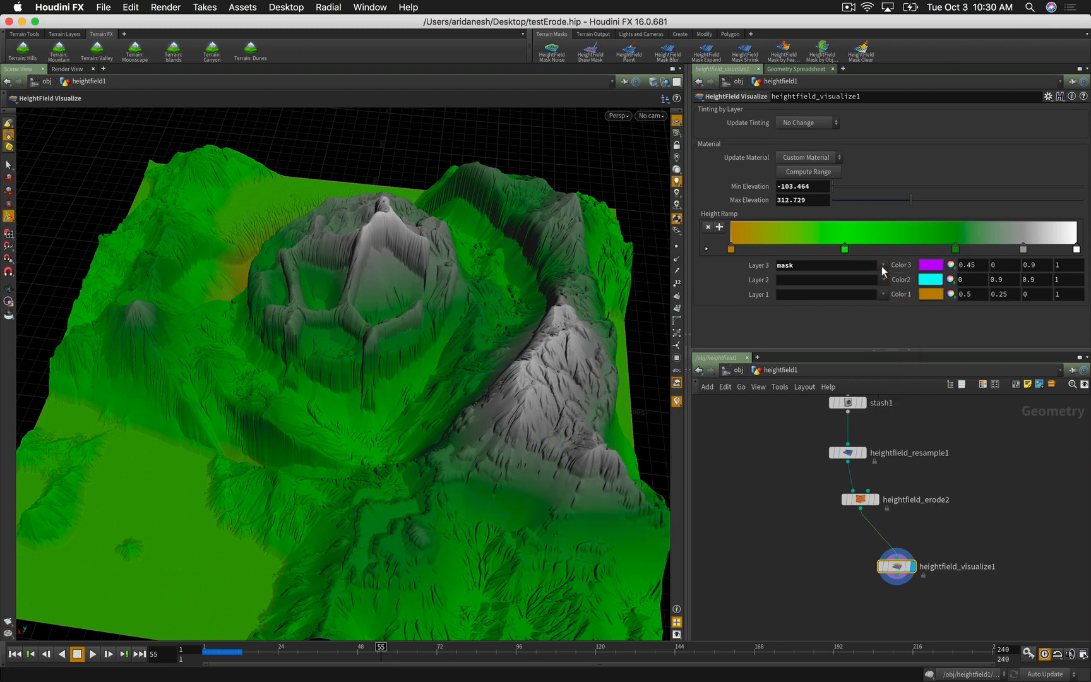
click(882, 266)
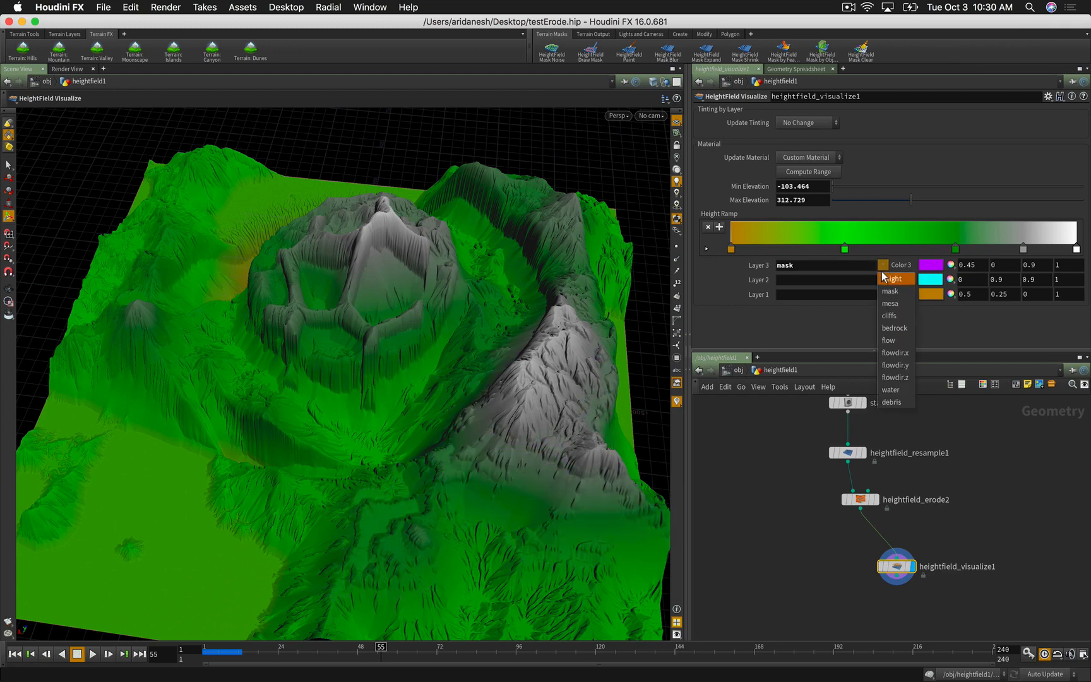
click(882, 317)
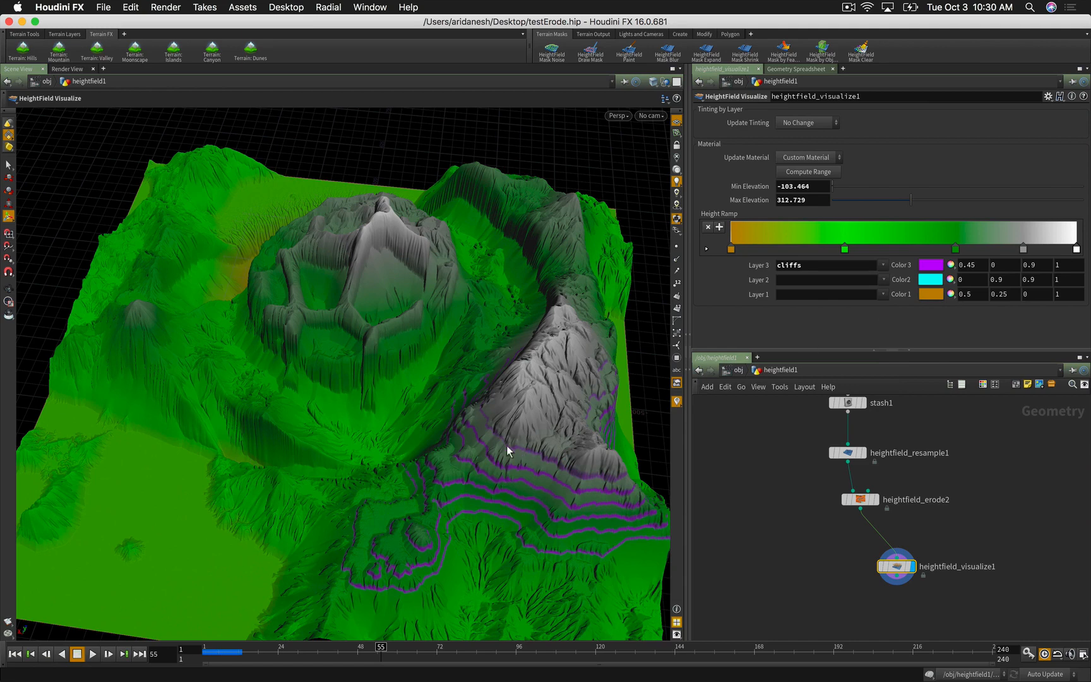
click(884, 266)
click(882, 279)
Step: Set Layer 2 to debris (after trying water and flow) and Layer 1 to bedrock
click(882, 279)
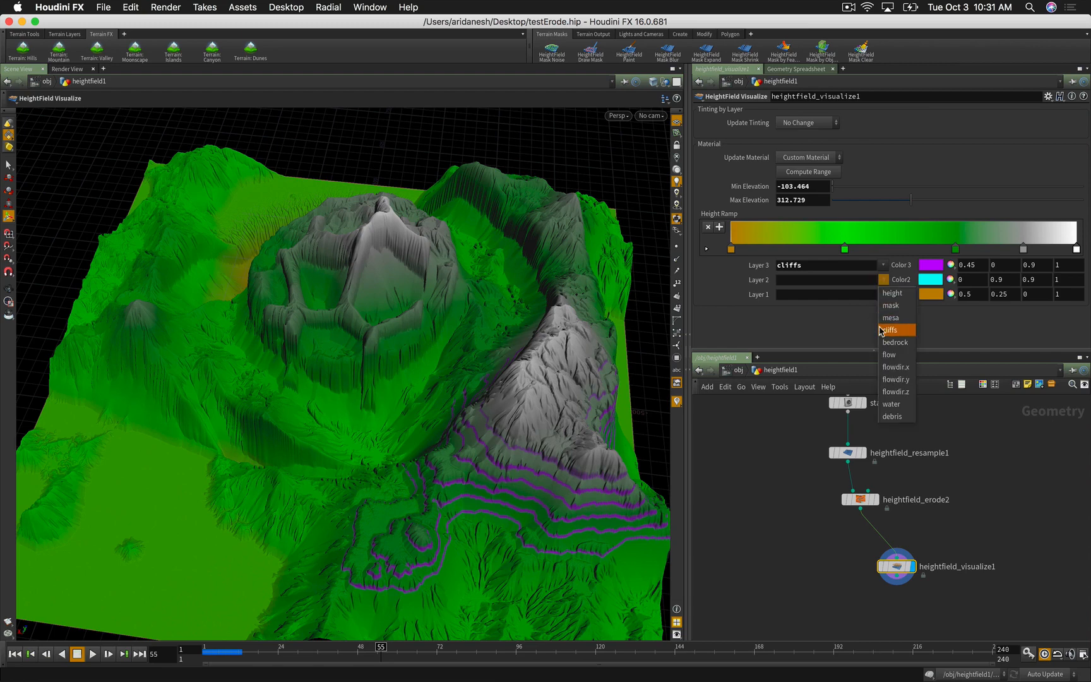
click(888, 405)
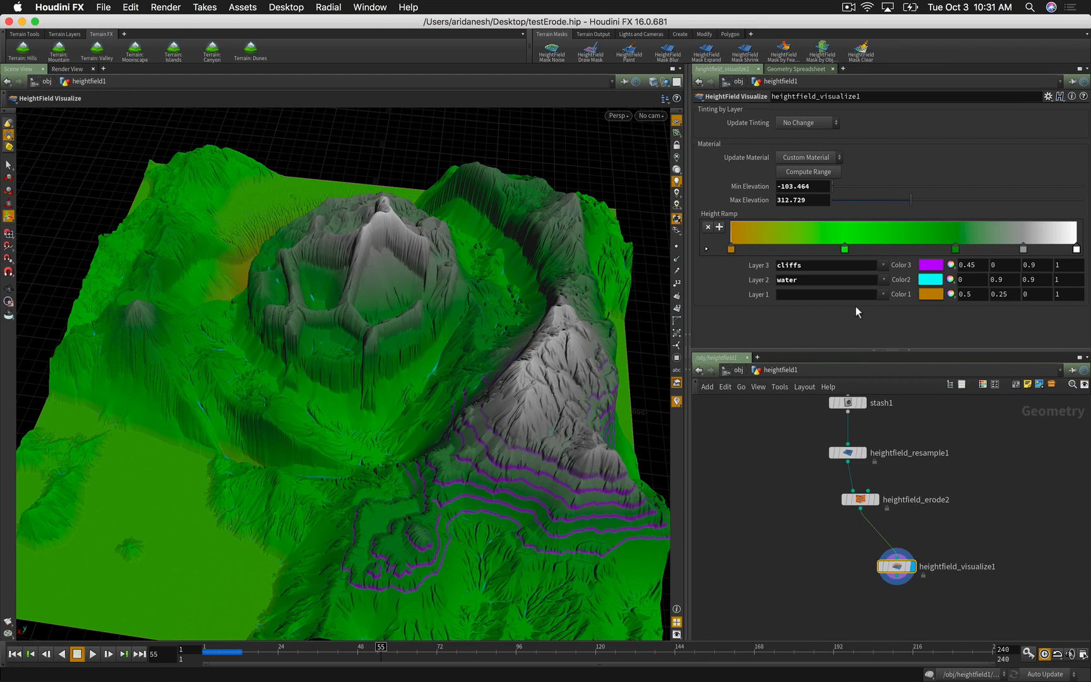
click(884, 279)
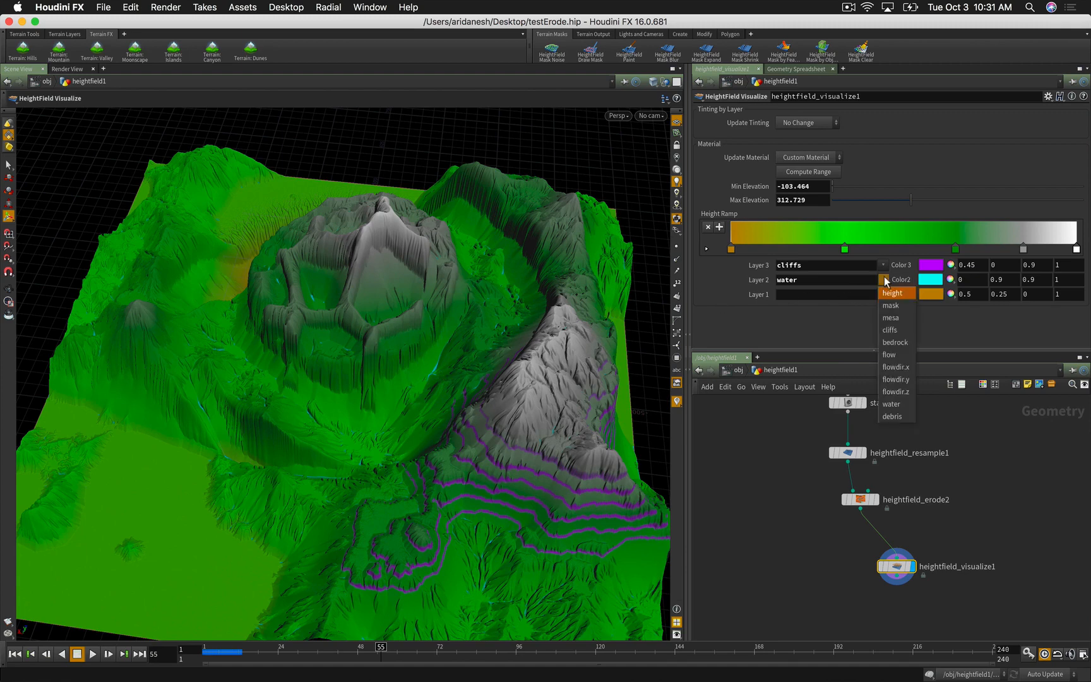
click(889, 355)
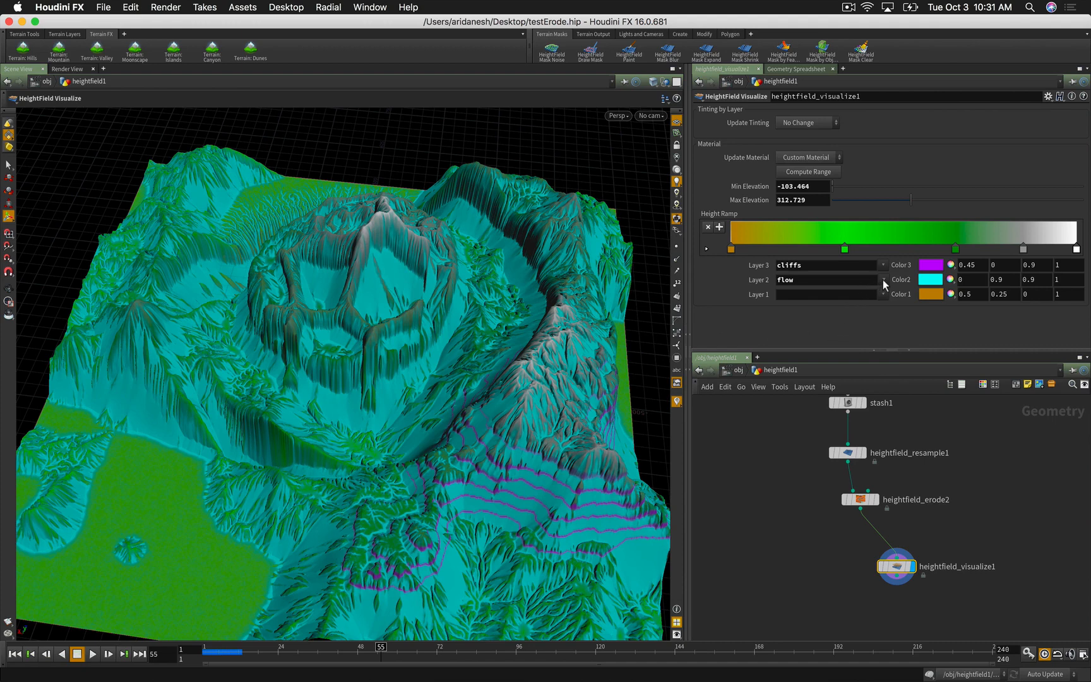
click(883, 279)
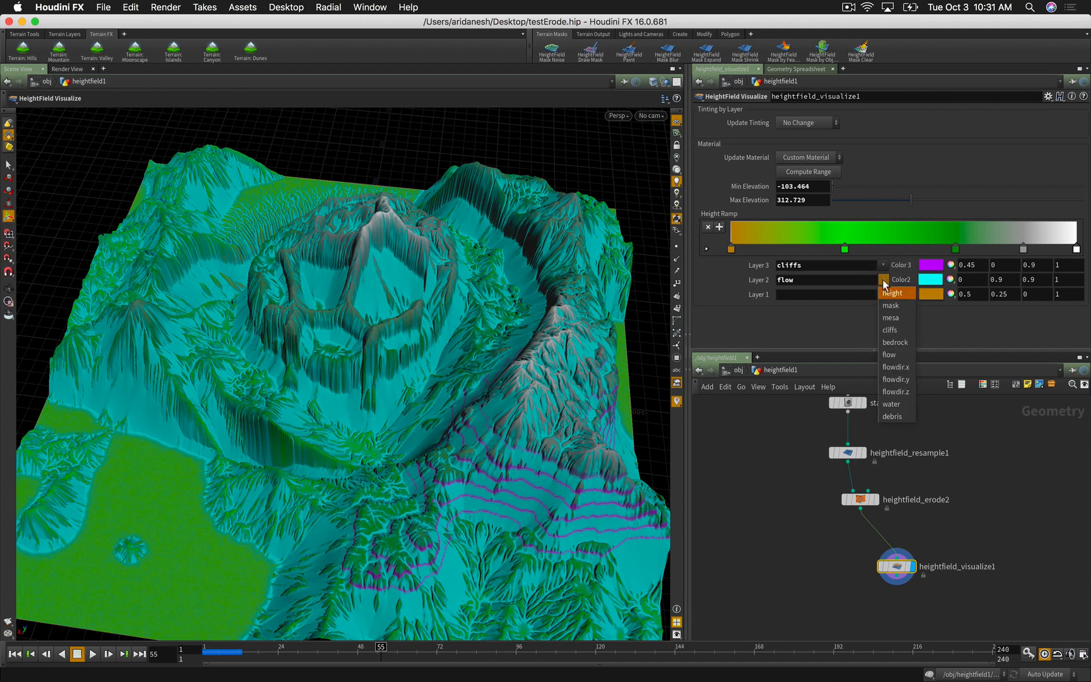
click(887, 416)
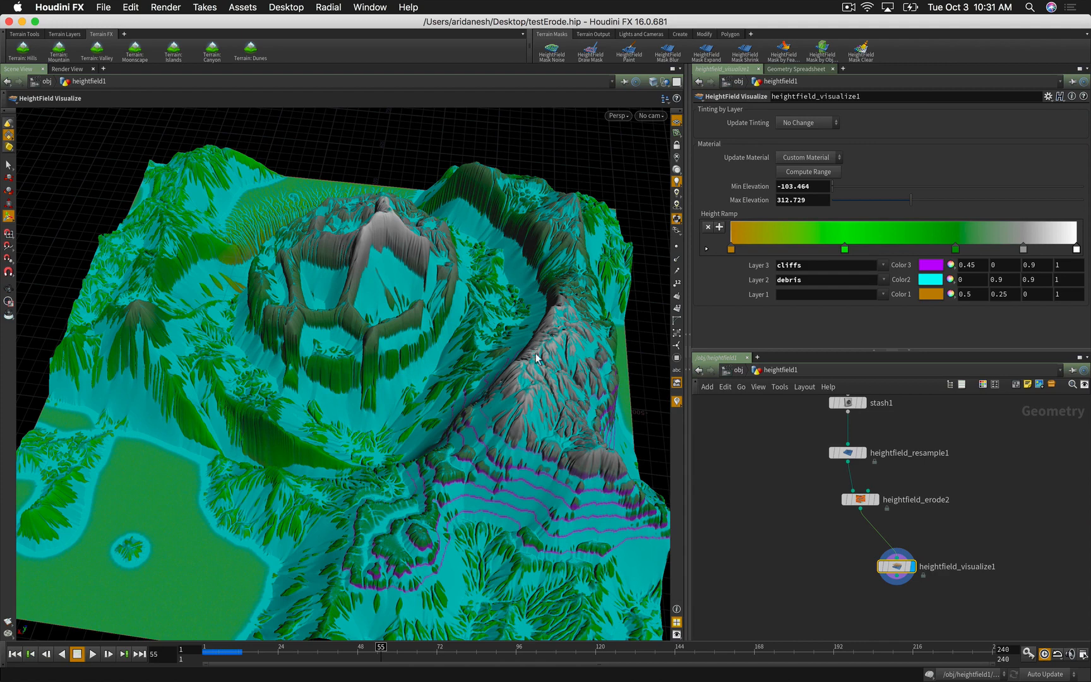
click(883, 294)
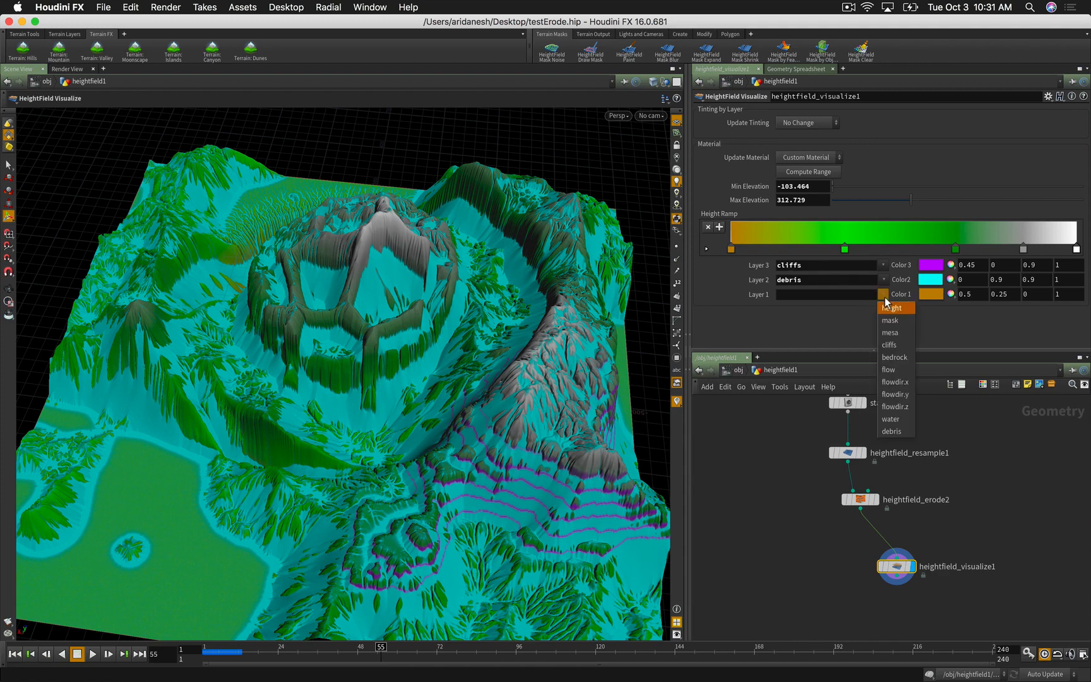
click(884, 358)
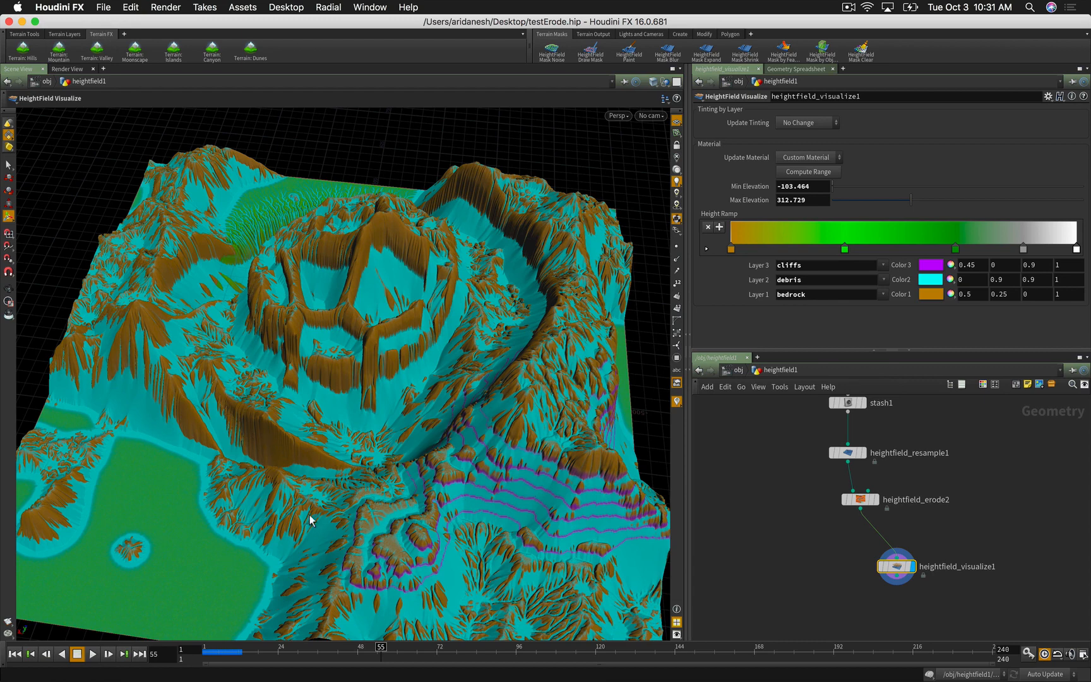
click(775, 529)
Step: Add a HeightField Output node fed by heightfield_erode2 and set its display flag
key(Tab)
text(hf outp)
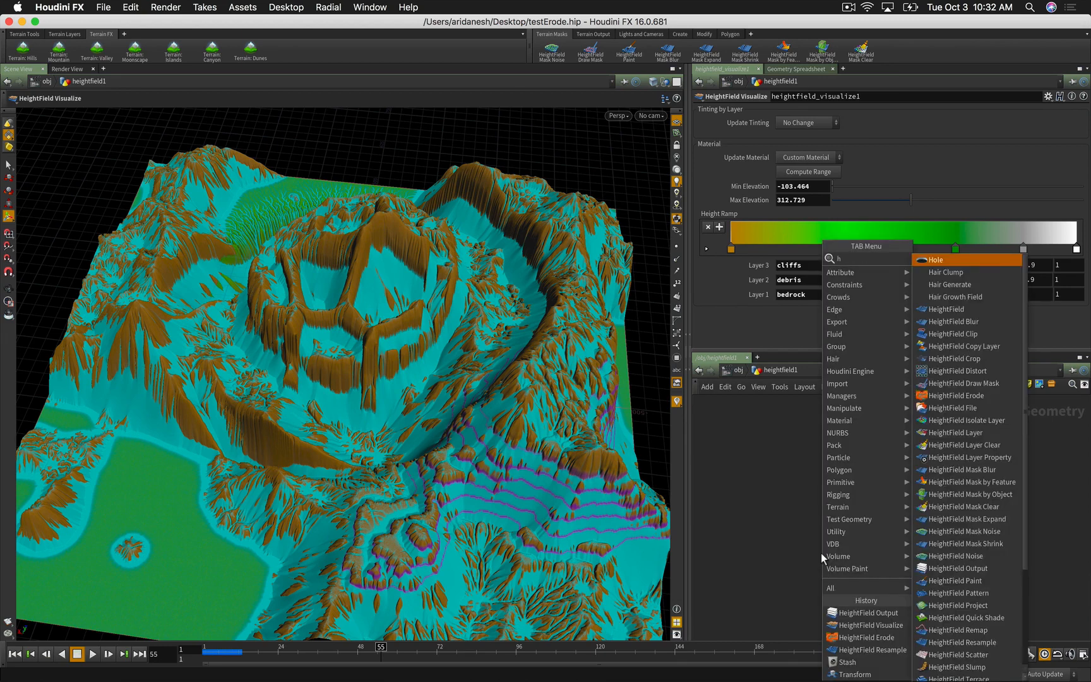
key(Return)
click(821, 553)
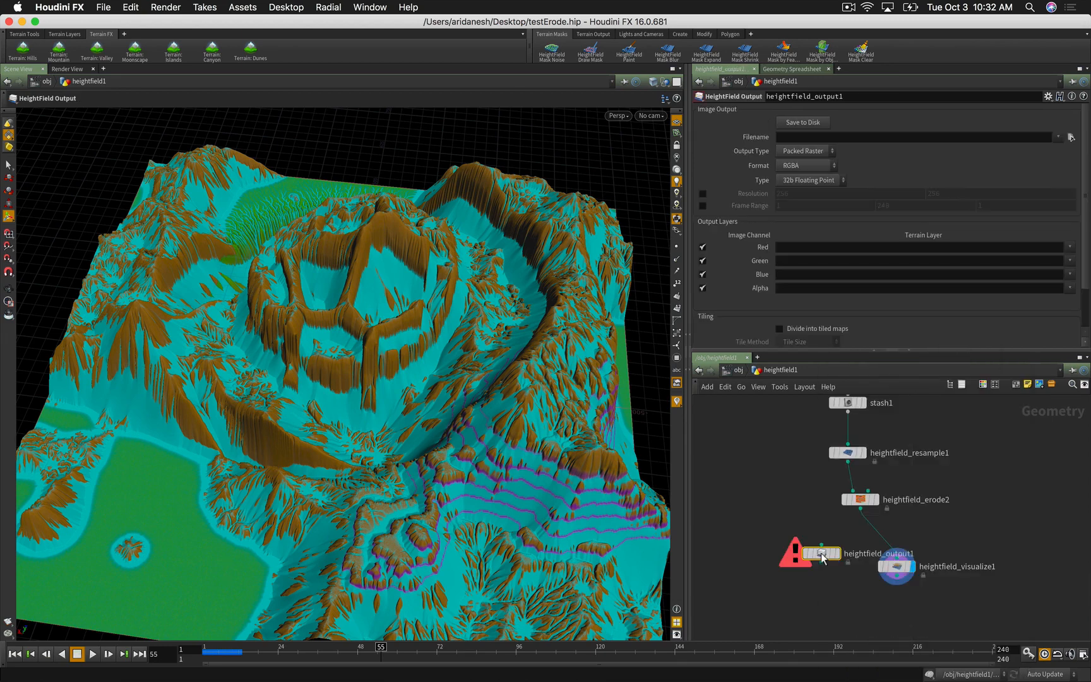
drag(821, 554, 860, 509)
click(832, 552)
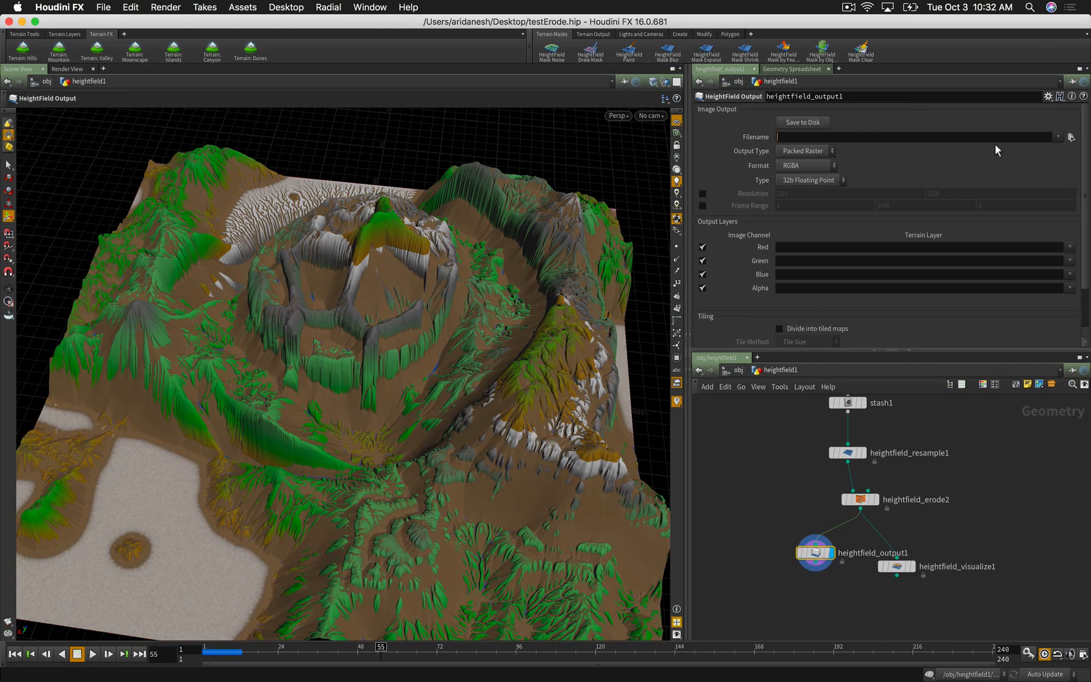
Step: Set the HeightField Output filename to terr.exr
text(terr)
click(1056, 137)
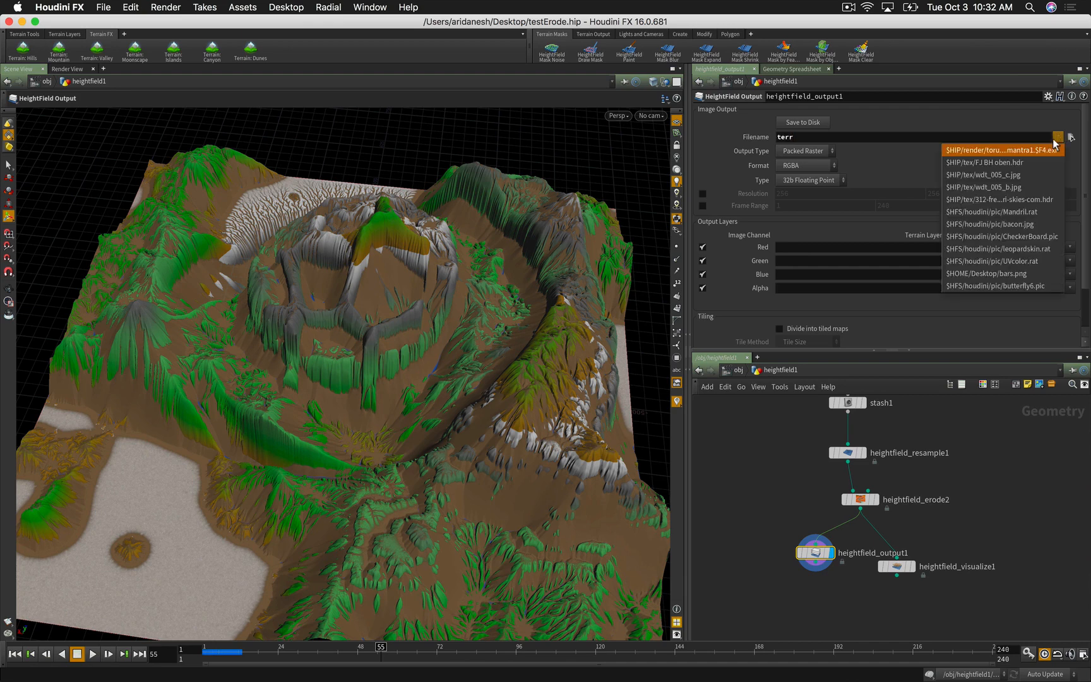
click(859, 137)
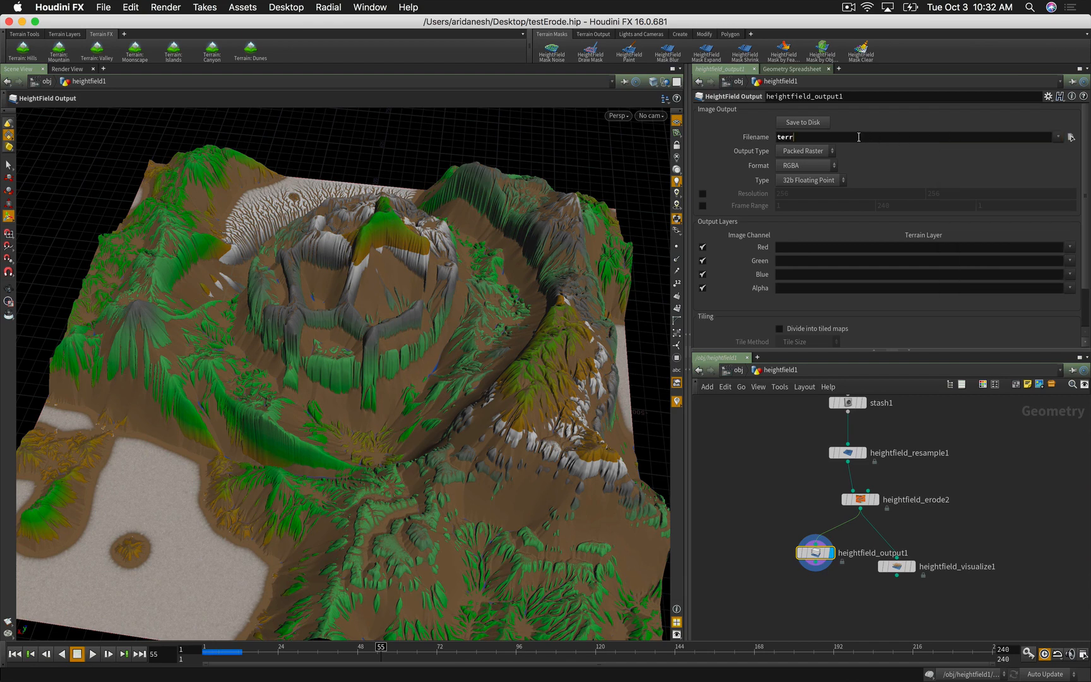
text(.exr)
click(1069, 247)
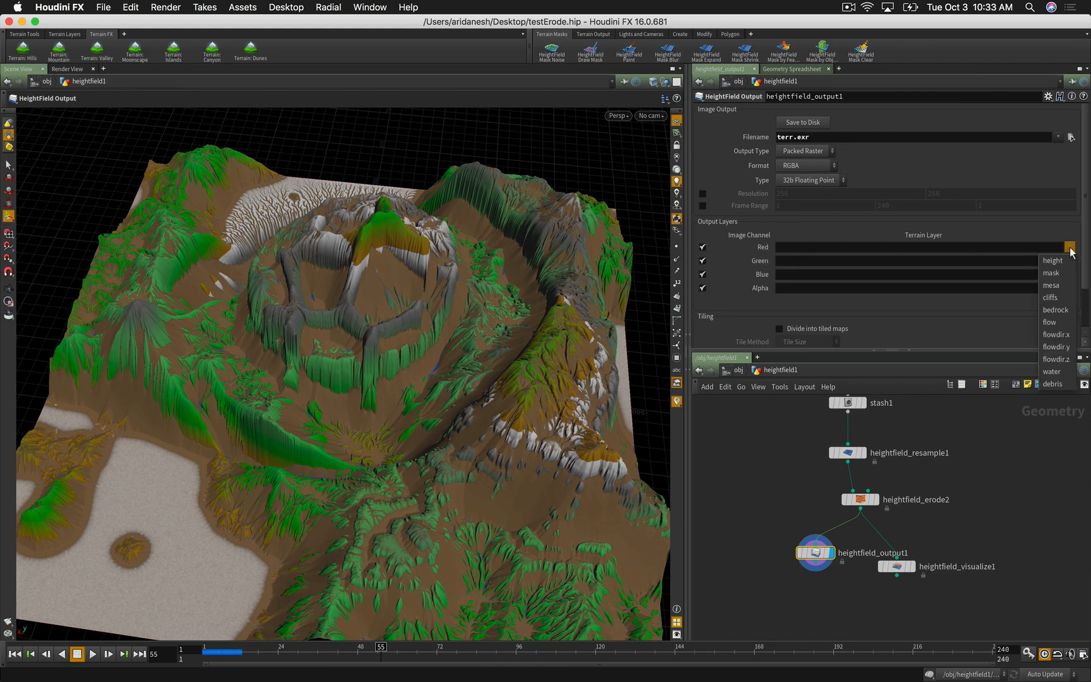
Step: Send height to the red channel and debris to green, both auto-remapped to 0–1
click(1053, 256)
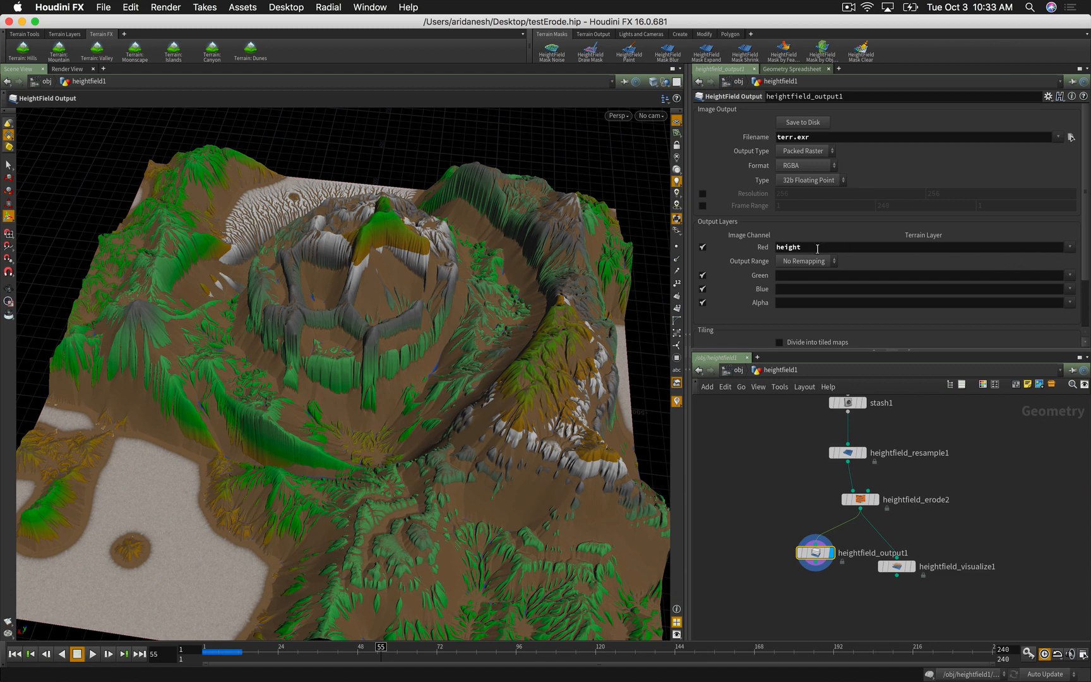
click(783, 261)
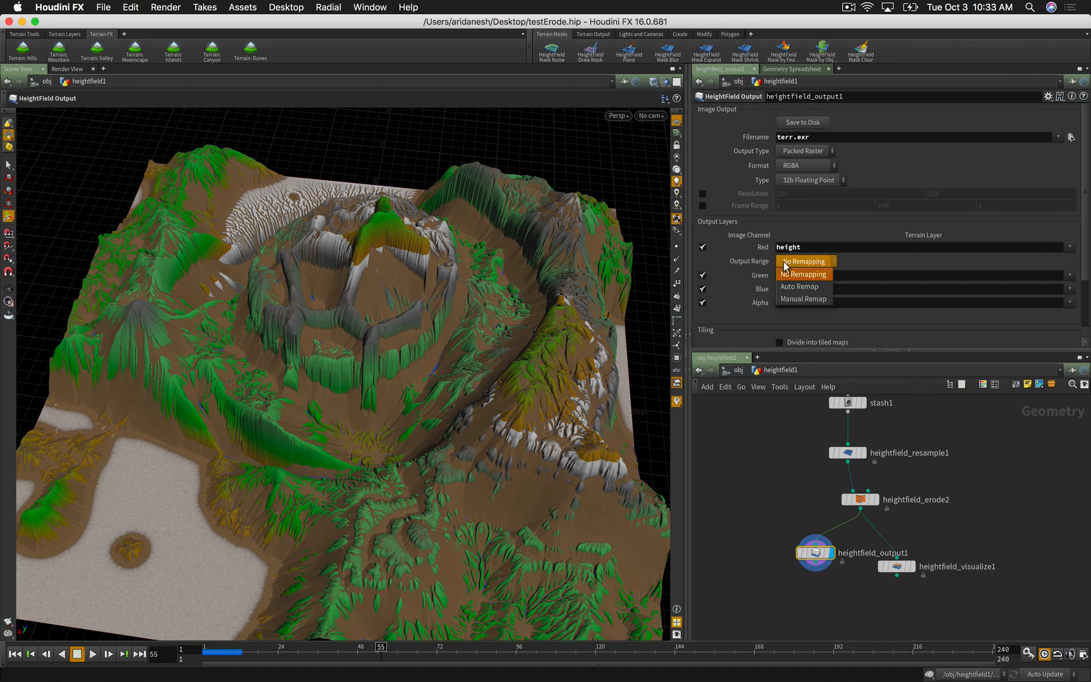
click(786, 288)
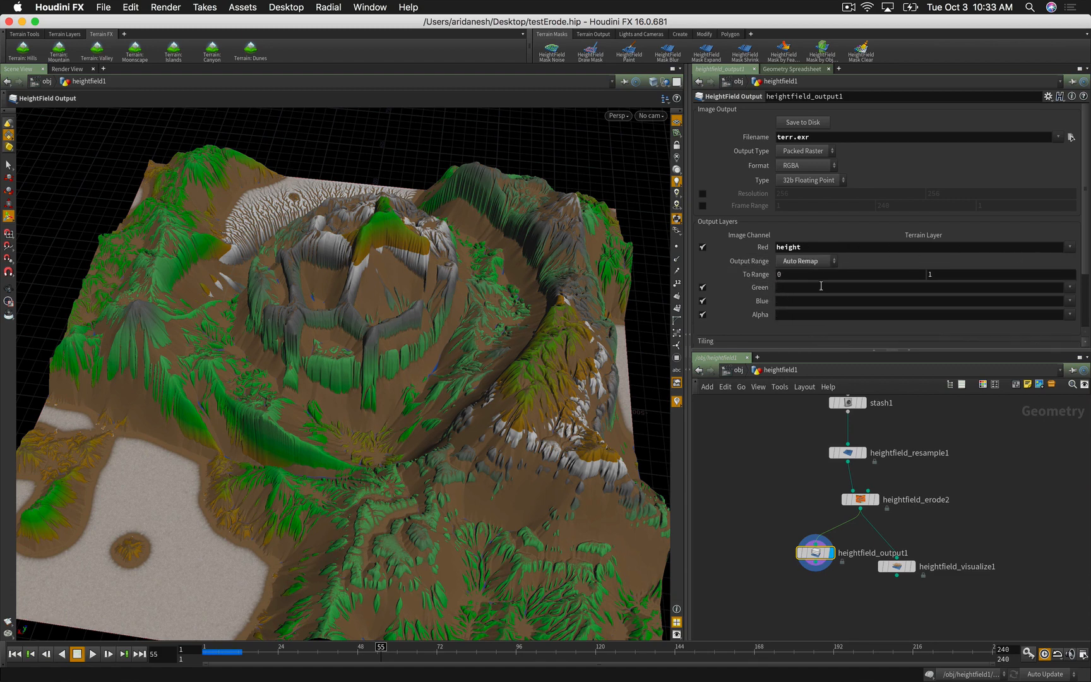
click(1069, 288)
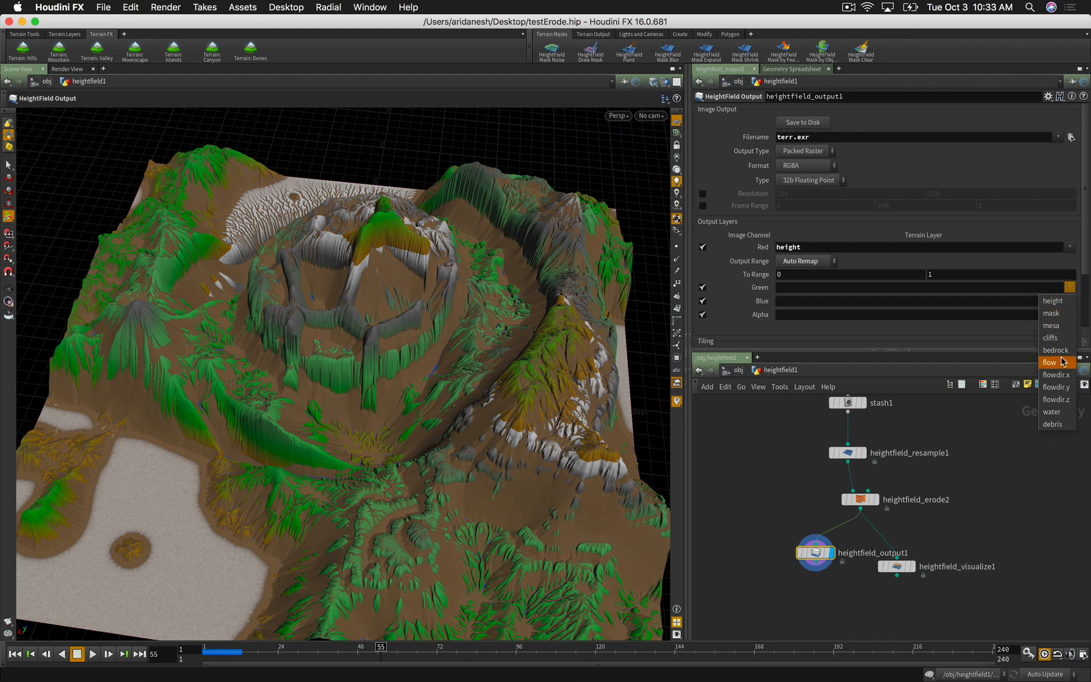
click(1051, 425)
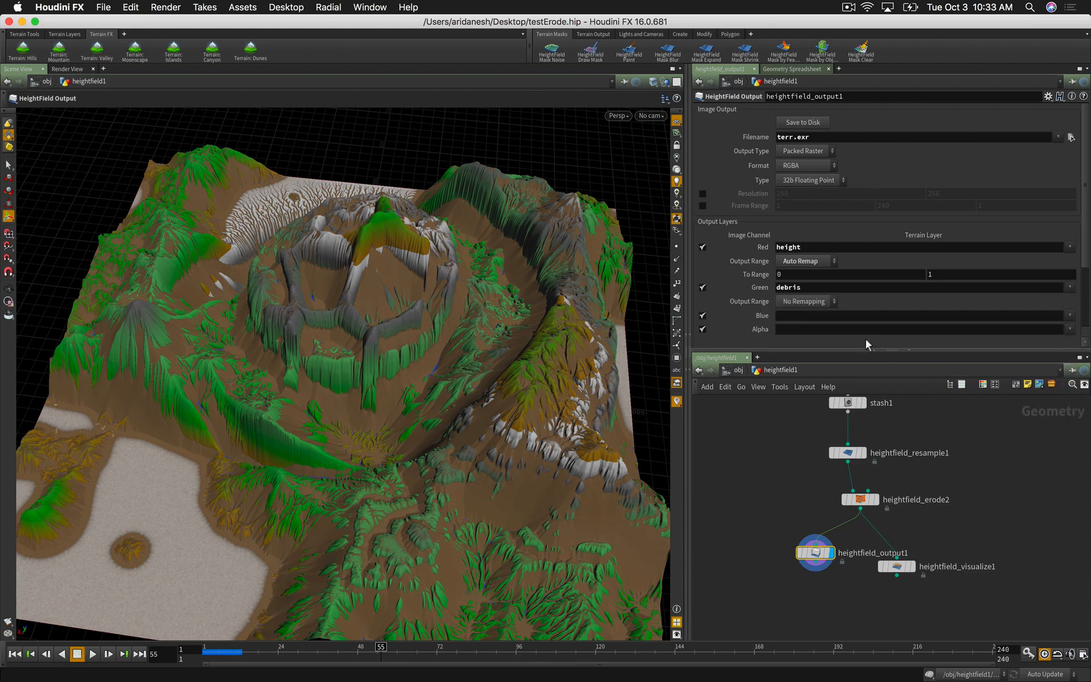
click(790, 301)
click(794, 327)
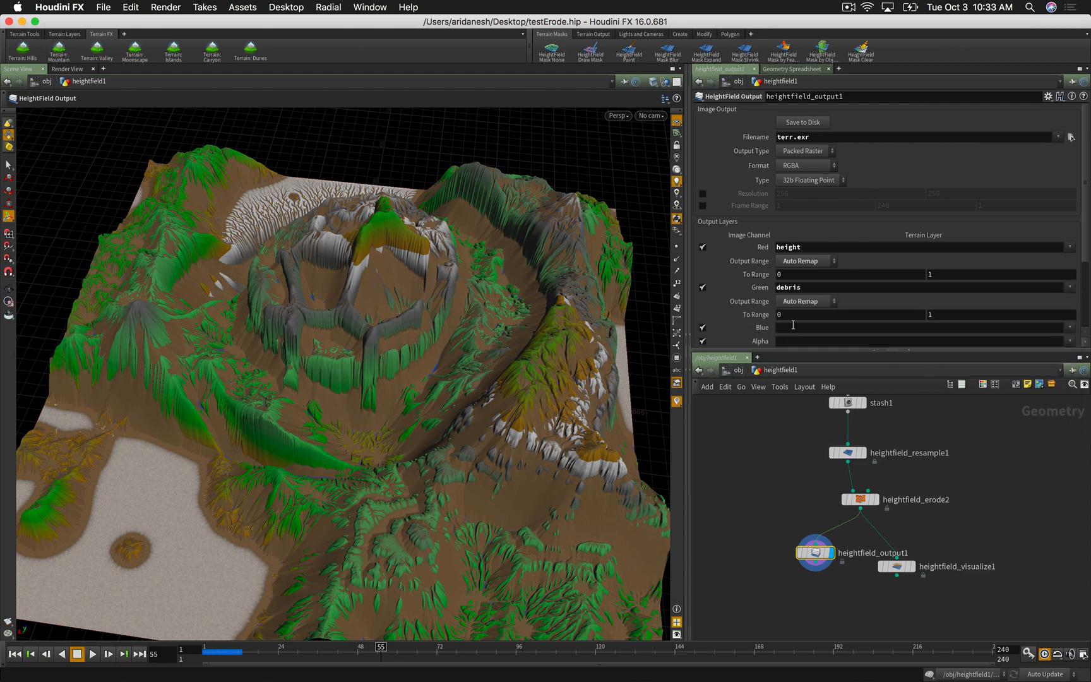
Step: Send bedrock to the blue channel and cliffs to alpha, both auto-remapped to 0–1
click(1069, 327)
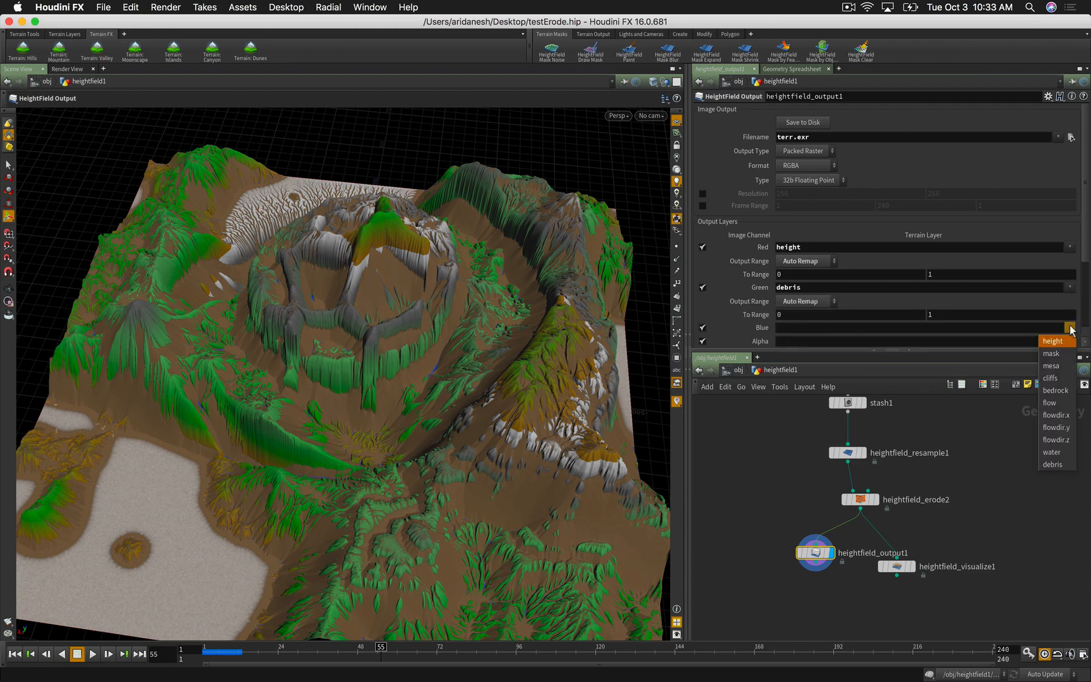
click(1063, 391)
scroll(949, 317, down, 1)
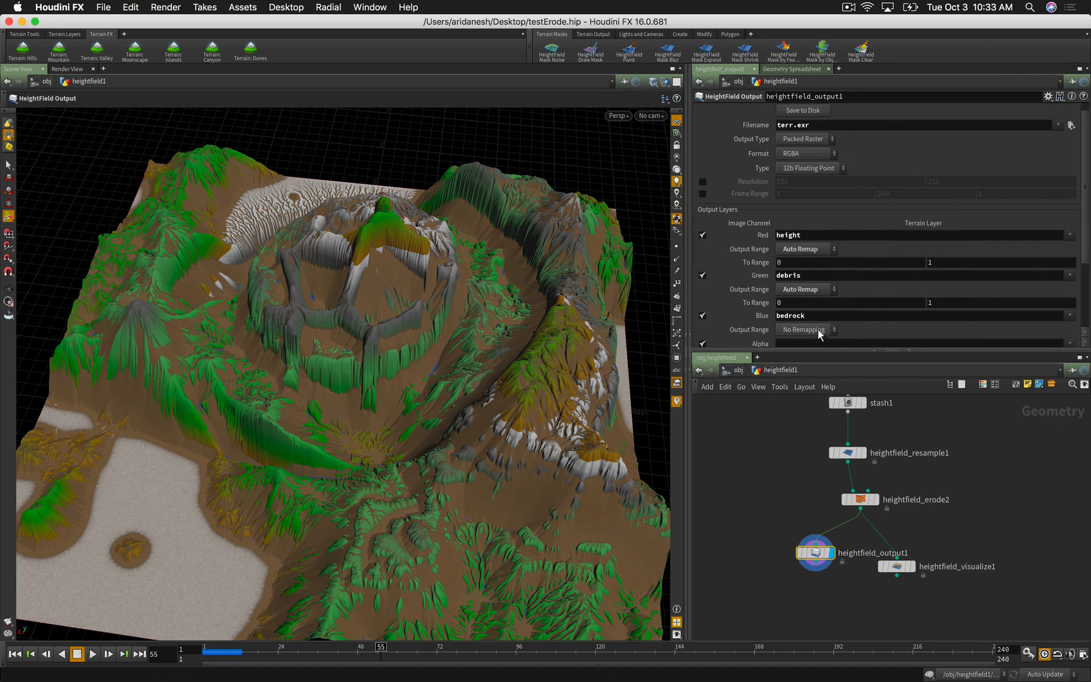
click(818, 330)
click(814, 354)
scroll(834, 315, down, 1)
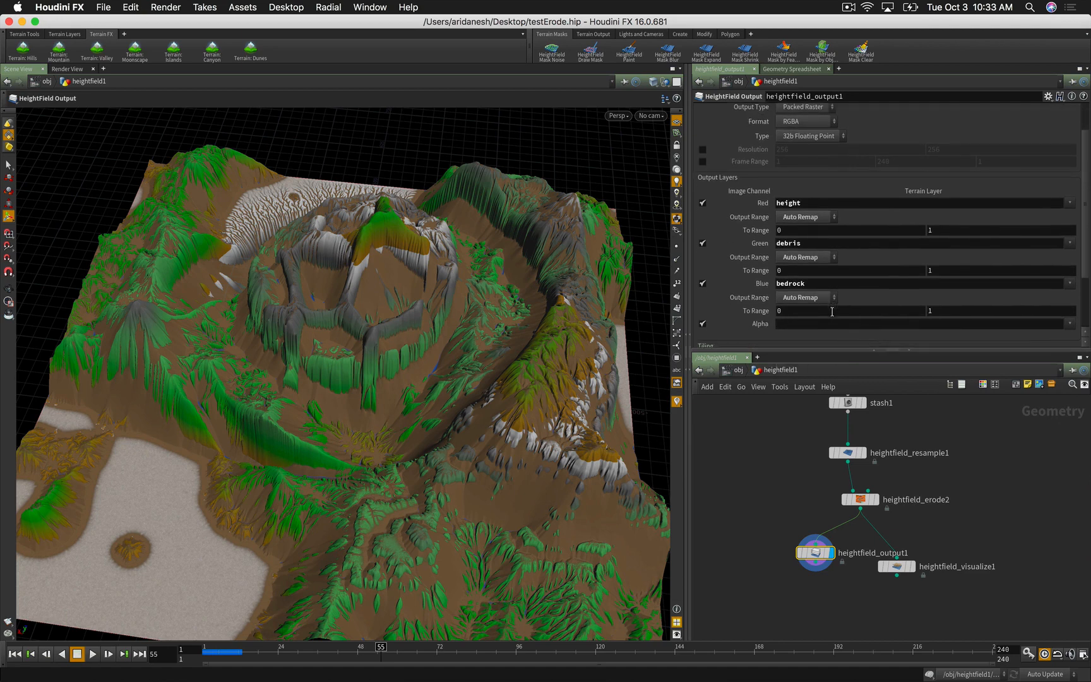
click(1070, 324)
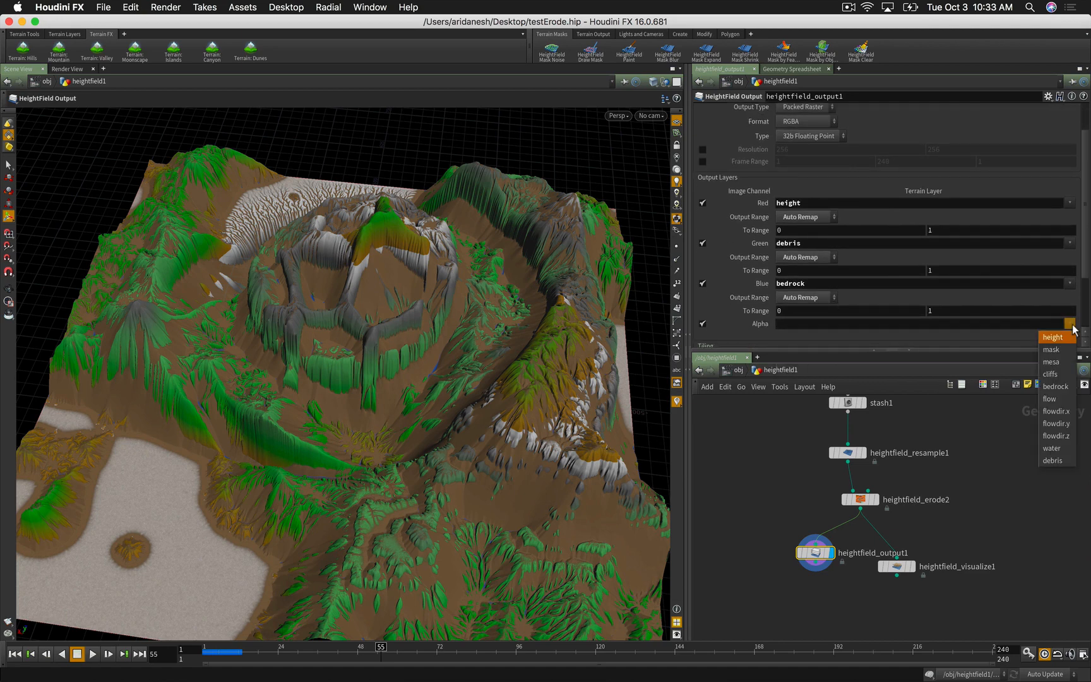
click(1061, 374)
click(803, 334)
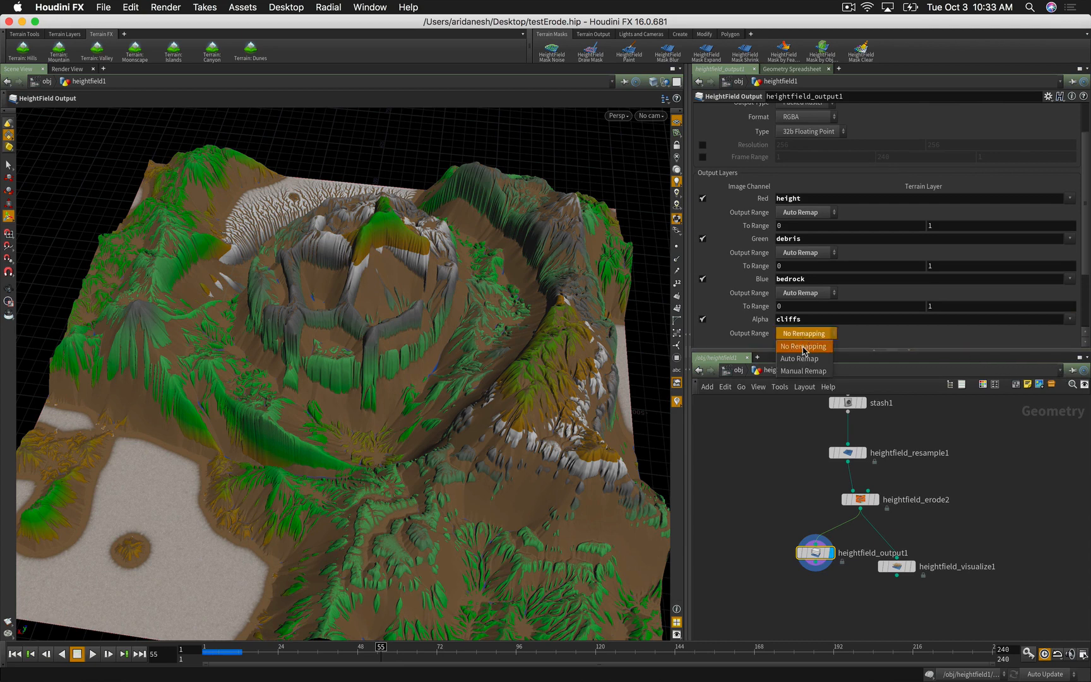
click(799, 358)
scroll(849, 292, down, 5)
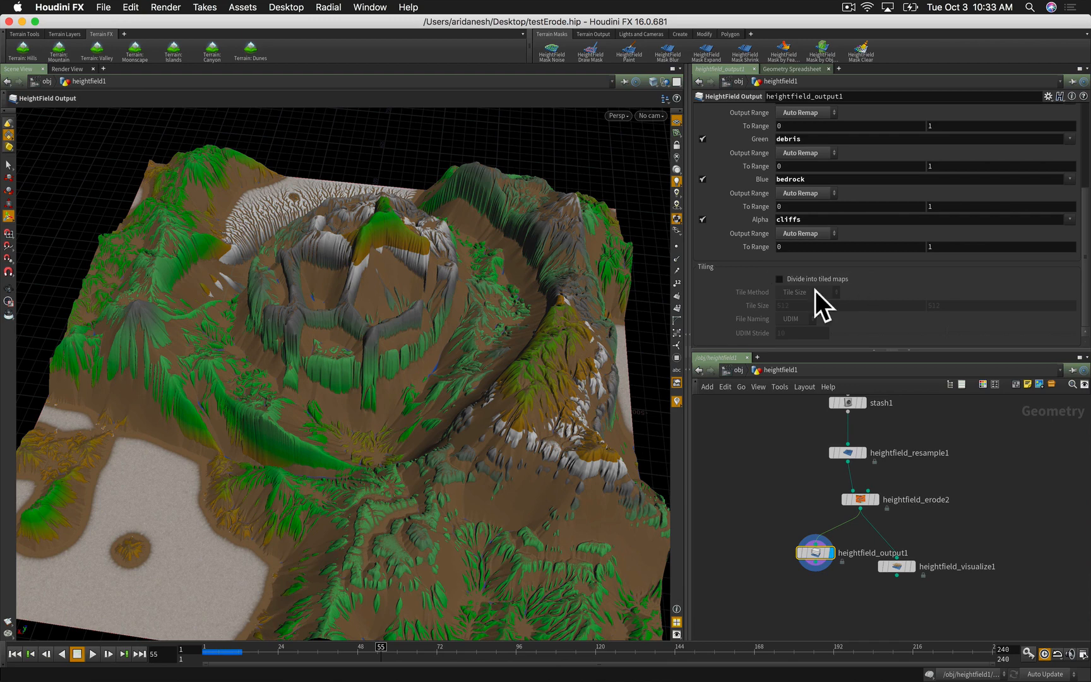
scroll(811, 296, up, 5)
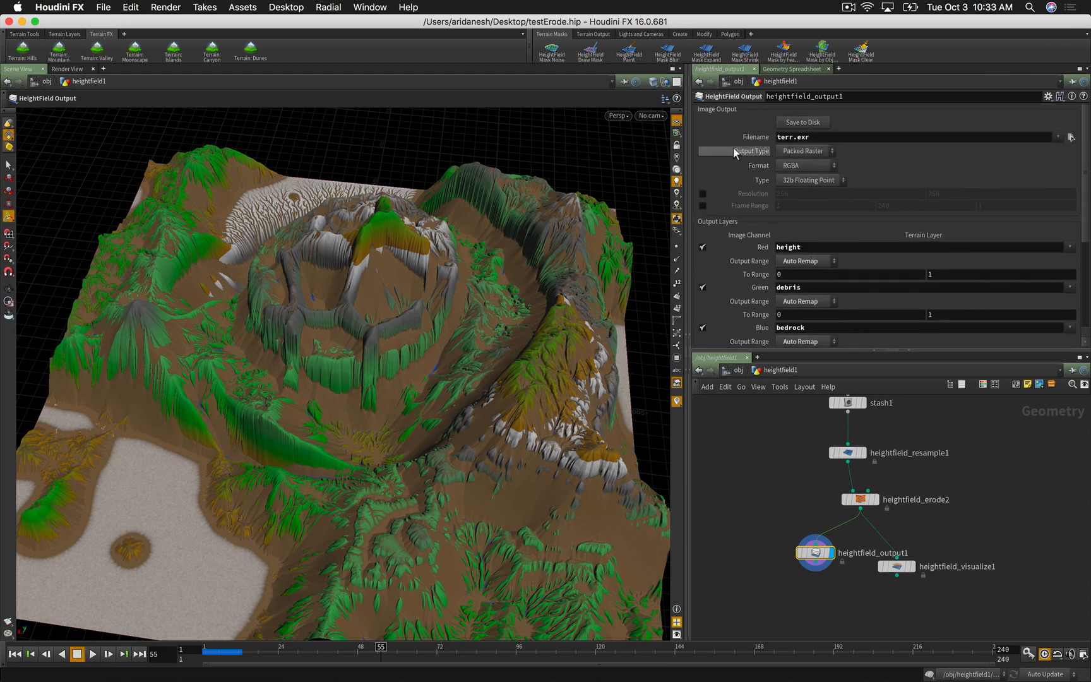
Step: Keep the packed raster output type and write the terrain image to disk
click(785, 151)
click(722, 145)
click(804, 125)
Step: Rename the output file to $HIP/terr_02, save again, and slide Houdini aside
click(1070, 137)
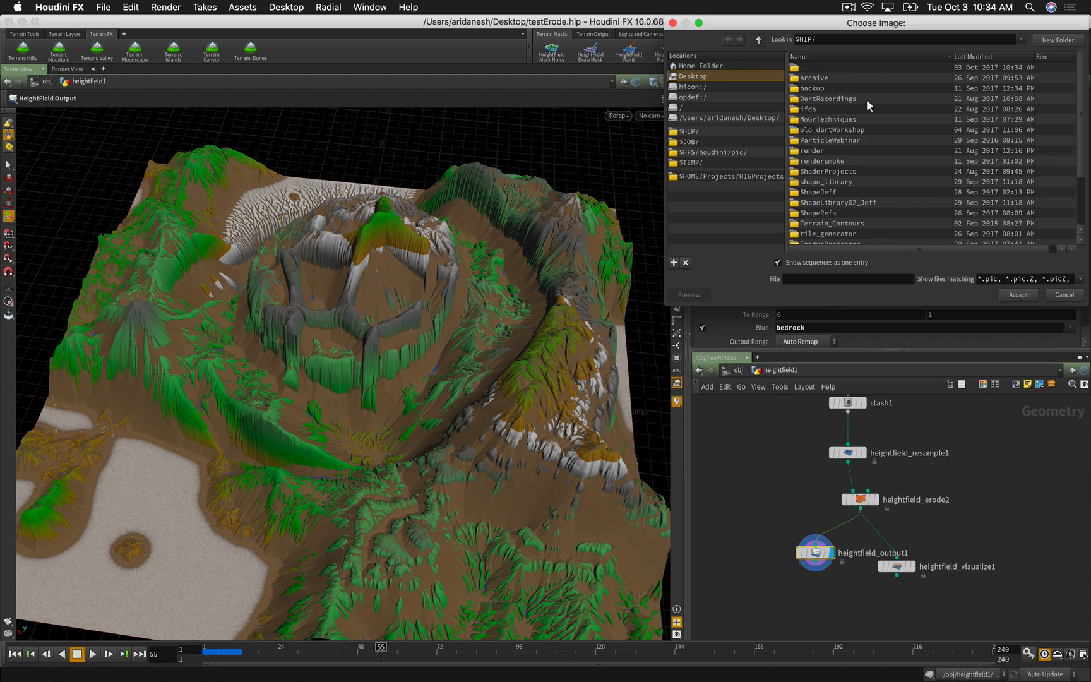
drag(765, 24, 747, 26)
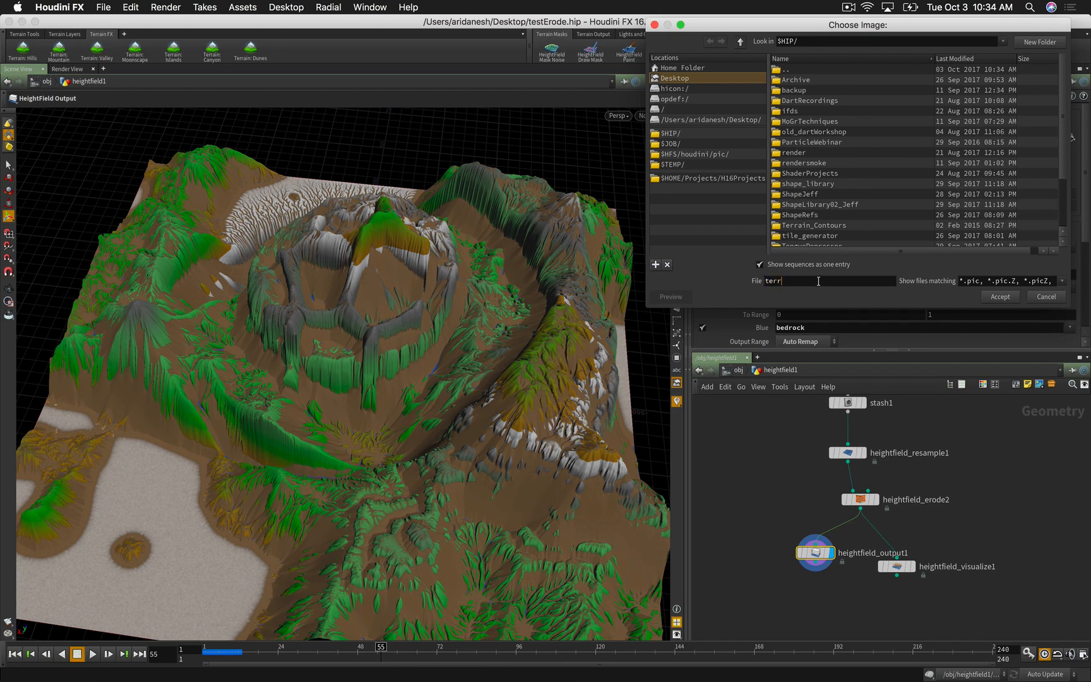
key(Return)
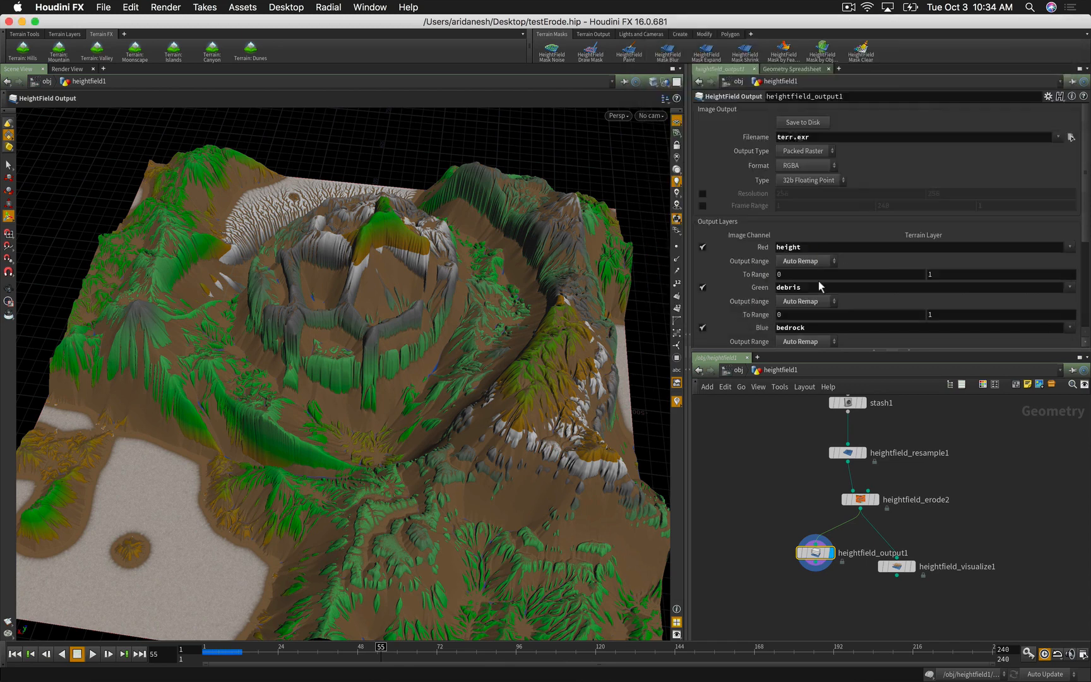
click(797, 124)
drag(900, 32, 488, 37)
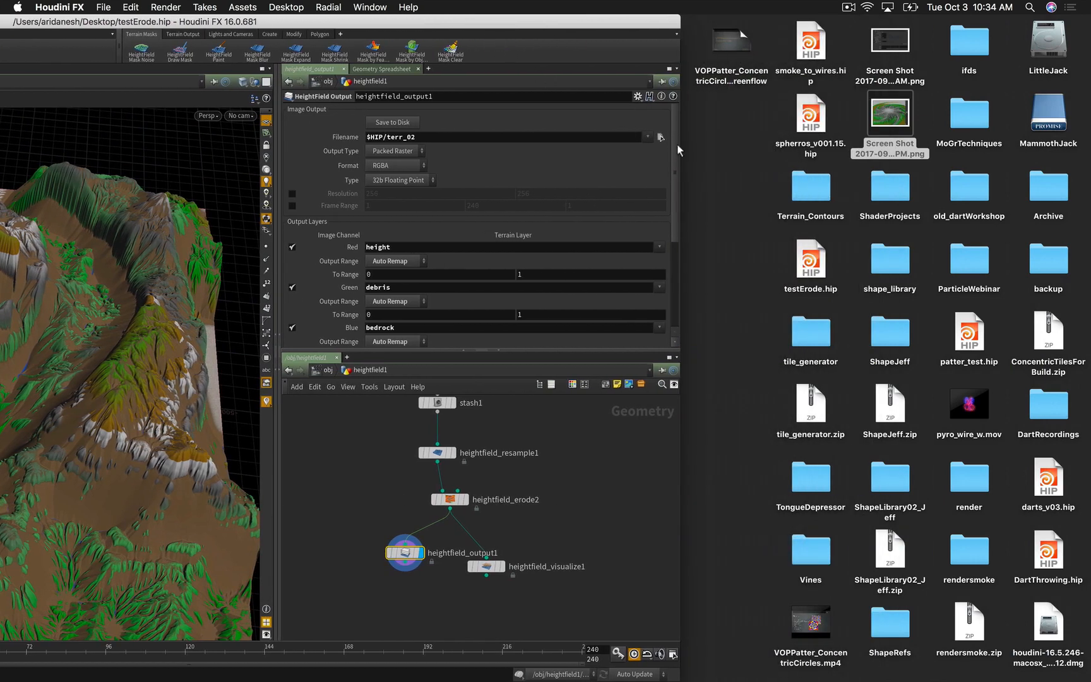
Step: Commit the output file name $HIP/terr_02.exr and save the terrain EXR to disk
click(755, 179)
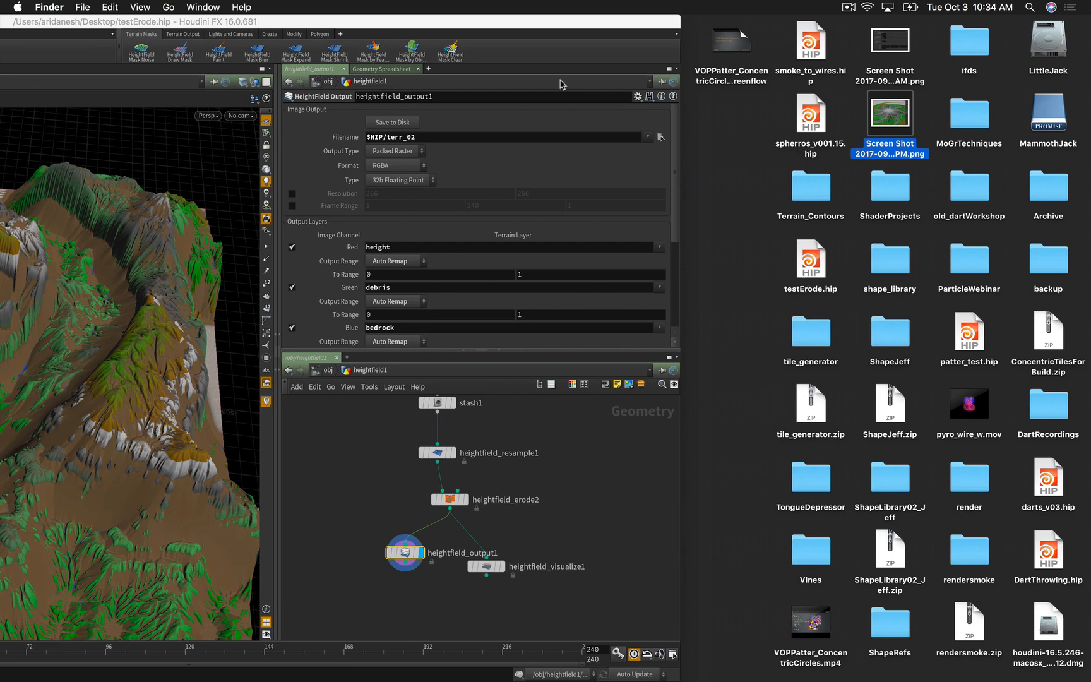
drag(560, 21, 710, 21)
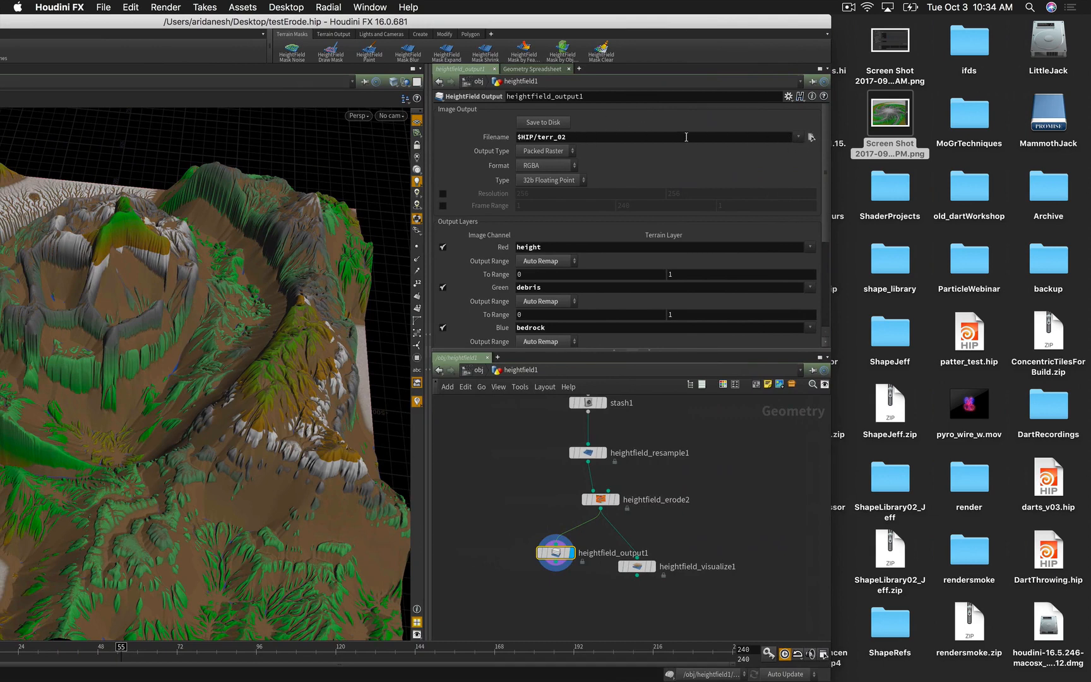
click(609, 137)
key(Return)
click(553, 122)
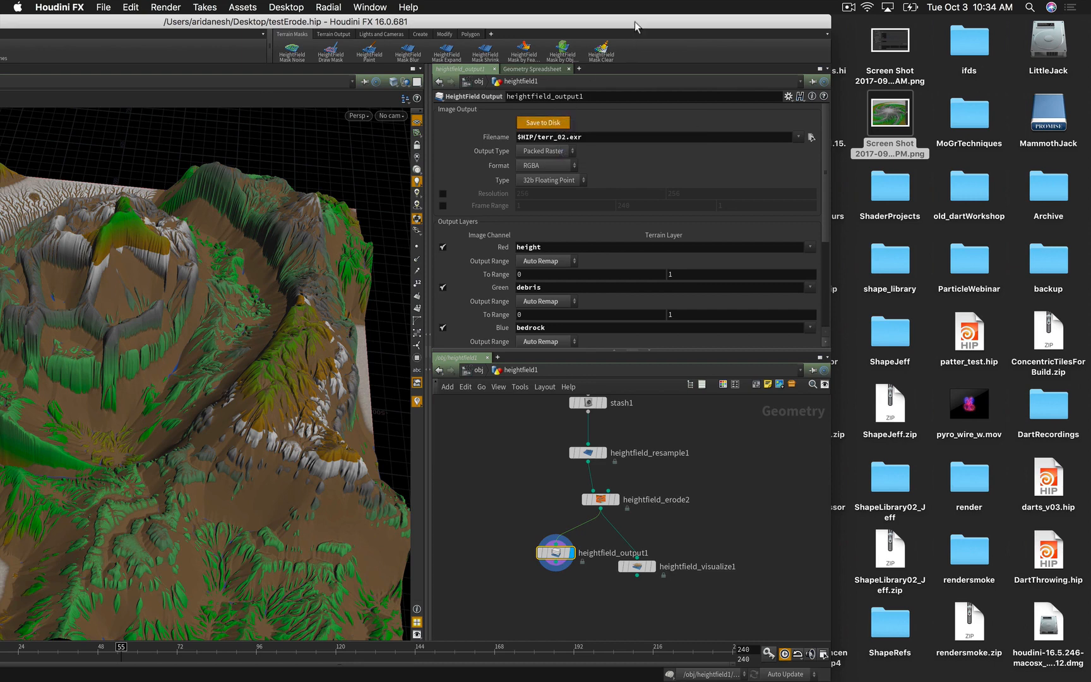
Step: Move Houdini aside to show the desktop and open the macOS Launchpad
drag(636, 26, 485, 24)
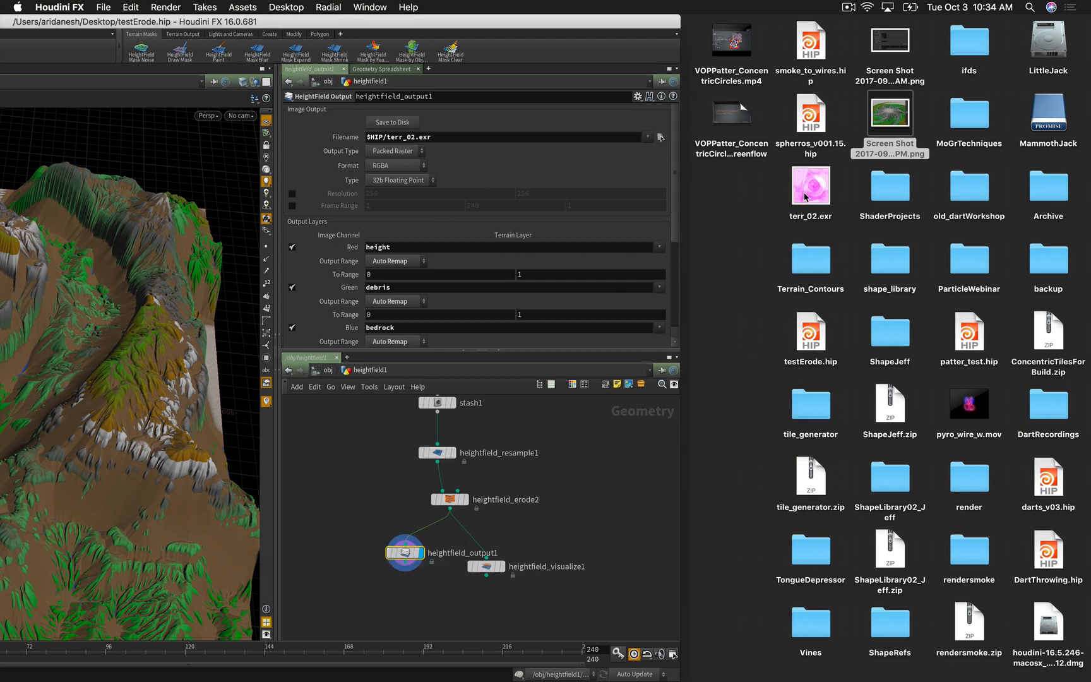
click(741, 238)
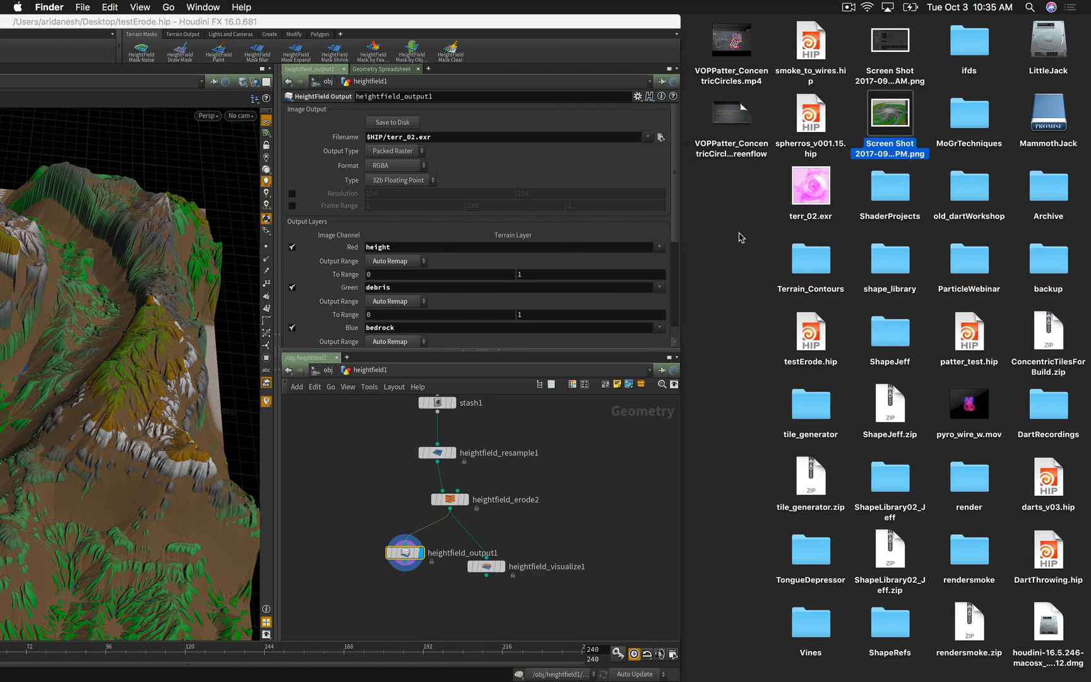
key(F4)
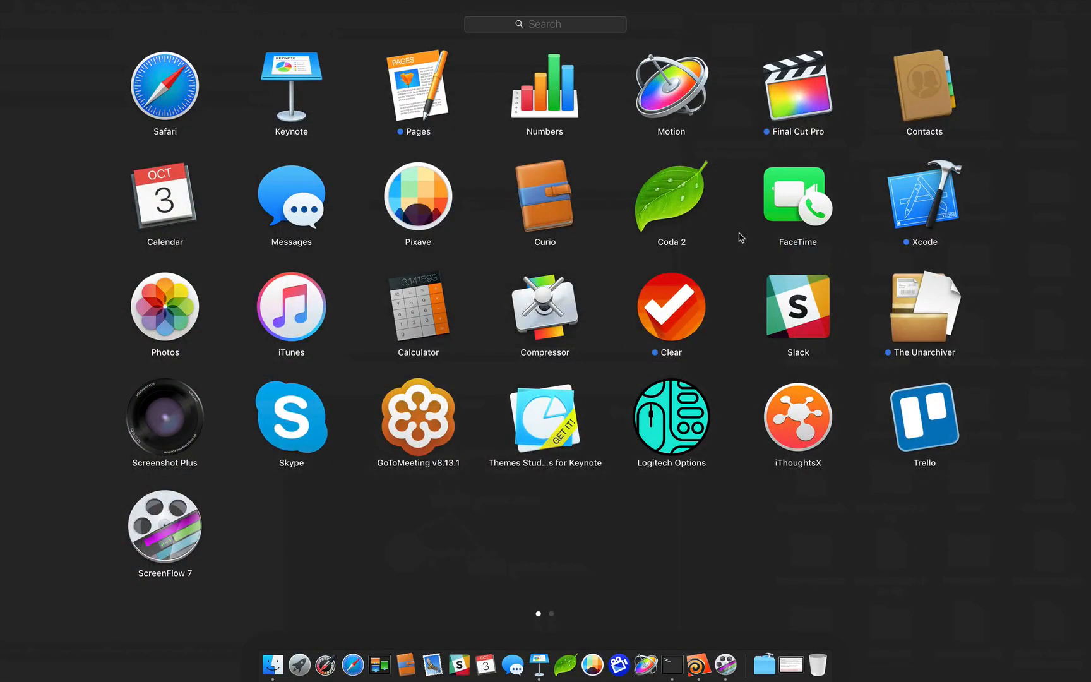
Step: Launch Image Viewer from Applications > Houdini16.0.681 > Utilities in a new Finder window
key(F4)
click(741, 238)
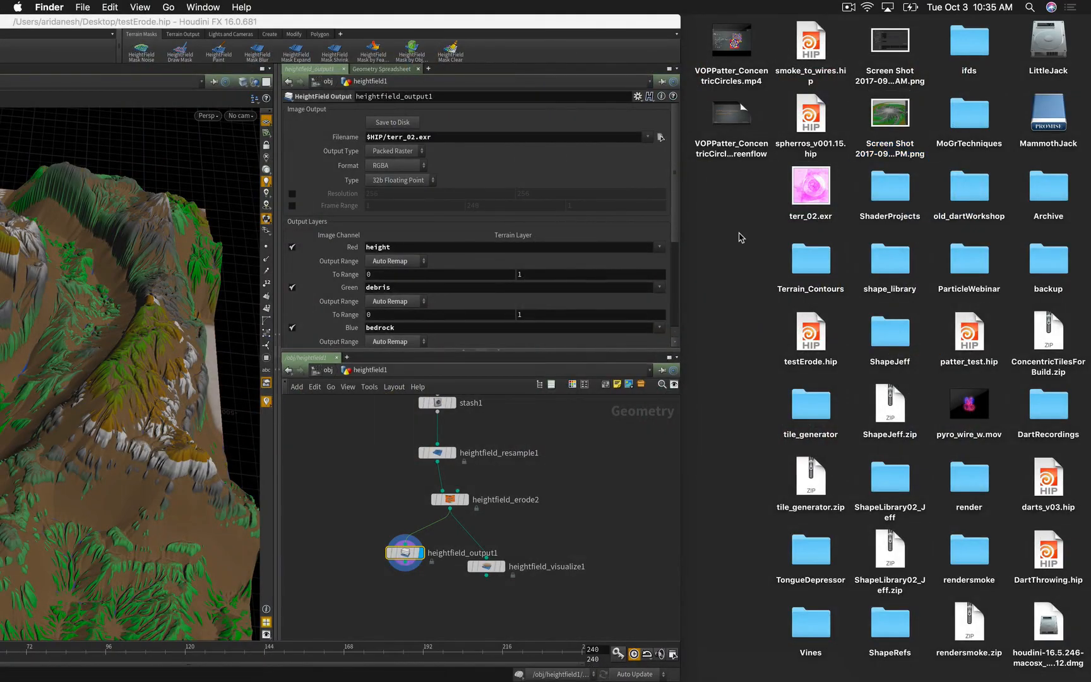
key(super+n)
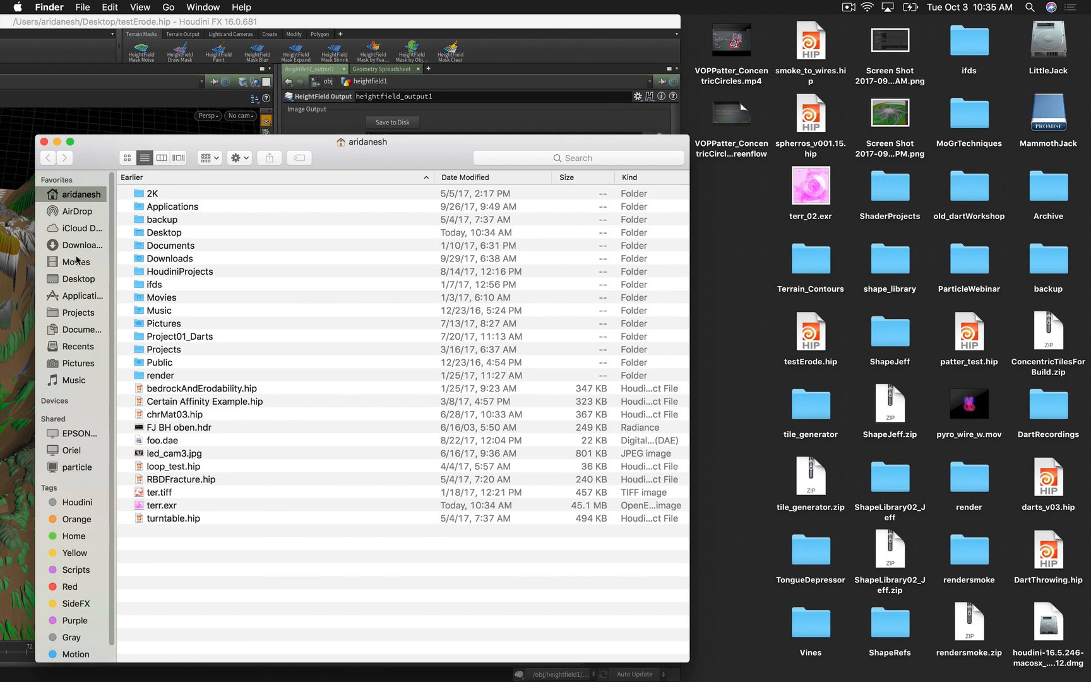
click(79, 297)
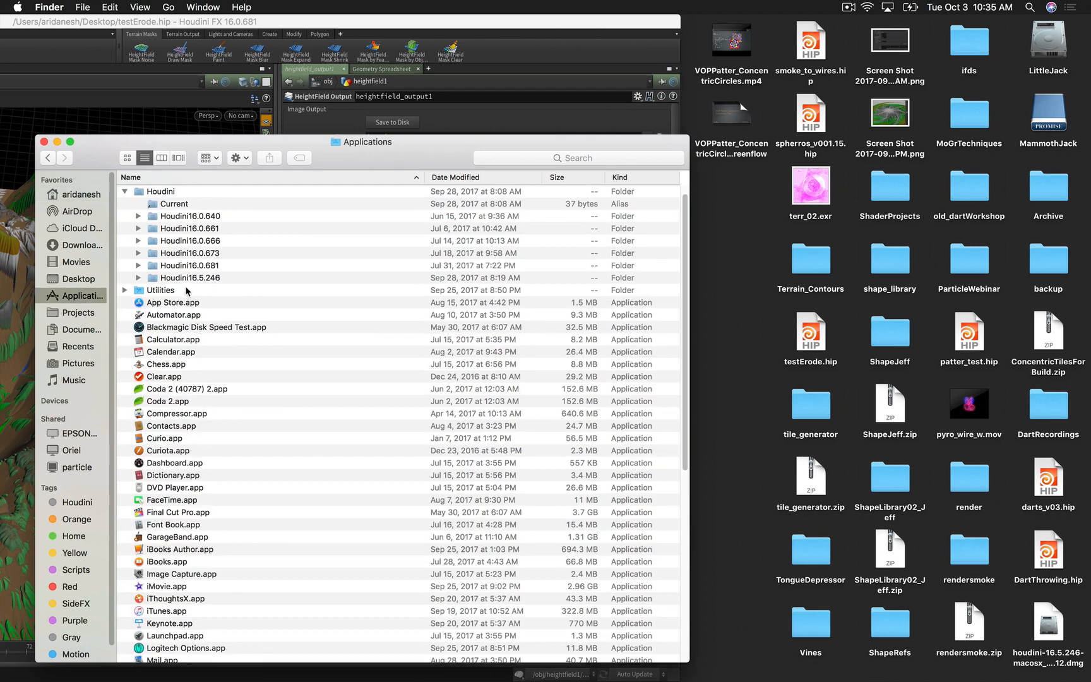
double_click(187, 270)
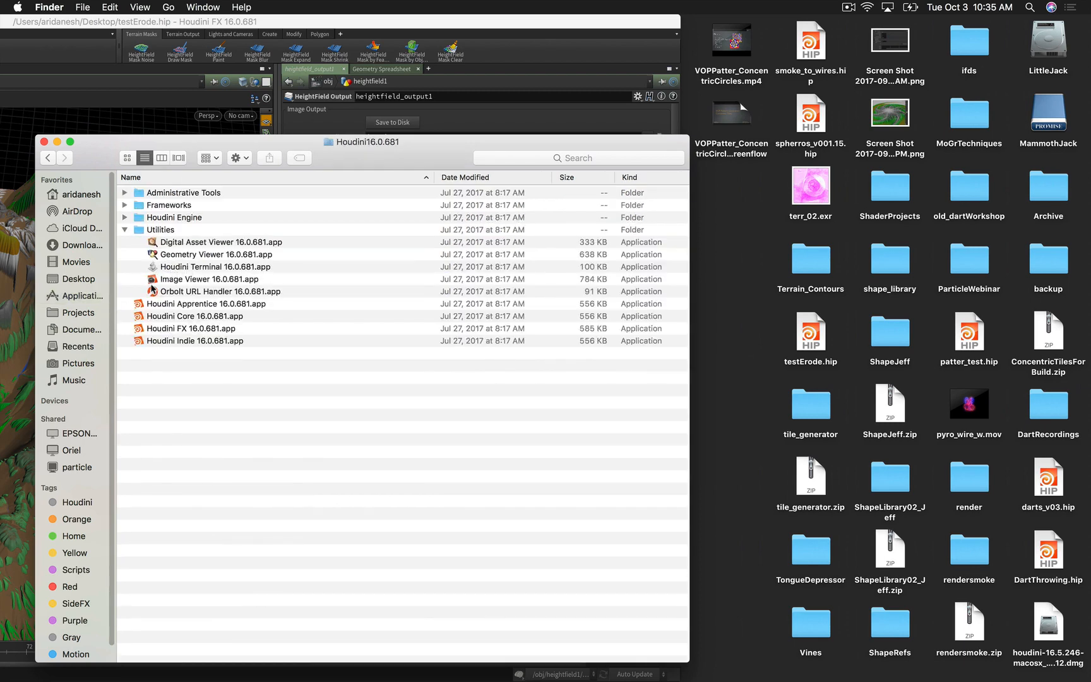
double_click(158, 280)
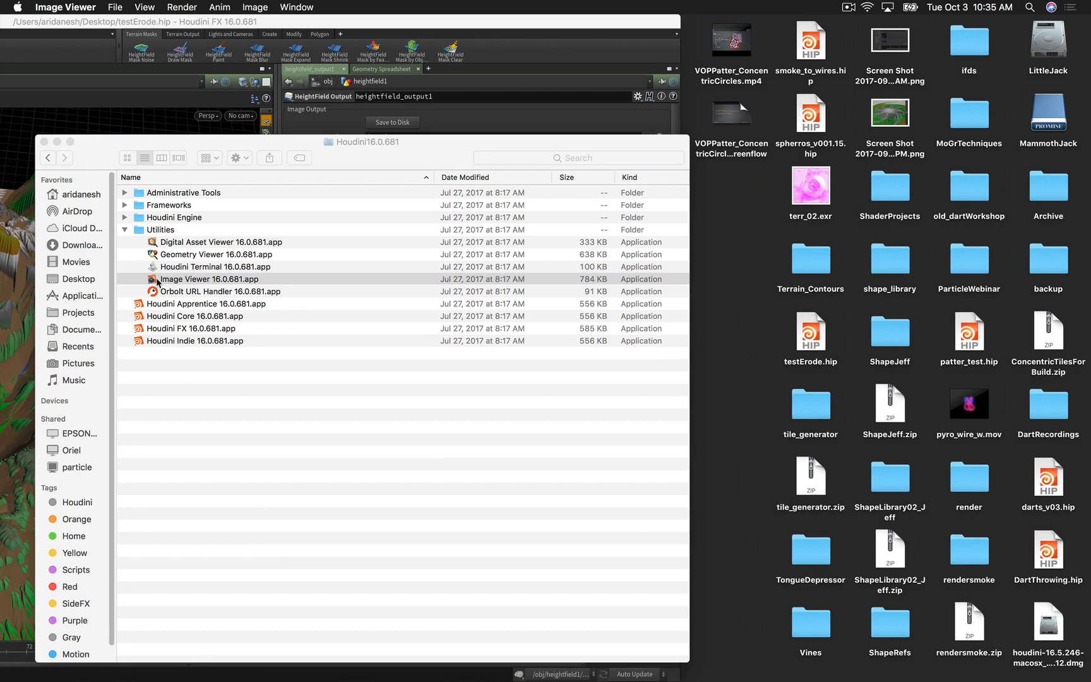
Step: Load Desktop/terr_02.exr into the Image Viewer
drag(382, 109, 430, 113)
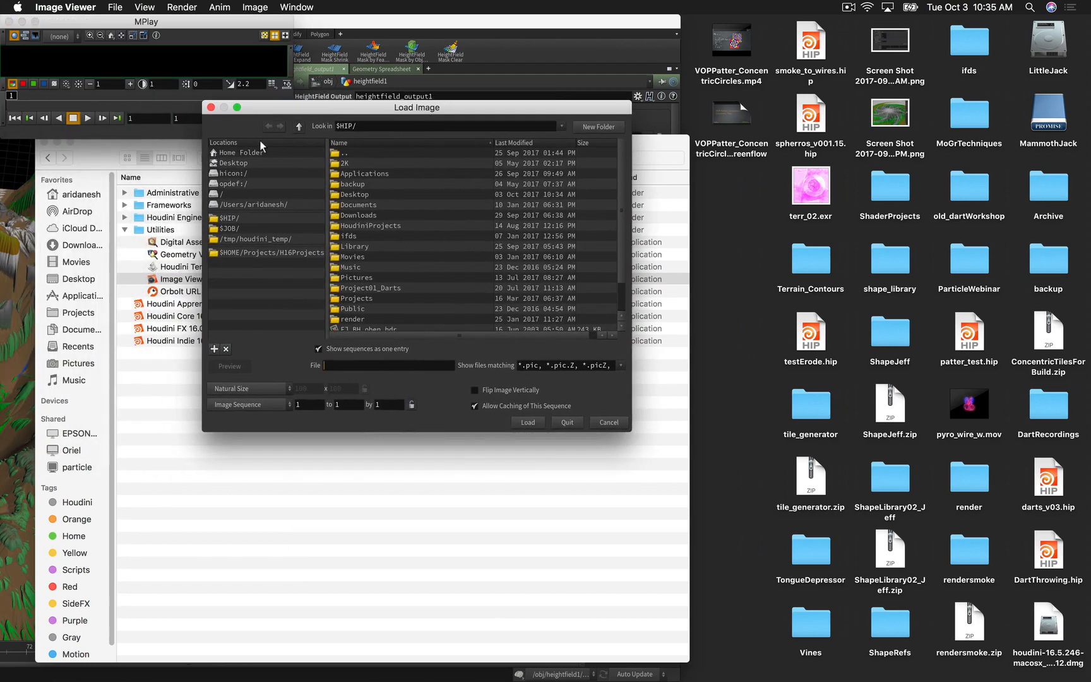
click(238, 163)
scroll(378, 258, down, 3)
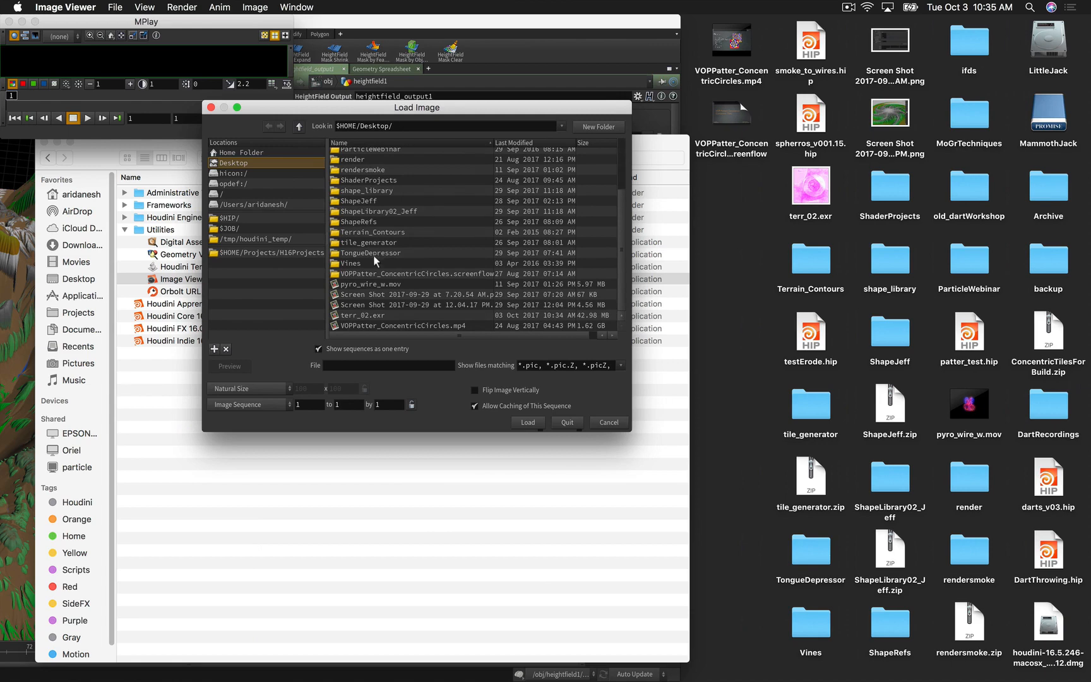
click(357, 316)
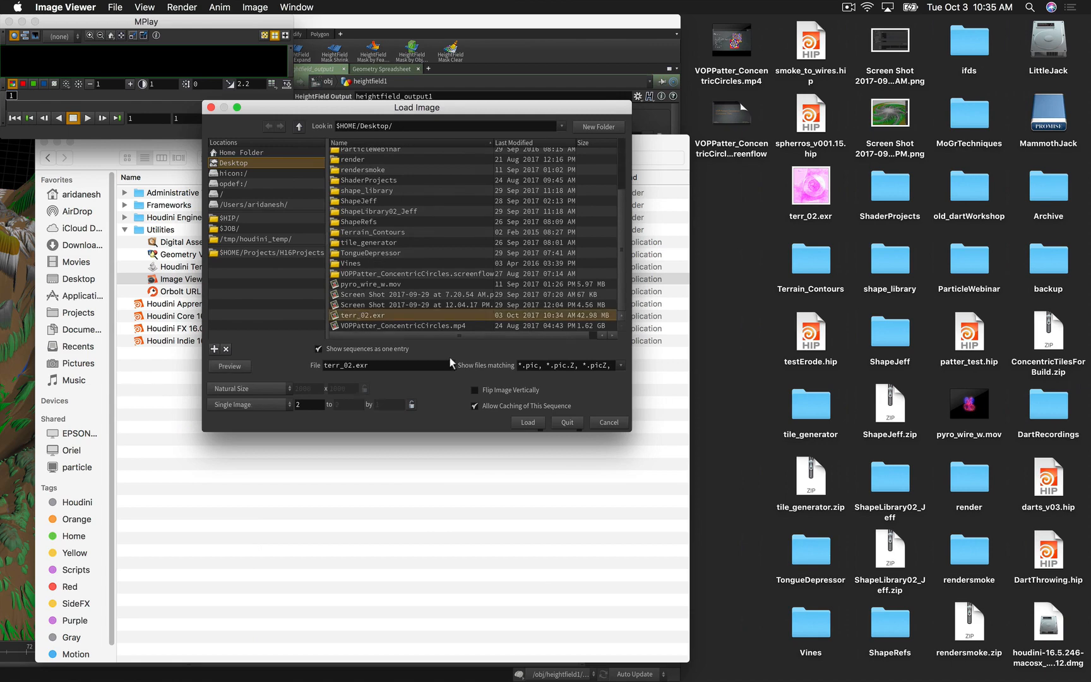
click(534, 423)
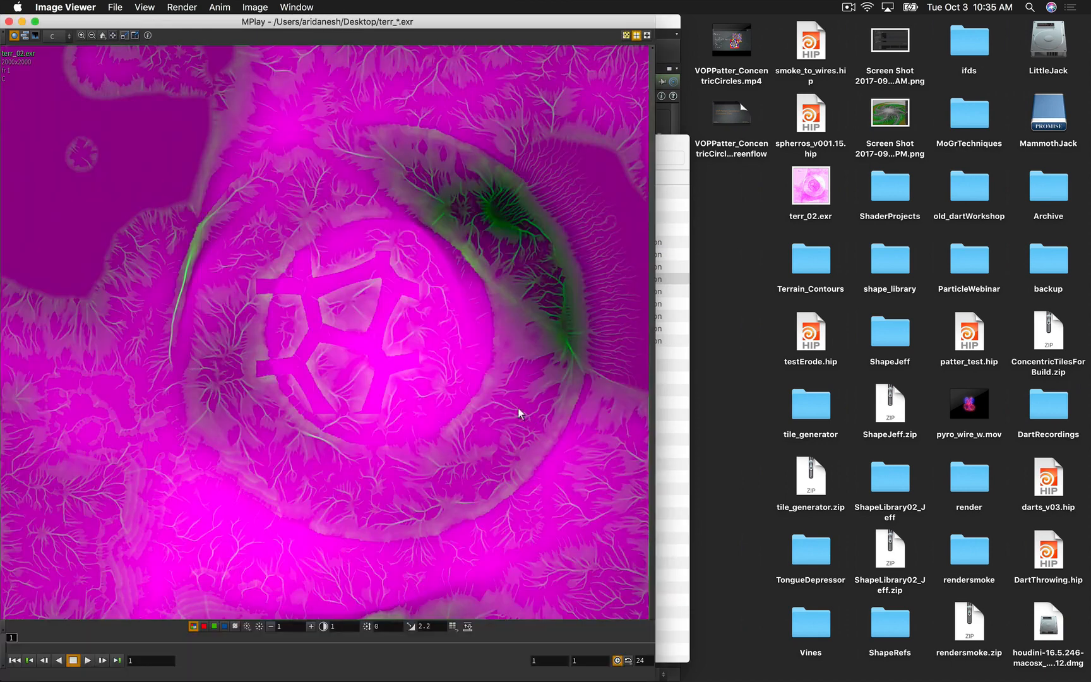
Step: View terr_02.exr's red, green, blue and alpha planes, finish on red, then close MPlay
drag(241, 19, 441, 19)
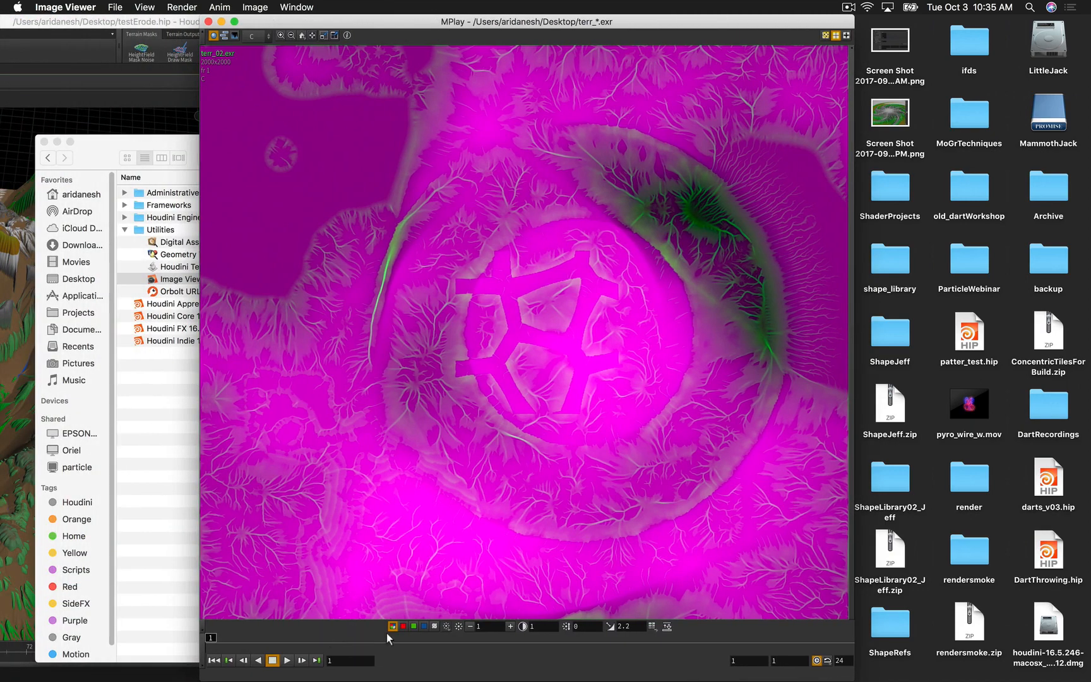
click(403, 626)
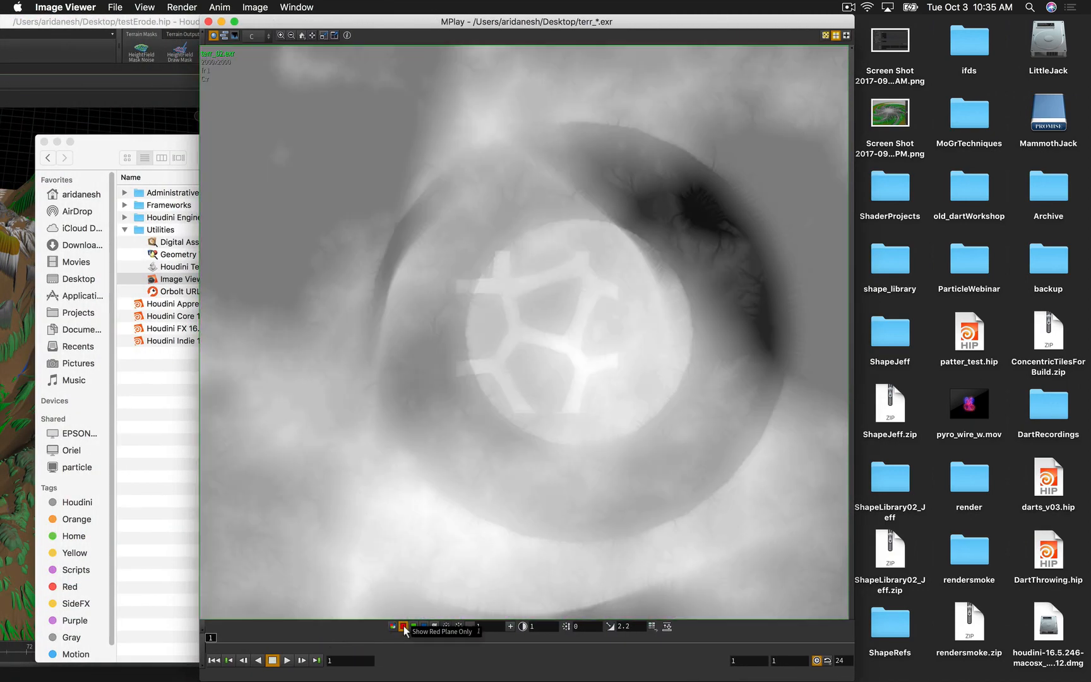
click(412, 626)
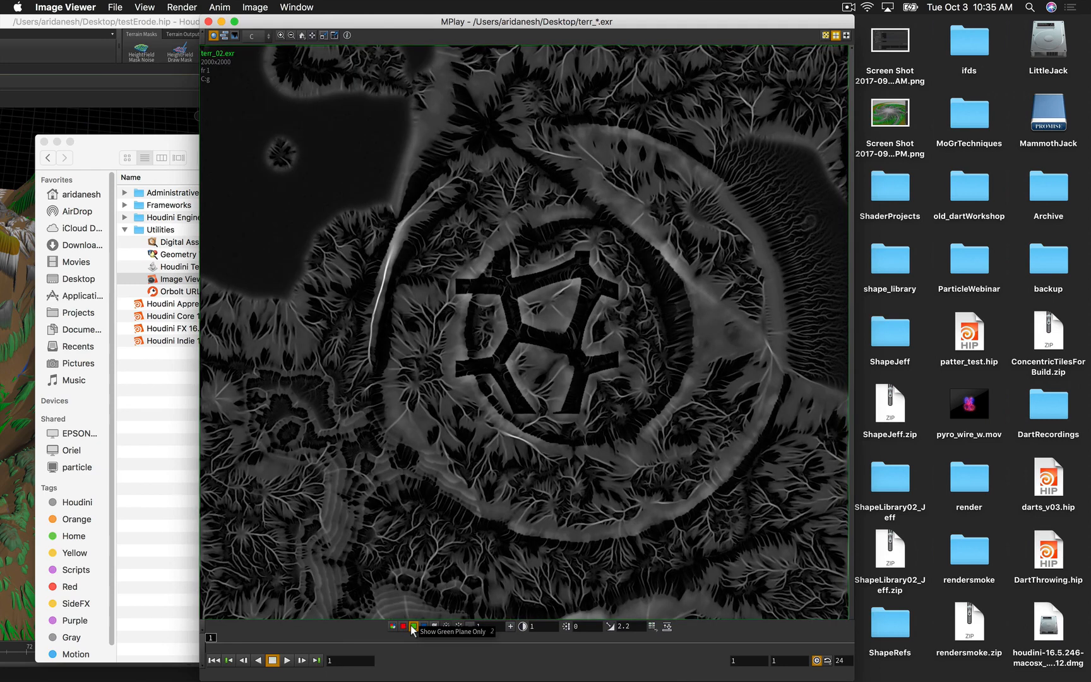
click(424, 626)
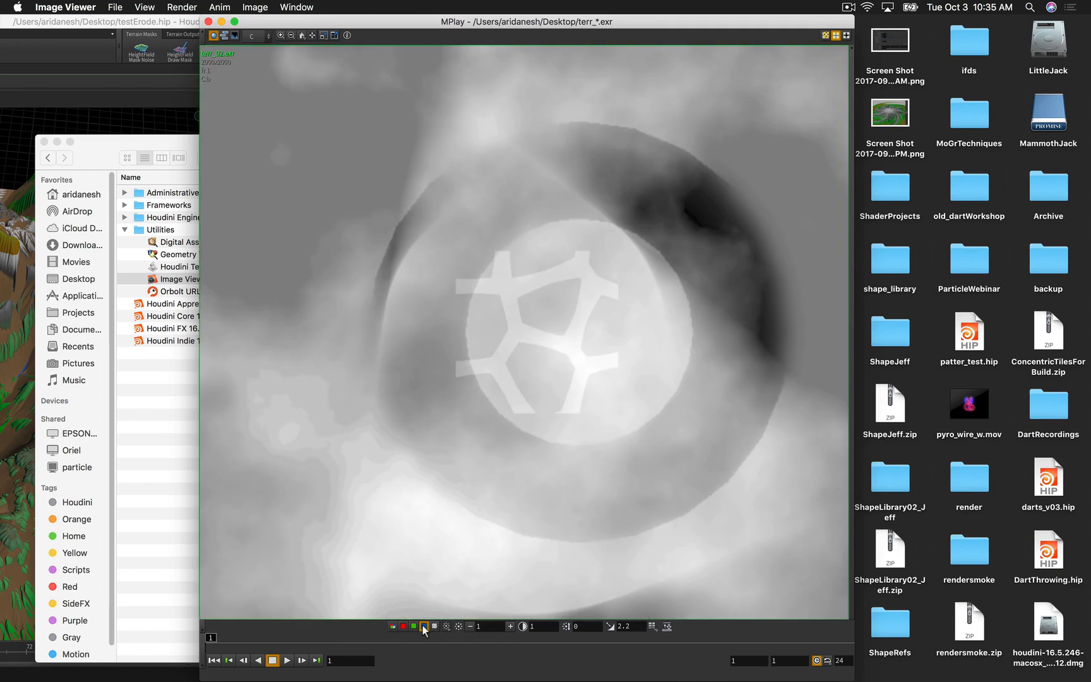
click(434, 625)
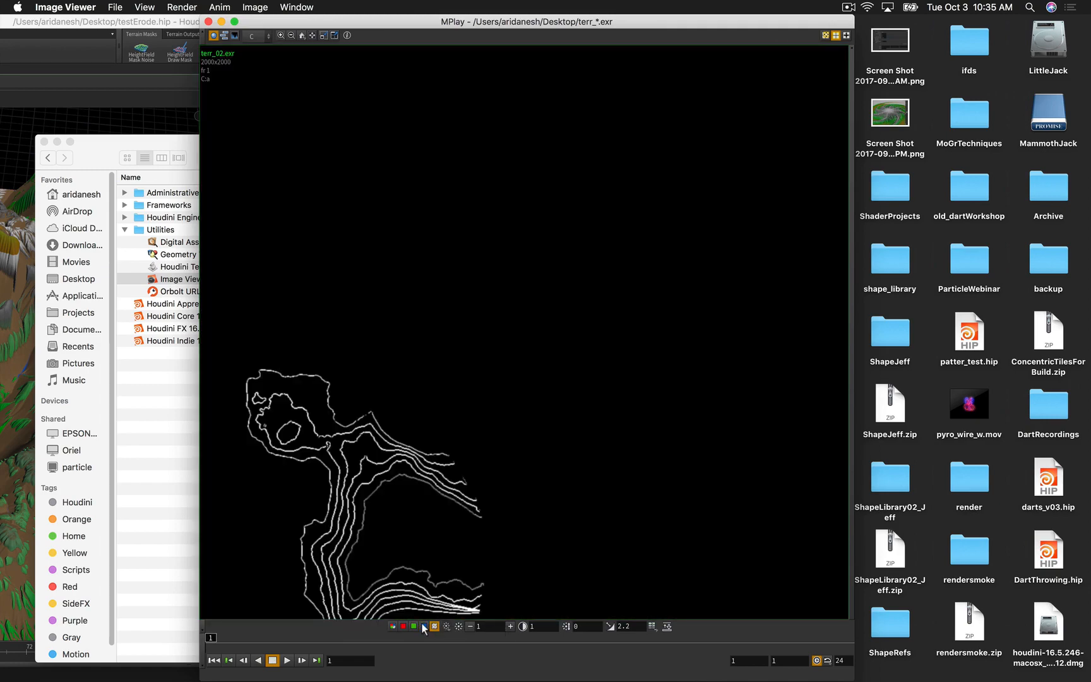
click(423, 626)
click(414, 625)
click(403, 625)
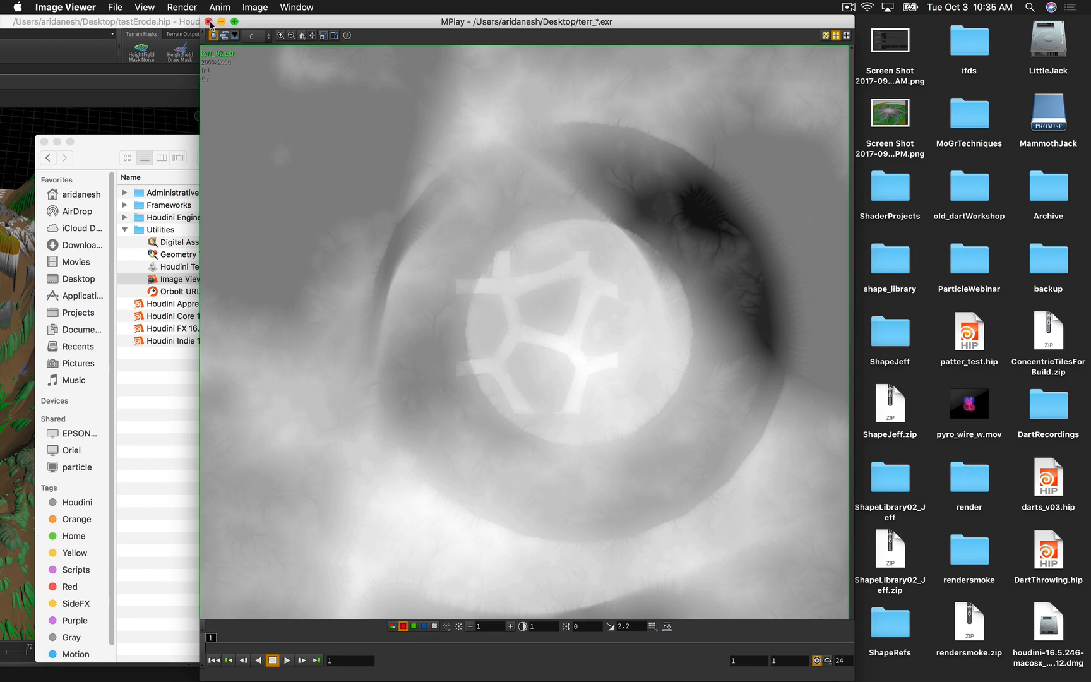
click(209, 22)
Step: Add a COP2 Network node, cop2net2, beside the terrain nodes and go inside it
click(596, 22)
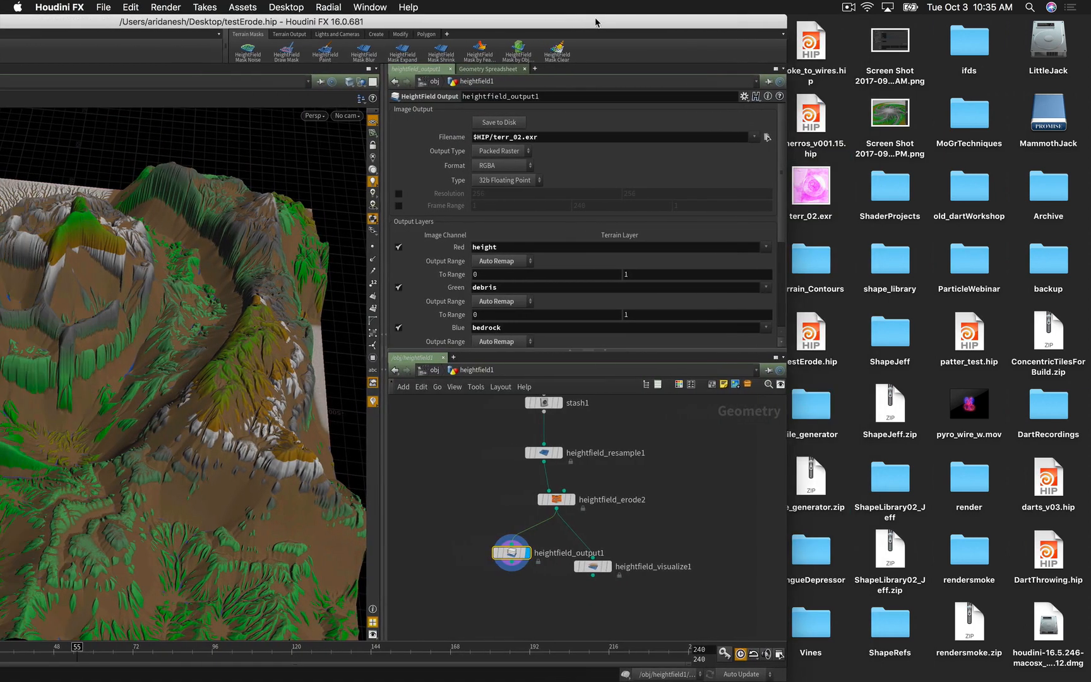
drag(595, 22, 805, 22)
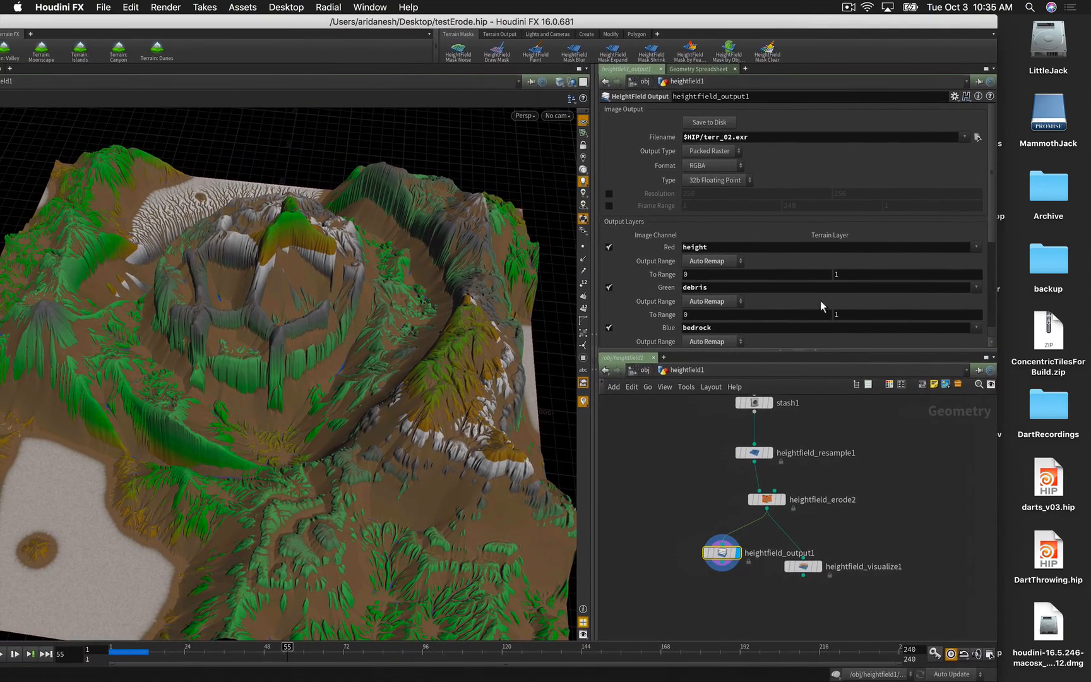
click(863, 522)
key(Tab)
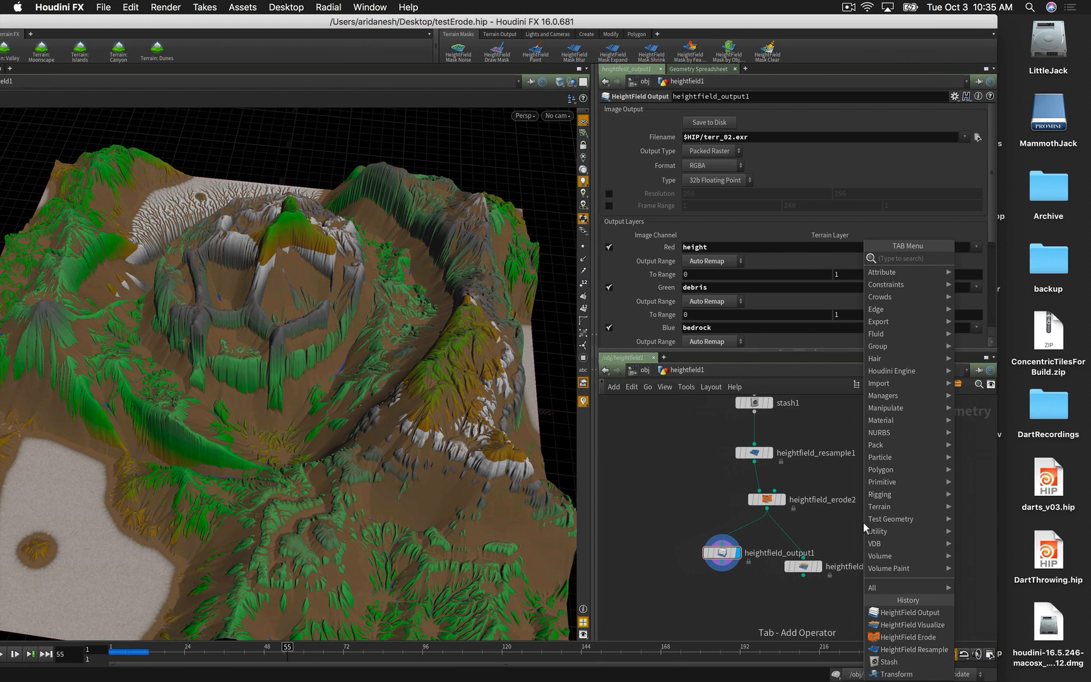
text(copnet)
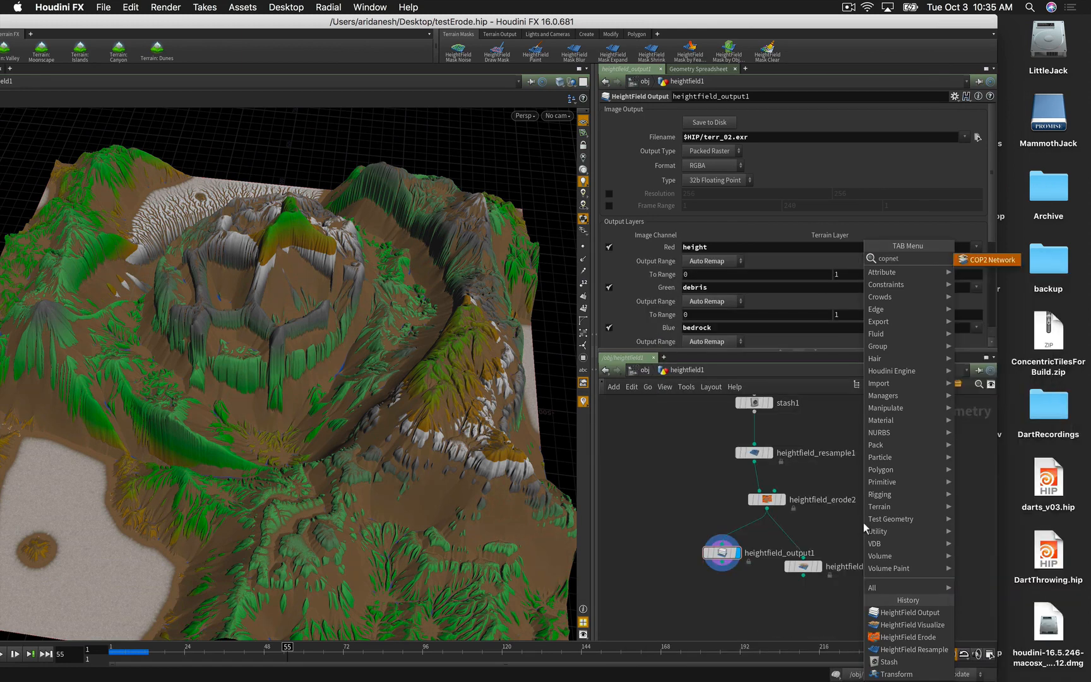
key(Return)
click(864, 523)
drag(863, 526, 892, 529)
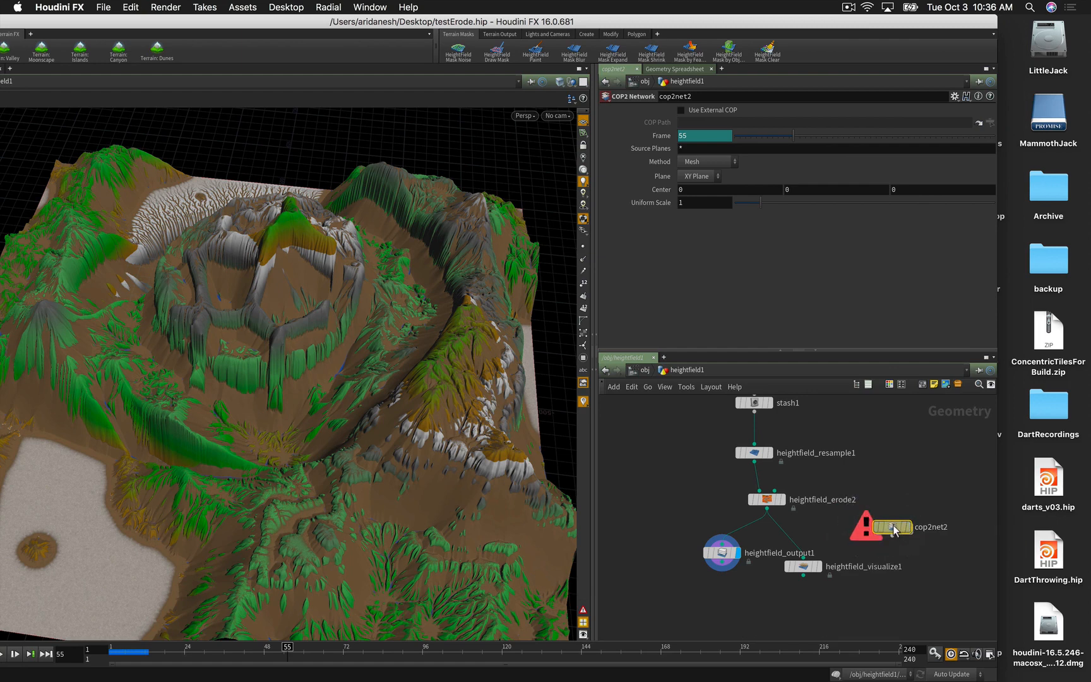
double_click(893, 528)
Step: Add a SOP Import node reading heightfield_erode2 through a relative path
key(Tab)
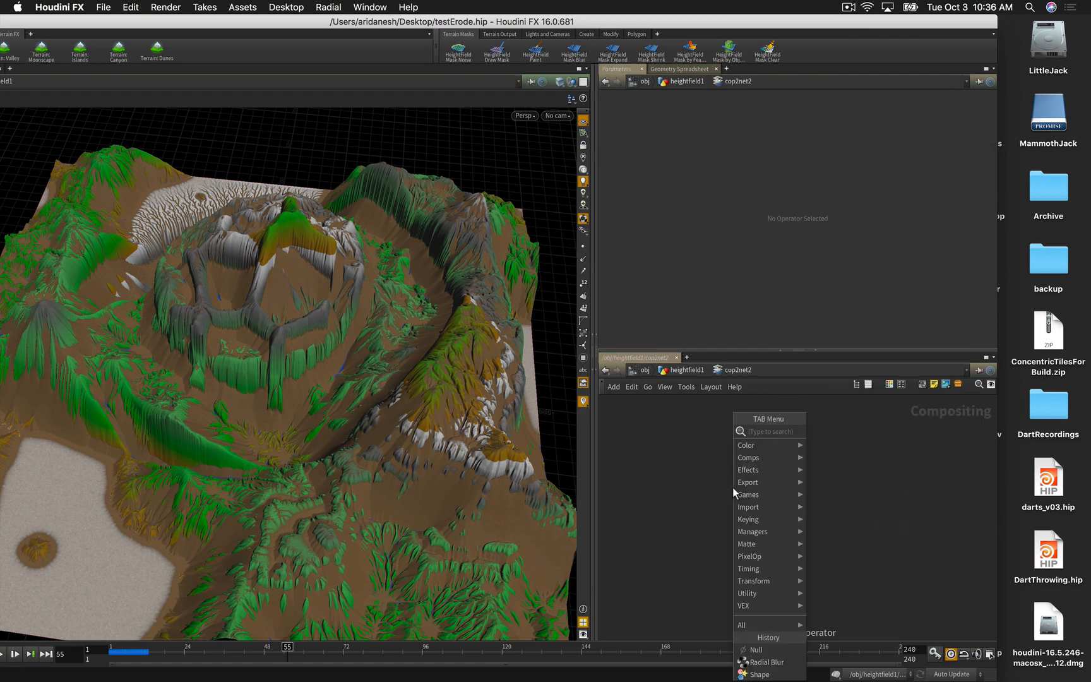
text(sop)
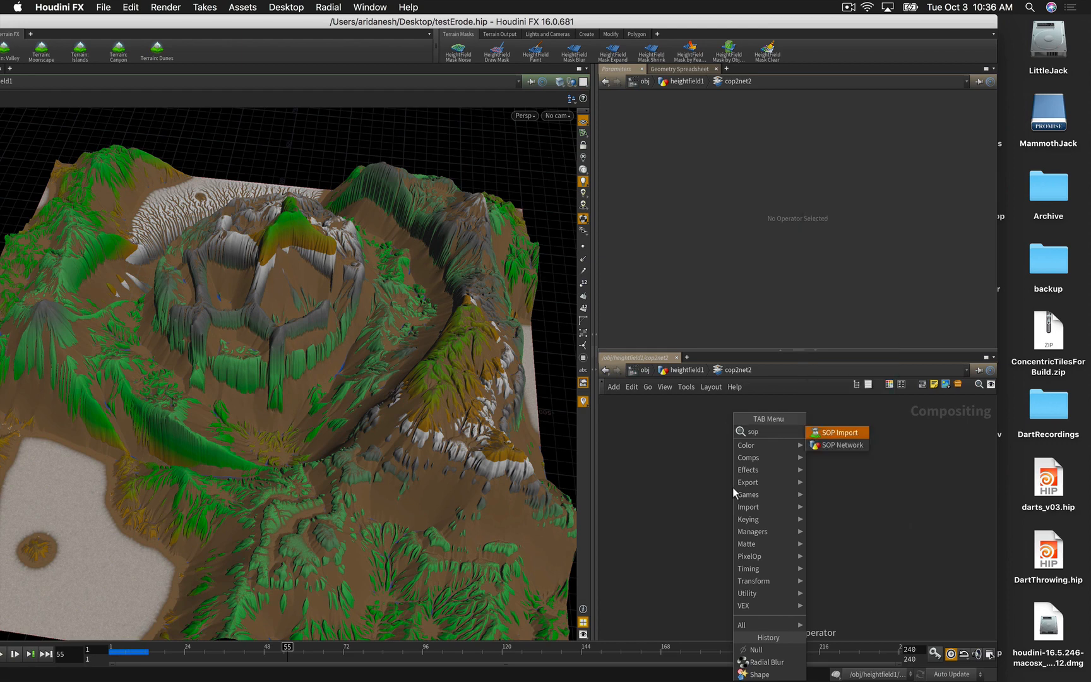
key(Return)
click(733, 490)
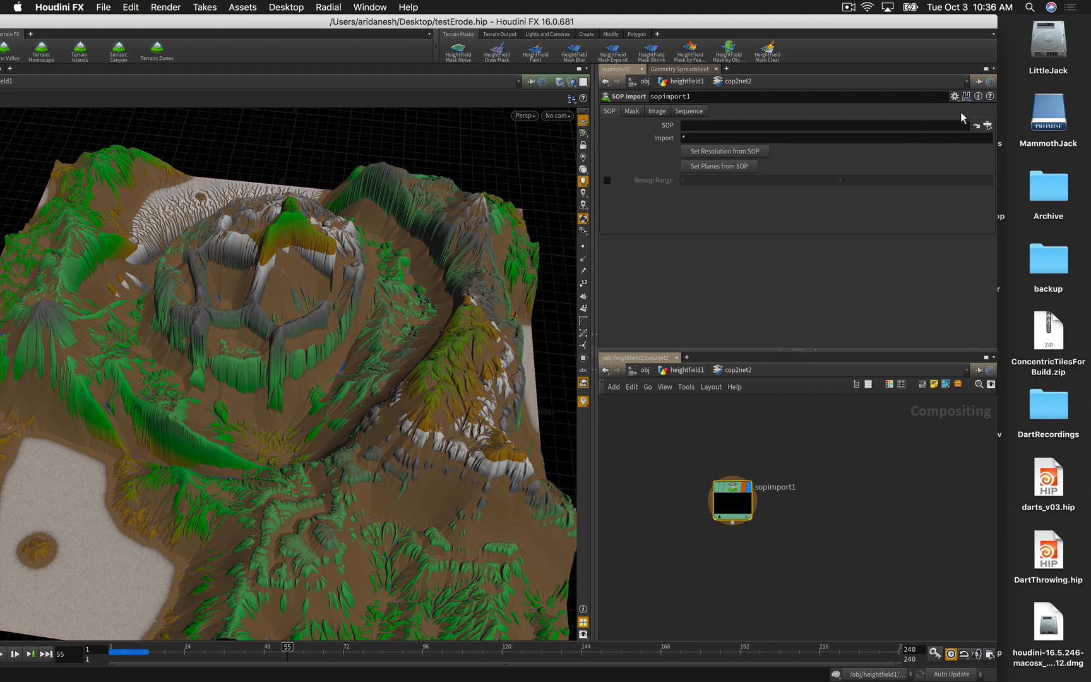
click(987, 126)
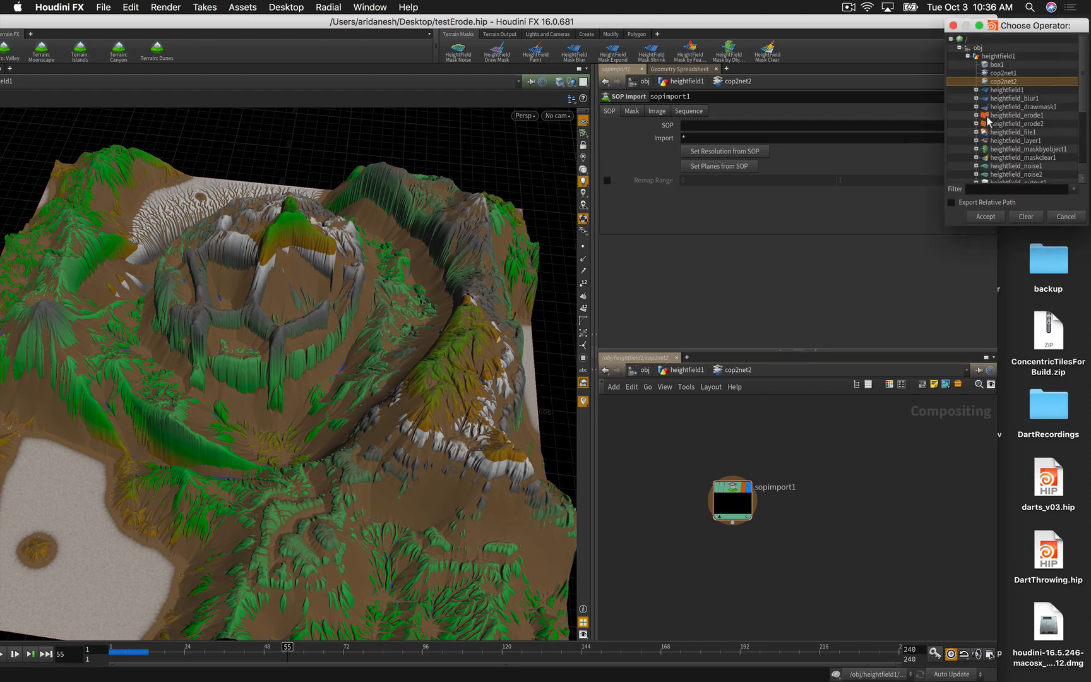
click(1005, 124)
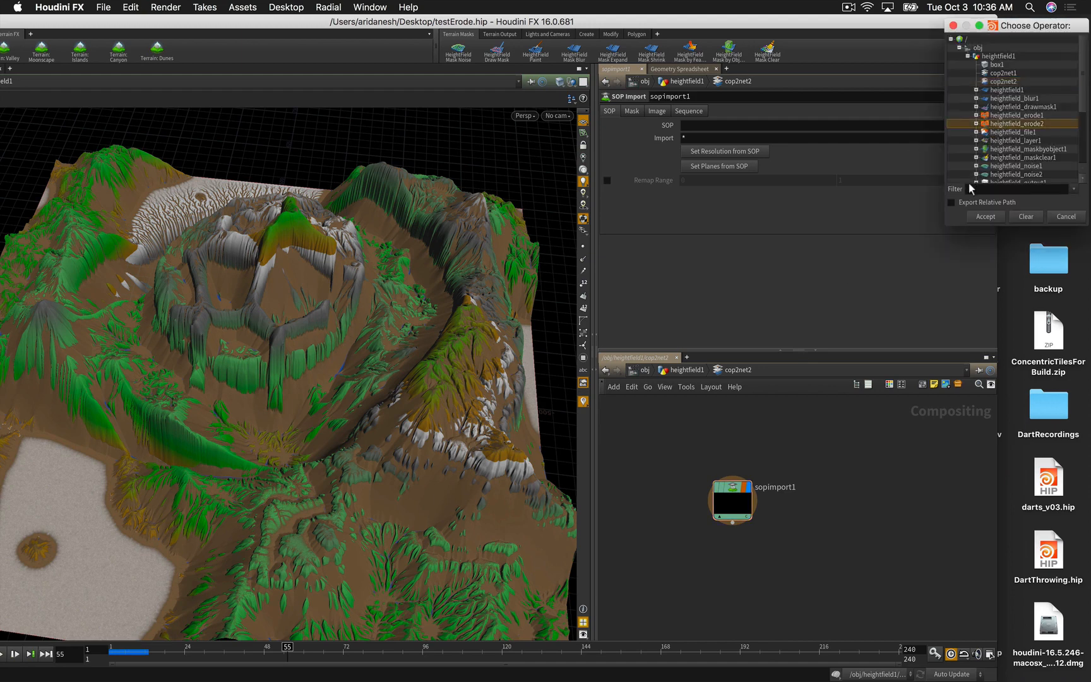
click(952, 203)
click(985, 221)
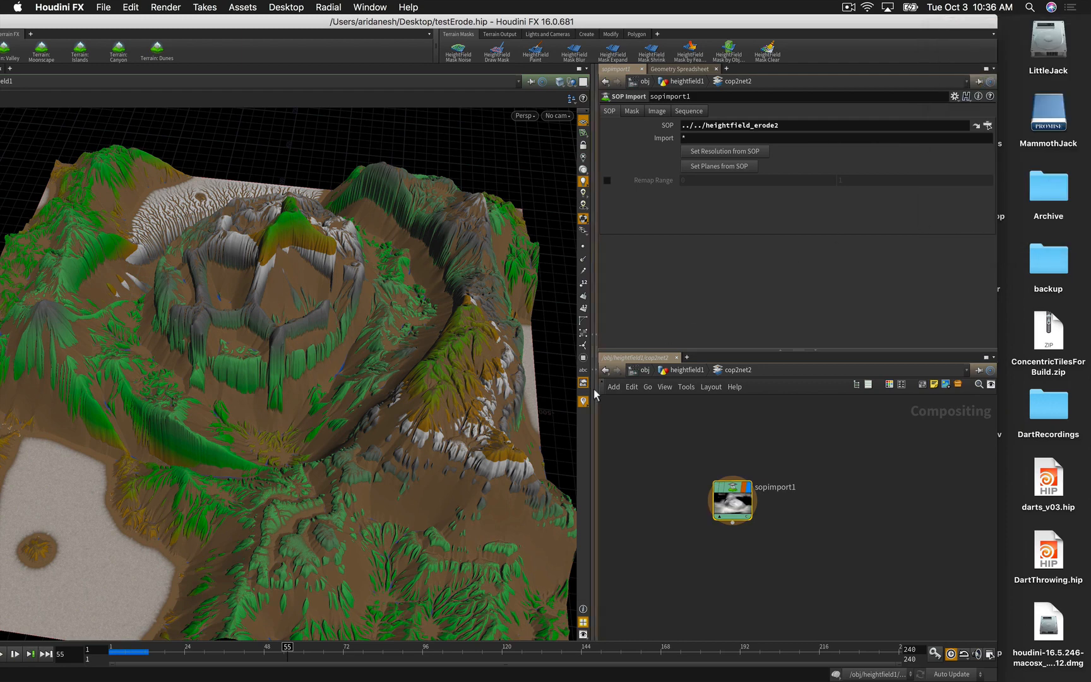
Step: Open an enlarged compositing viewer and match sopimport1's resolution to the heightfield's 2000x2000
click(592, 377)
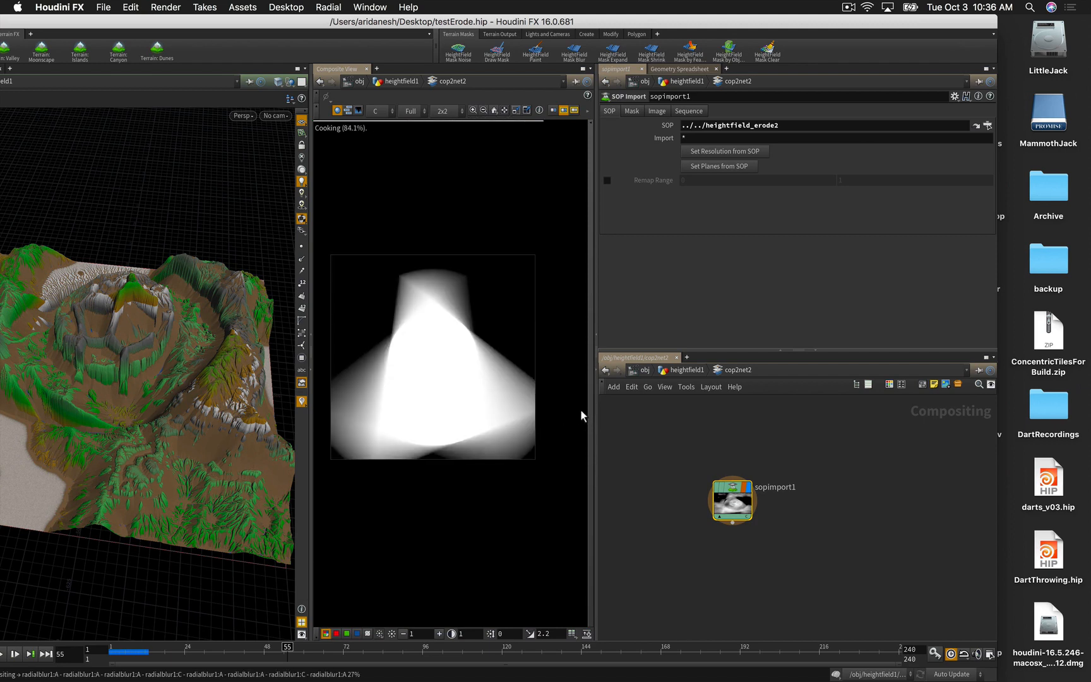
drag(732, 499, 756, 492)
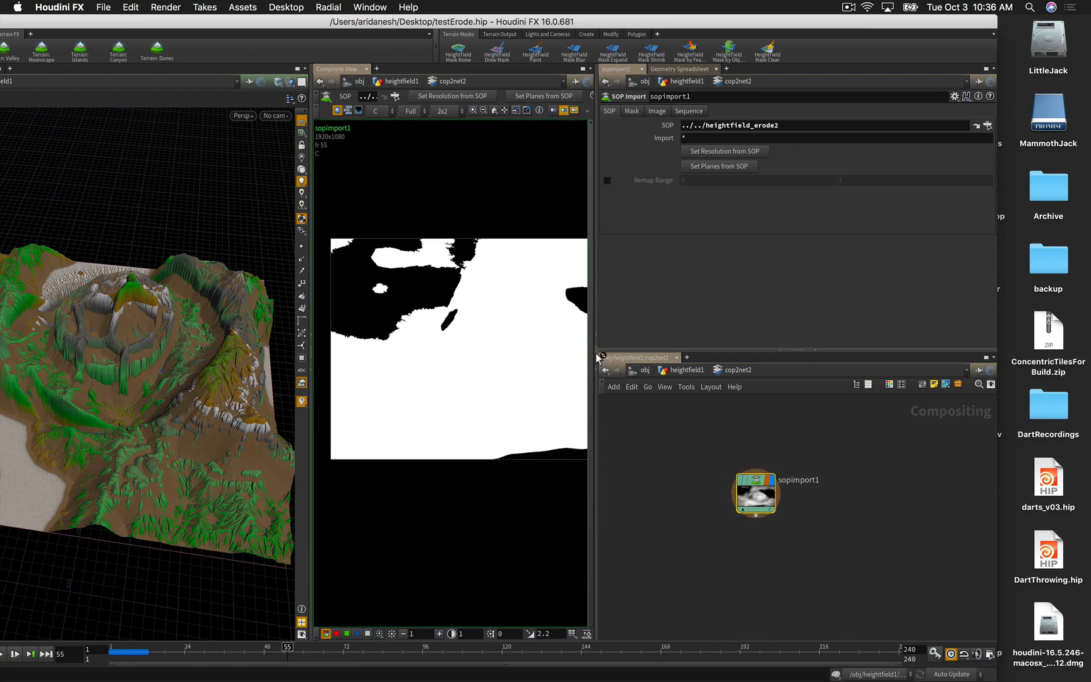
drag(597, 358, 703, 357)
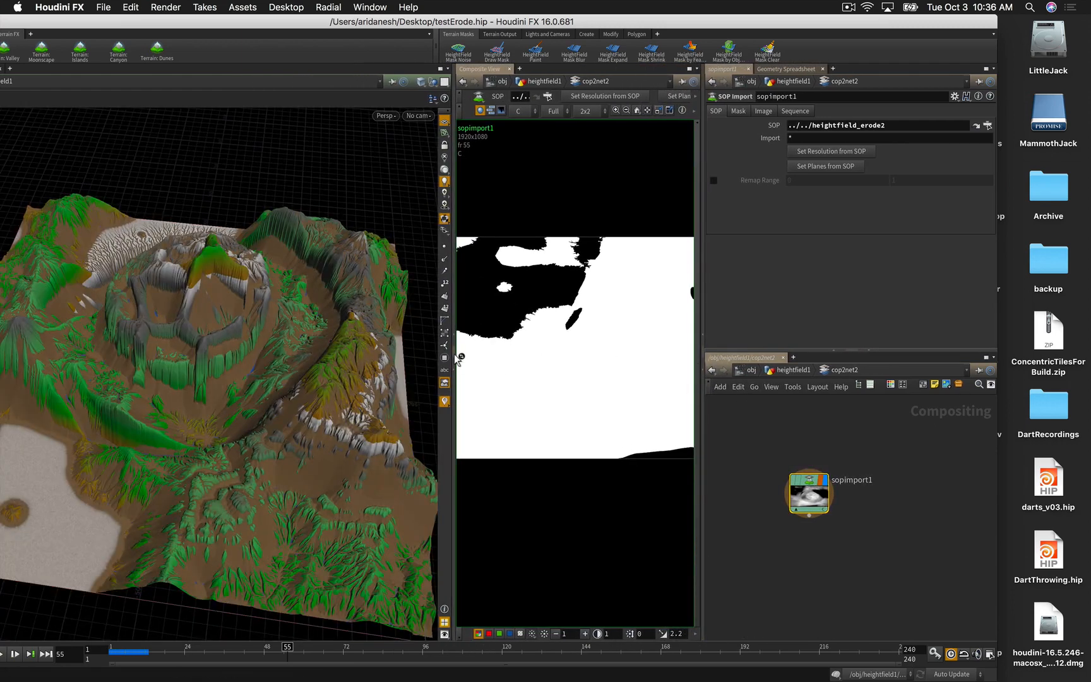
drag(458, 358, 246, 343)
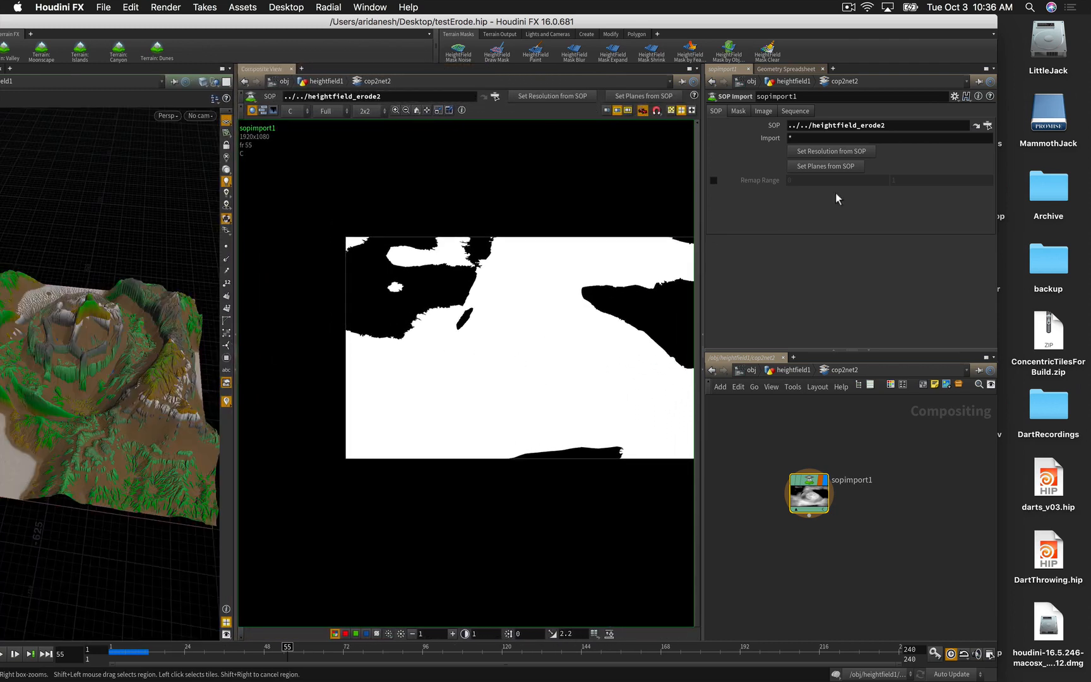
click(819, 152)
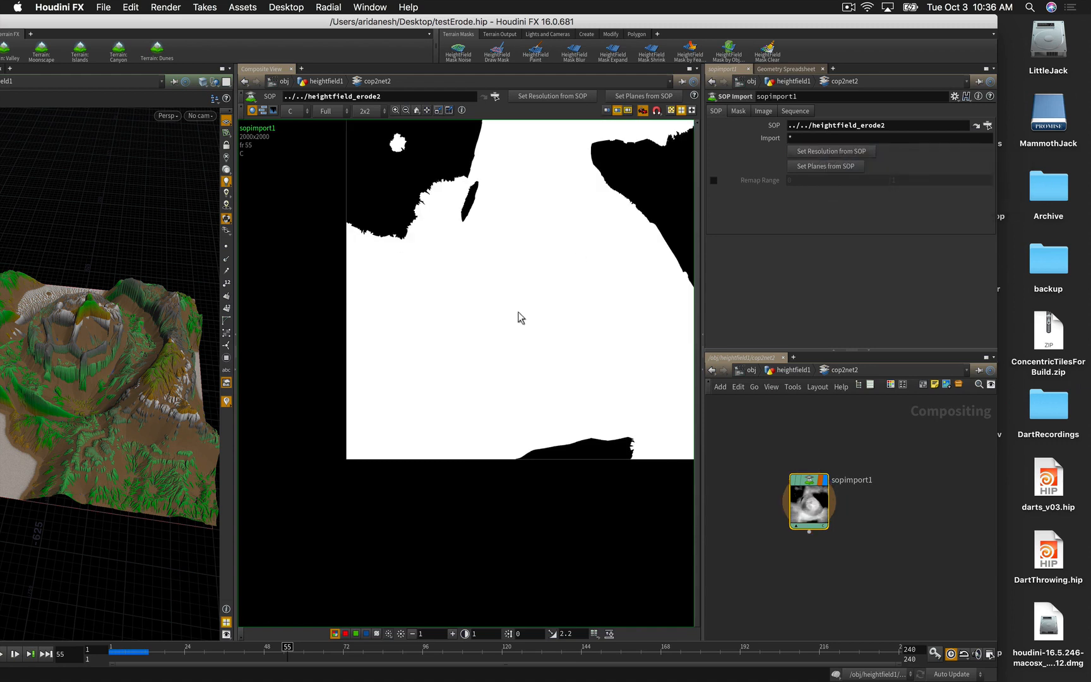
scroll(517, 316, down, 5)
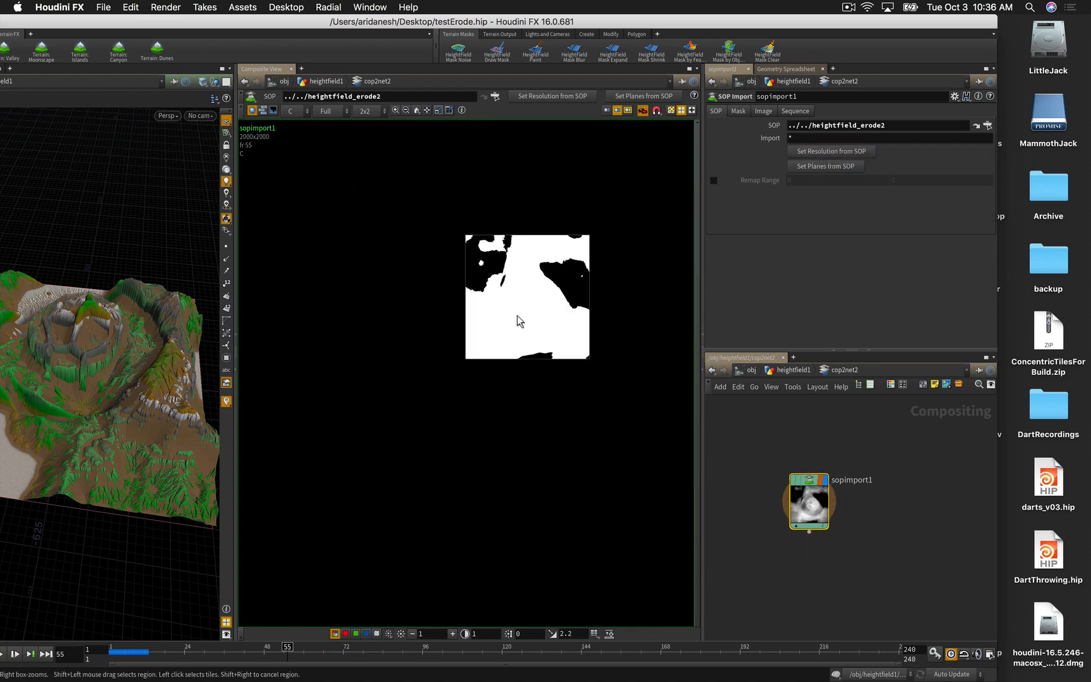
scroll(517, 316, up, 5)
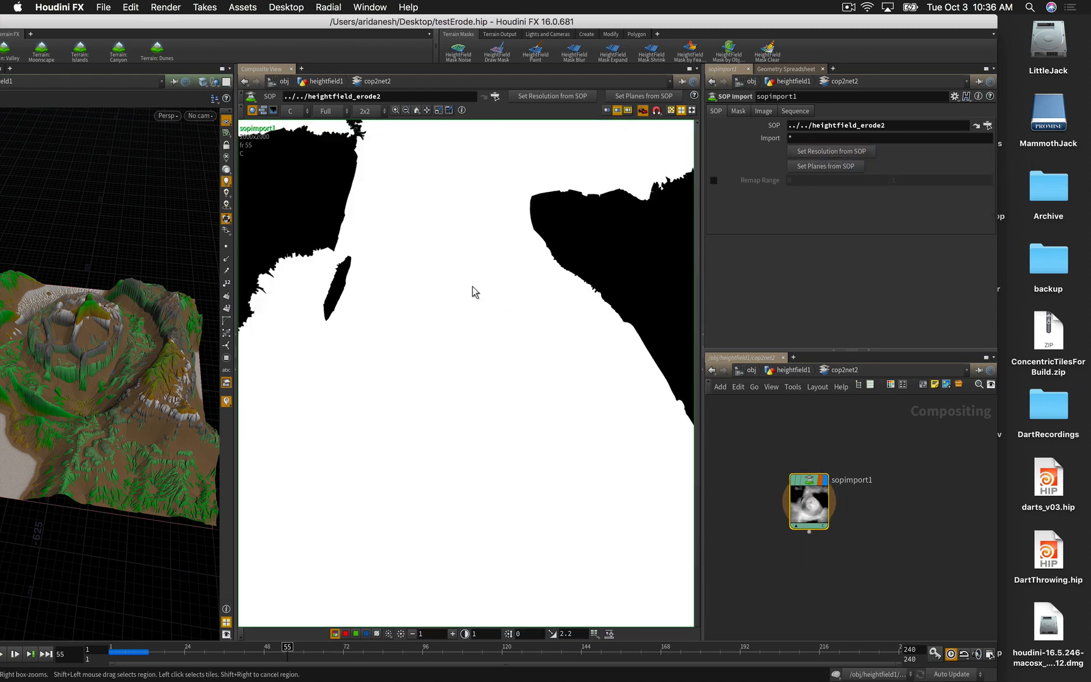
Step: Import the heightfield layers as planes and view the C, A, mask and mesa planes
click(289, 111)
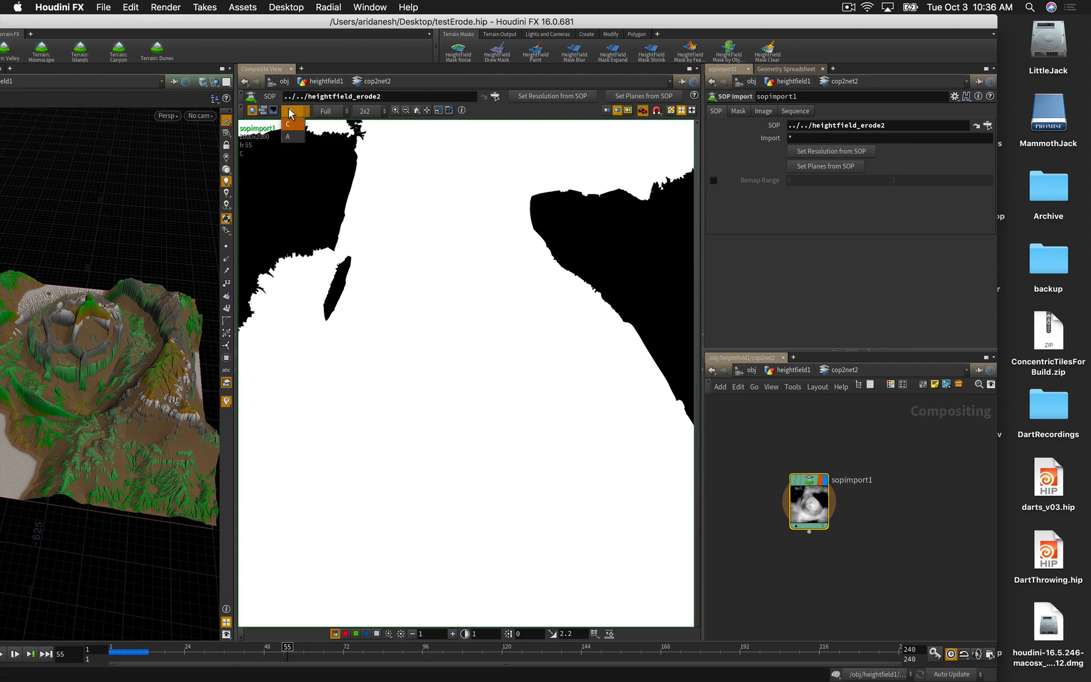
click(292, 136)
click(293, 113)
click(290, 124)
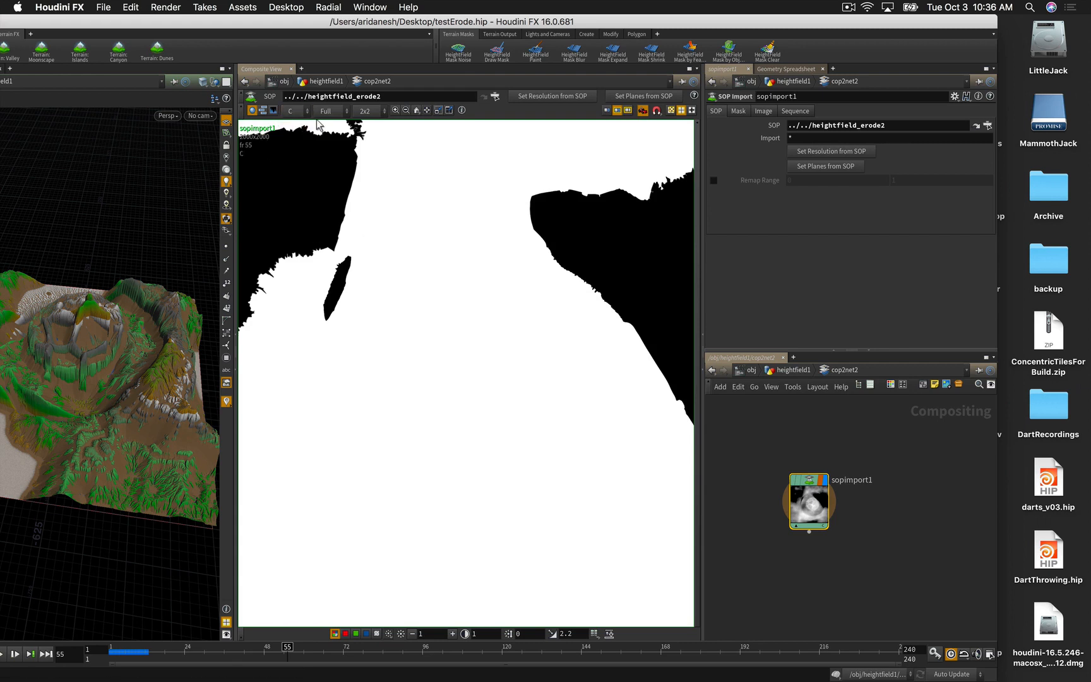
click(822, 166)
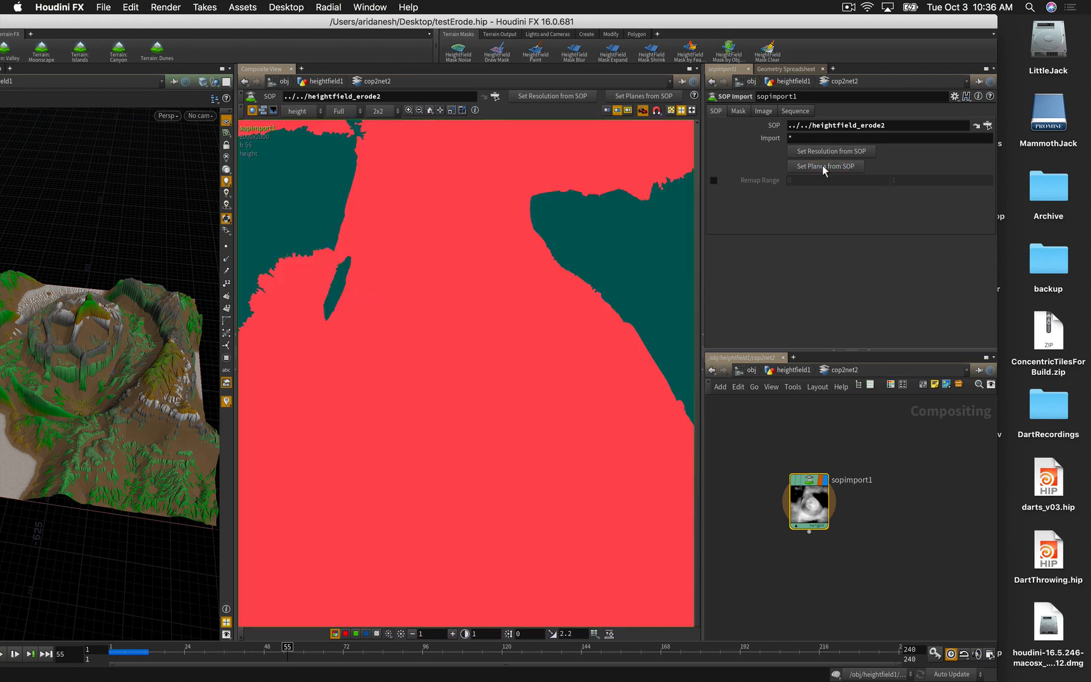
click(296, 111)
click(296, 139)
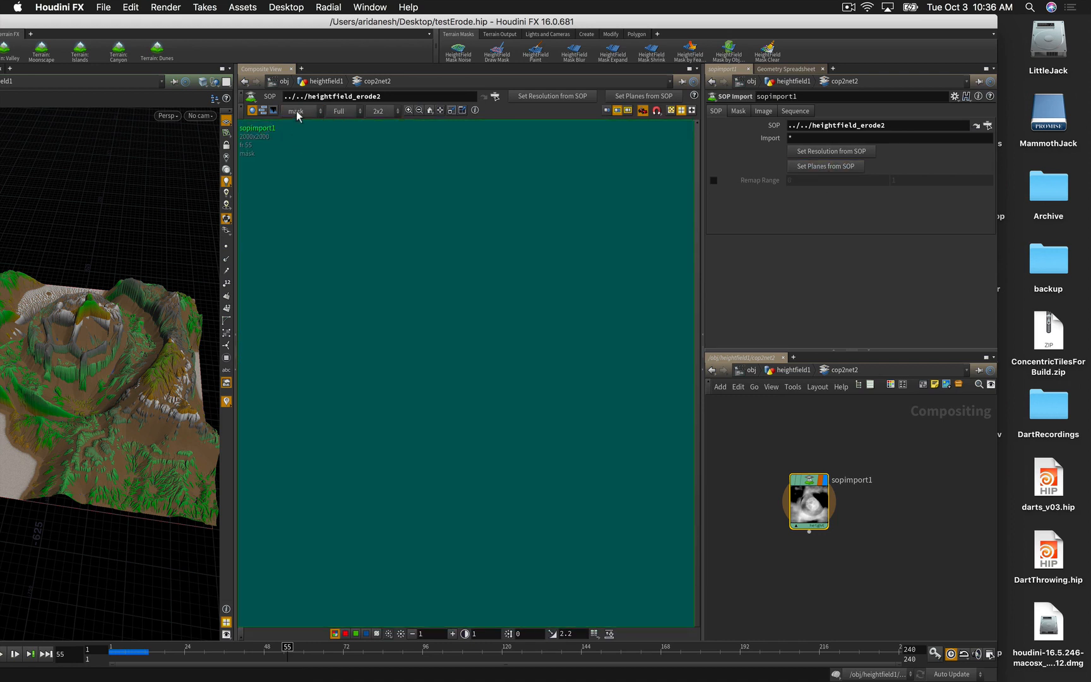
click(296, 111)
click(296, 149)
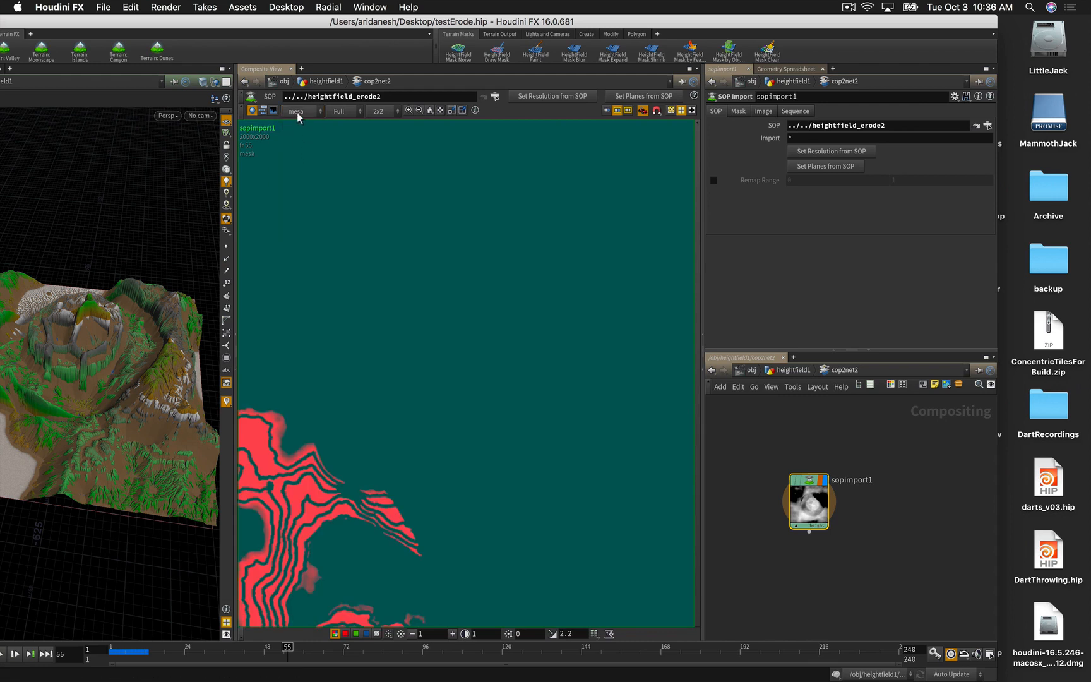
scroll(416, 246, down, 5)
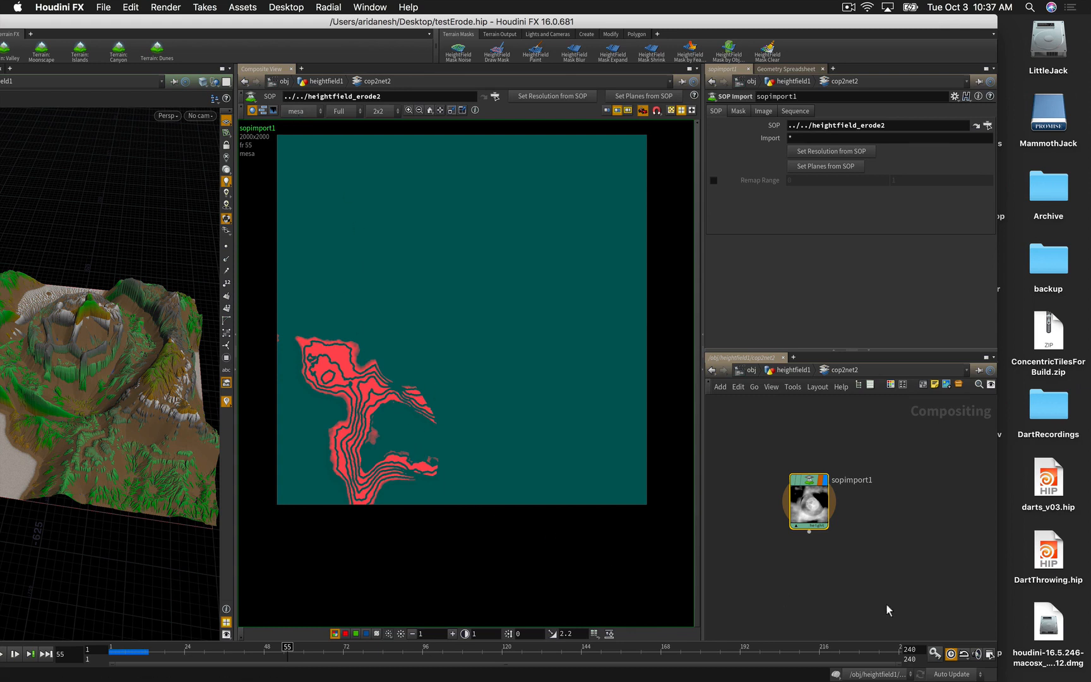
Step: Add a ROP File Output node below sopimport1, then return up to heightfield1
click(847, 583)
key(Tab)
text(ro)
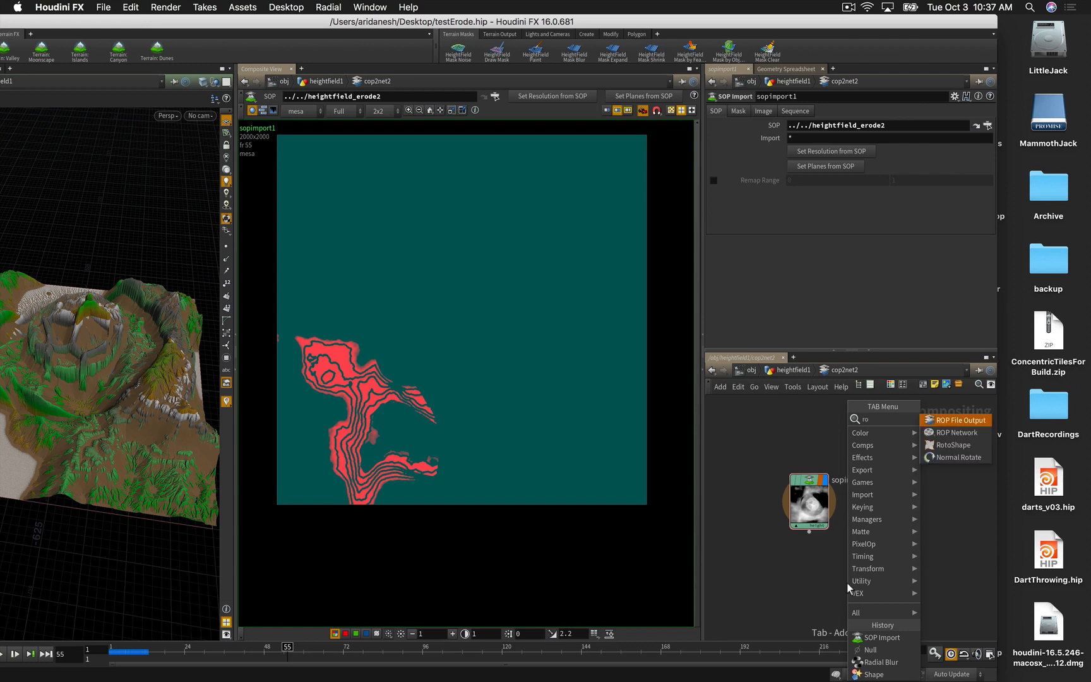
click(960, 420)
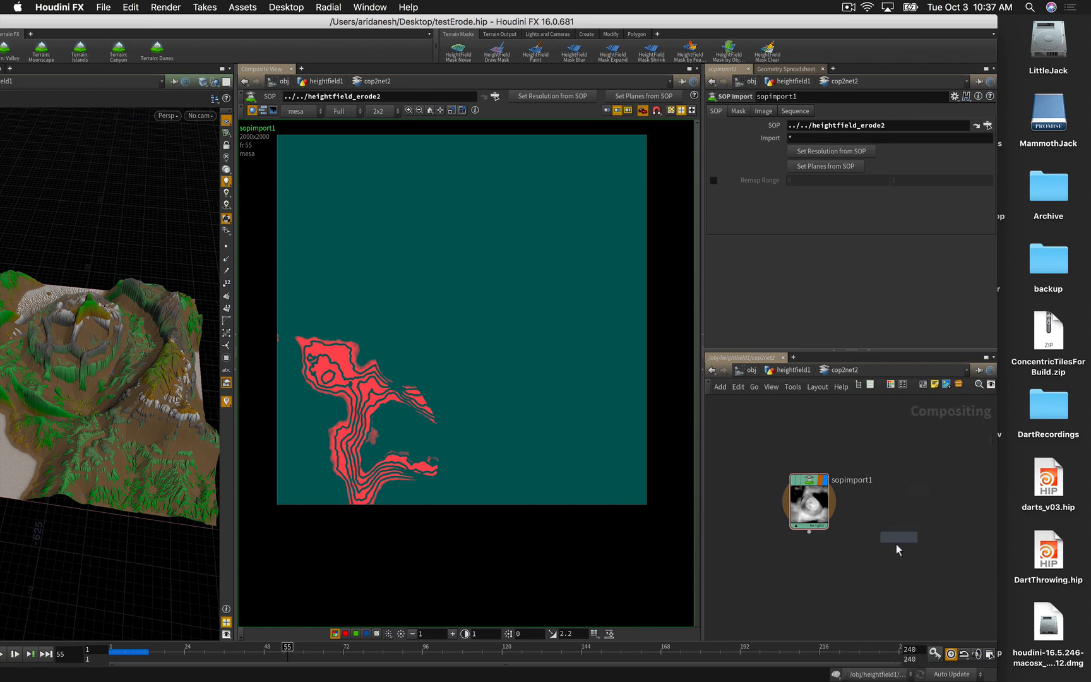
click(886, 578)
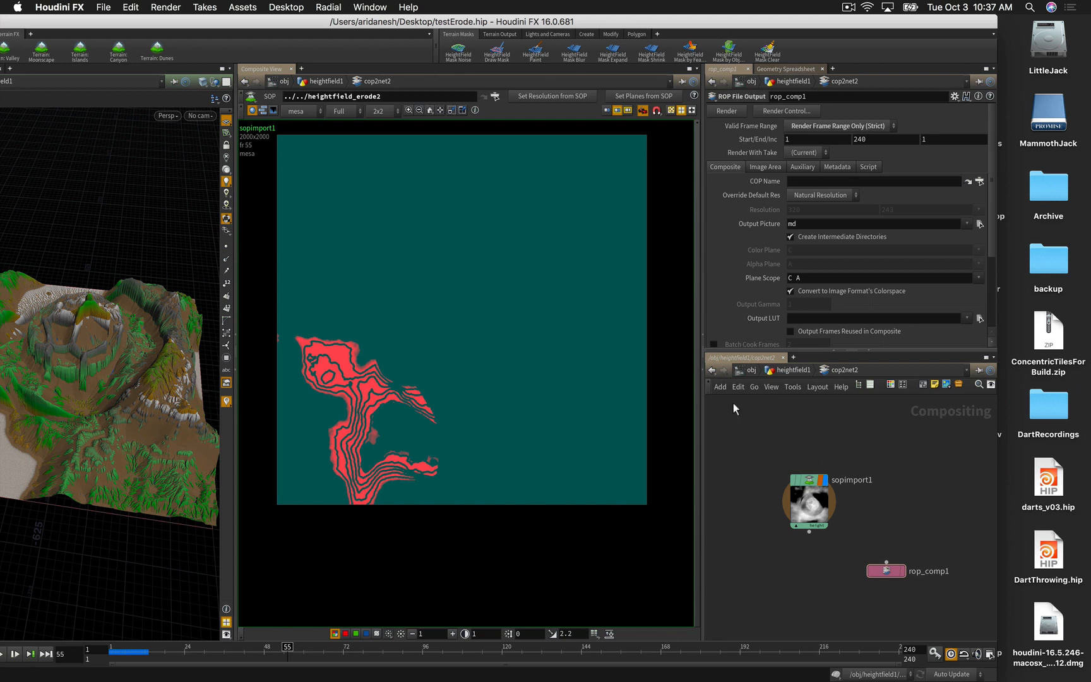
key(u)
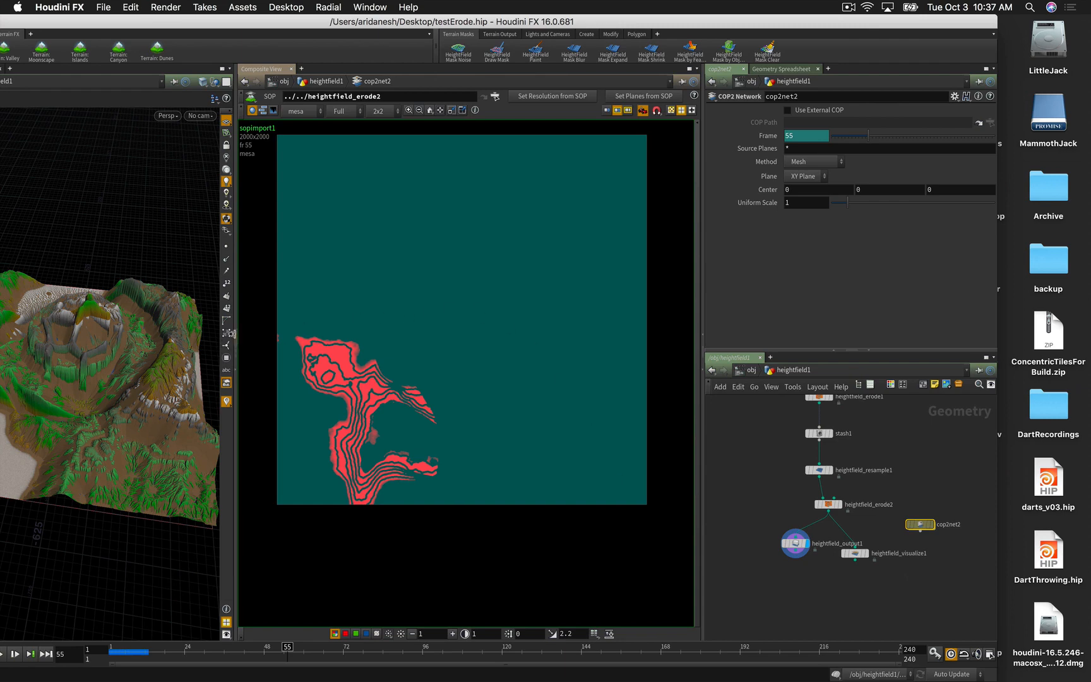
Step: Add a Convert HeightField node after heightfield_erode2, display it, and tumble to inspect the mesh
click(235, 371)
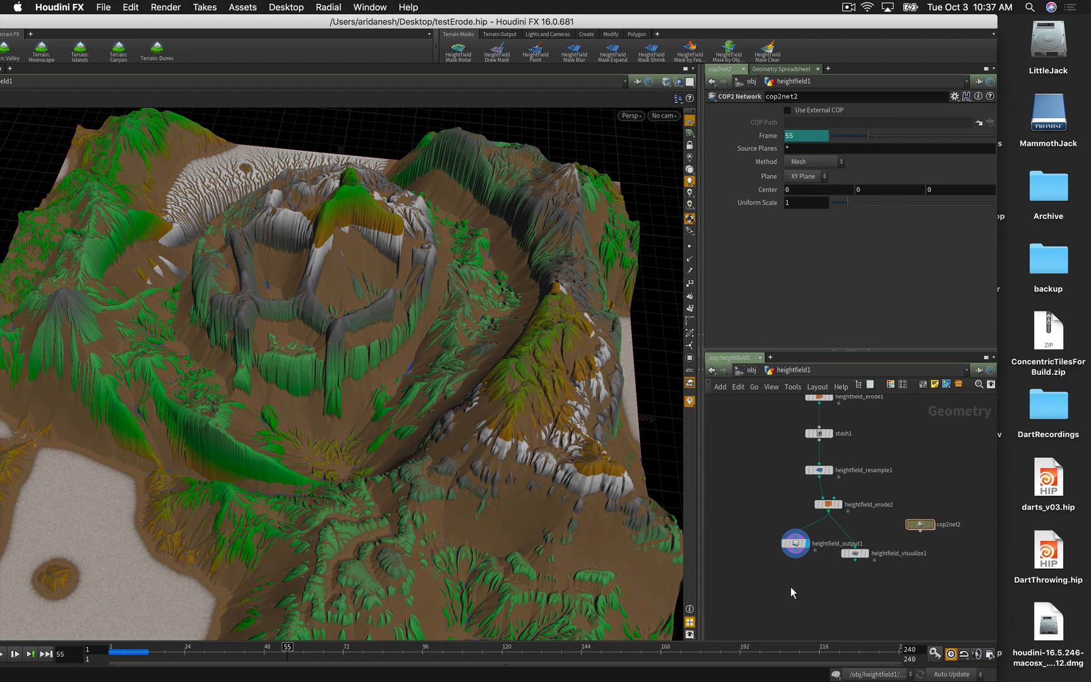
key(Tab)
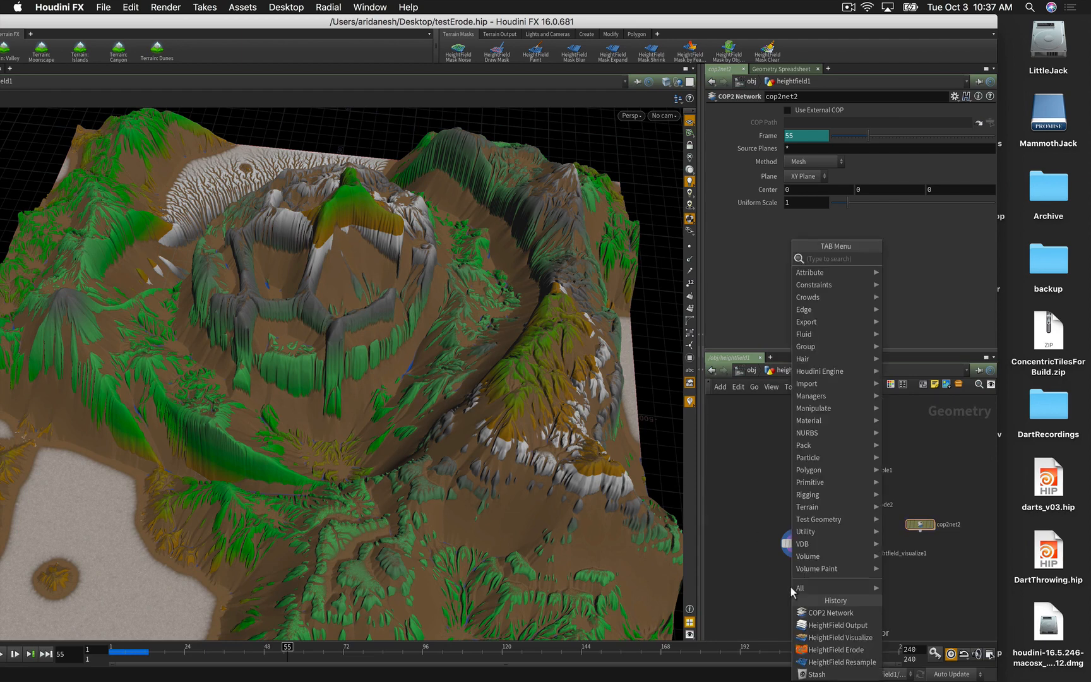
text(convert)
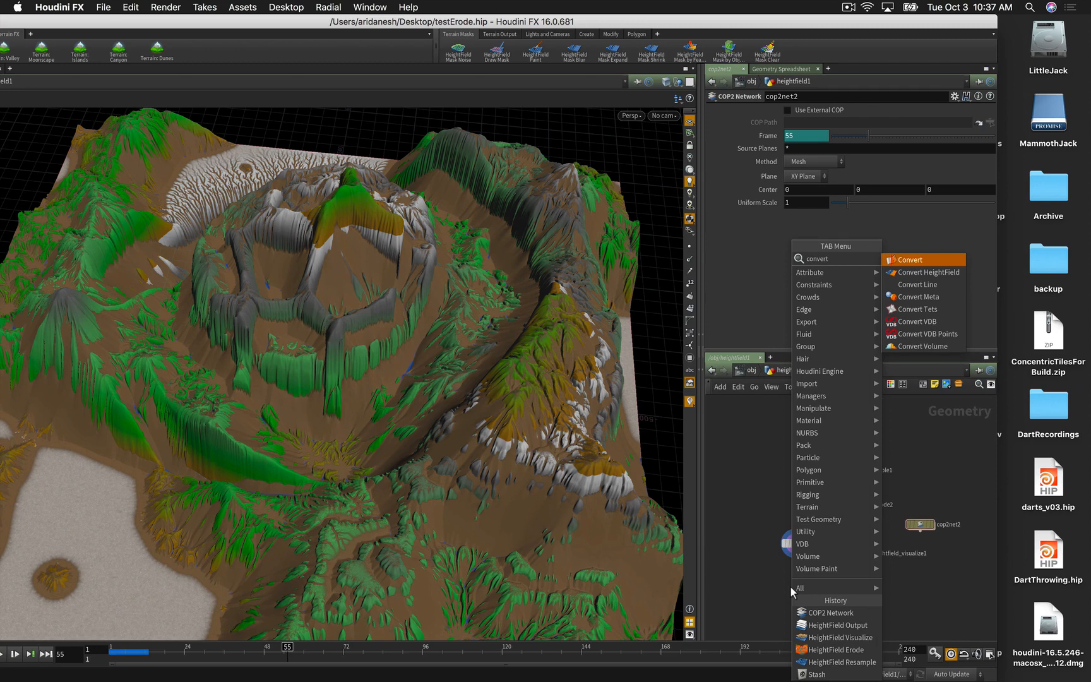
click(908, 272)
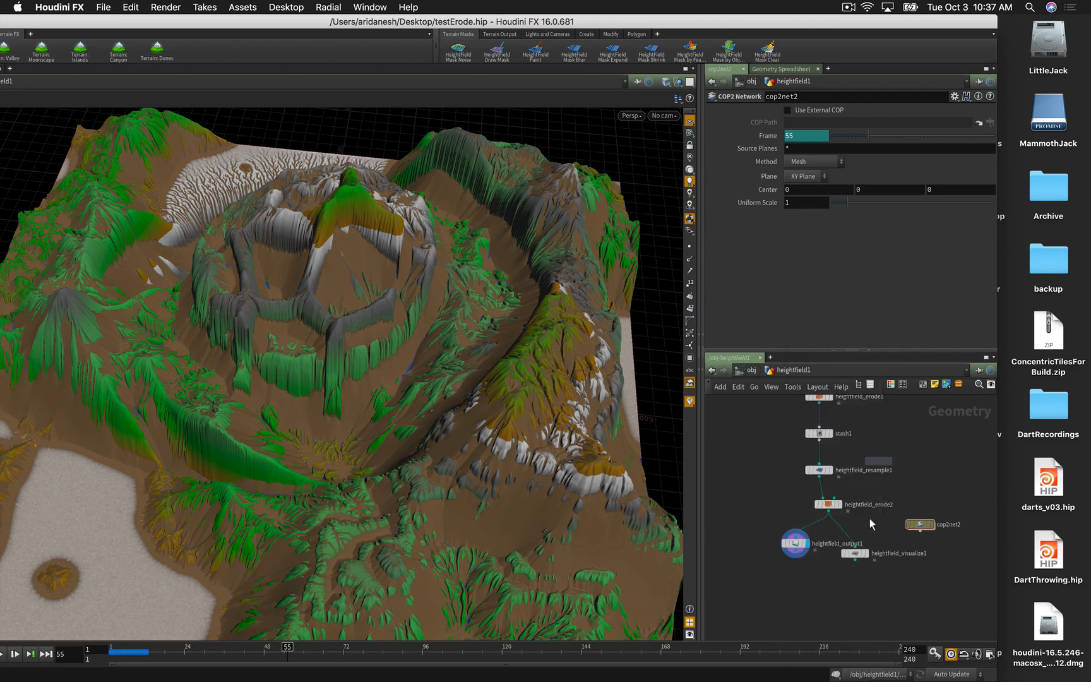
click(807, 594)
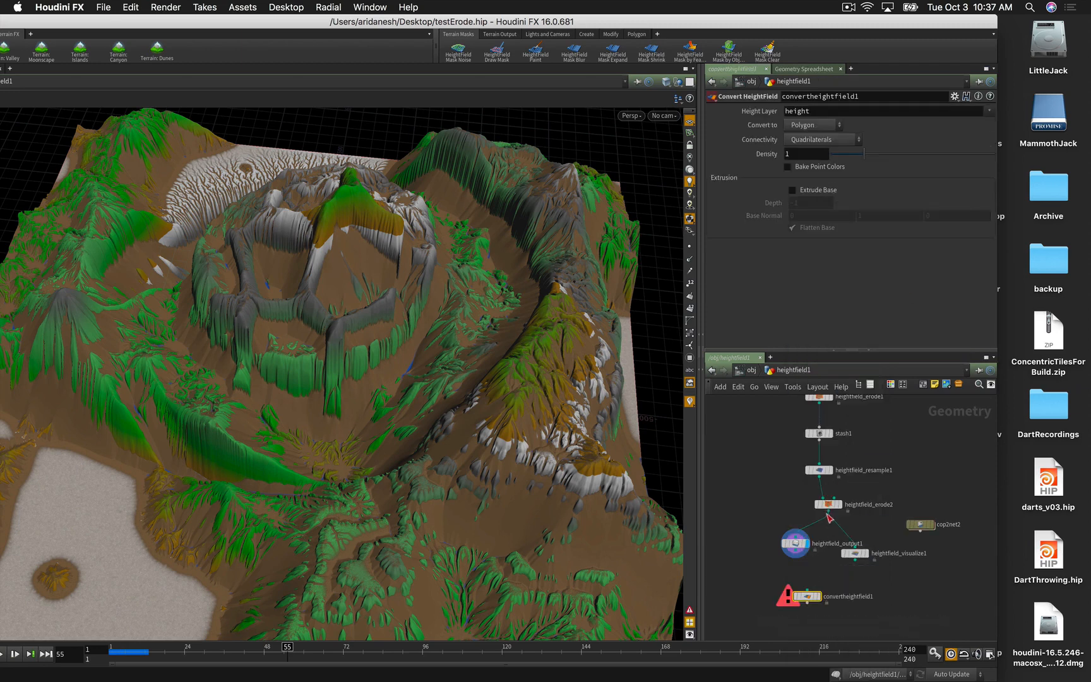
drag(829, 518, 819, 601)
click(819, 598)
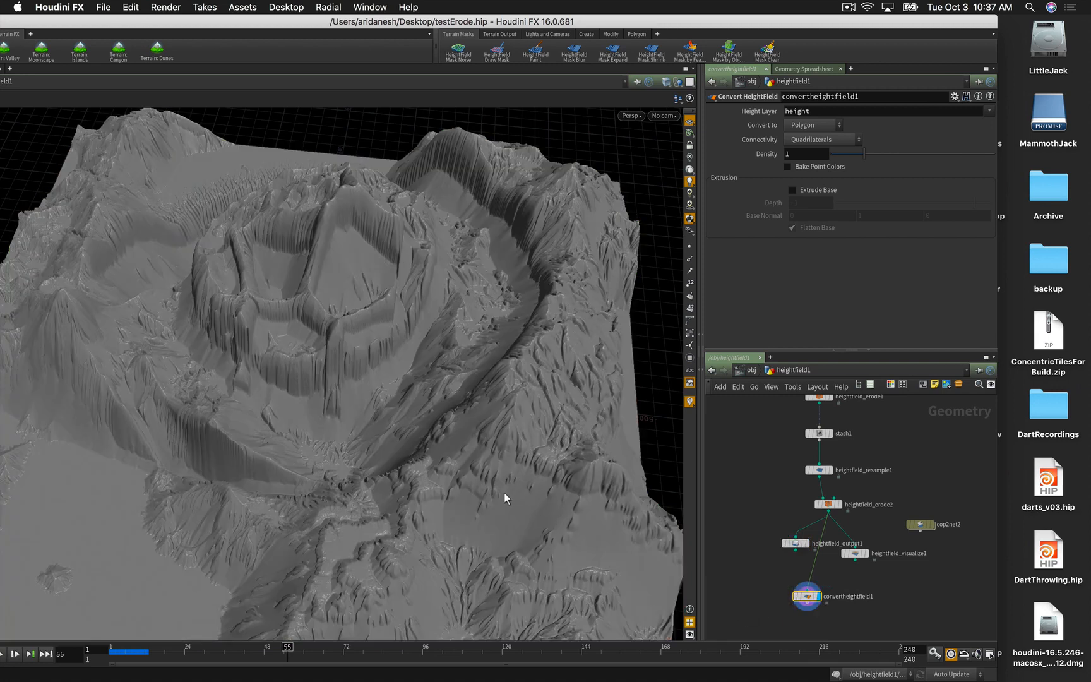
drag(499, 480, 530, 485)
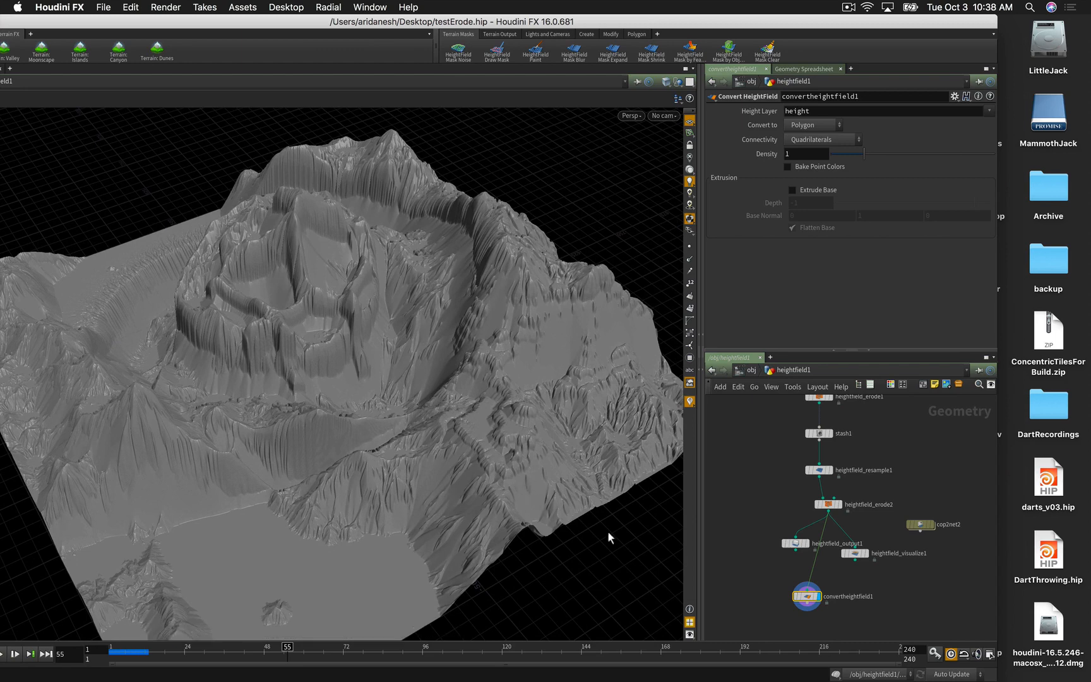
Step: Inspect convertheightfield1's point attributes in an enlarged floating Geometry Spreadsheet, then close it
right_click(807, 598)
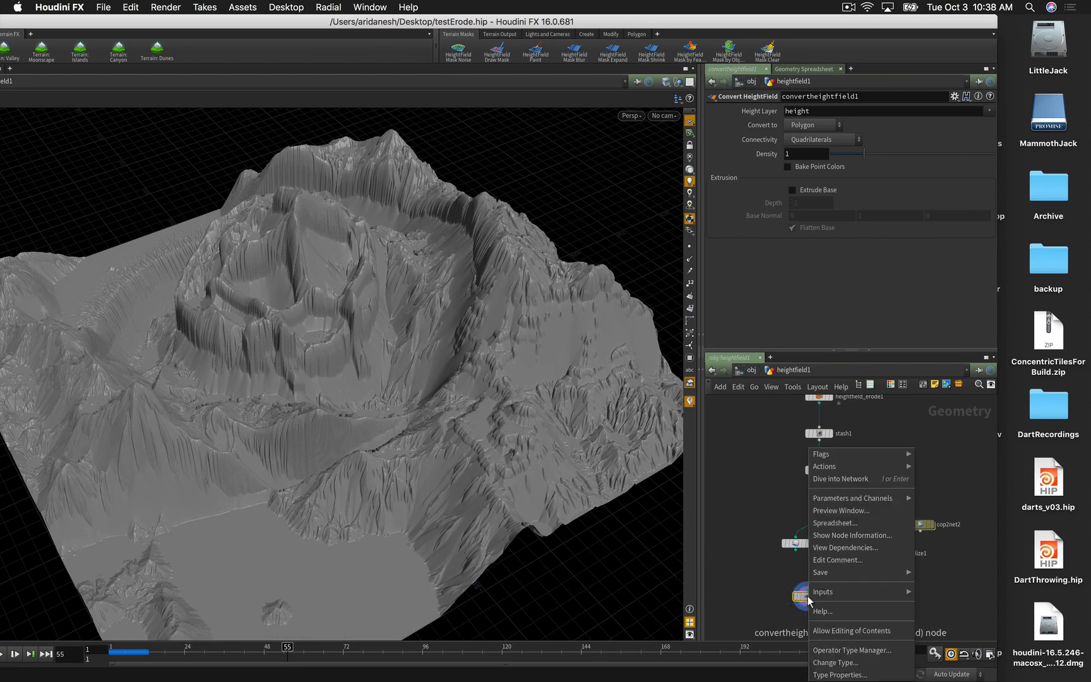
click(827, 523)
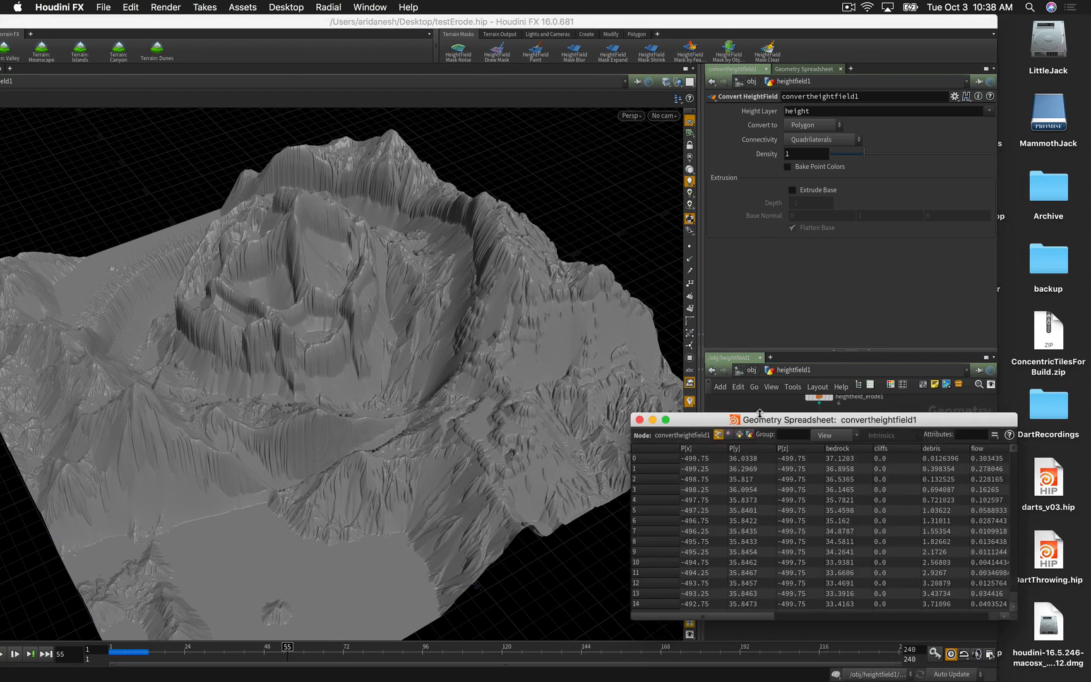
drag(758, 420, 479, 239)
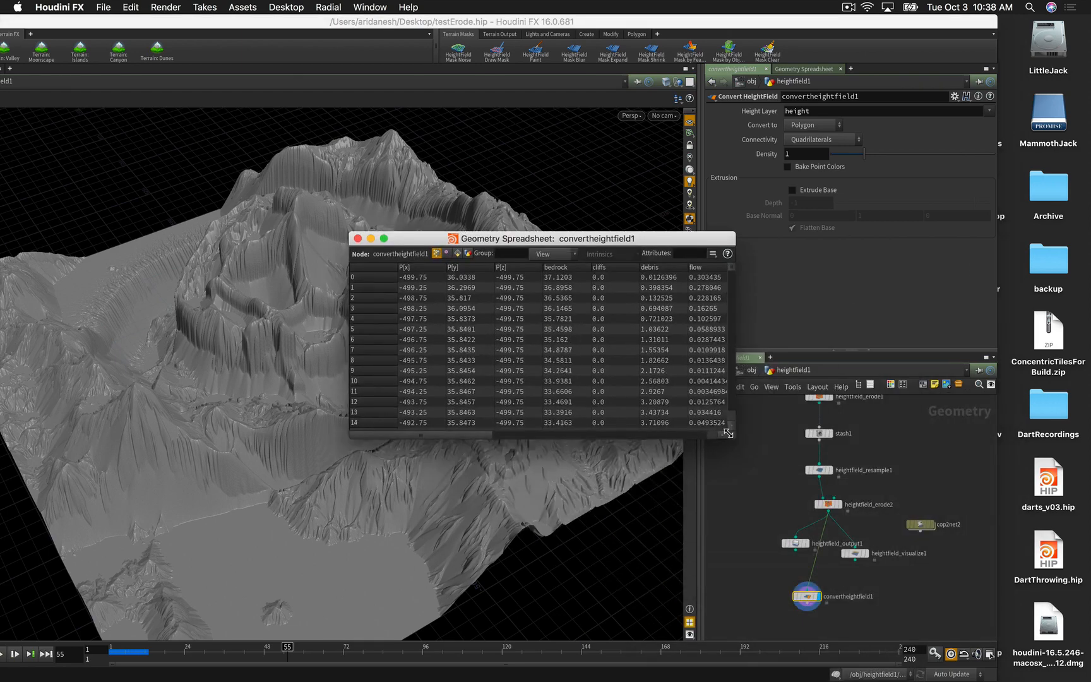
drag(733, 437, 1045, 534)
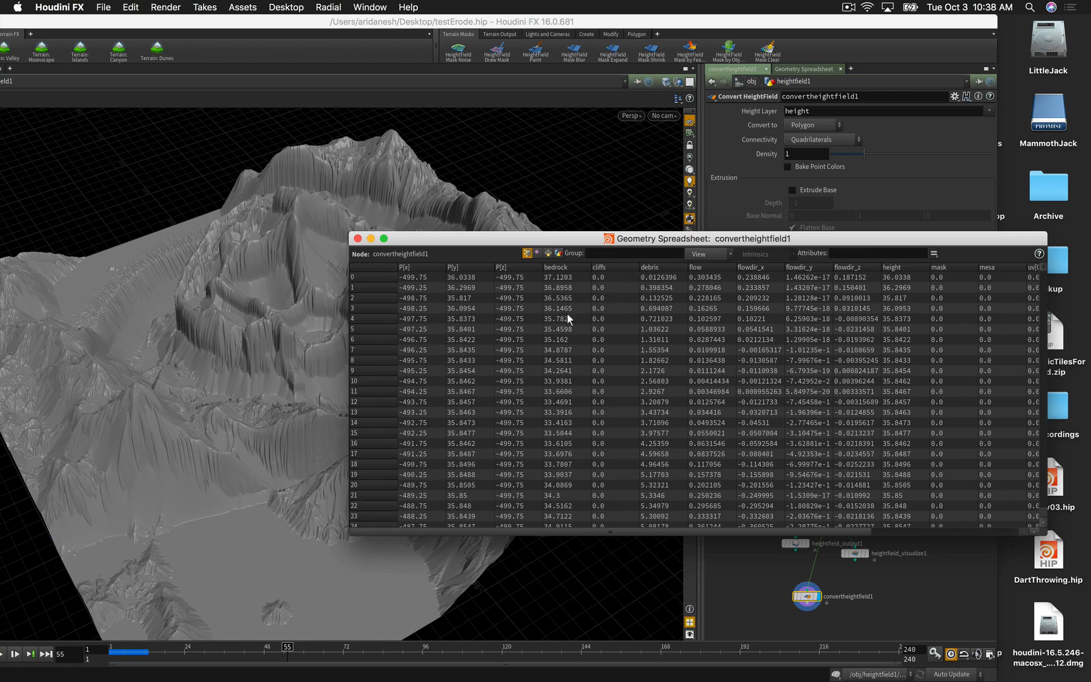
click(358, 238)
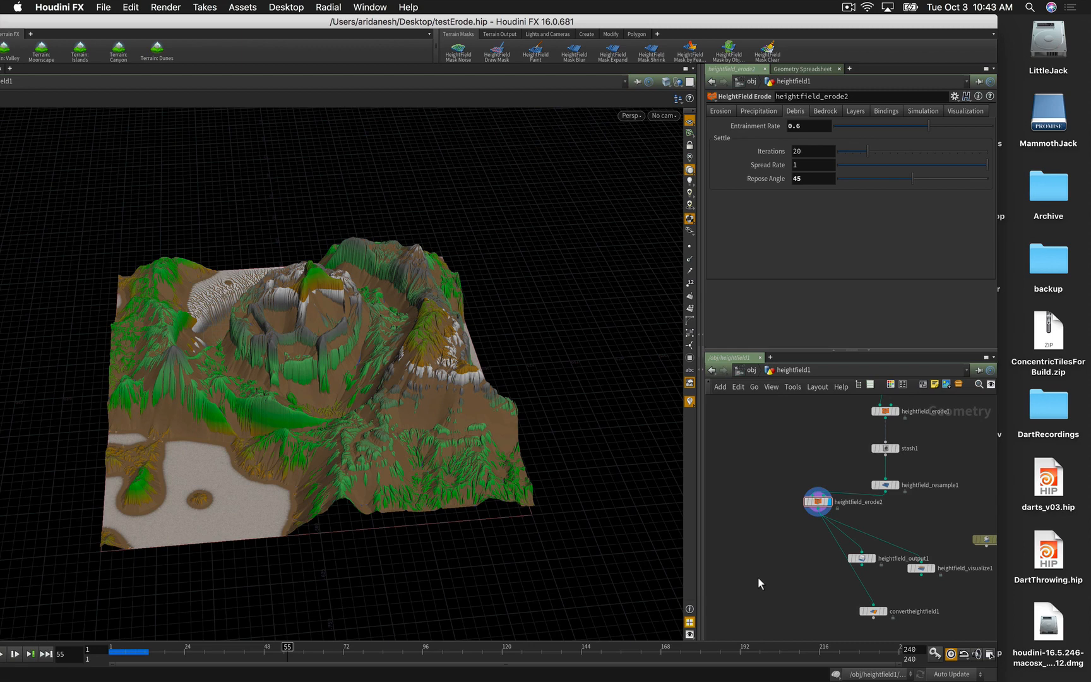
Step: Create a HeightField Mask by Feature node fed by heightfield_erode2 and display its slope mask
key(h)
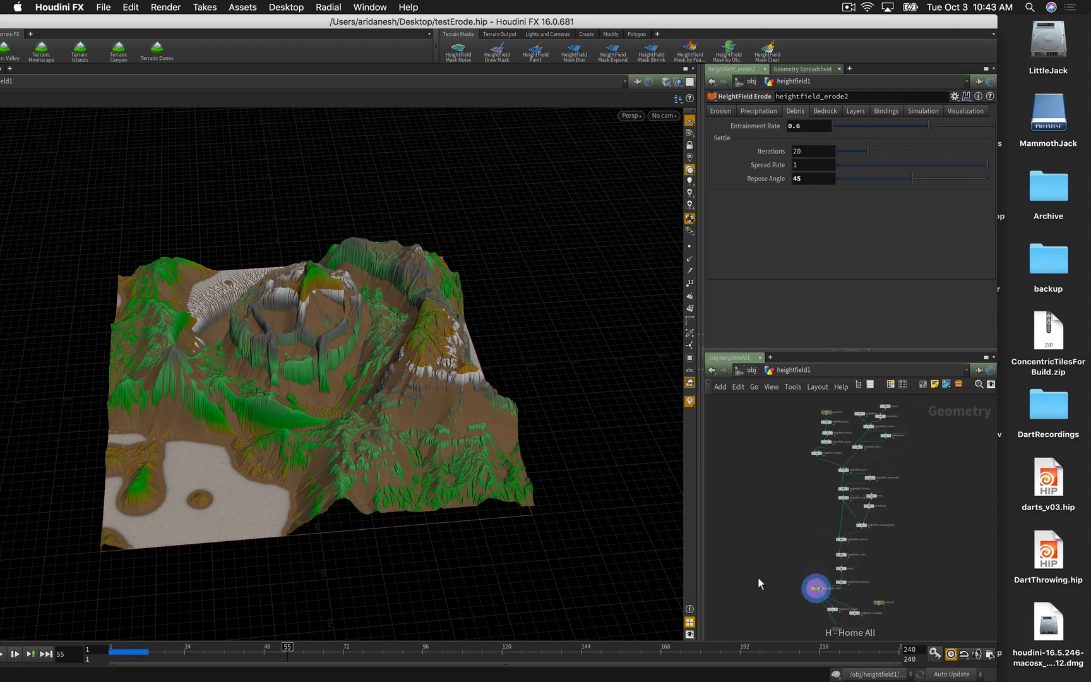
key(g)
right_drag(777, 577, 825, 556)
middle_drag(840, 603, 743, 445)
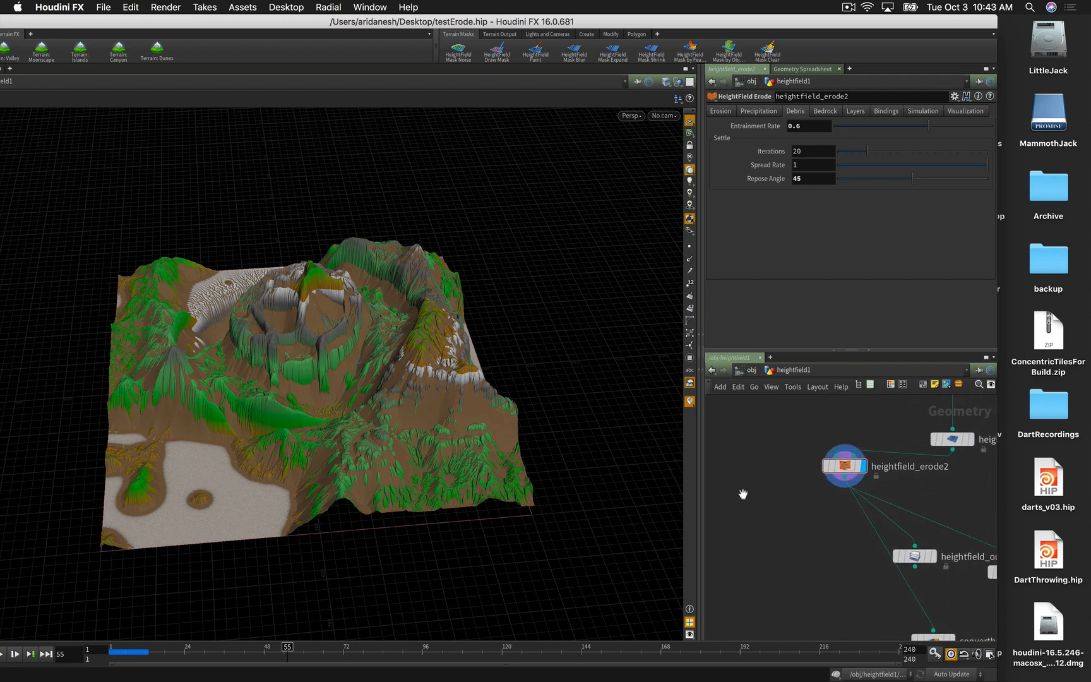
key(Tab)
text(hf)
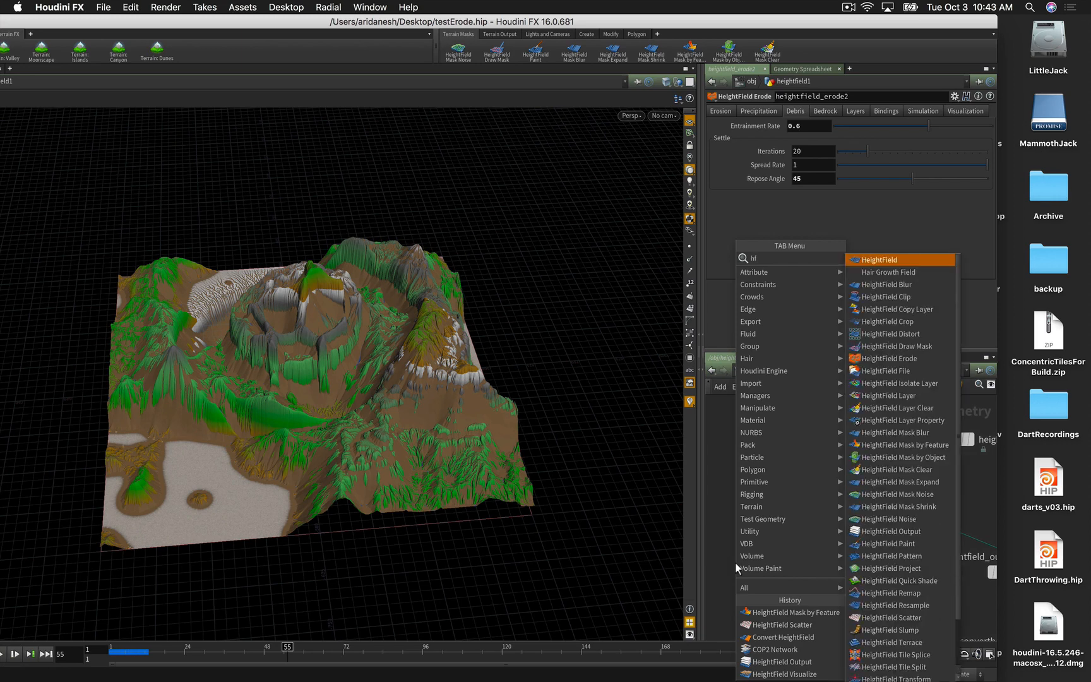
text(mas)
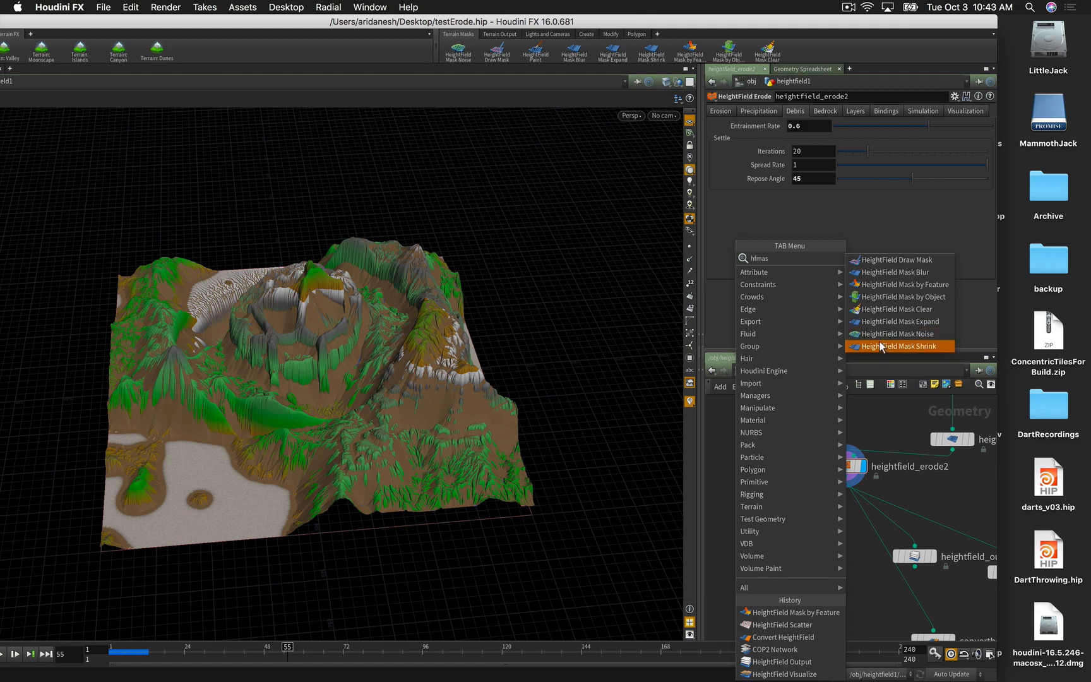
click(897, 285)
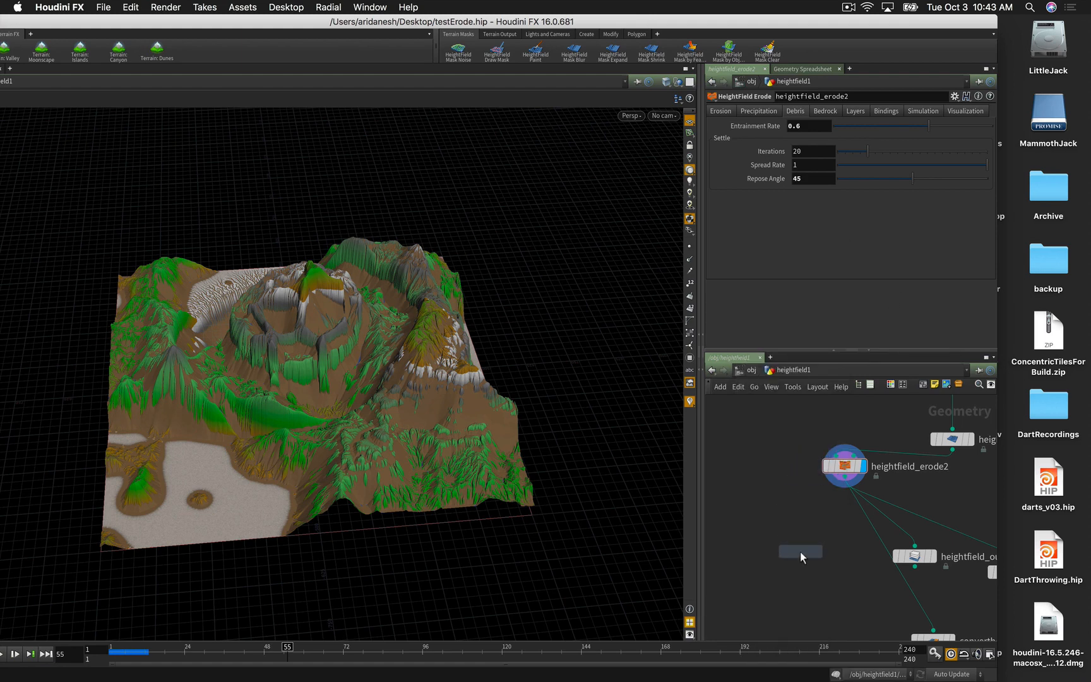
click(801, 551)
drag(844, 477, 821, 551)
click(819, 551)
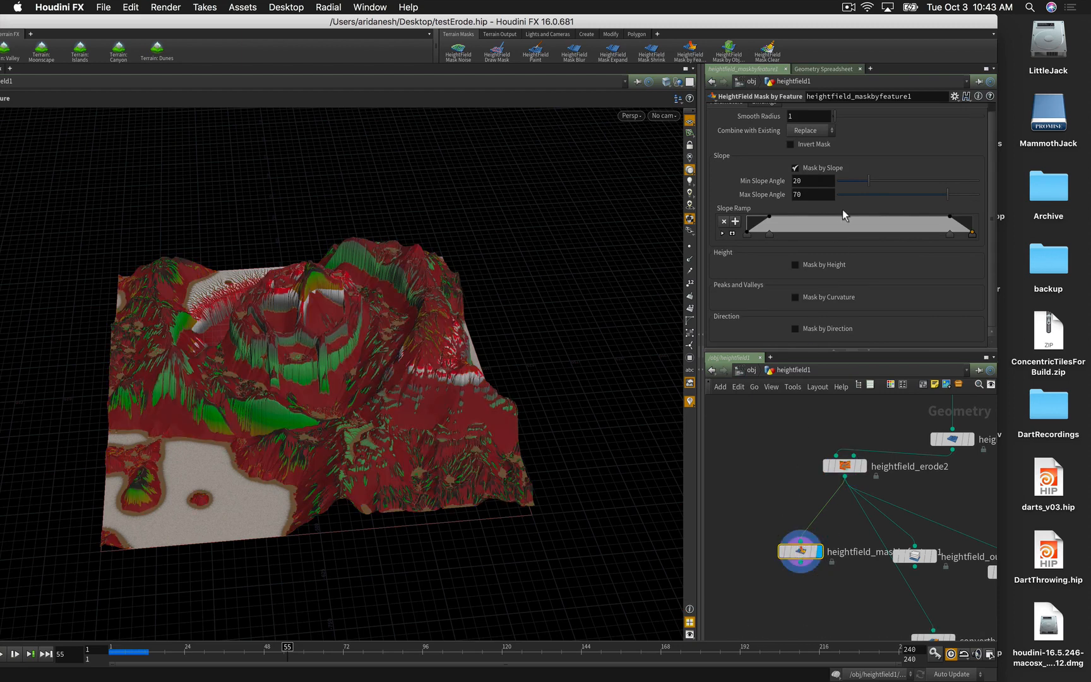
Step: Set the slope angle range to 11.1–54.8 and enable height masking with computed range 0–312.729
scroll(842, 215, up, 1)
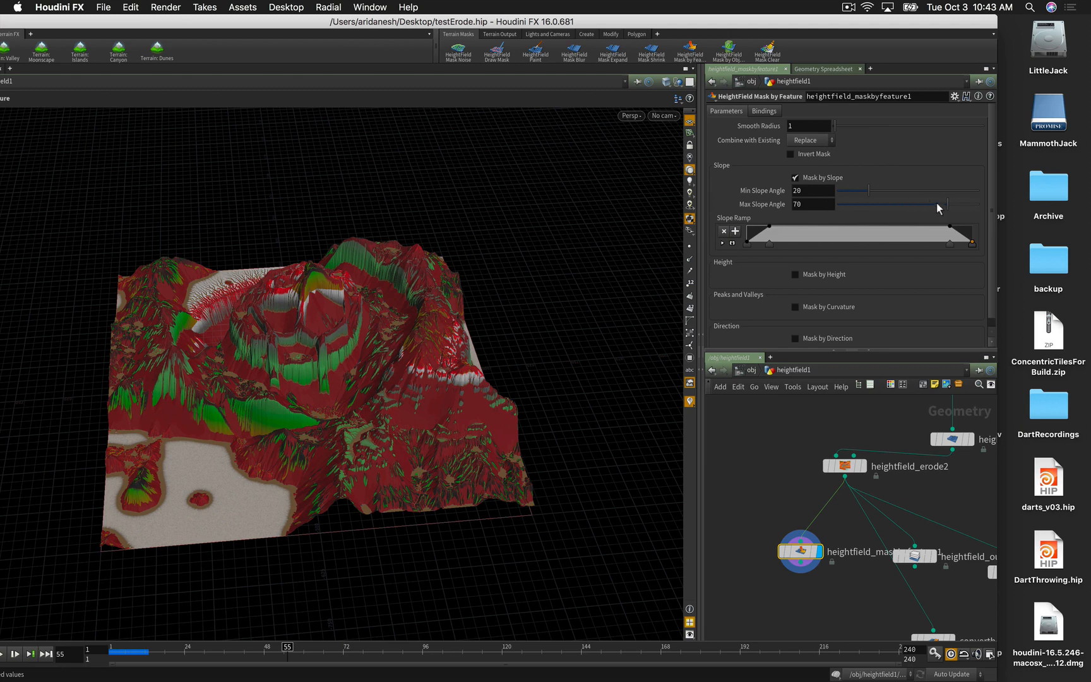
drag(946, 204, 853, 192)
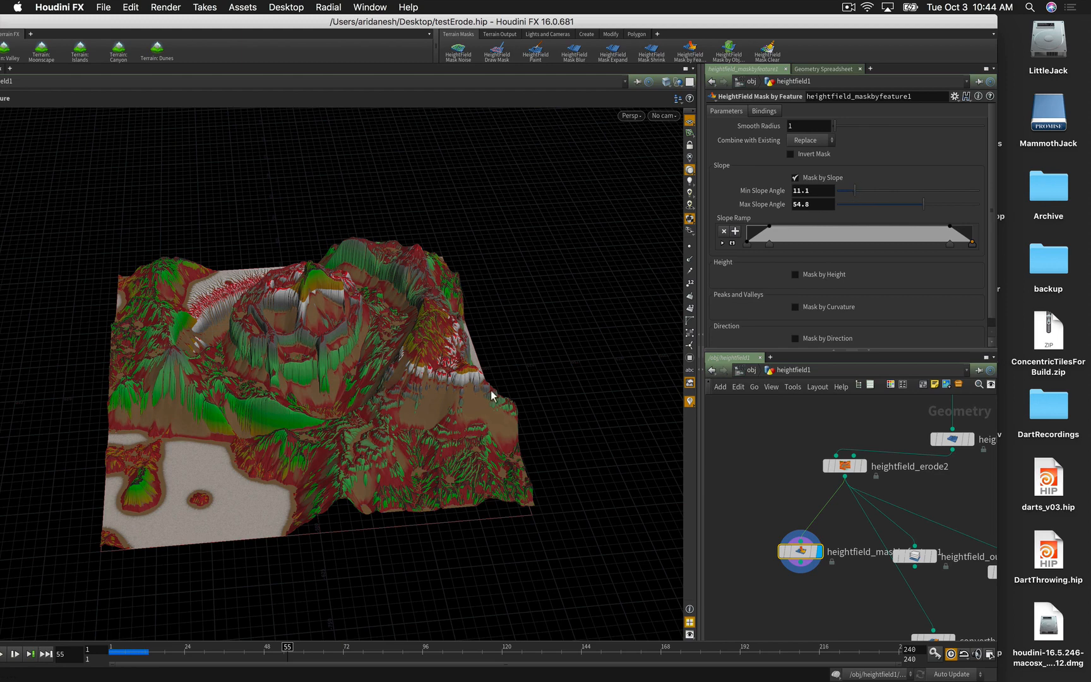
click(795, 274)
click(808, 289)
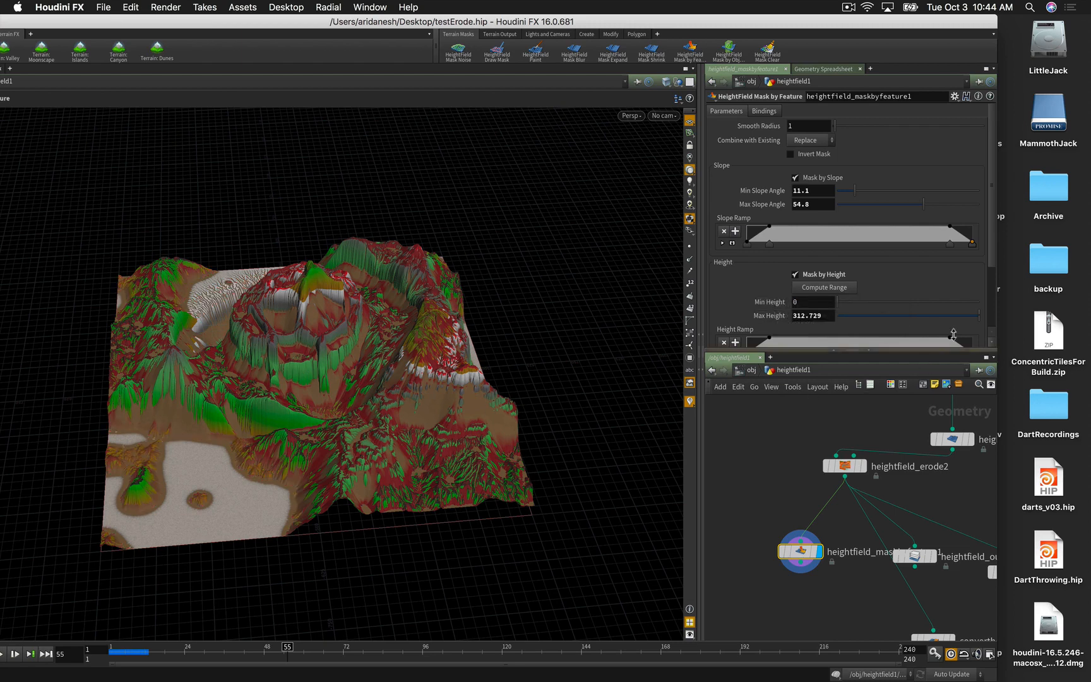
Step: Enable Mask by Direction with goal angle -161.9 and angle spread 59.3, then inspect the terrain
drag(993, 250, 996, 316)
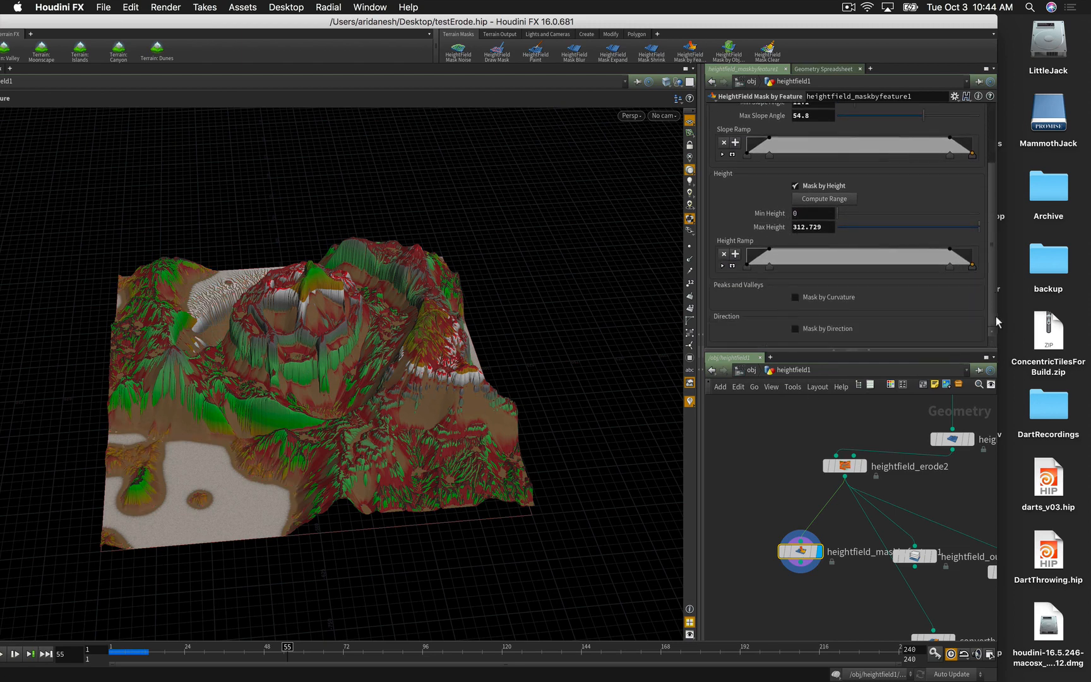
click(796, 328)
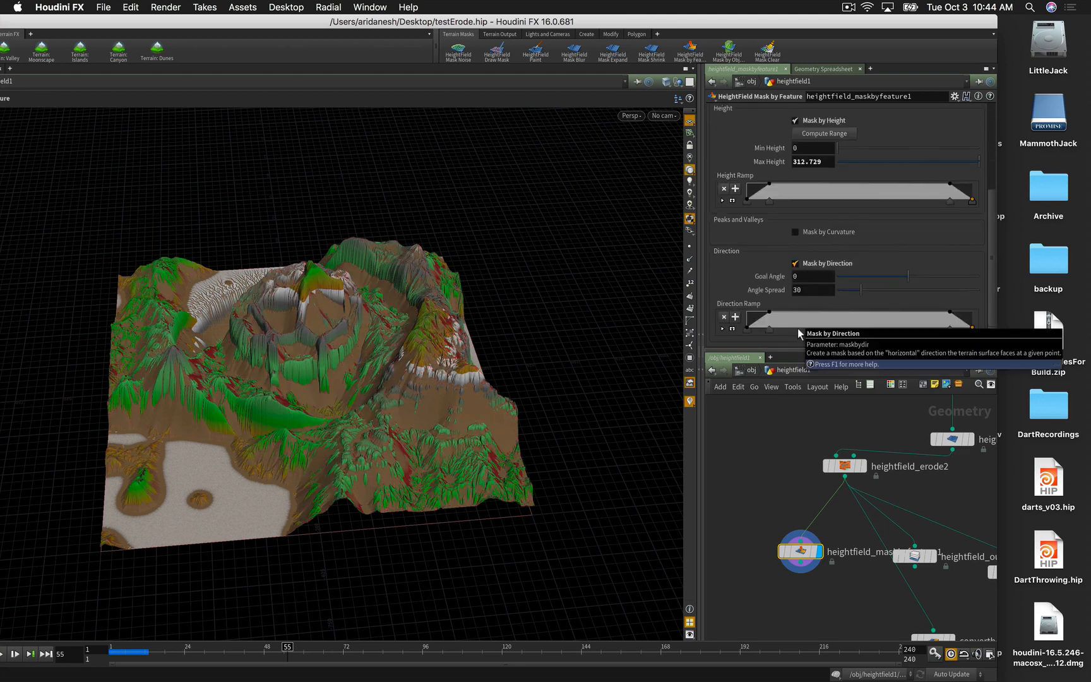
drag(874, 290, 879, 290)
click(875, 276)
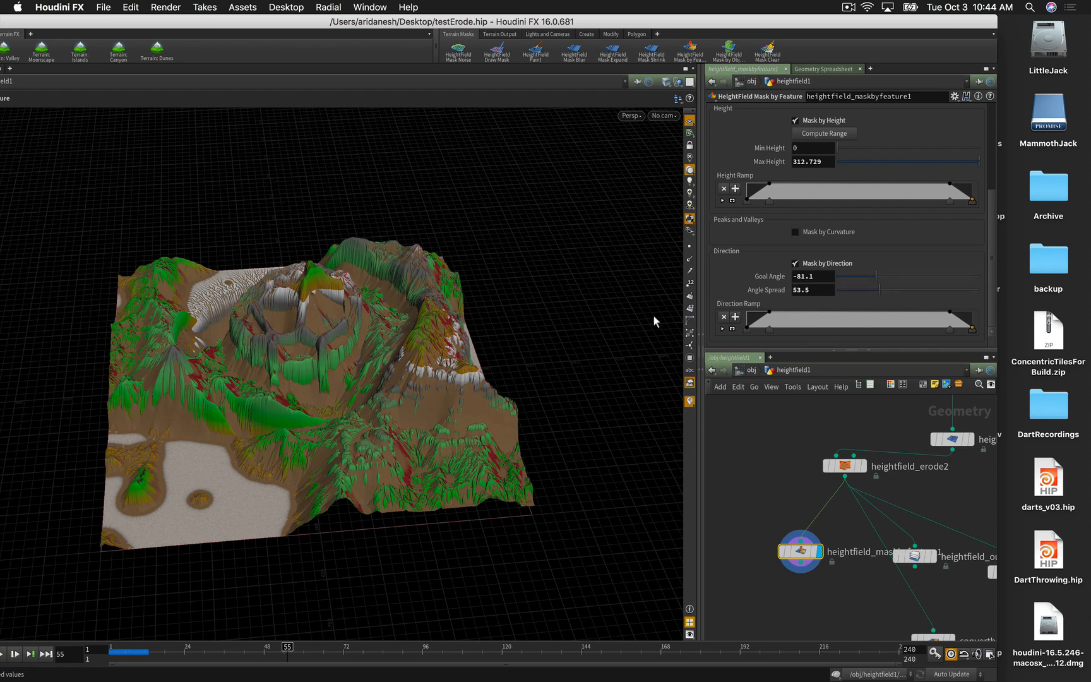
click(841, 277)
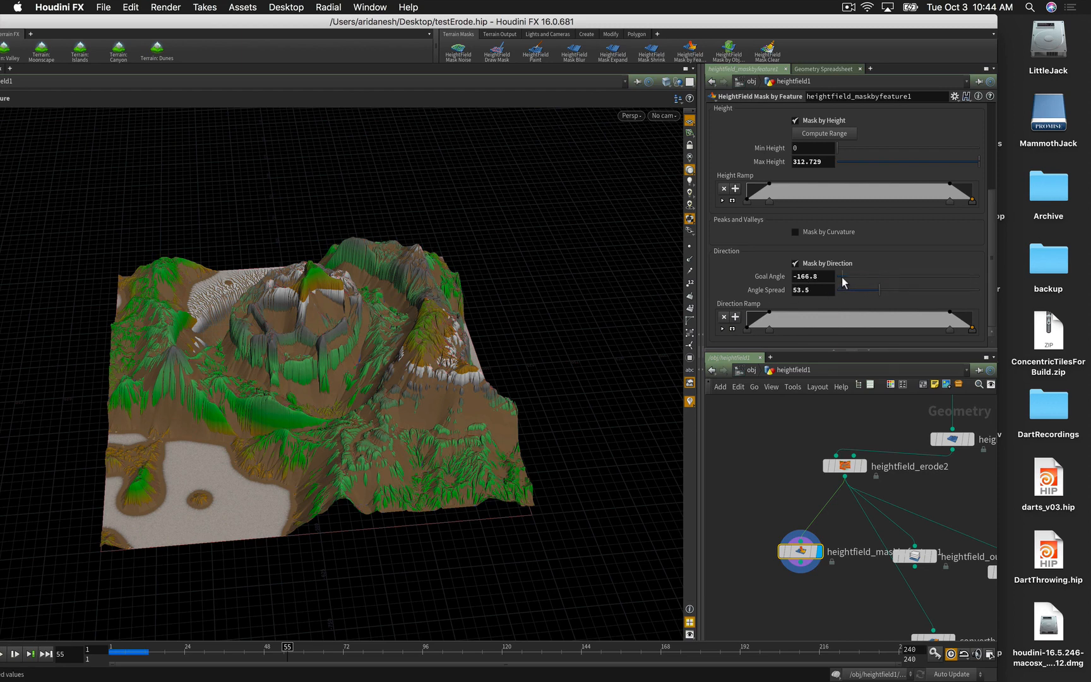
click(855, 278)
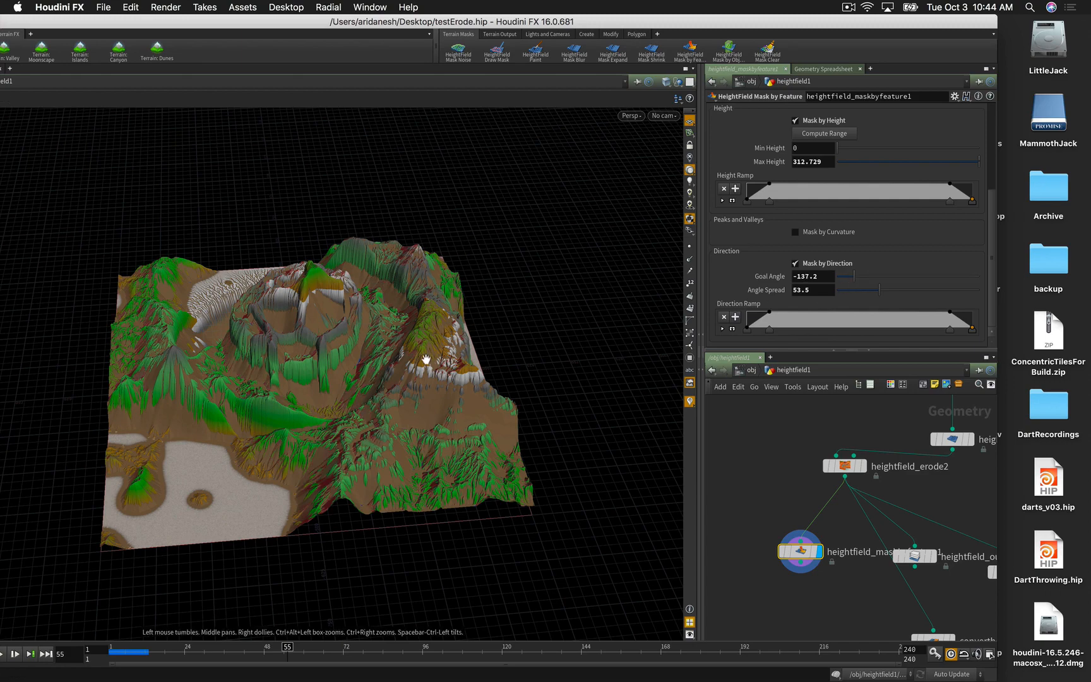
click(844, 277)
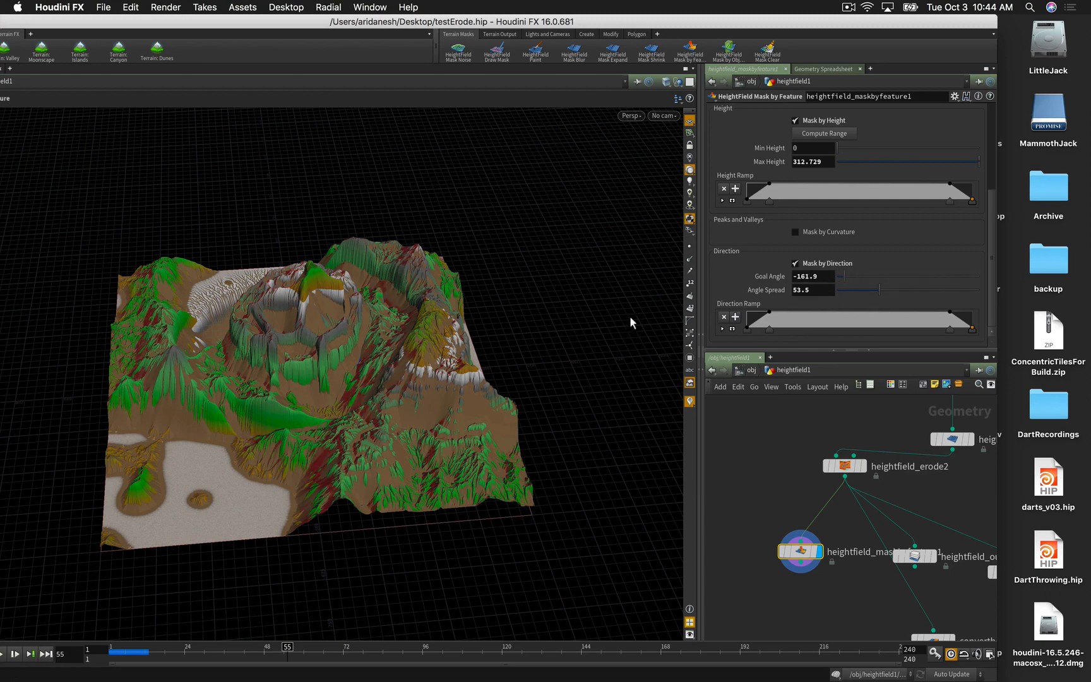
drag(480, 349, 577, 347)
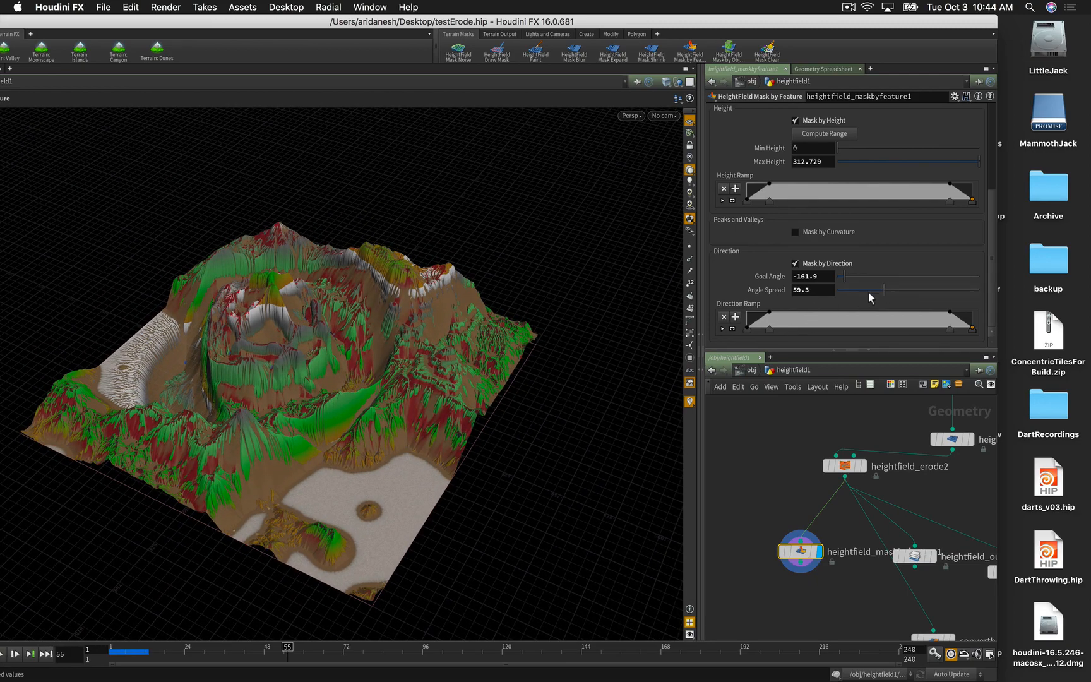
drag(512, 340, 533, 324)
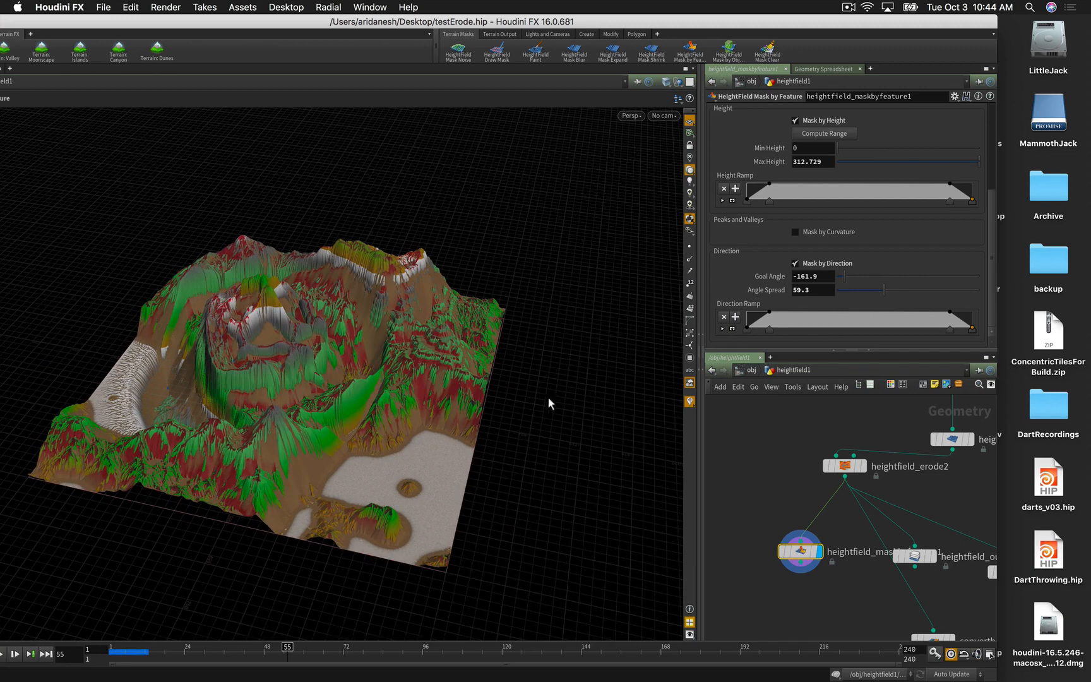
scroll(758, 497, down, 5)
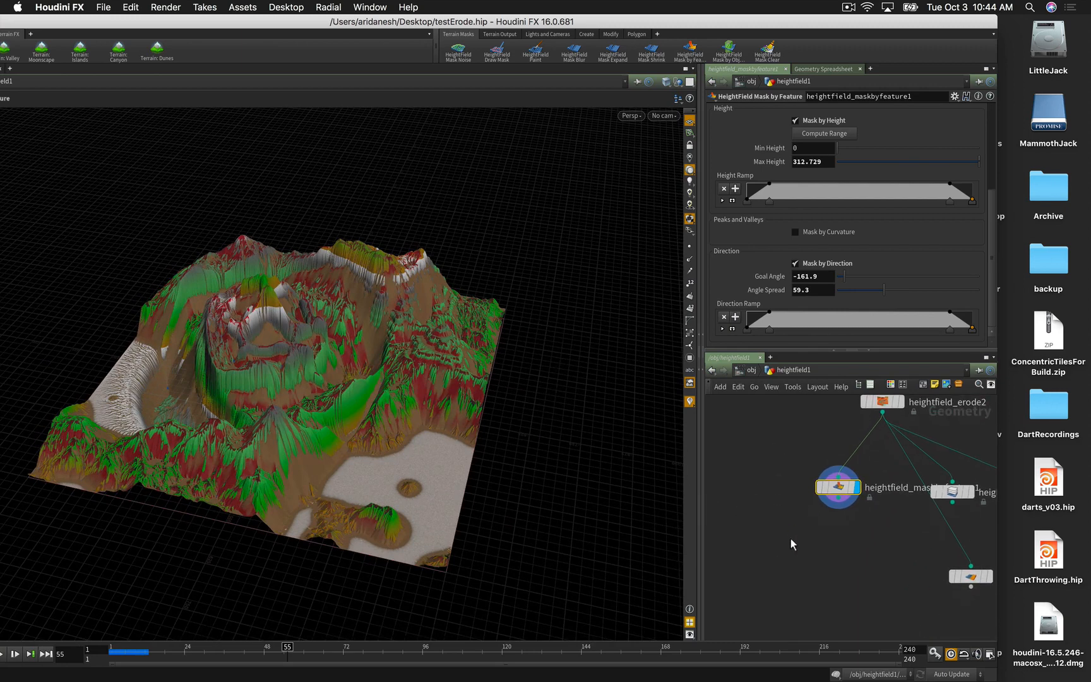
Step: Add a HeightField Scatter node fed by the feature mask and display its points
key(Tab)
text(hf scat)
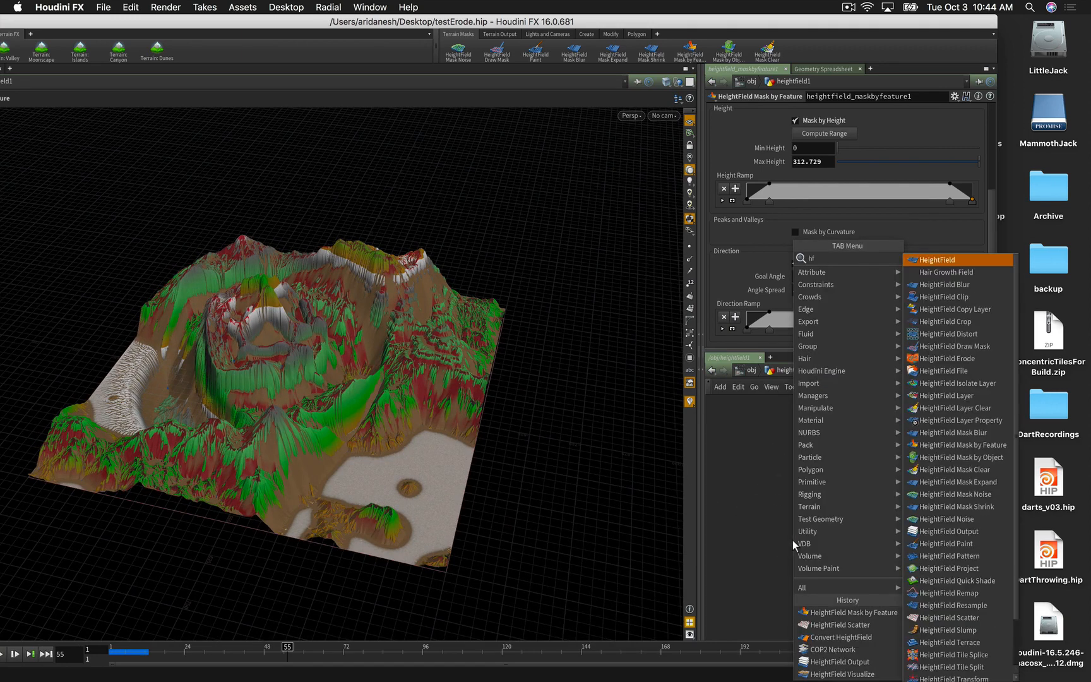
key(Return)
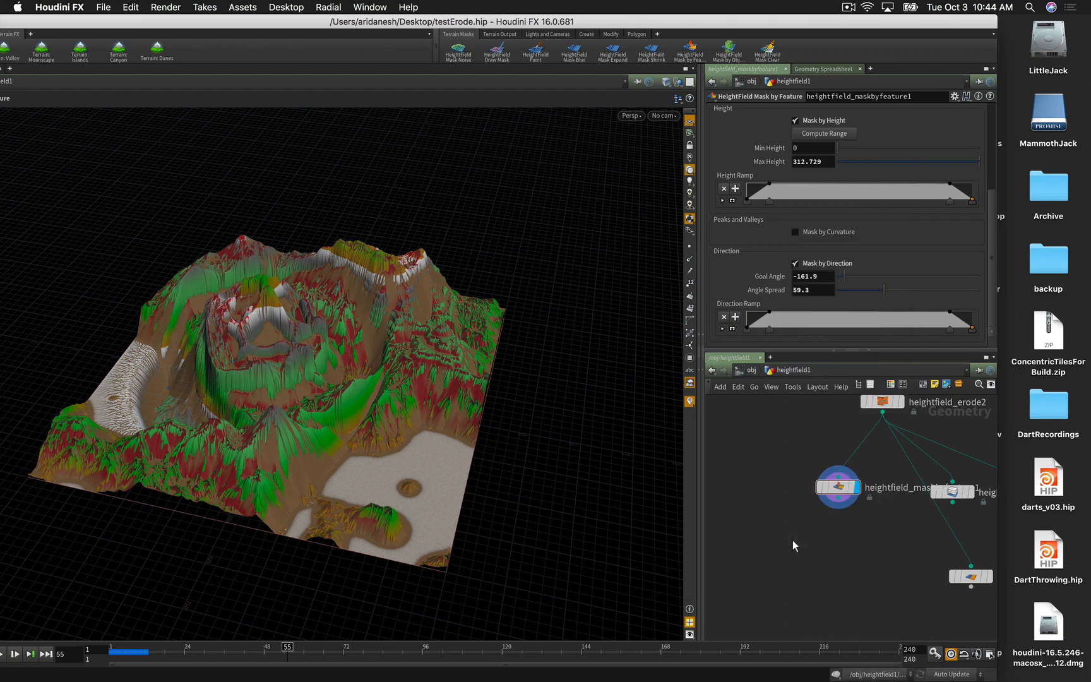
click(793, 540)
drag(793, 530, 838, 498)
click(812, 541)
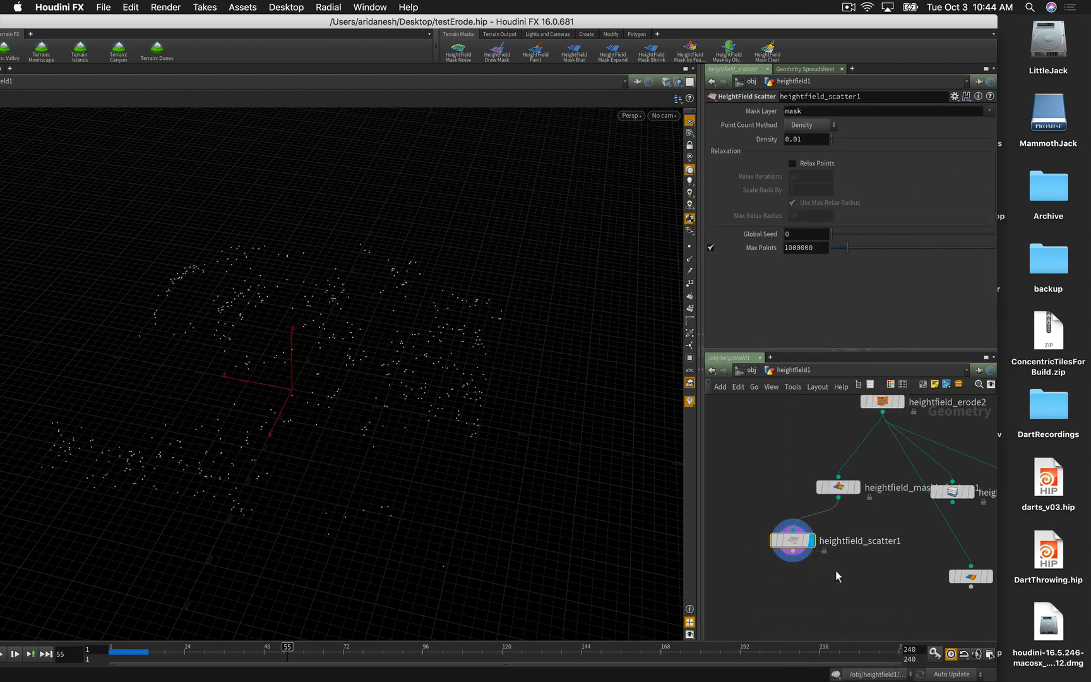
Step: Switch the scatter to Exact Count with 10000 points and inspect the denser distribution
drag(538, 453, 568, 398)
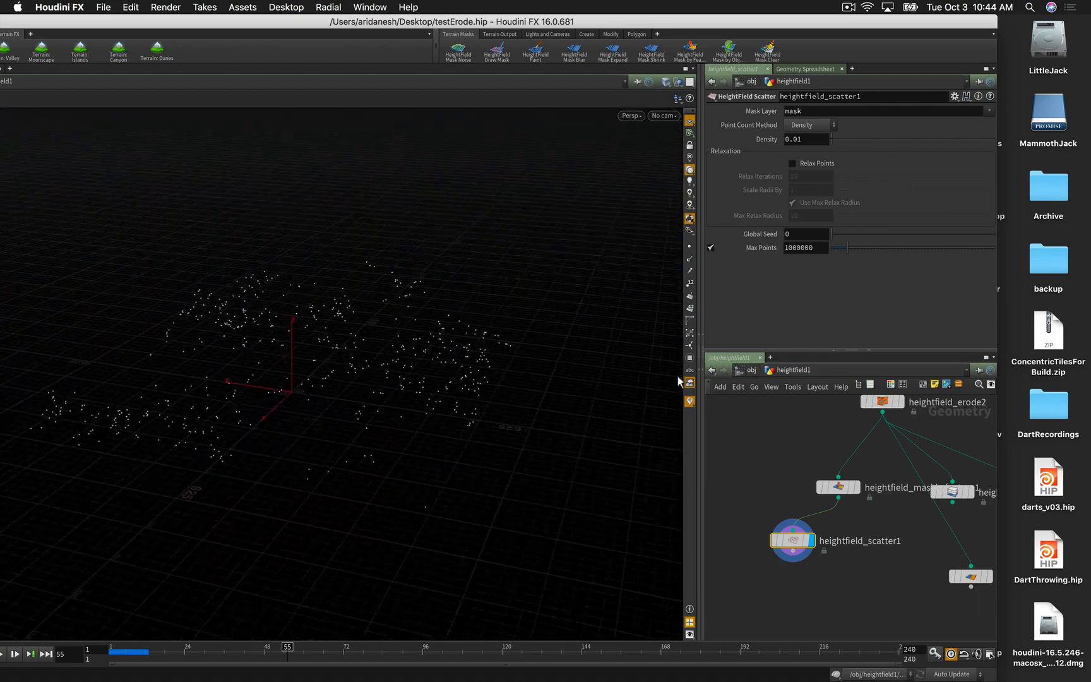
click(810, 125)
click(807, 150)
text(0000)
key(Return)
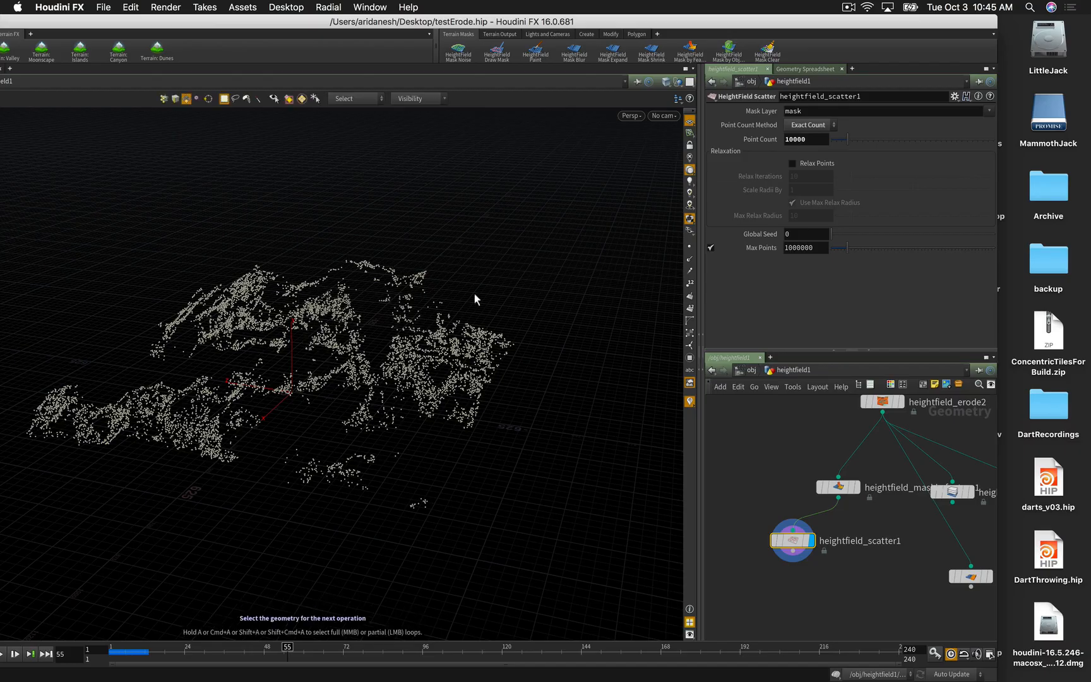
drag(475, 300, 353, 332)
key(s)
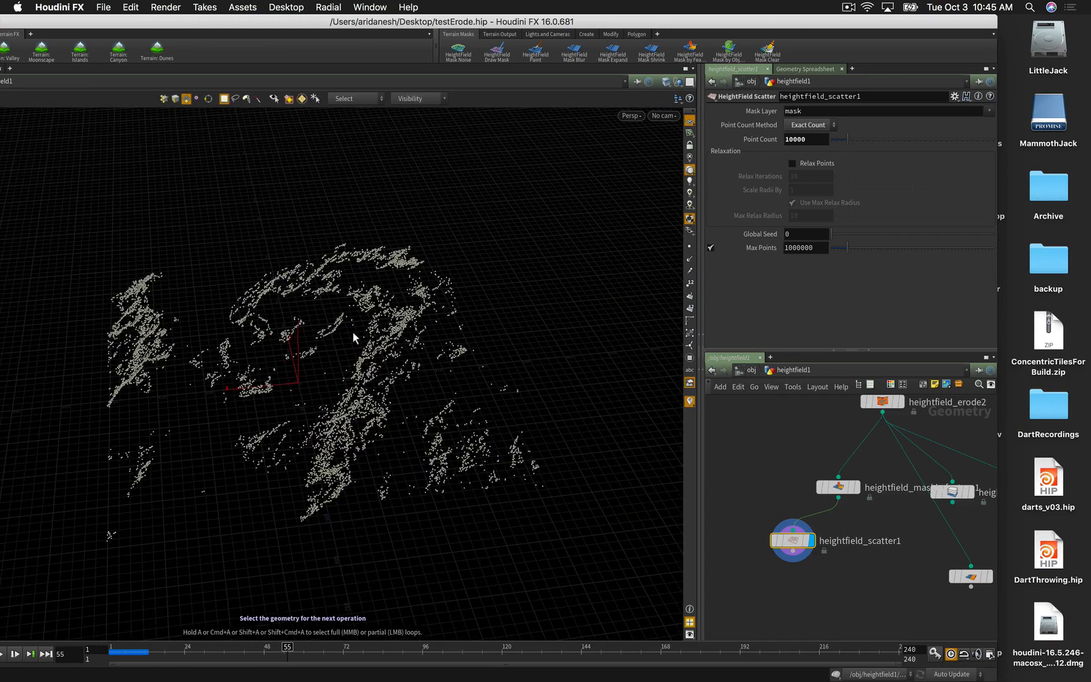